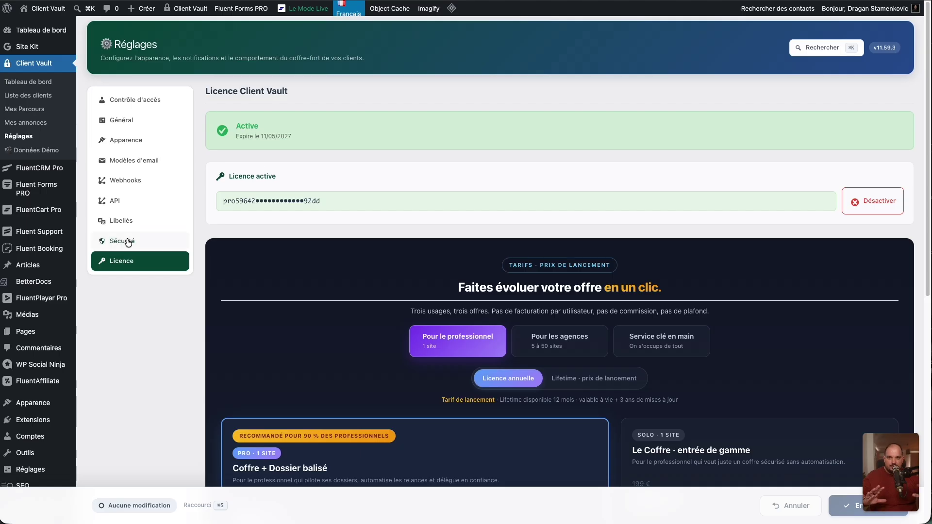
# Step: Open the access control settings and collapse the "Accès au coffre-fort" and "Accès à l'administration" sections
pyautogui.click(126, 101)
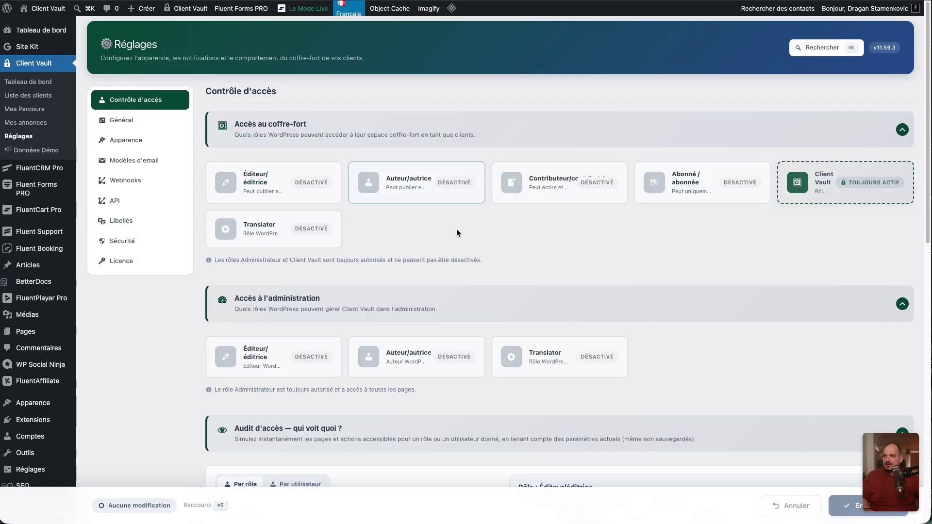
pyautogui.scroll(-1, 539, 256)
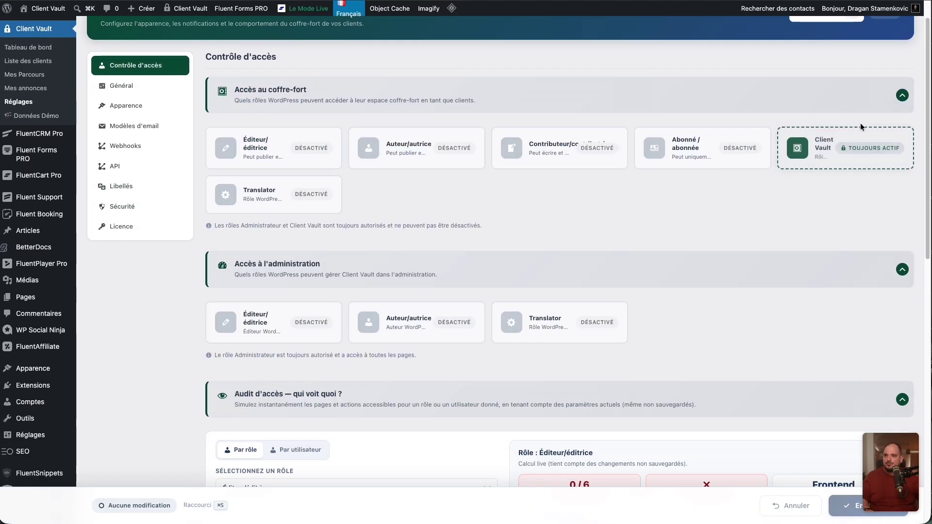
pyautogui.click(901, 96)
pyautogui.click(902, 163)
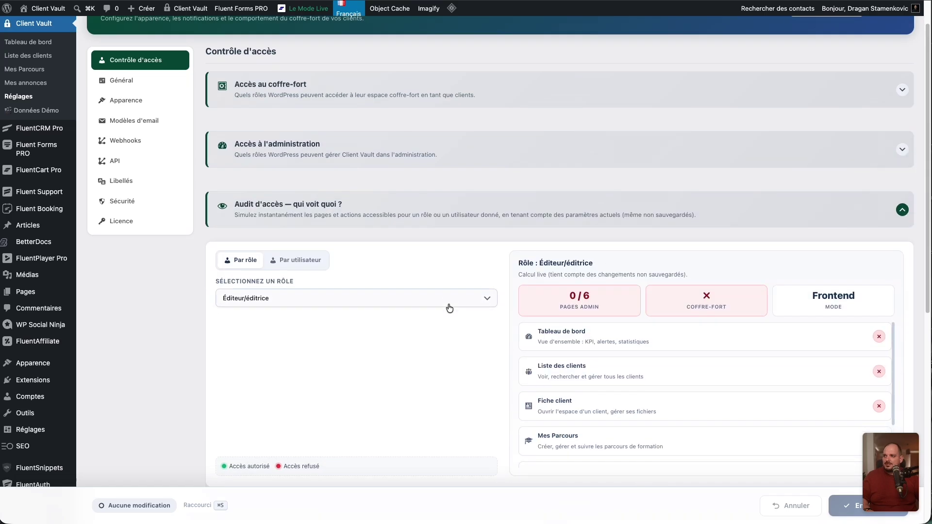
pyautogui.scroll(-3, 357, 297)
pyautogui.scroll(4, 357, 300)
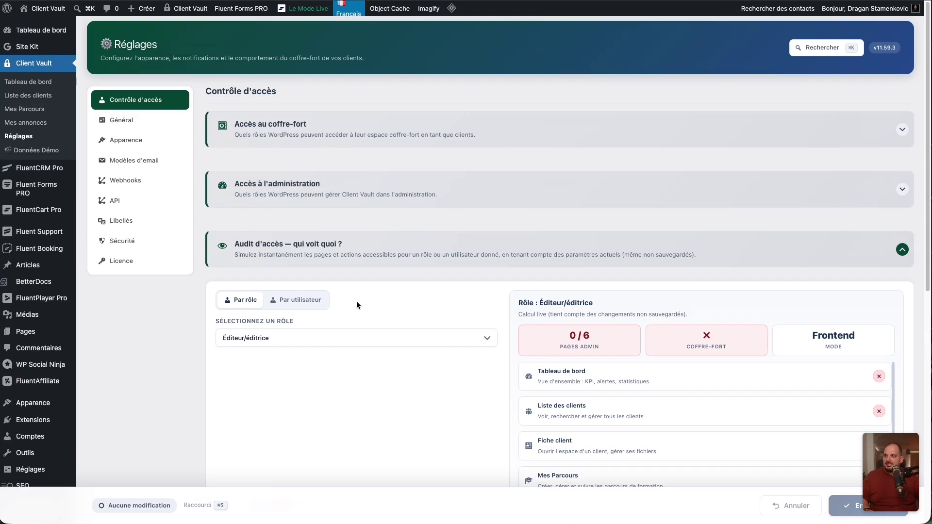
# Step: Briefly expand and collapse the vault and administration access sections, and review the role-based access audit
pyautogui.click(261, 127)
pyautogui.click(261, 127)
pyautogui.click(271, 185)
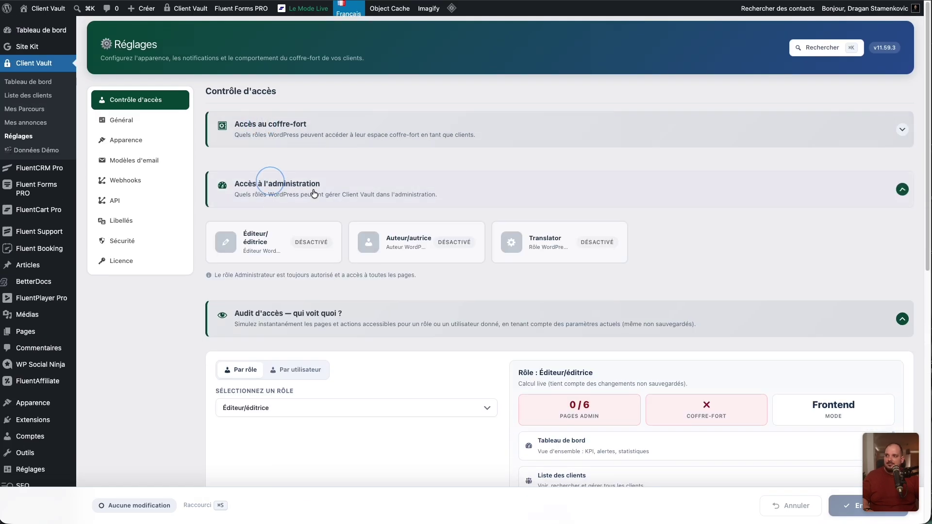
pyautogui.click(270, 184)
pyautogui.click(283, 247)
pyautogui.click(284, 248)
pyautogui.scroll(-4, 368, 278)
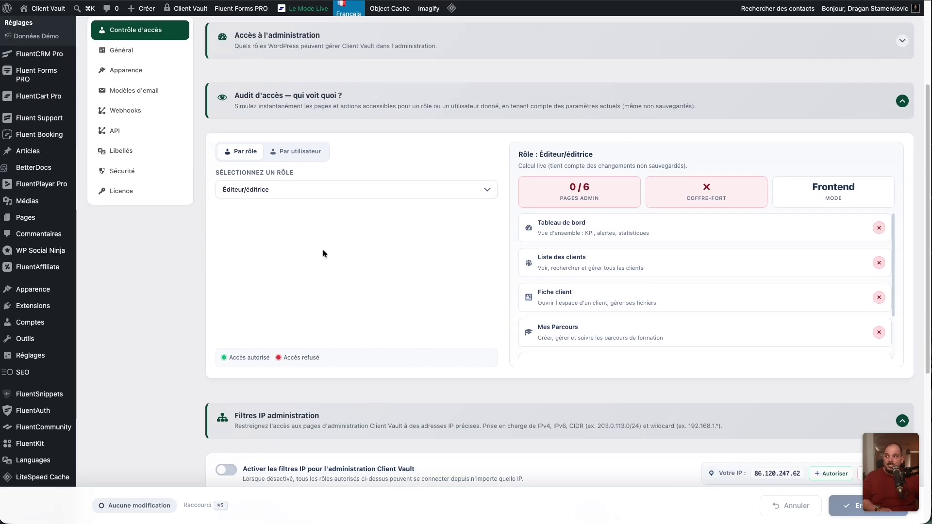
pyautogui.scroll(3, 322, 250)
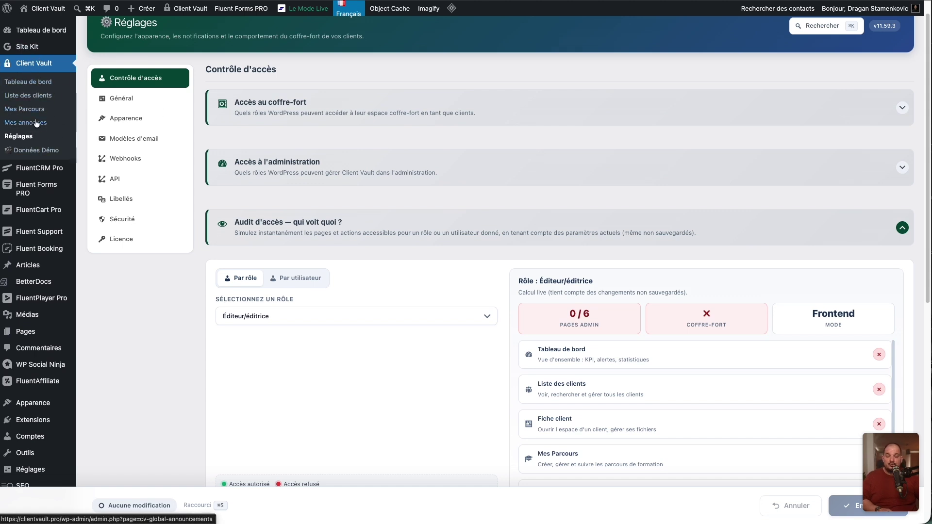
pyautogui.scroll(-3, 270, 264)
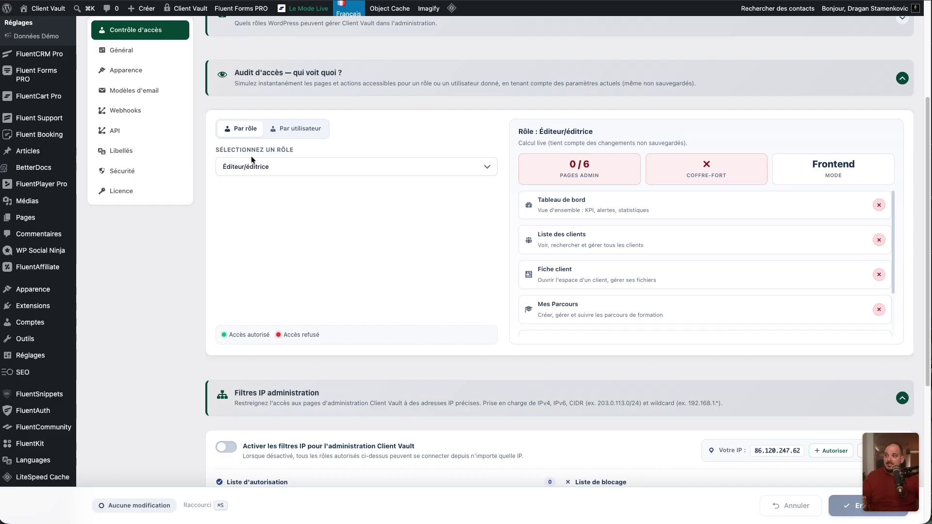
# Step: Switch the access audit to "Par utilisateur", activate its user ID or e-mail field and look through the audited pages
pyautogui.click(305, 131)
pyautogui.click(276, 165)
pyautogui.scroll(-3, 859, 244)
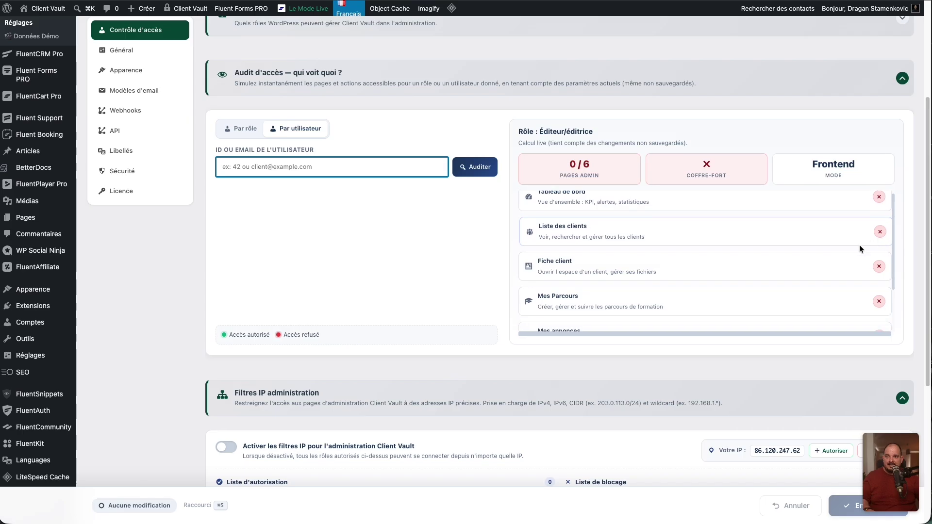
pyautogui.scroll(5, 589, 236)
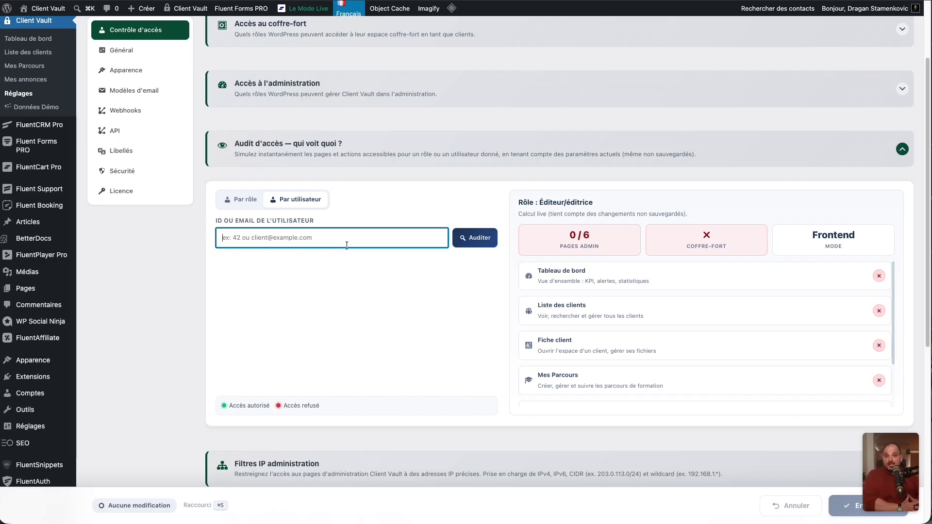
# Step: Examine the administration IP filters and place the cursor in the authorisation list without entering an address
pyautogui.scroll(-5, 254, 305)
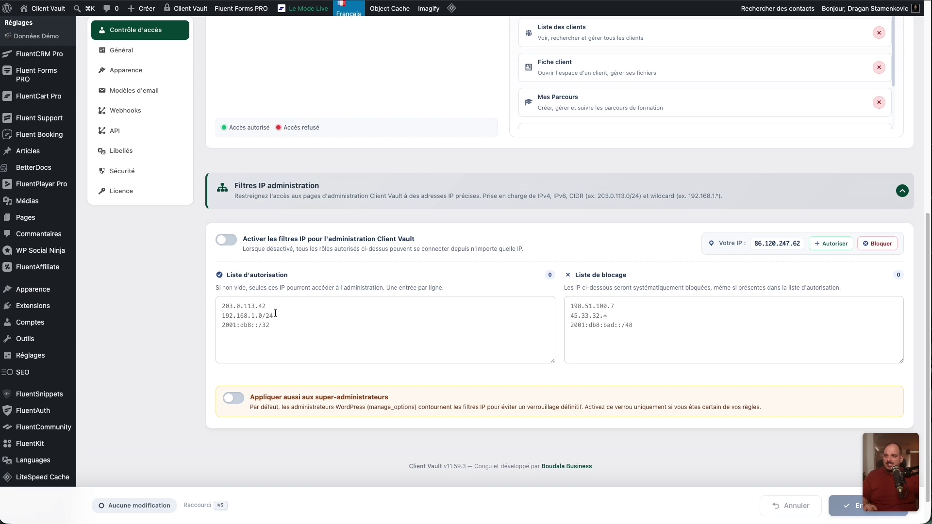
pyautogui.click(246, 309)
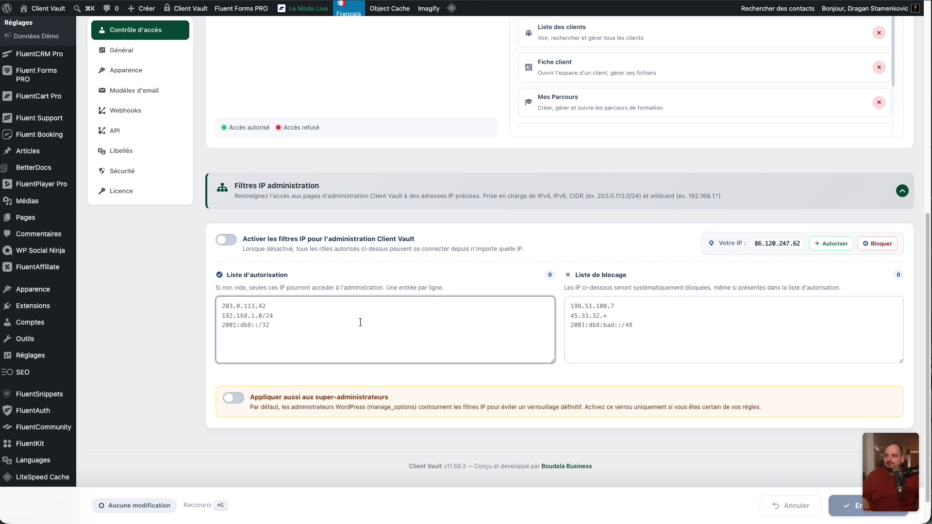
pyautogui.scroll(8, 360, 322)
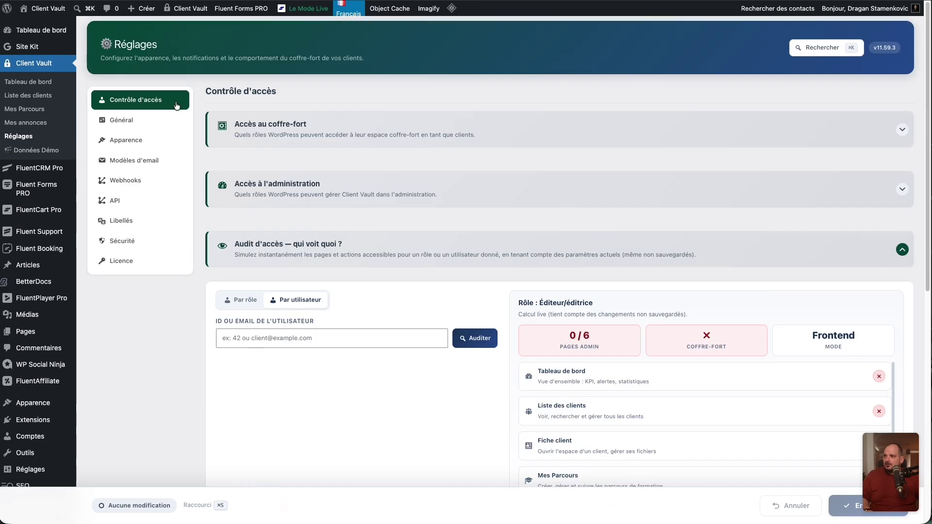
# Step: Open the general settings and examine identity, manager profiles, access limits, toolbar options, email notifications, the setup assistant and diagnostic tools
pyautogui.click(122, 121)
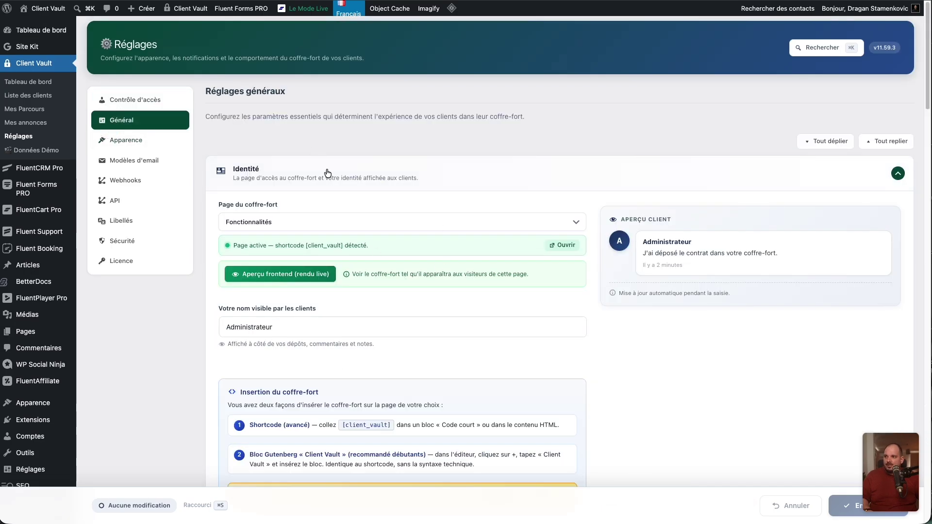
pyautogui.scroll(-7, 429, 195)
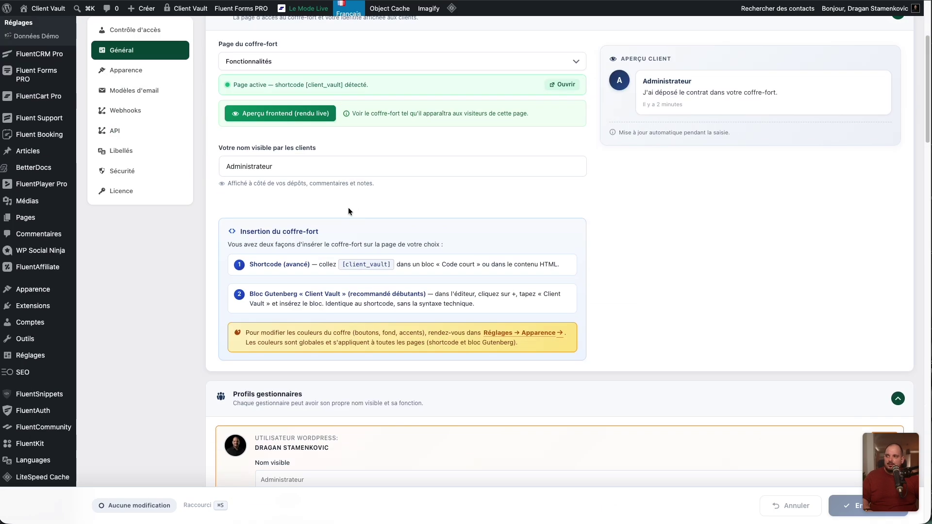
pyautogui.scroll(-4, 358, 267)
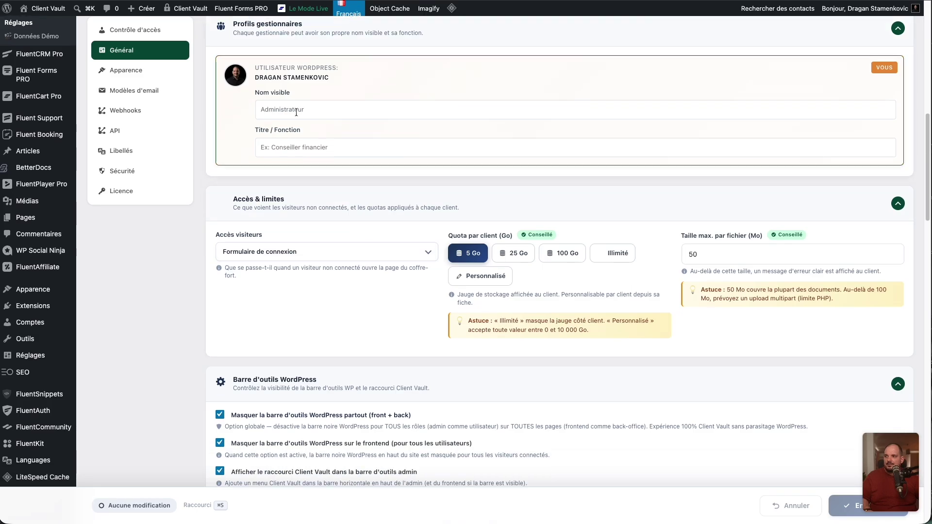
pyautogui.scroll(-2, 324, 255)
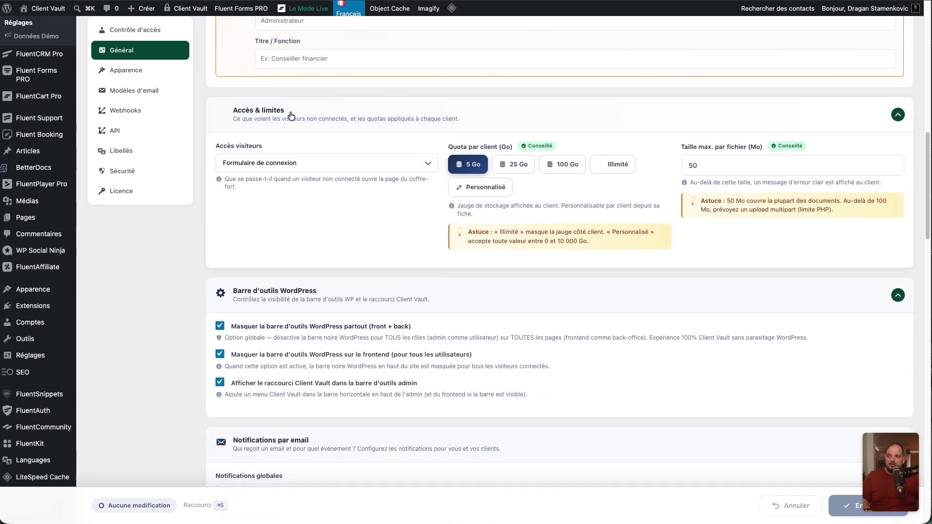
pyautogui.scroll(-3, 365, 274)
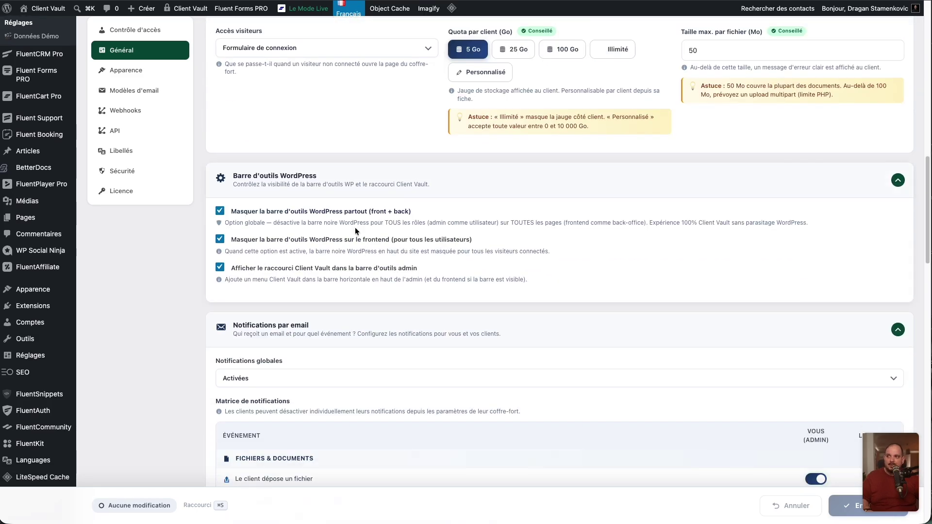
pyautogui.scroll(-5, 354, 228)
pyautogui.scroll(-6, 575, 237)
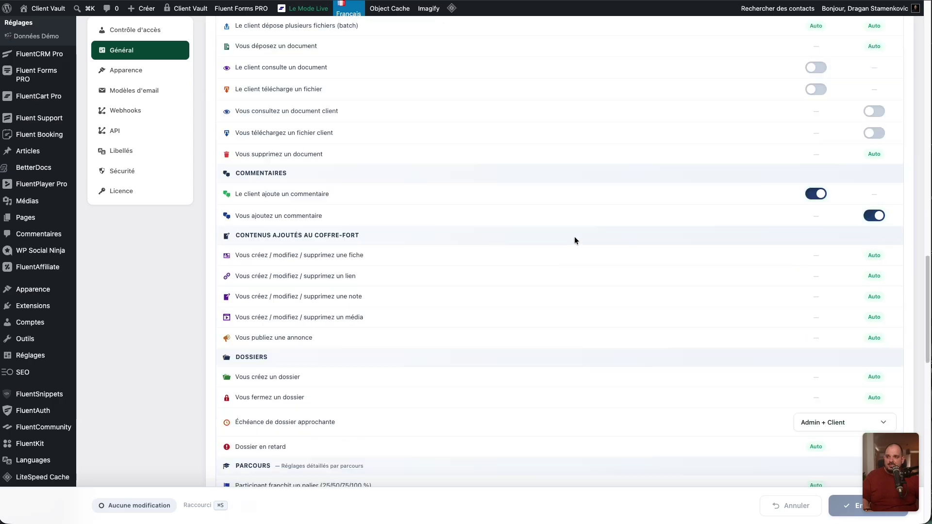
pyautogui.scroll(-7, 796, 228)
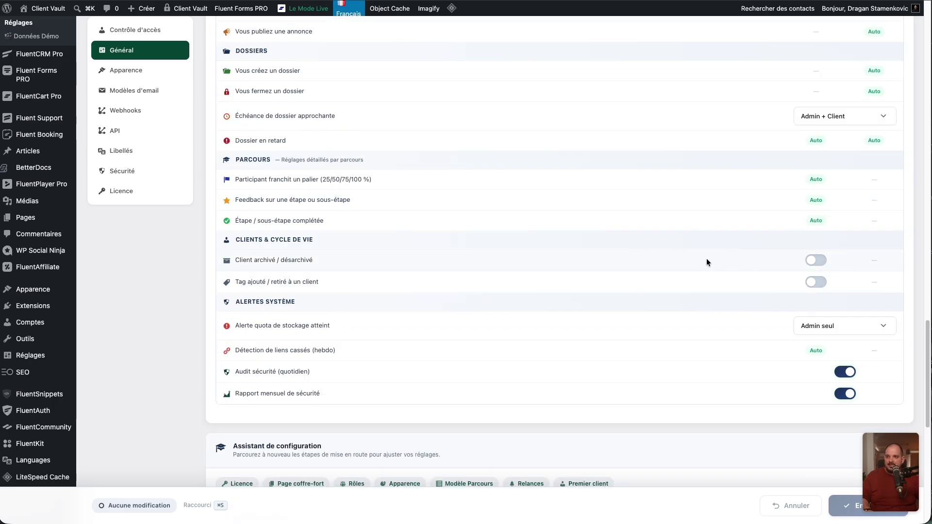
pyautogui.scroll(-4, 706, 258)
pyautogui.scroll(-2, 583, 263)
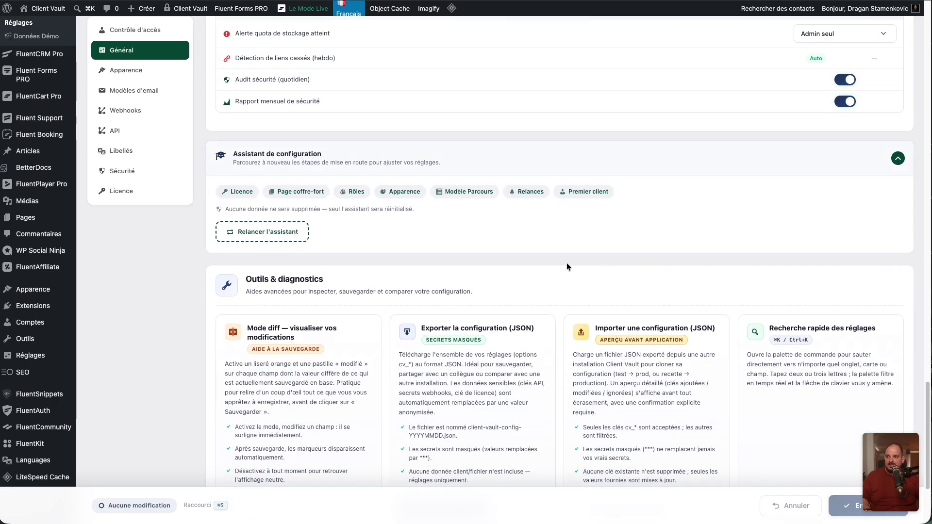
pyautogui.scroll(-3, 566, 264)
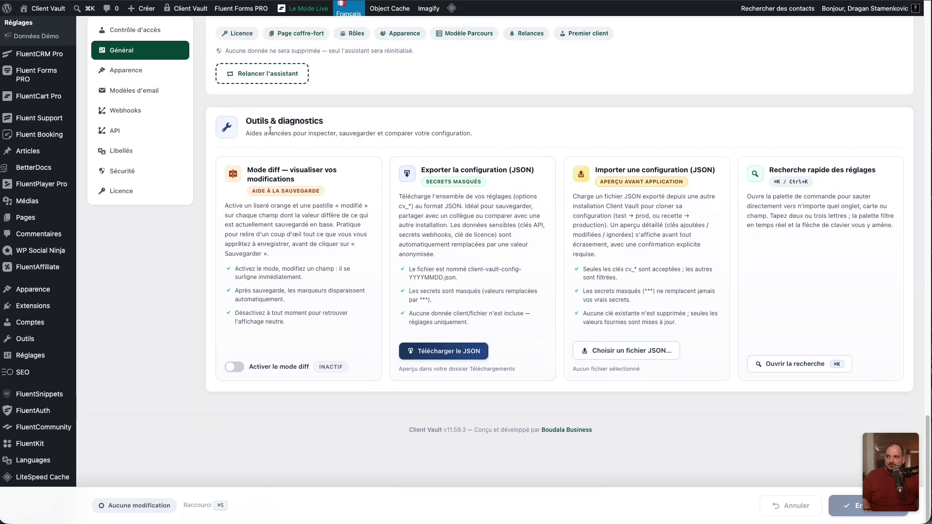
# Step: Highlight the "Outils & diagnostics" heading and switch the diff mode on and back off
pyautogui.moveTo(247, 123); pyautogui.dragTo(378, 127)
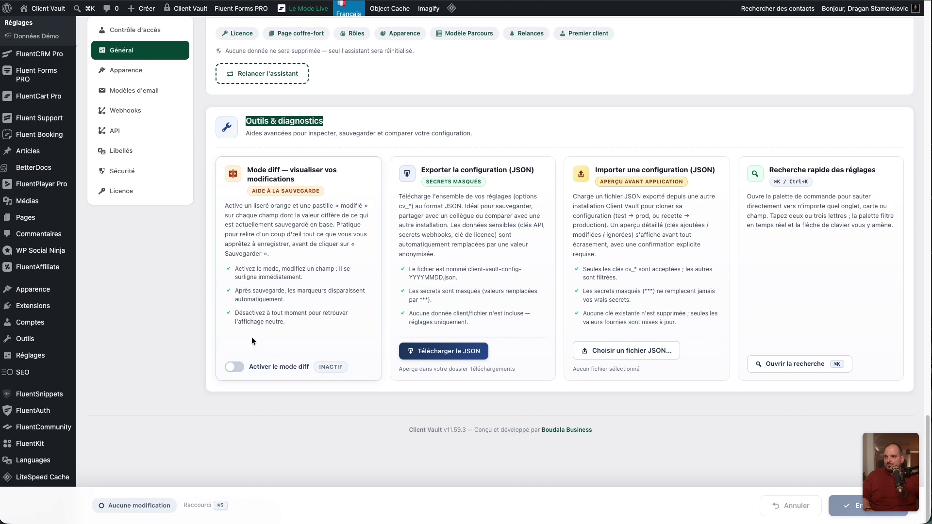
pyautogui.click(235, 372)
pyautogui.click(235, 372)
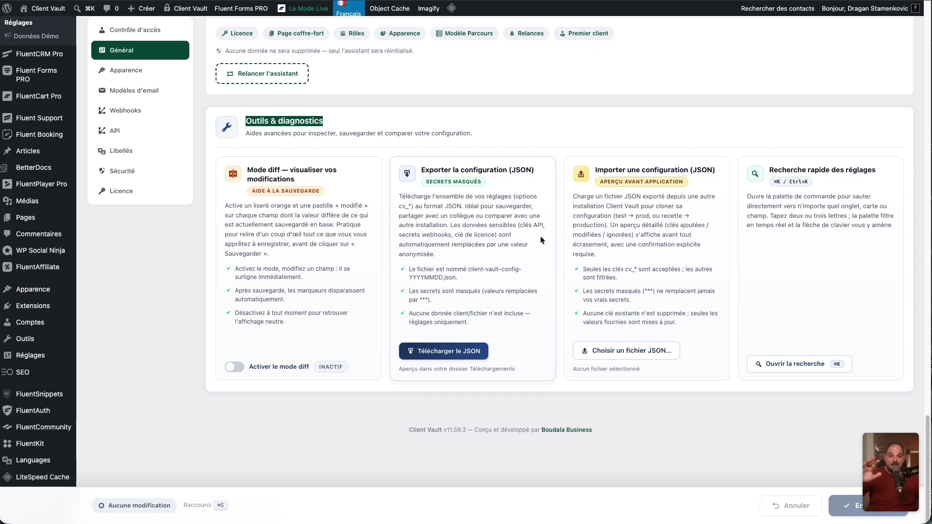
# Step: Open the quick settings search from the diagnostic tools, browse its tabs, sections and fields, and close it
pyautogui.scroll(1, 786, 350)
pyautogui.click(791, 371)
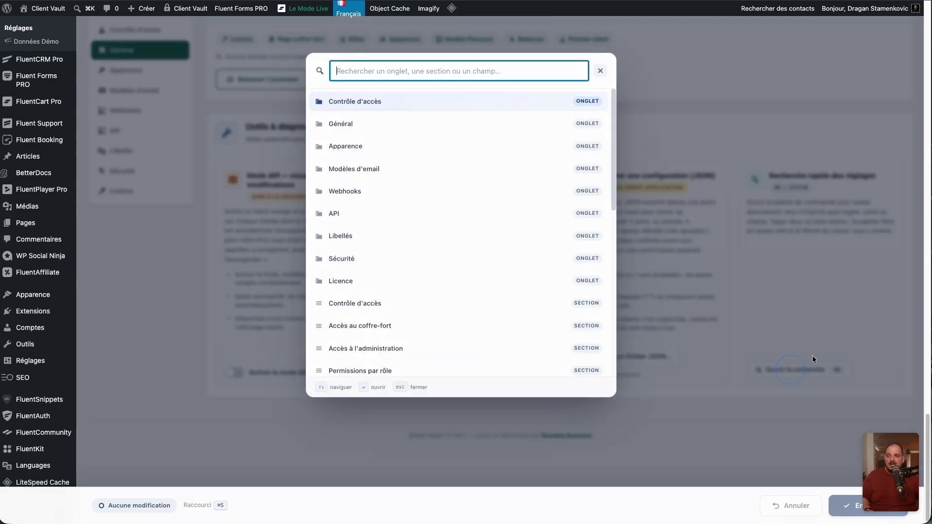
pyautogui.scroll(-10, 443, 204)
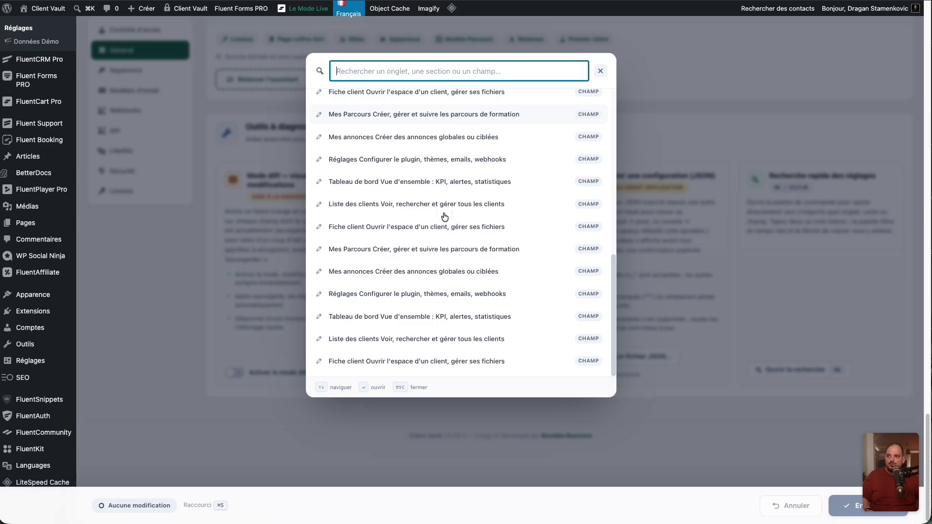
pyautogui.scroll(10, 443, 215)
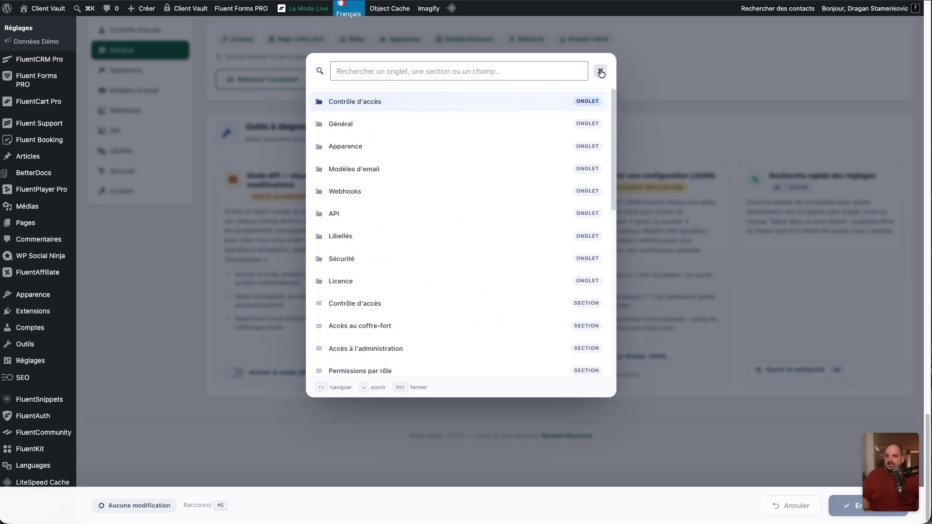
pyautogui.click(601, 72)
# Step: Return to the start of the general settings and briefly open the search from the page header
pyautogui.scroll(10, 723, 214)
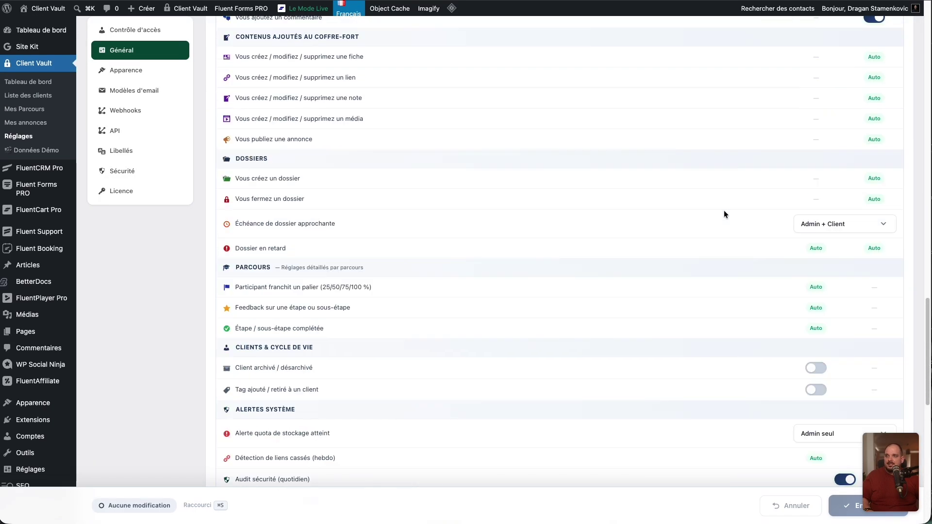
pyautogui.scroll(15, 723, 211)
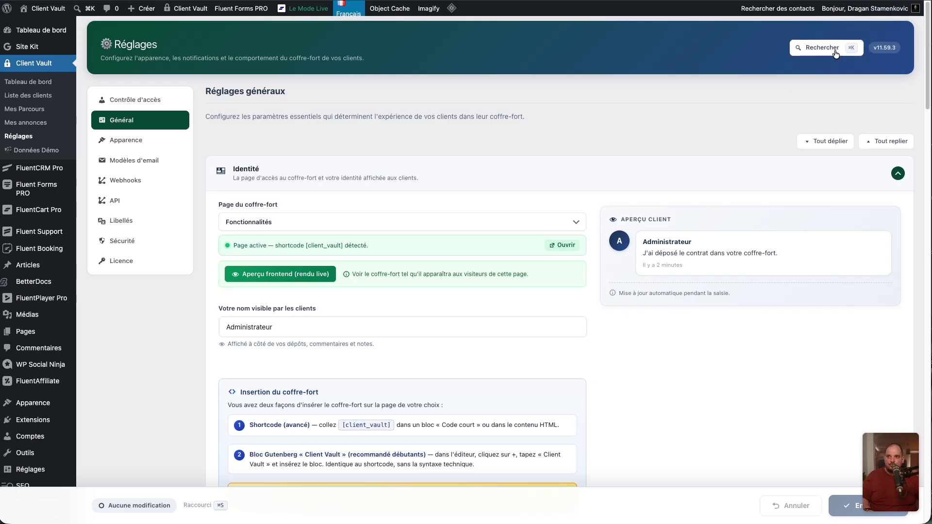
pyautogui.click(835, 53)
pyautogui.click(600, 71)
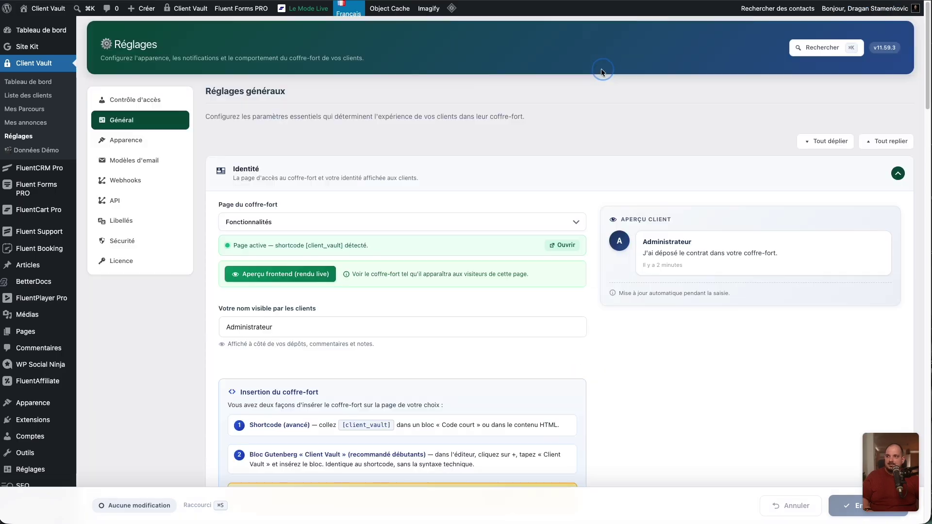
# Step: Open the appearance settings, leaving the general settings without saving, and review the administration and client space themes
pyautogui.click(108, 141)
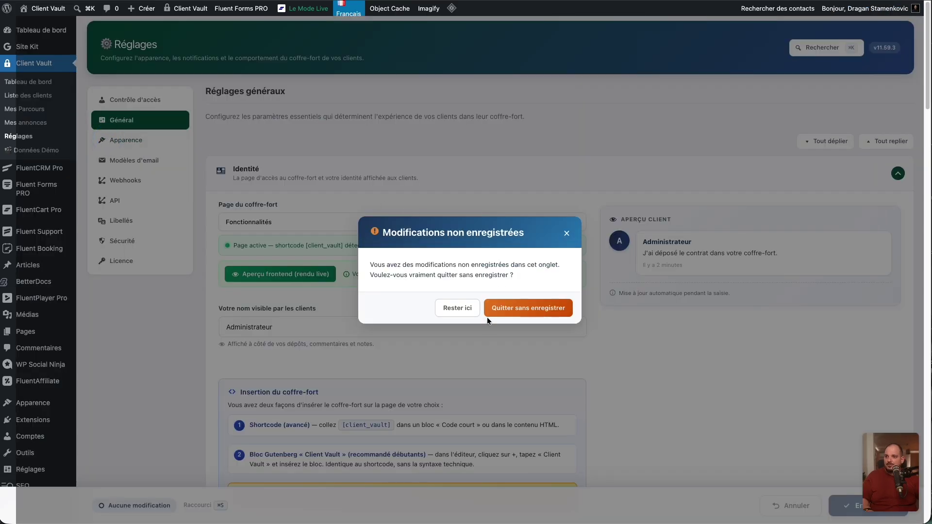
pyautogui.click(511, 310)
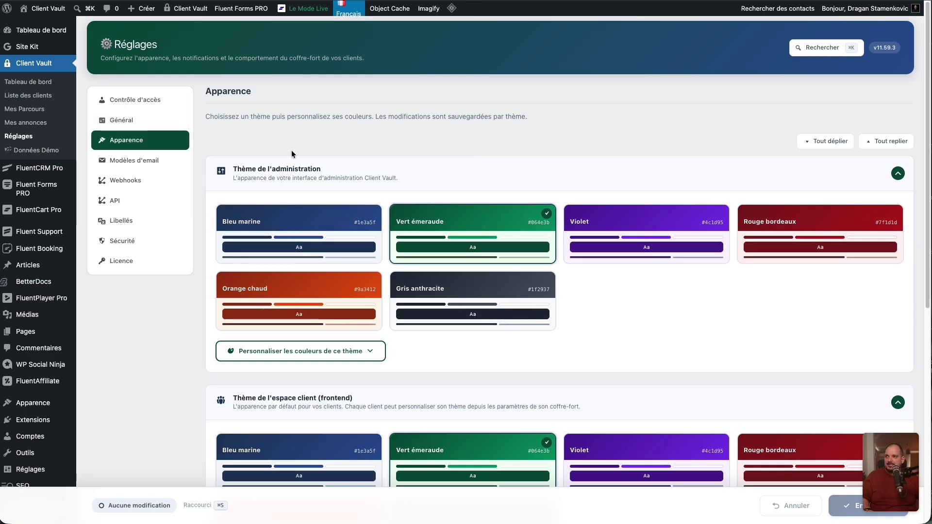
pyautogui.scroll(-8, 471, 130)
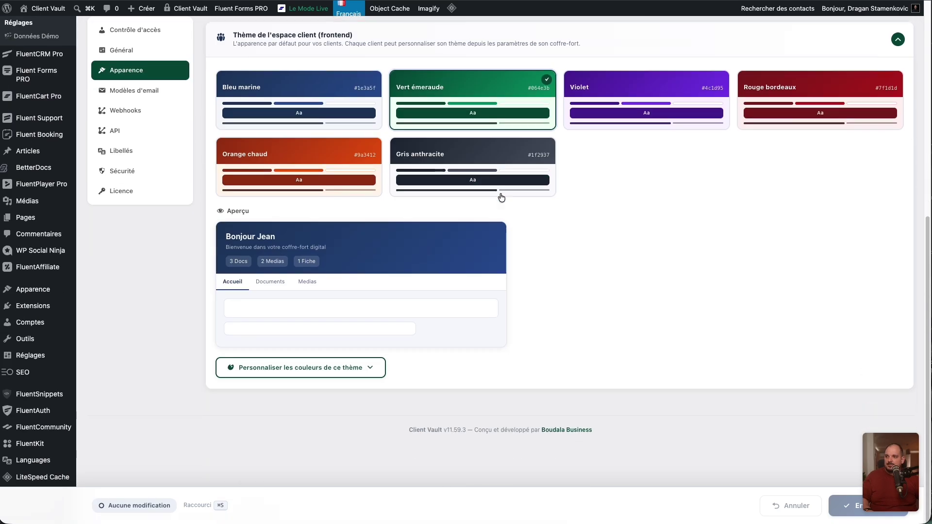
pyautogui.scroll(8, 466, 194)
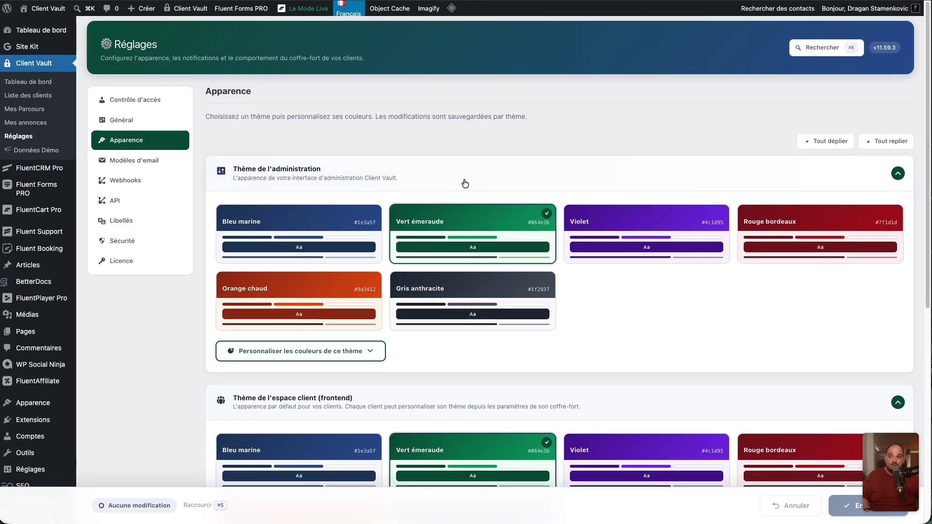
# Step: Open the email template settings and review the templates sent to clients and to the admin
pyautogui.click(138, 162)
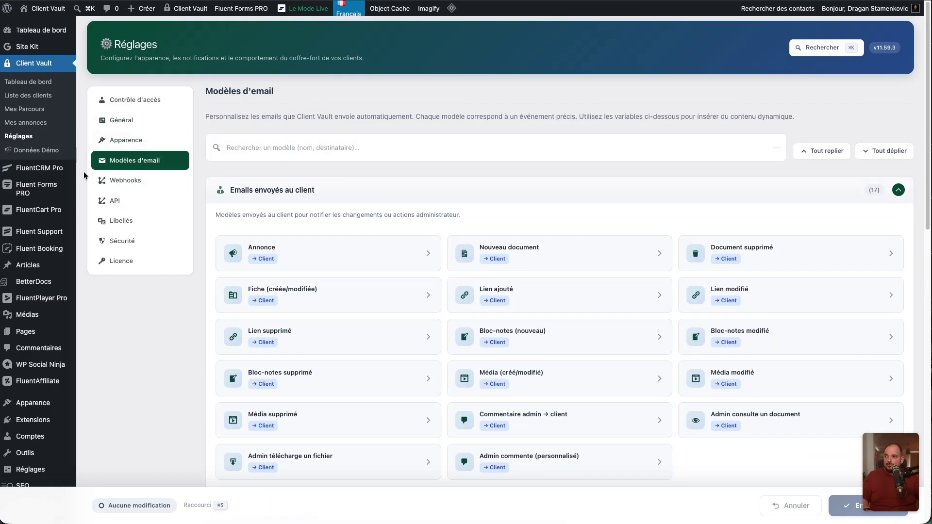
pyautogui.scroll(-15, 603, 239)
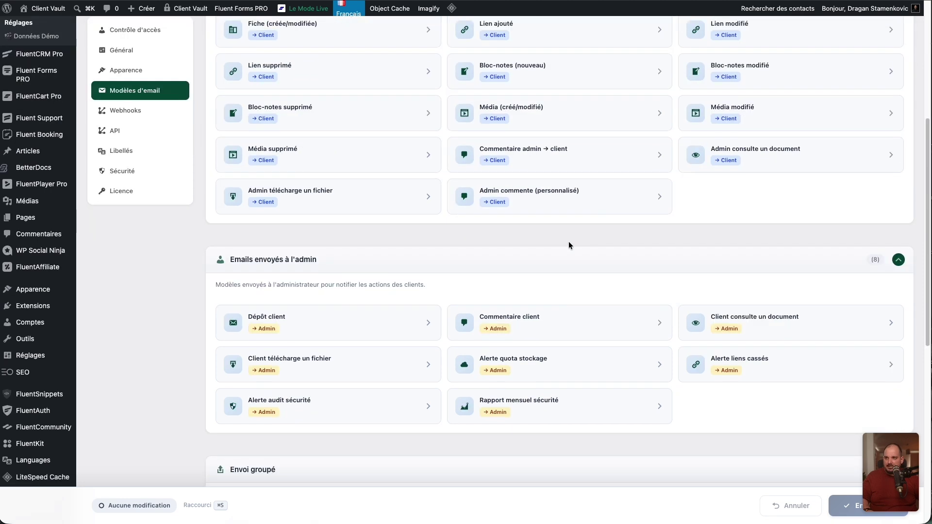
pyautogui.scroll(15, 556, 250)
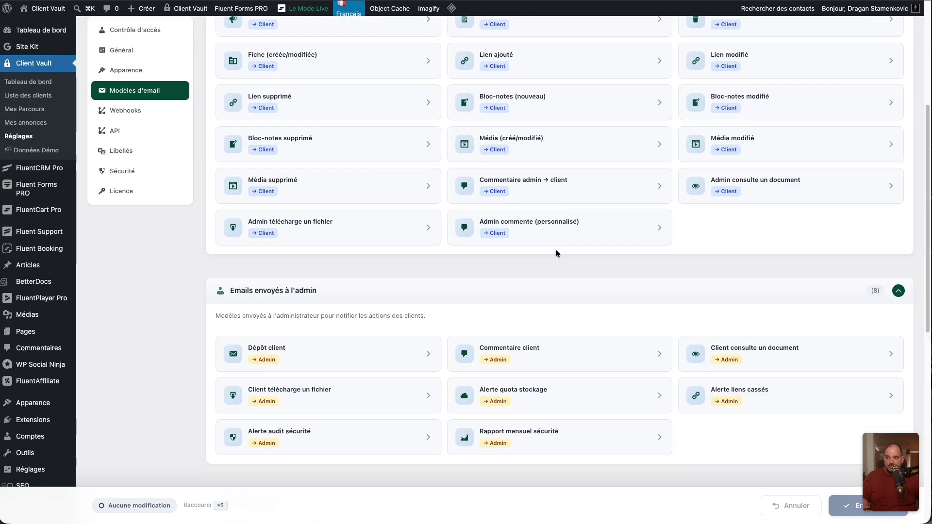
pyautogui.scroll(-2, 353, 241)
pyautogui.scroll(-1, 352, 241)
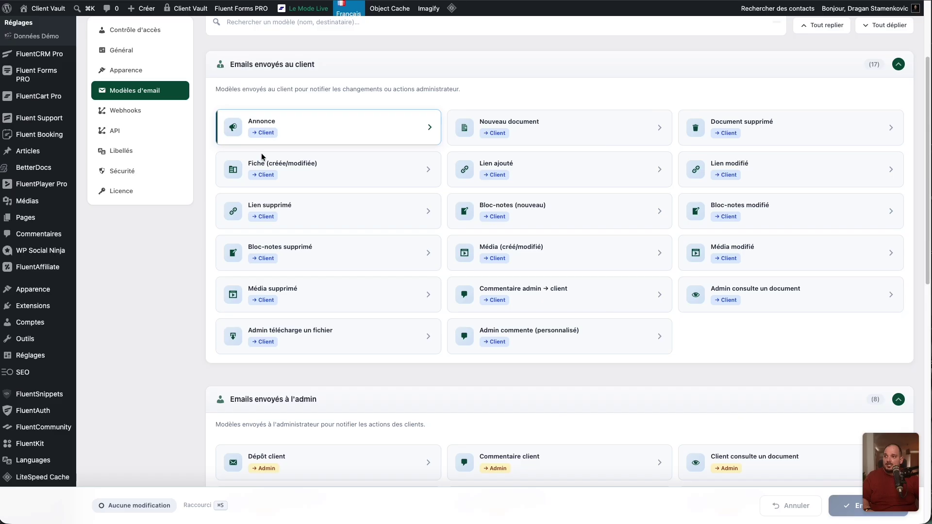
# Step: Open the Annonce email template, view its A/B test and history sections, and close it
pyautogui.click(318, 131)
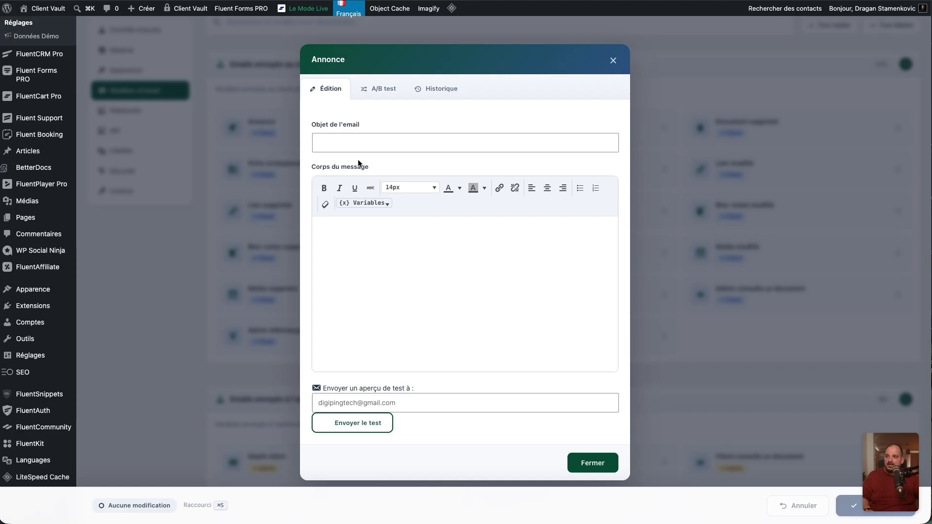
pyautogui.click(382, 89)
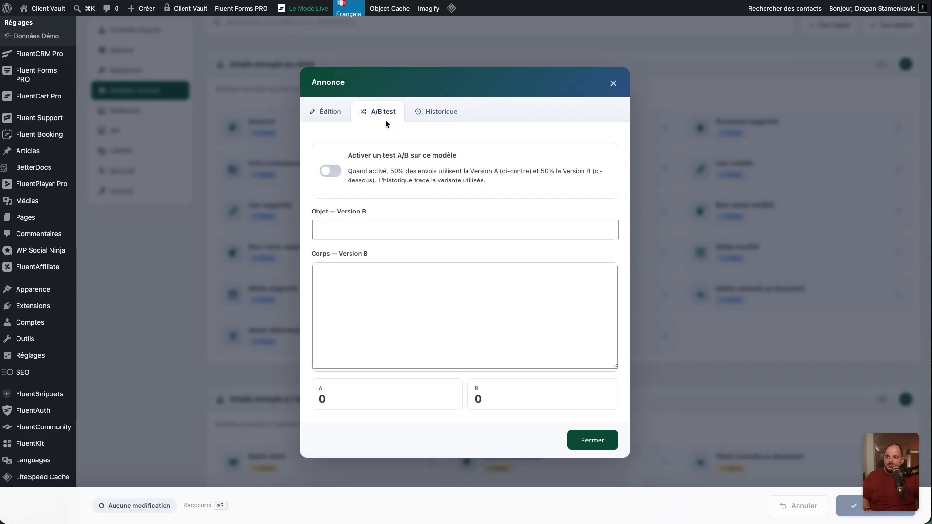
pyautogui.click(430, 118)
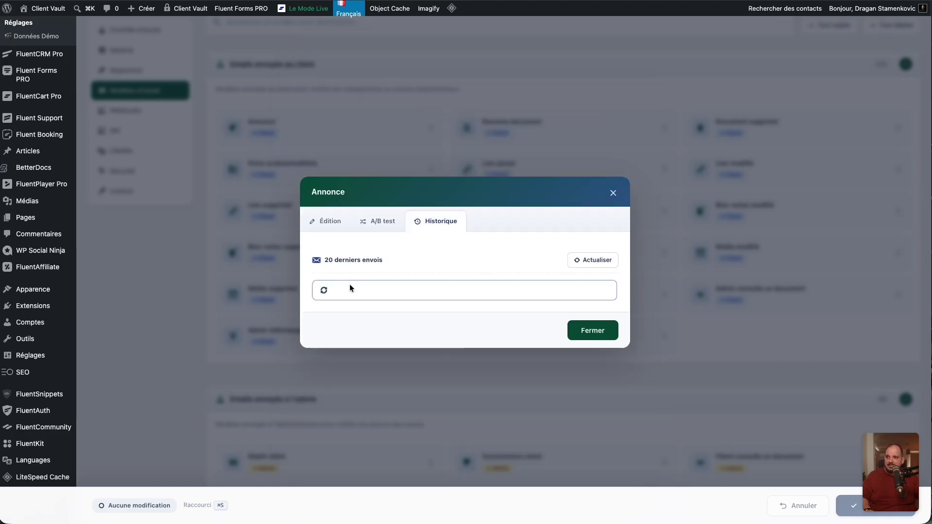
pyautogui.click(612, 163)
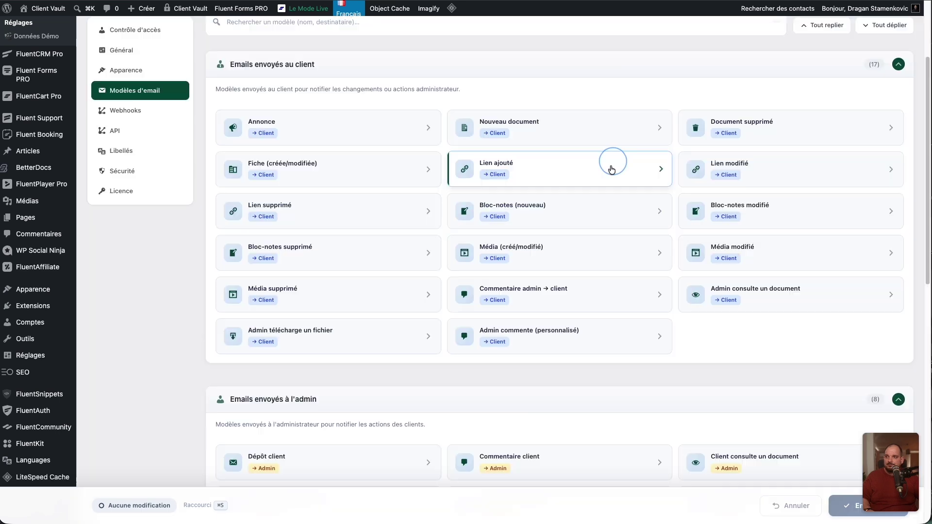
# Step: View the "Bloc-notes (nouveau)" and "Média supprimé" client email templates one after the other, closing each without changes
pyautogui.click(567, 214)
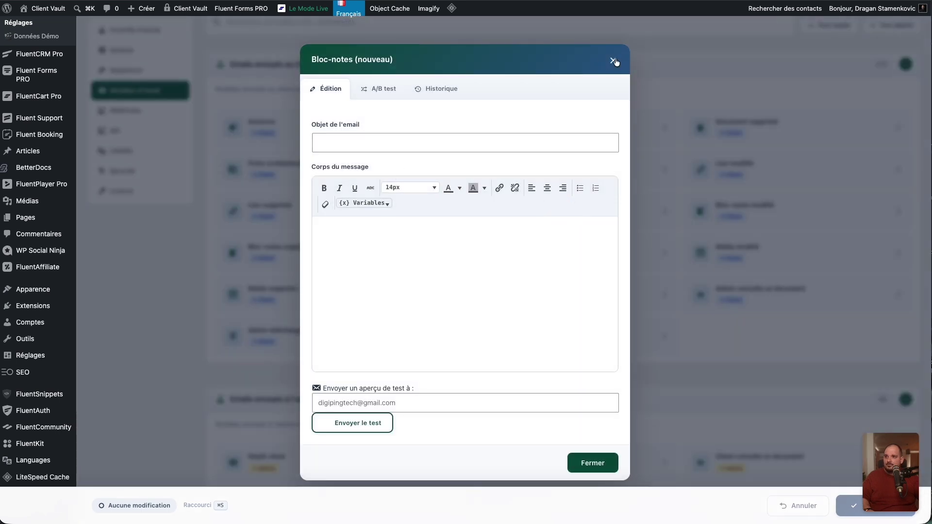
pyautogui.click(613, 60)
pyautogui.scroll(-3, 311, 291)
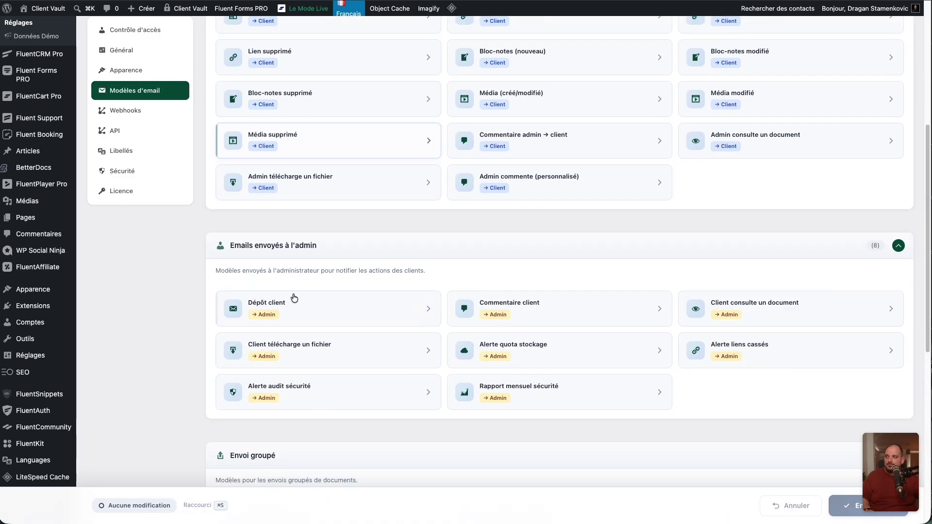
pyautogui.click(283, 138)
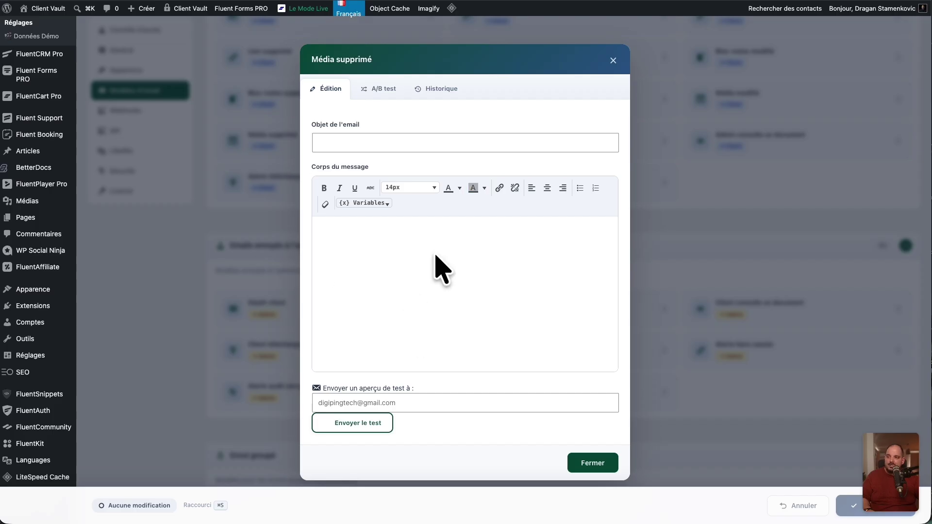
pyautogui.click(612, 60)
# Step: View the "Dépôt client" template among the emails sent to the admin, and close it without changes
pyautogui.scroll(-4, 454, 225)
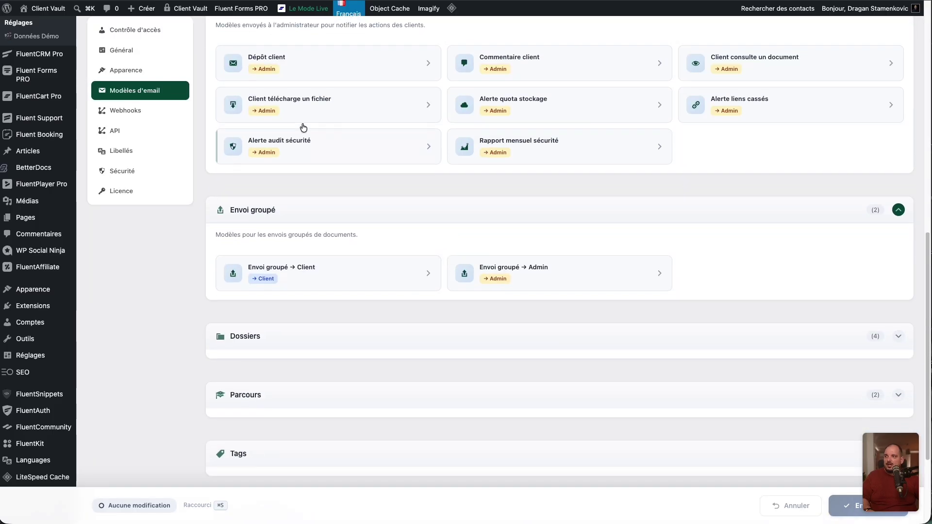
pyautogui.scroll(4, 345, 147)
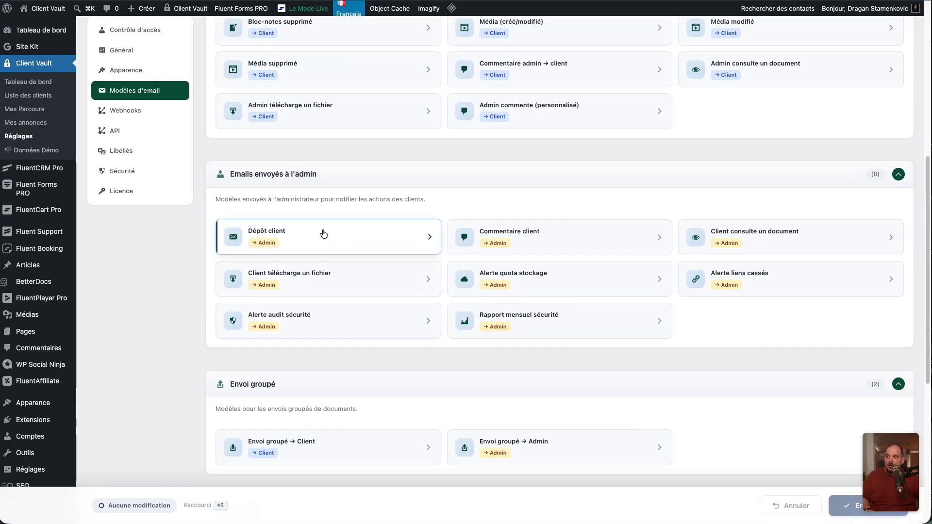
pyautogui.click(304, 241)
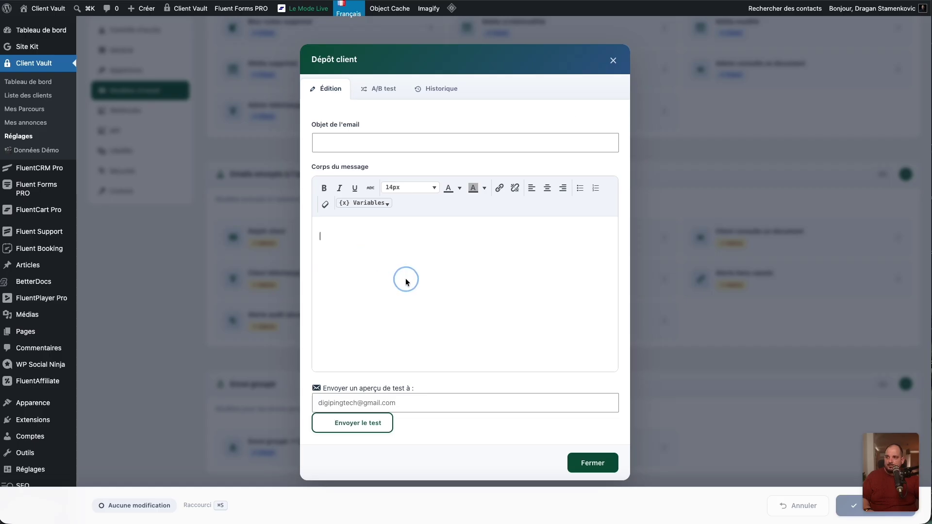
pyautogui.click(613, 60)
# Step: Expand the Dossiers template group, view the "Dossier créé" template and close it
pyautogui.scroll(-6, 510, 285)
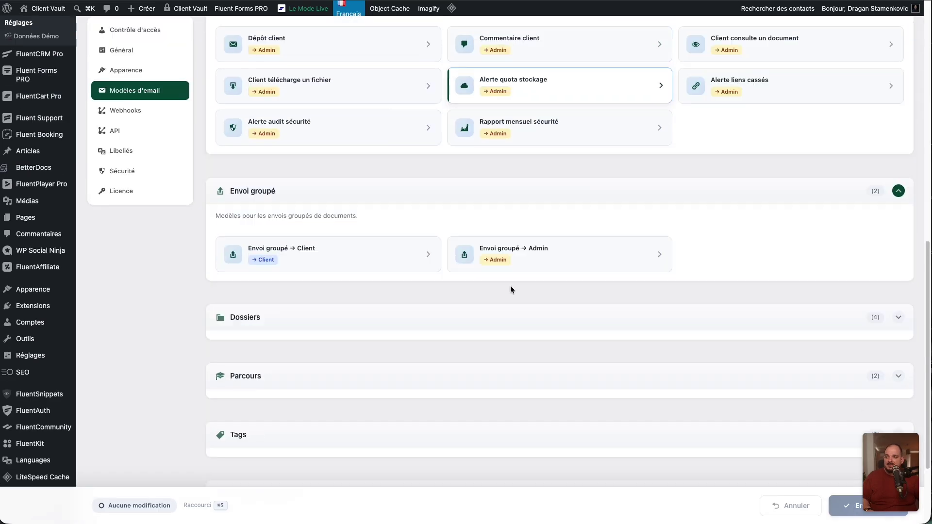
pyautogui.click(275, 209)
pyautogui.click(301, 273)
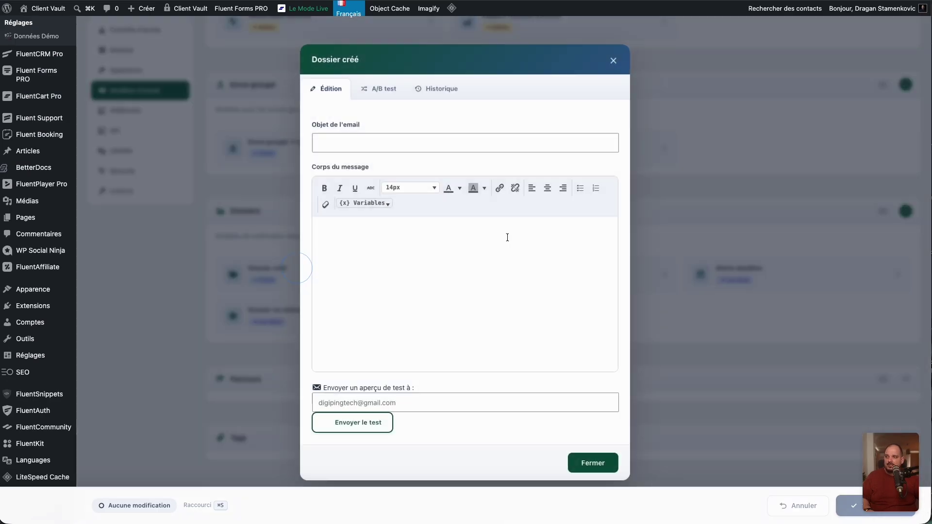
pyautogui.click(615, 61)
# Step: Open the webhook settings and review the URL, HMAC secret, trigger events and payload format
pyautogui.scroll(4, 145, 145)
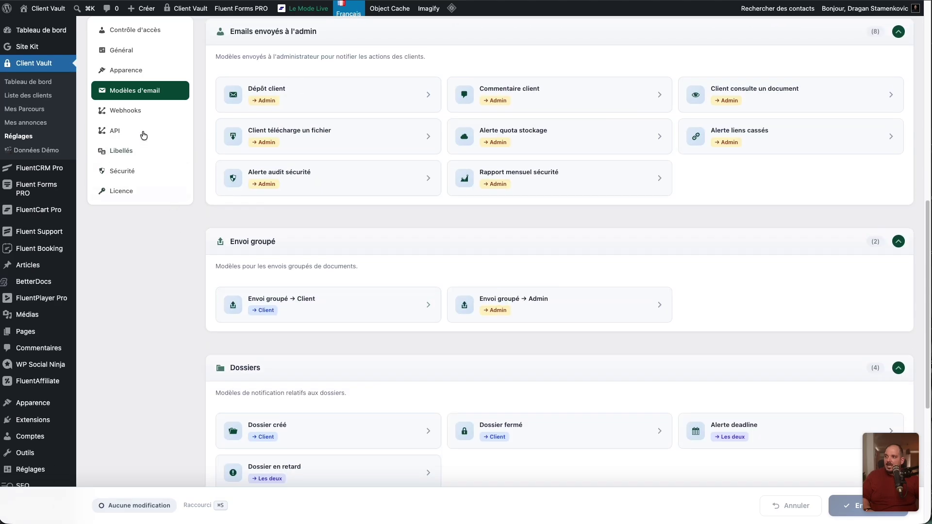
pyautogui.click(126, 111)
pyautogui.scroll(4, 517, 285)
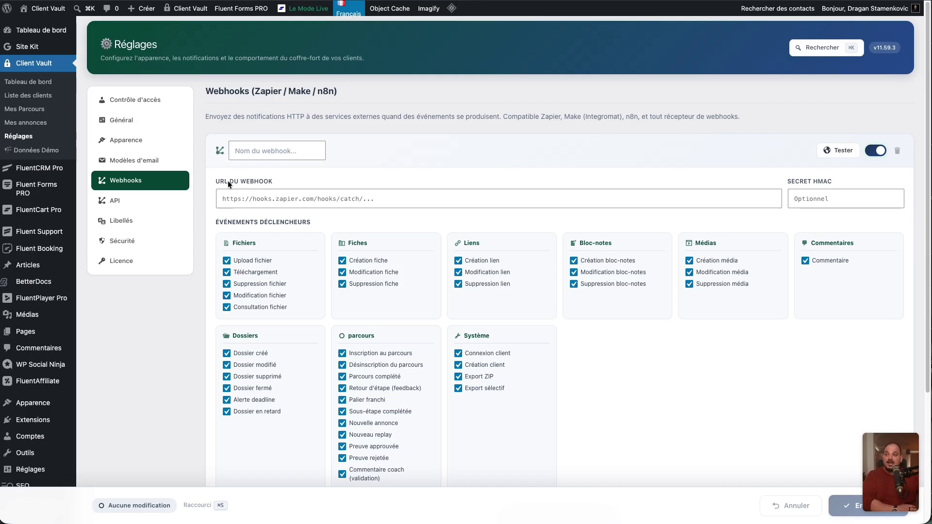
pyautogui.scroll(-3, 288, 218)
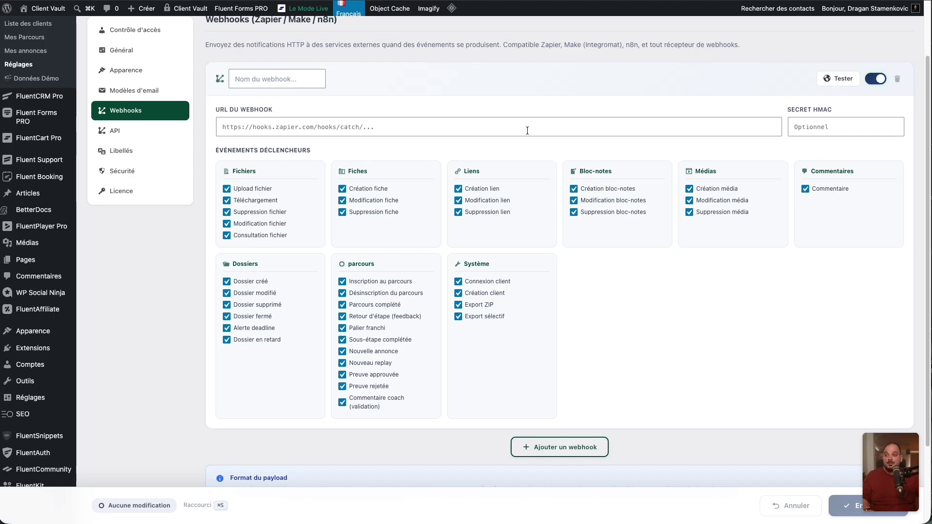
pyautogui.scroll(-3, 321, 185)
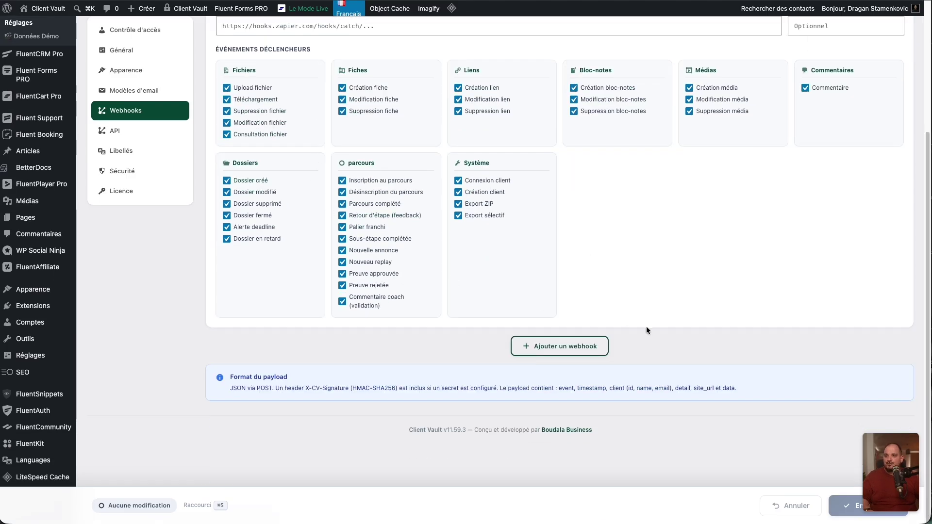
# Step: Open the REST API settings, review the access point and call log, and check the scope options for API keys
pyautogui.scroll(5, 519, 257)
pyautogui.click(122, 205)
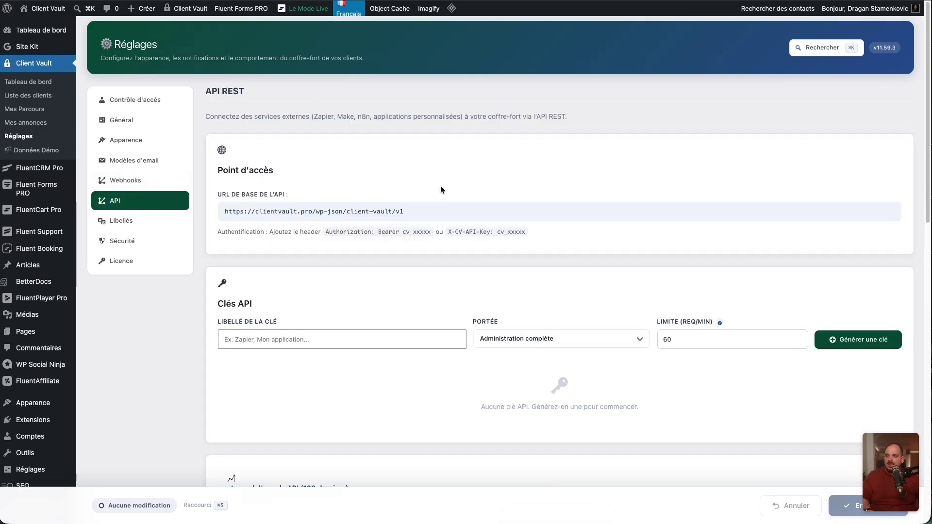
pyautogui.scroll(-5, 350, 268)
pyautogui.scroll(5, 351, 268)
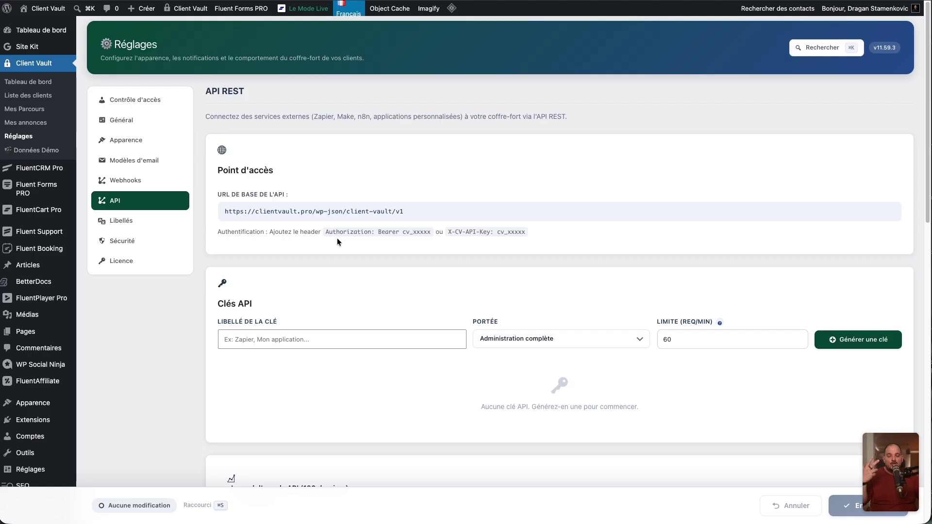
pyautogui.scroll(-5, 356, 244)
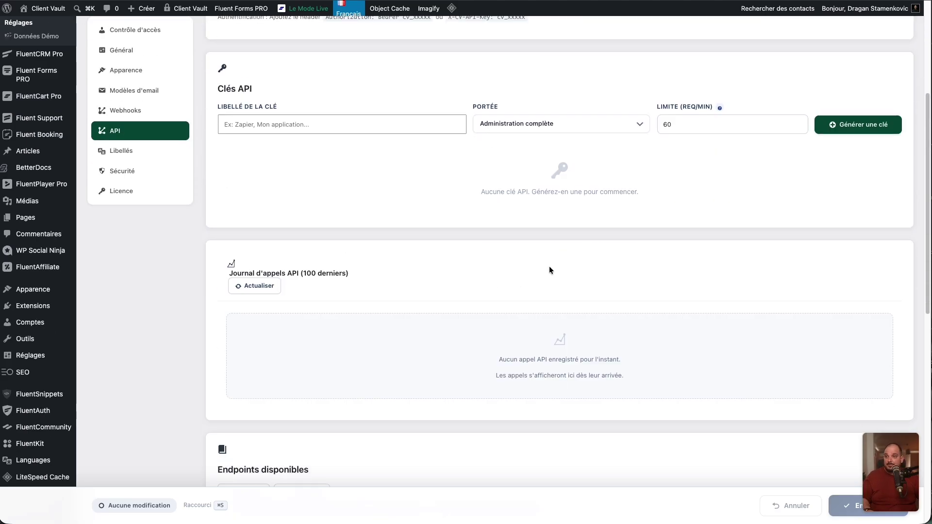
pyautogui.click(526, 123)
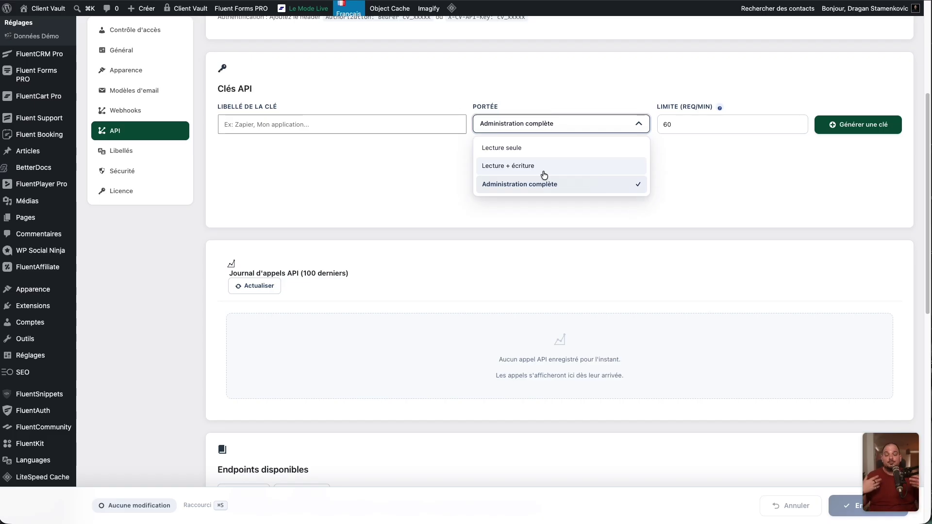
pyautogui.click(191, 234)
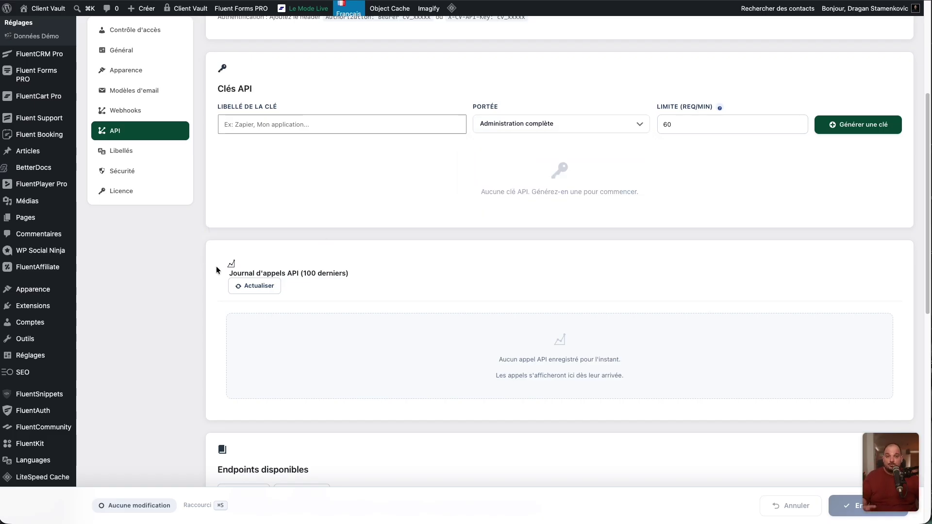
# Step: Expand the Clients and Fichiers groups under the available API endpoints and look over their endpoints
pyautogui.scroll(-9, 199, 305)
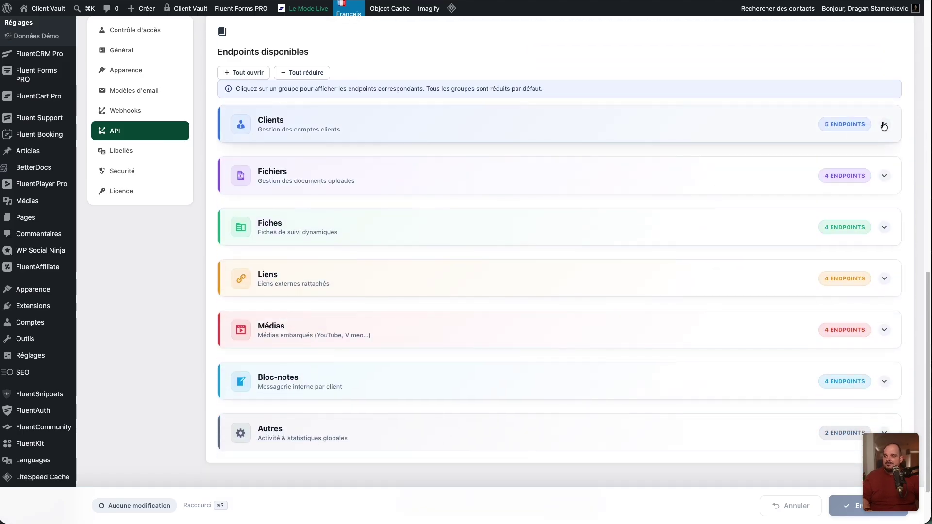
pyautogui.click(884, 126)
pyautogui.scroll(-4, 551, 261)
pyautogui.click(885, 181)
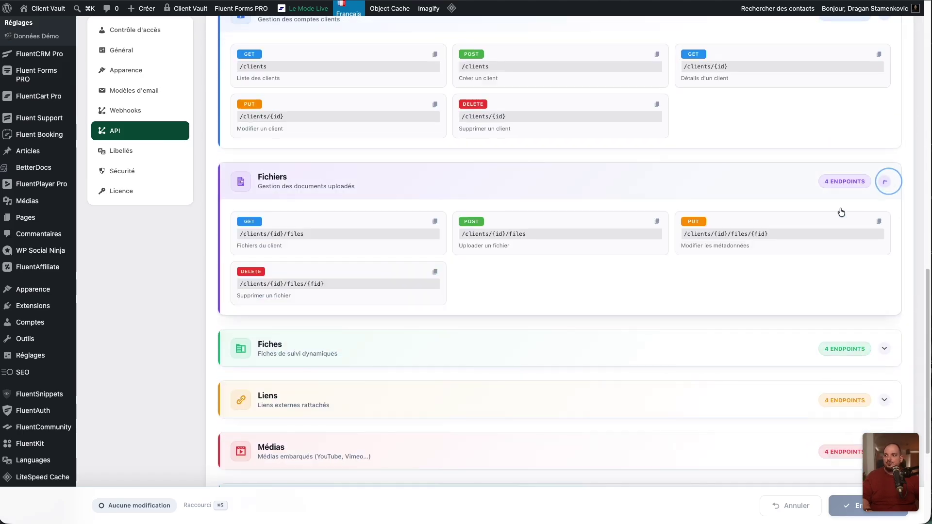
pyautogui.scroll(-4, 643, 293)
pyautogui.scroll(14, 601, 312)
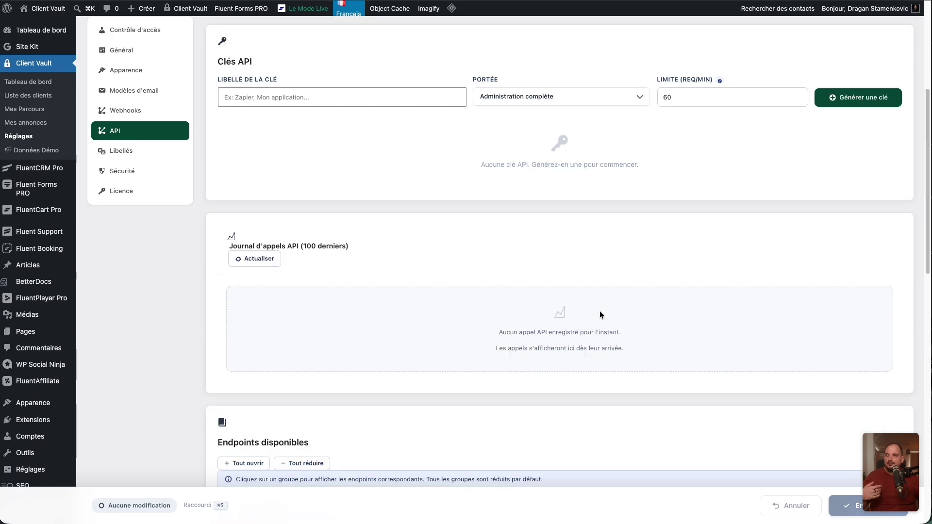
# Step: Open the label customization settings and review the editable texts for navigation, home, actions, empty states and activity
pyautogui.scroll(2, 599, 313)
pyautogui.click(122, 220)
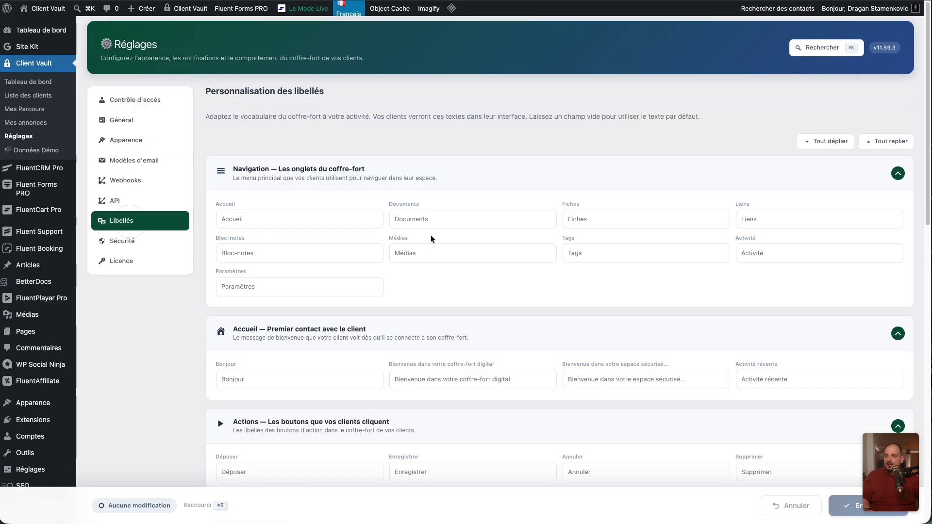
pyautogui.scroll(-15, 364, 333)
pyautogui.scroll(10, 340, 333)
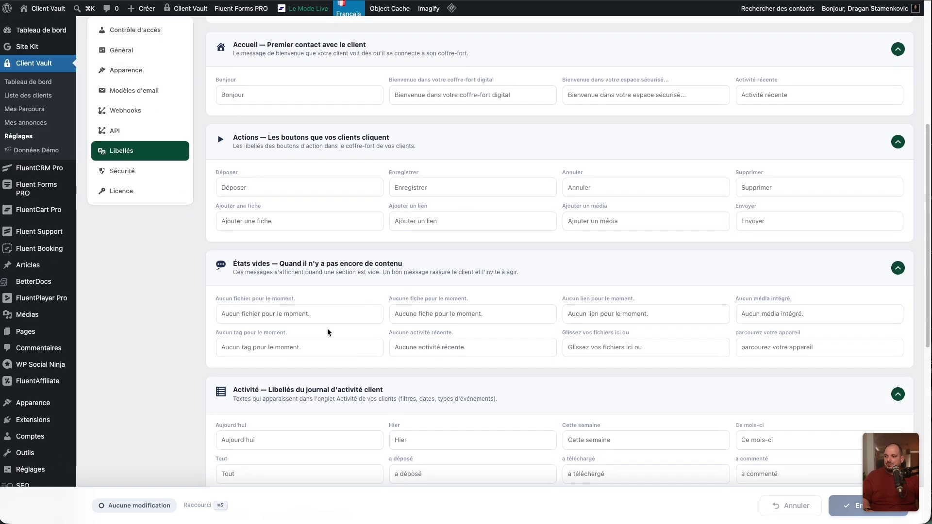
# Step: Open the security settings and review the monthly reports, administrator access log, advanced security and scheduled rotation options
pyautogui.click(127, 171)
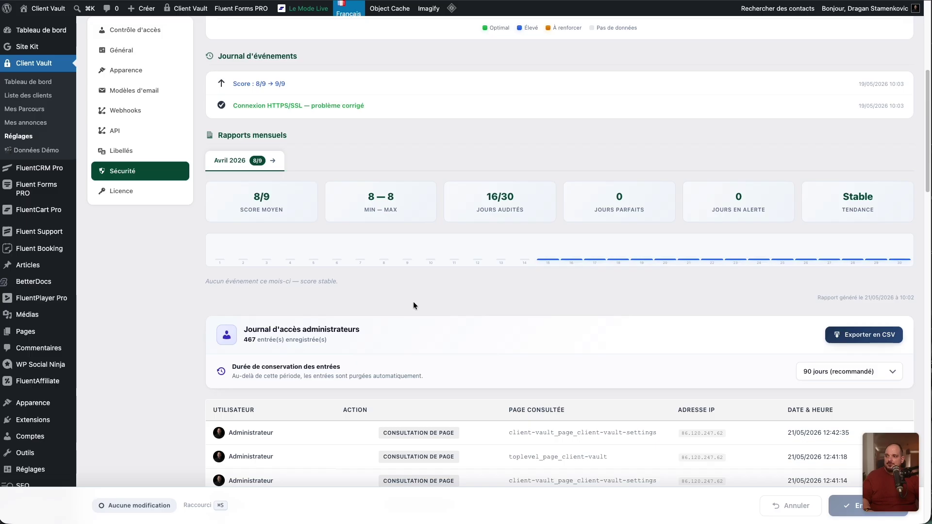
pyautogui.scroll(-20, 413, 302)
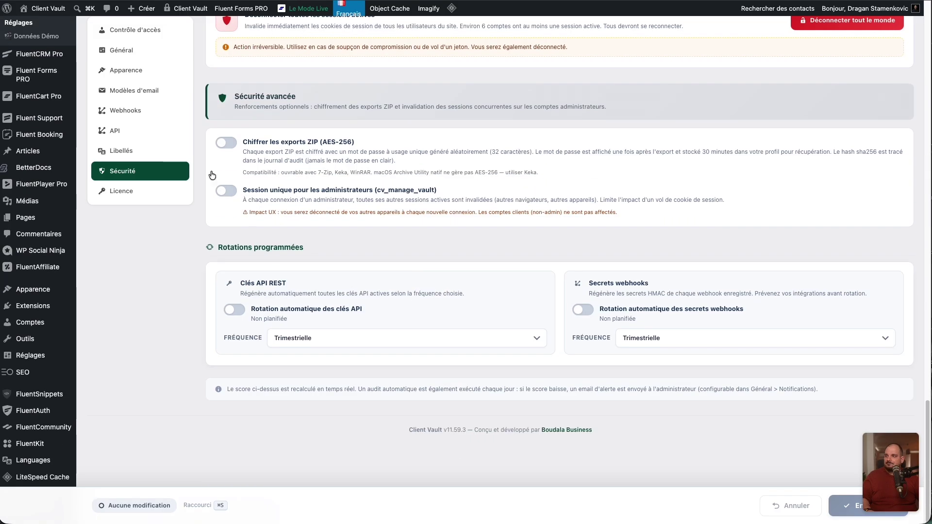
pyautogui.scroll(20, 122, 209)
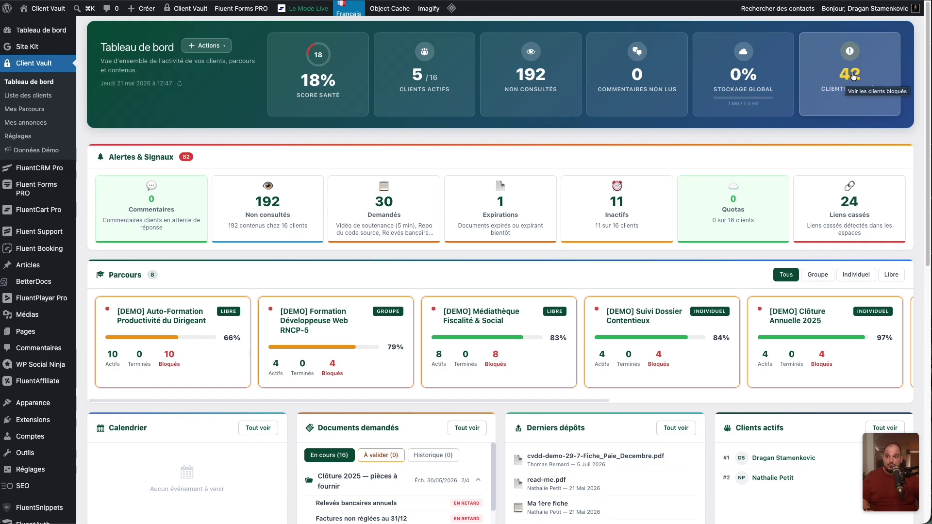
# Step: Review the dashboard's Alertes & Signaux block and the progress and blocked figures on the Parcours cards
pyautogui.scroll(-2, 728, 167)
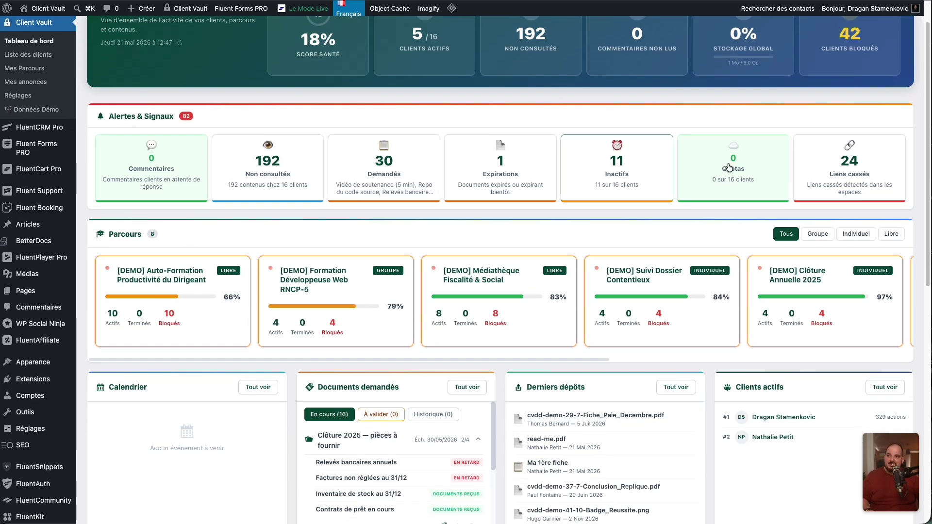
pyautogui.scroll(-2, 164, 363)
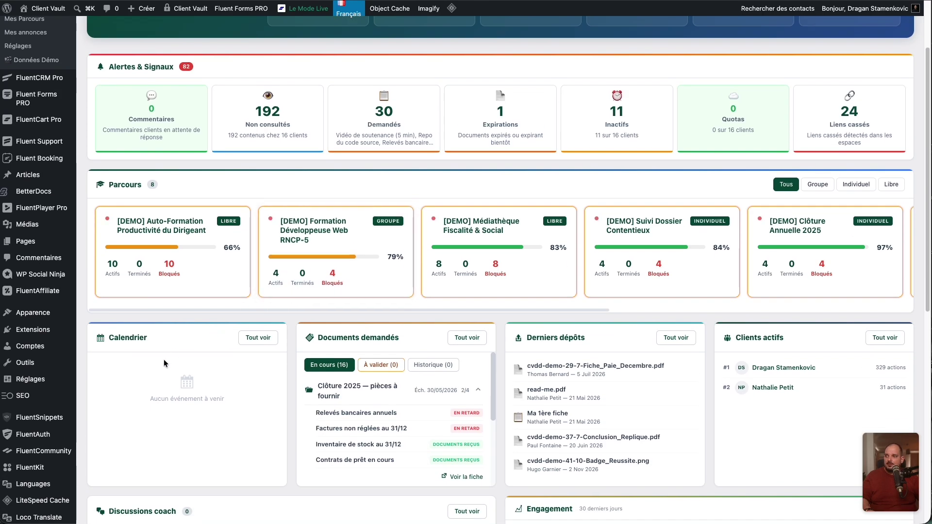
pyautogui.scroll(-2, 210, 328)
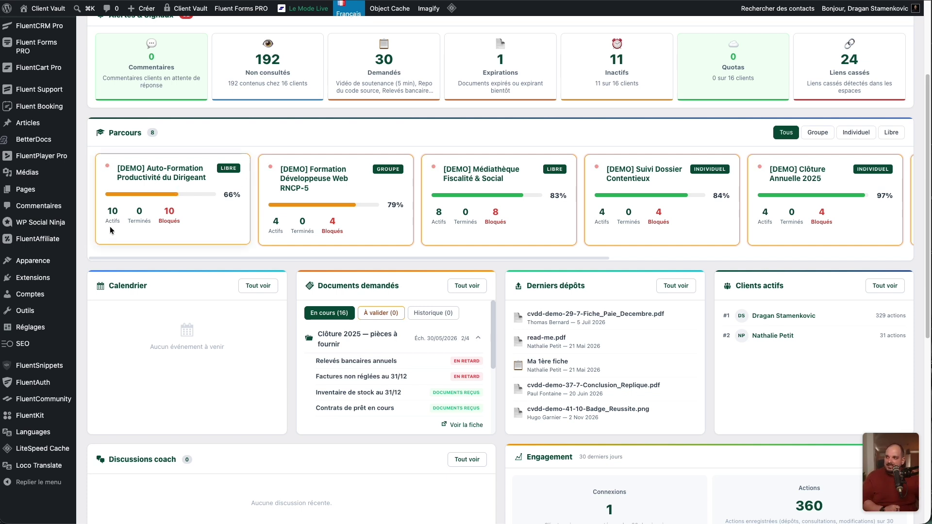
pyautogui.moveTo(544, 261); pyautogui.dragTo(476, 249)
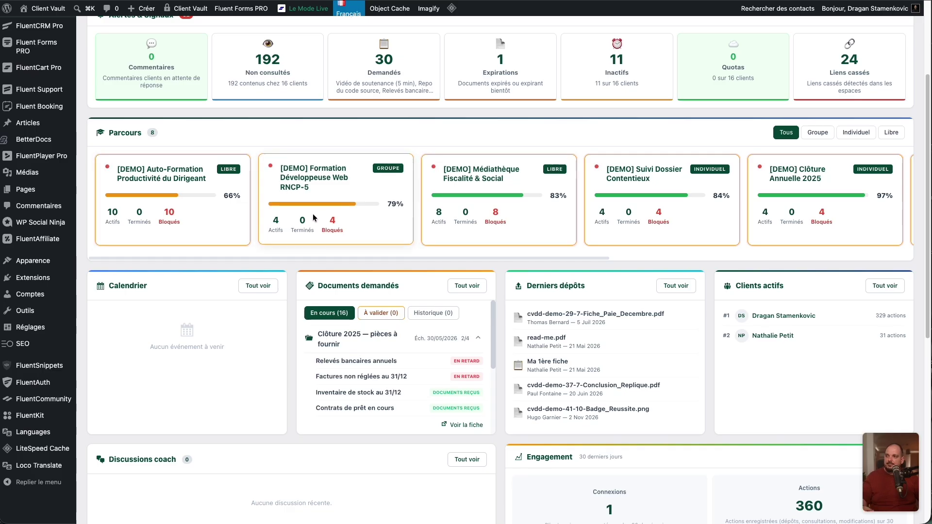
pyautogui.doubleClick(658, 211)
pyautogui.scroll(-3, 399, 245)
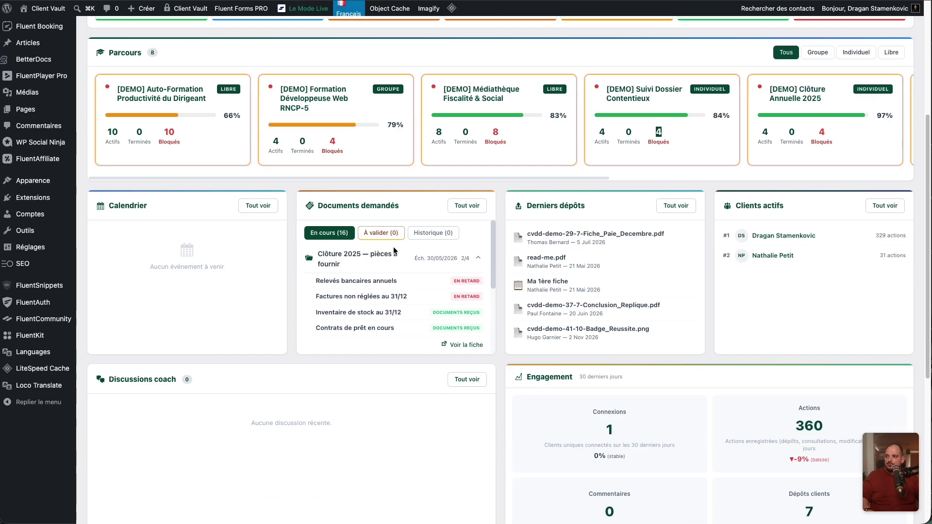
# Step: Look over the calendar, latest deposits and active clients blocks, and go through the list of requested documents
pyautogui.scroll(-2, 394, 250)
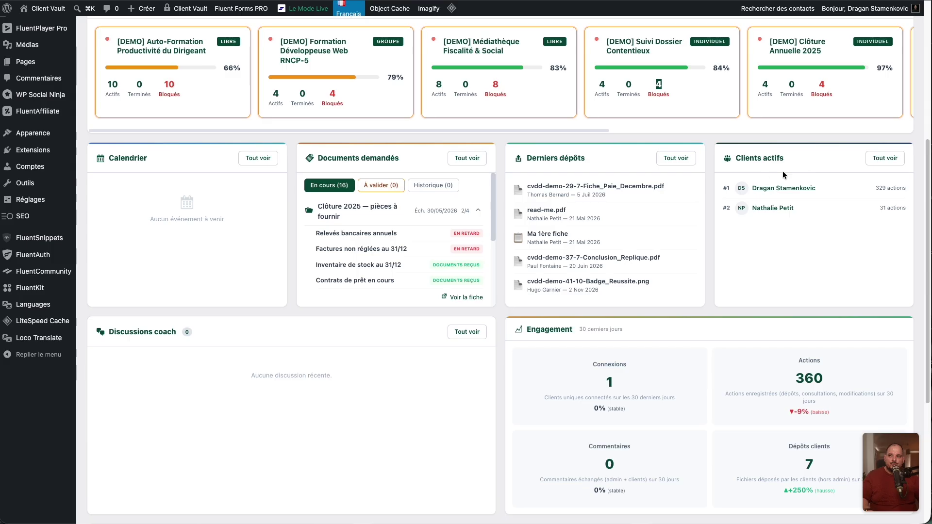
pyautogui.moveTo(763, 158); pyautogui.dragTo(735, 159)
pyautogui.scroll(-5, 474, 246)
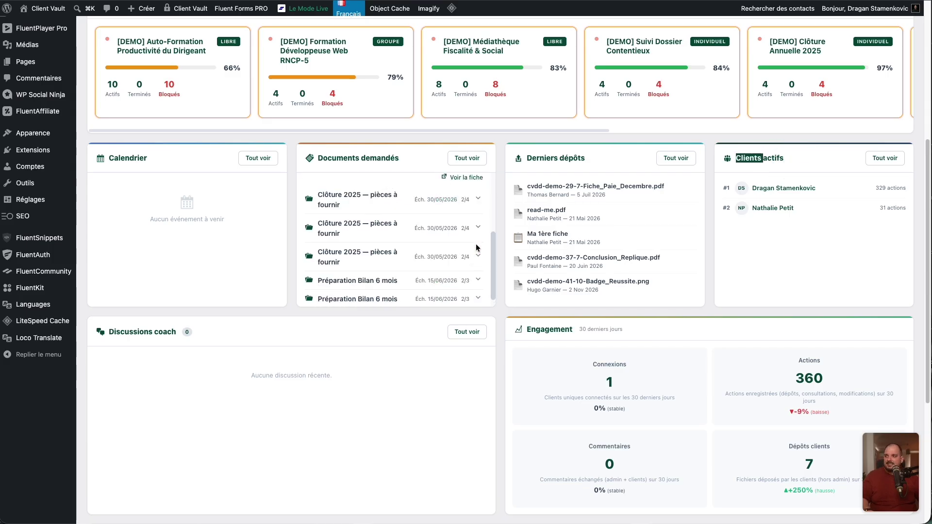
pyautogui.scroll(-3, 248, 394)
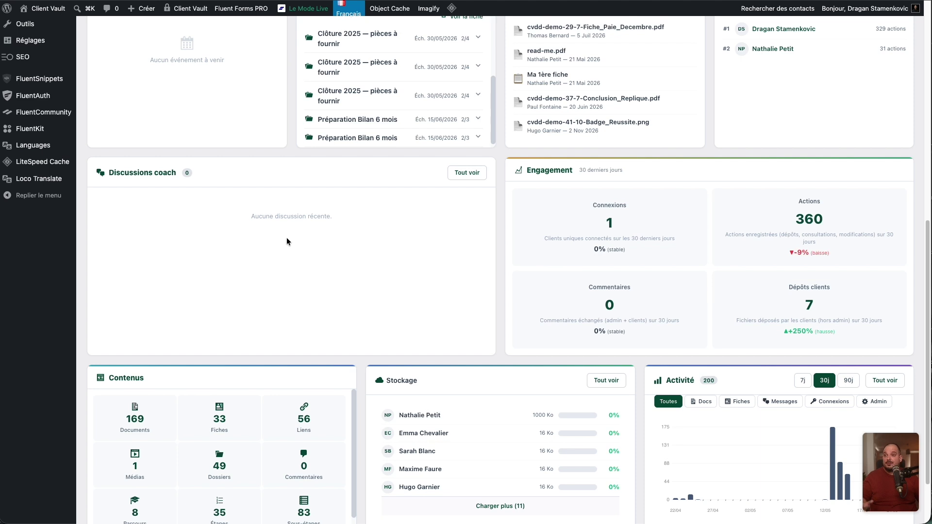
# Step: Examine the 30-day Engagement block, covering connections, actions, comments and client deposits
pyautogui.moveTo(539, 171); pyautogui.dragTo(697, 175)
pyautogui.click(716, 173)
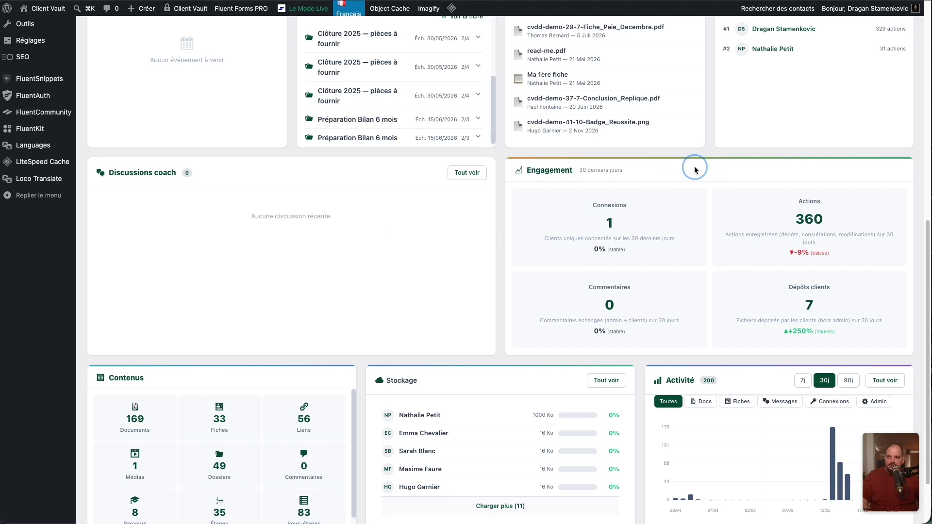
pyautogui.scroll(-1, 641, 274)
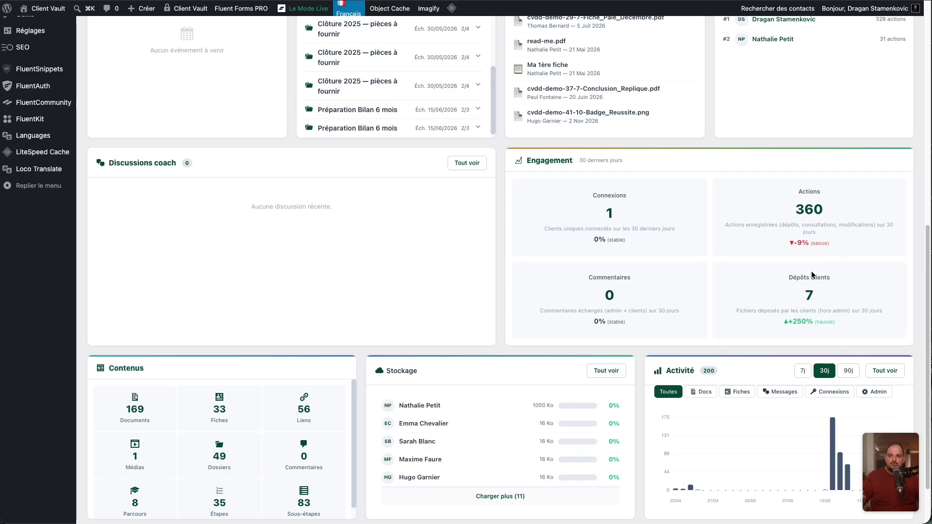
pyautogui.moveTo(801, 209); pyautogui.dragTo(863, 210)
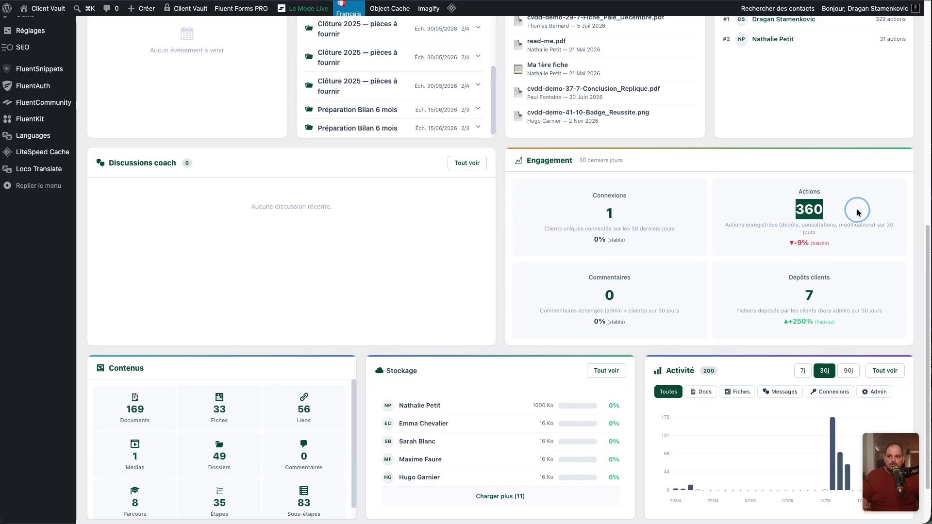
pyautogui.doubleClick(589, 276)
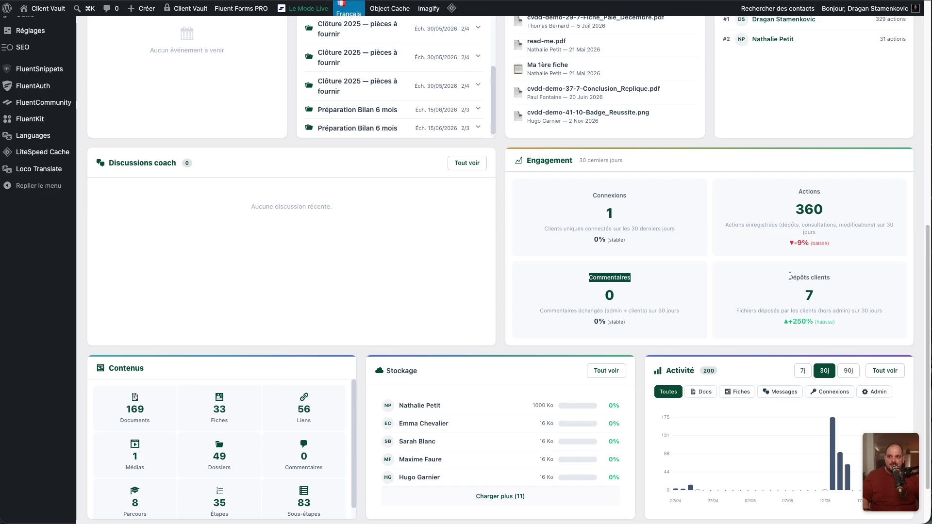
pyautogui.moveTo(790, 276); pyautogui.dragTo(847, 298)
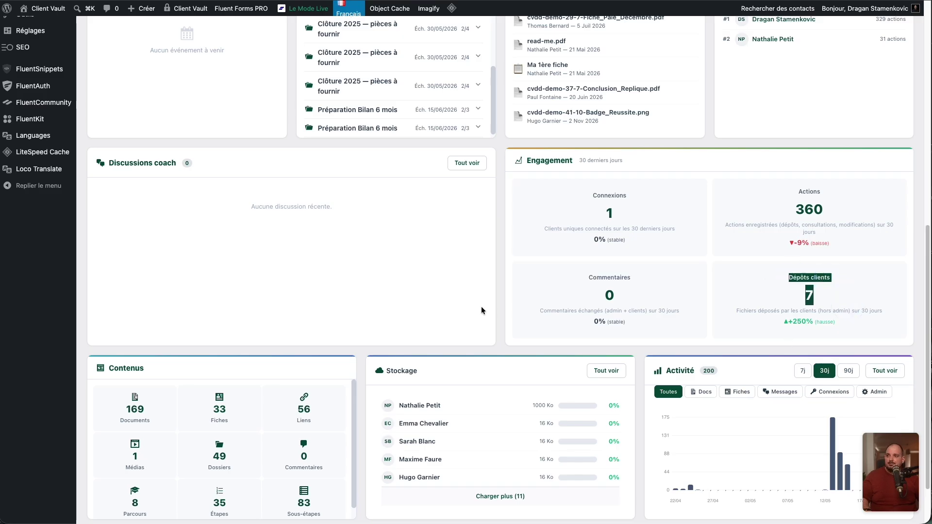
# Step: Look over the Contenus, Stockage and Activité blocks at the end of the dashboard
pyautogui.scroll(-3, 482, 313)
pyautogui.scroll(4, 536, 374)
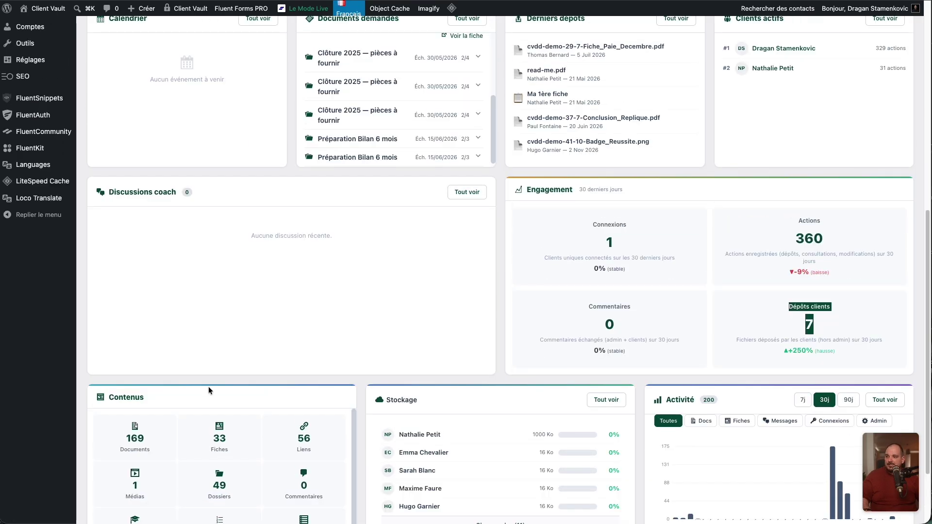
pyautogui.scroll(-3, 208, 390)
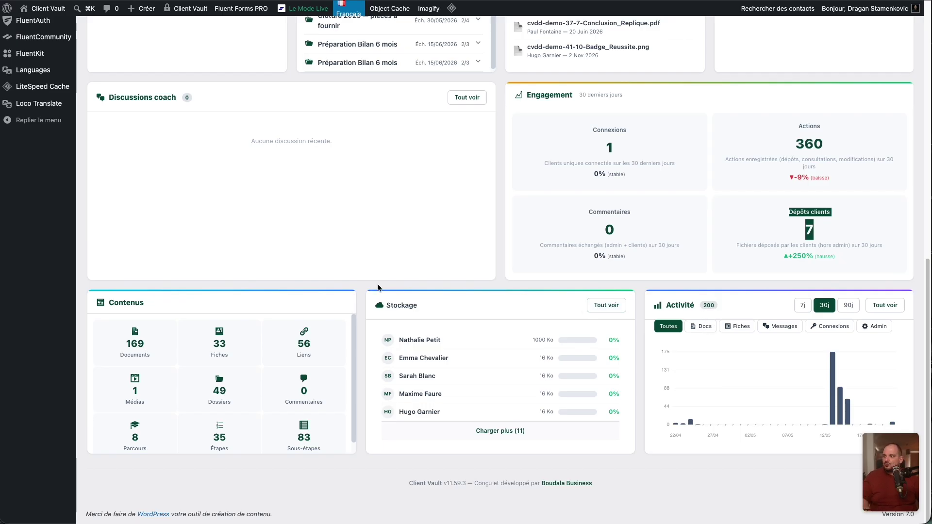
# Step: Open the client list, look through its entries, and check the extra options for adding a new client
pyautogui.scroll(10, 388, 309)
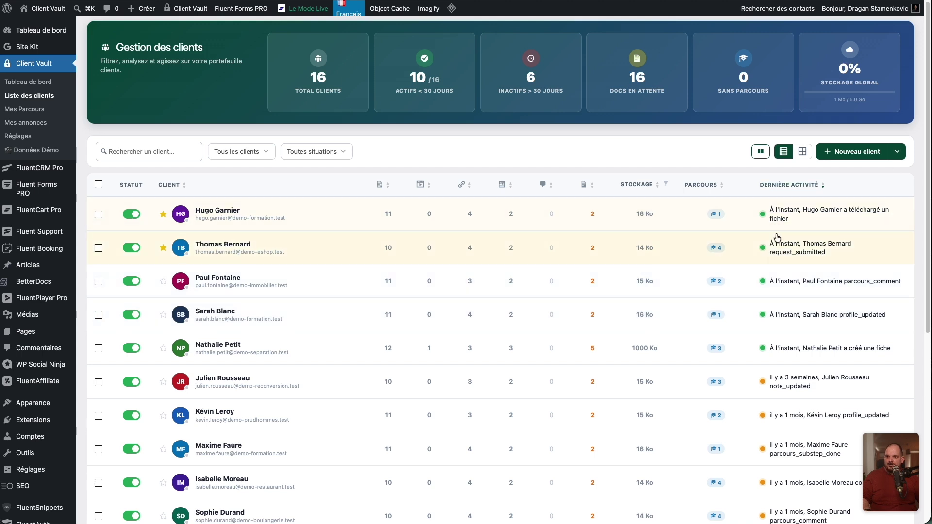
pyautogui.scroll(-6, 612, 283)
pyautogui.scroll(6, 592, 305)
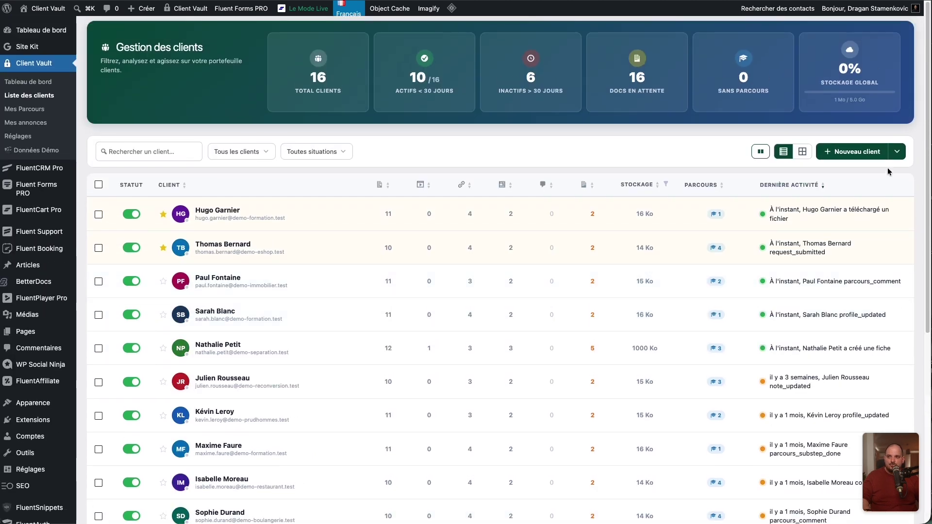
pyautogui.click(896, 151)
pyautogui.click(536, 153)
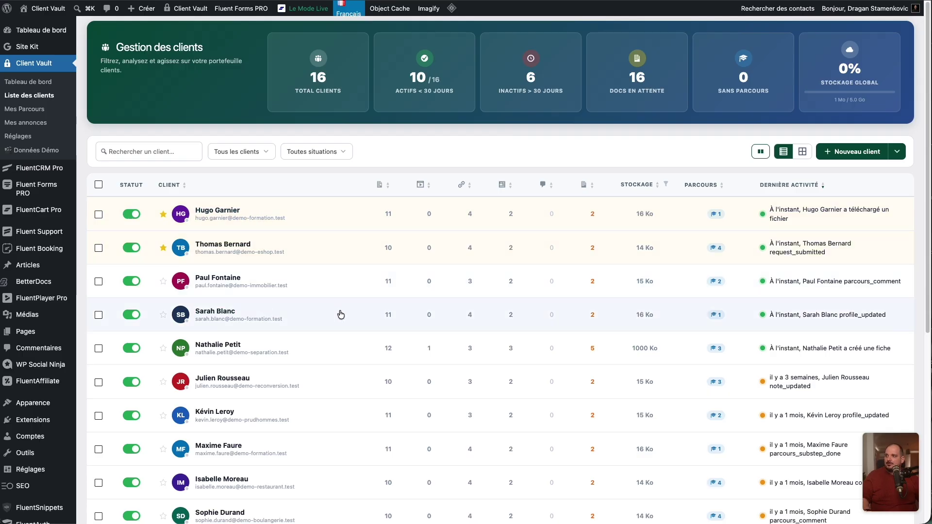
# Step: Open the record of the client using 1000 Ko of storage and look over its home view and Parcours block
pyautogui.scroll(-3, 360, 316)
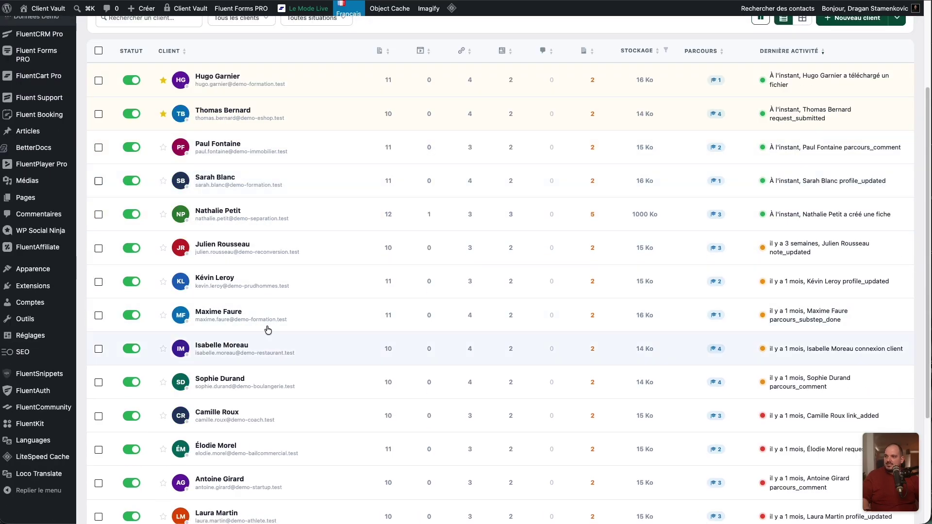
pyautogui.click(214, 211)
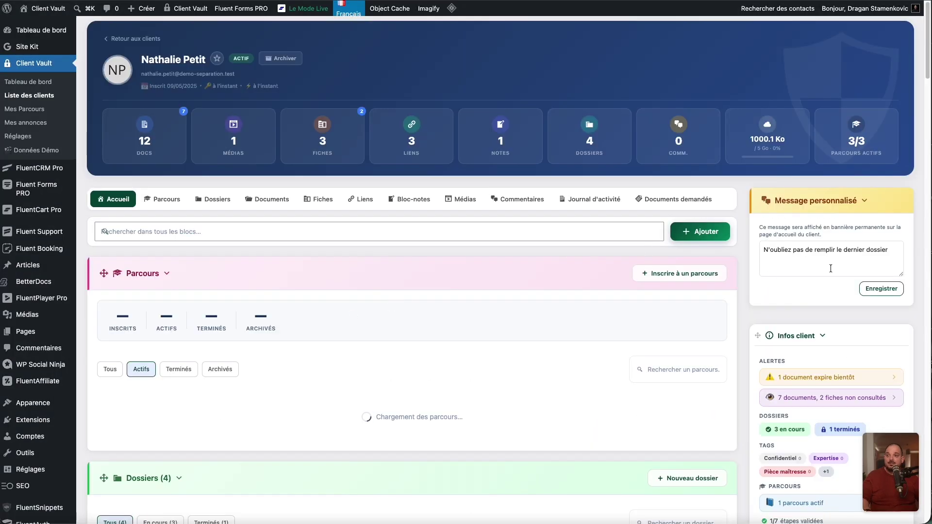
pyautogui.scroll(-4, 421, 328)
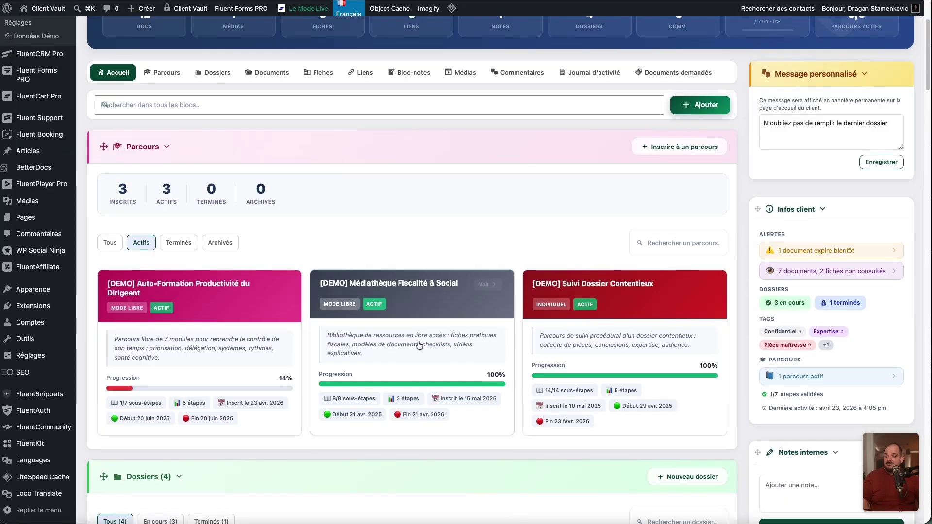
pyautogui.scroll(2, 307, 403)
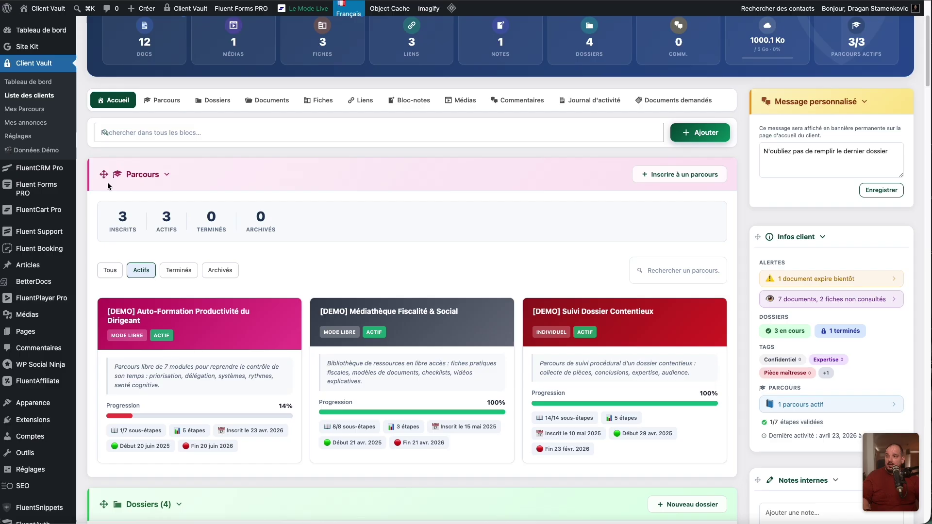
pyautogui.scroll(-1, 200, 345)
pyautogui.scroll(-1, 199, 344)
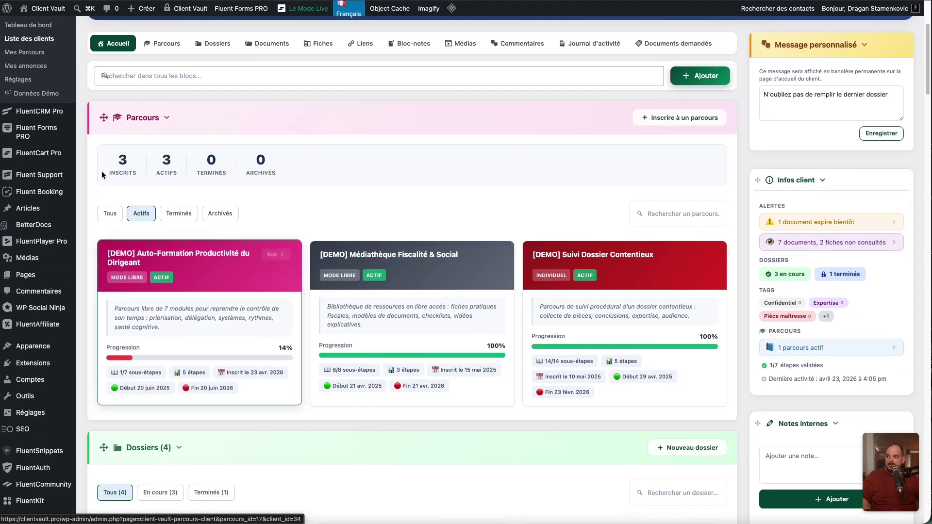
pyautogui.scroll(4, 176, 176)
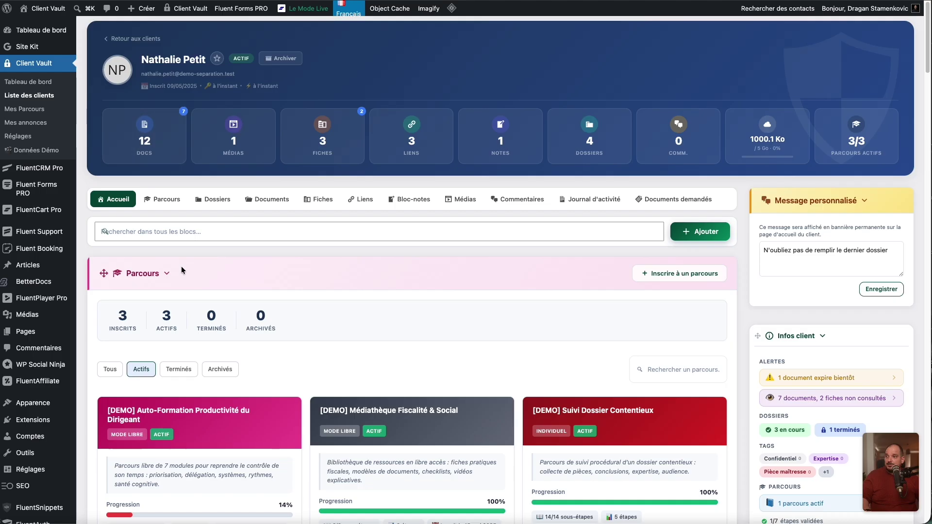
# Step: Examine the client's journey cards and filter the Parcours block to show all journeys
pyautogui.scroll(-3, 182, 266)
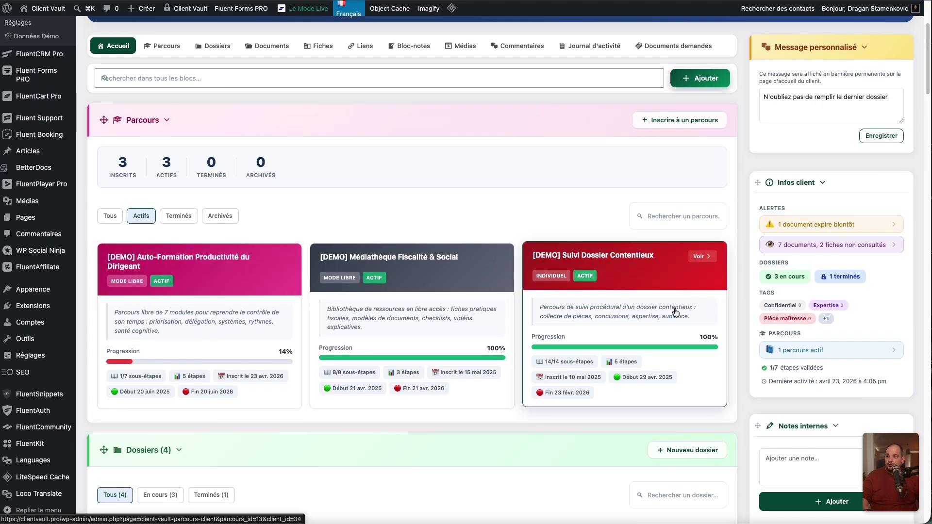
pyautogui.scroll(1, 631, 320)
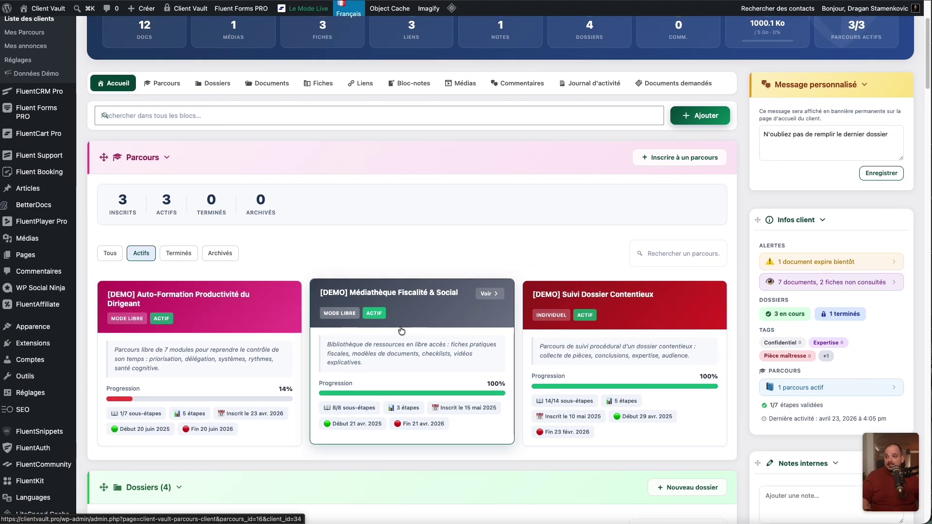
pyautogui.scroll(1, 401, 327)
pyautogui.click(110, 294)
pyautogui.scroll(-15, 536, 335)
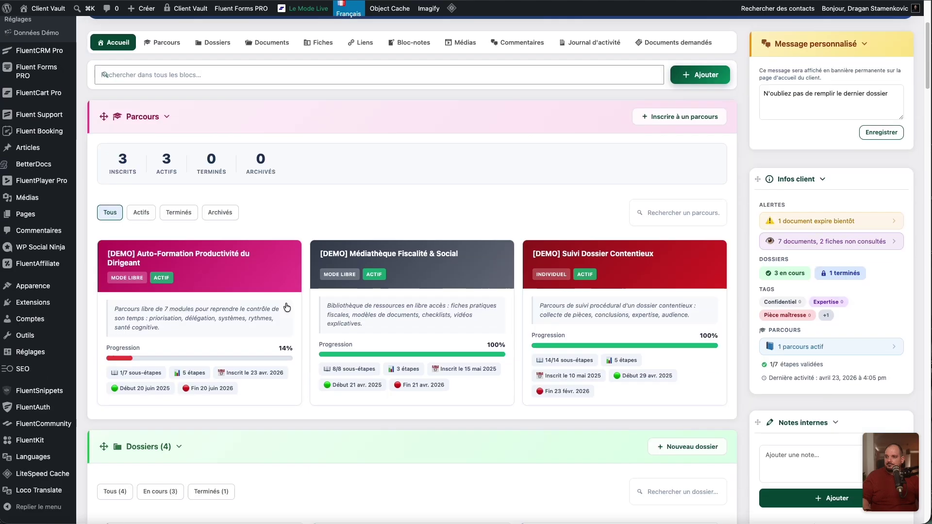
# Step: Review the client's Documents block, including the tags, expiration and available actions of read-me.pdf
pyautogui.scroll(-1, 536, 332)
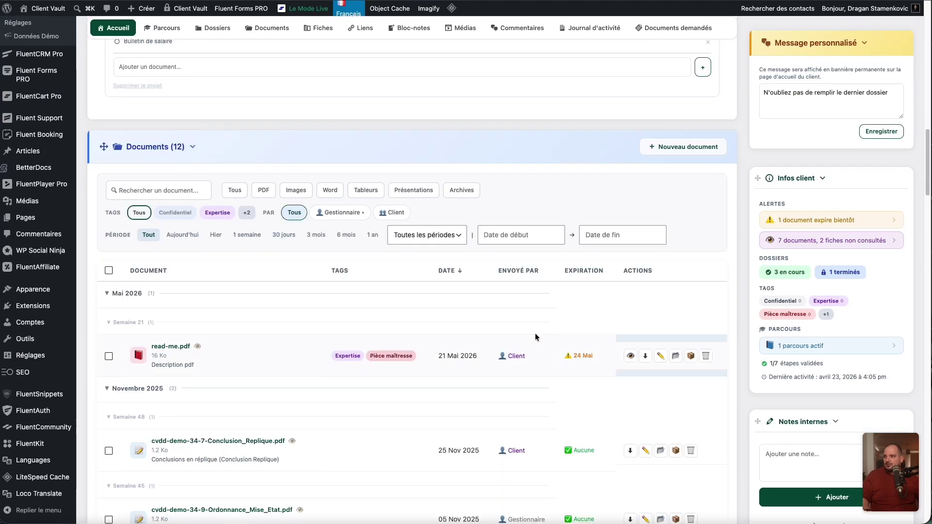
pyautogui.scroll(-5, 535, 335)
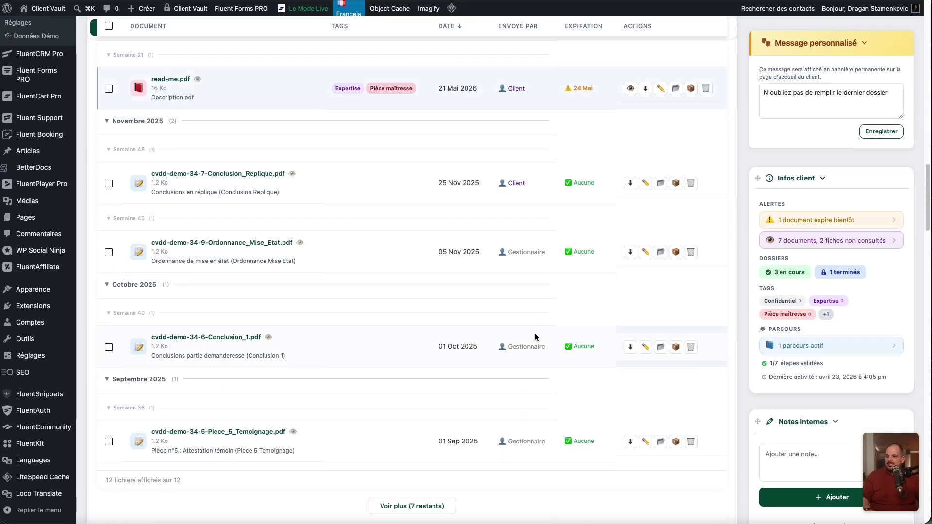
pyautogui.scroll(2, 534, 337)
pyautogui.moveTo(153, 190); pyautogui.dragTo(190, 199)
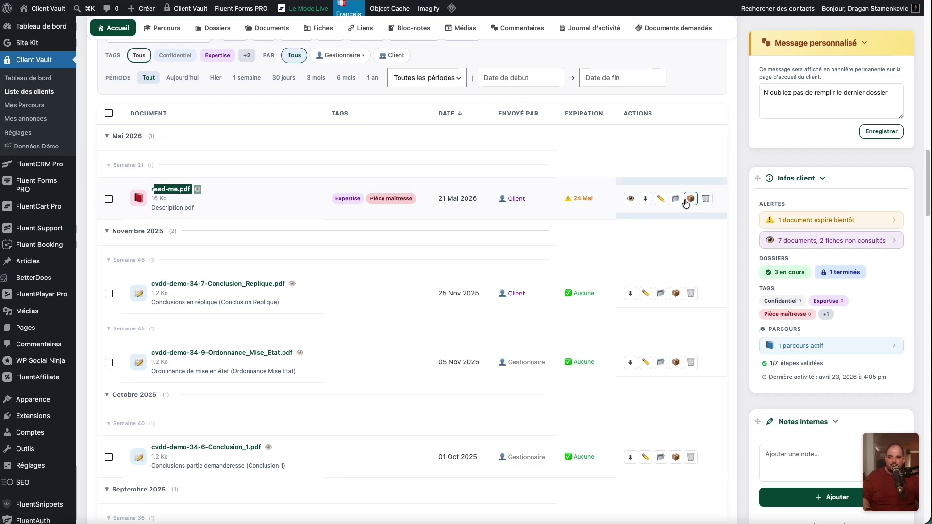
pyautogui.scroll(-3, 466, 272)
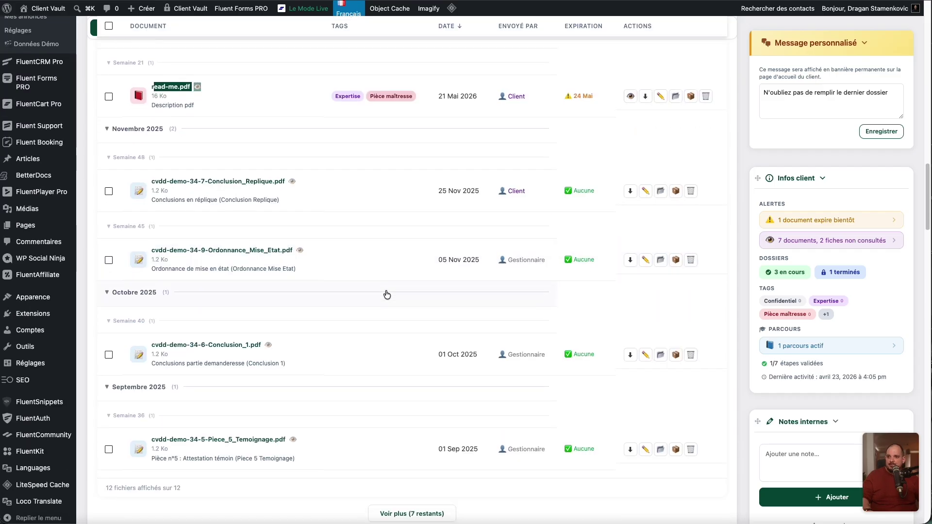
# Step: Look over the client's shared notepad and Médias block, and play the "Bonjour" video
pyautogui.scroll(-20, 383, 294)
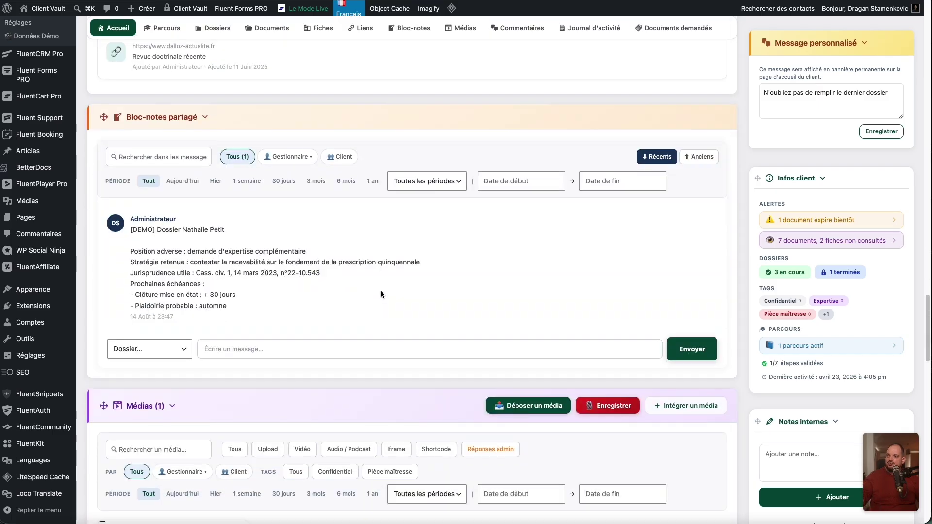
pyautogui.scroll(-5, 380, 290)
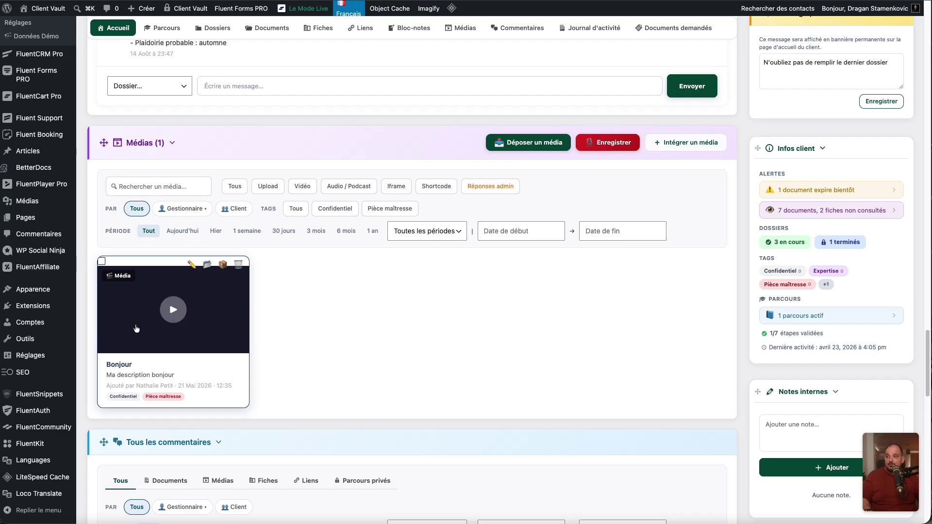
pyautogui.scroll(-1, 325, 342)
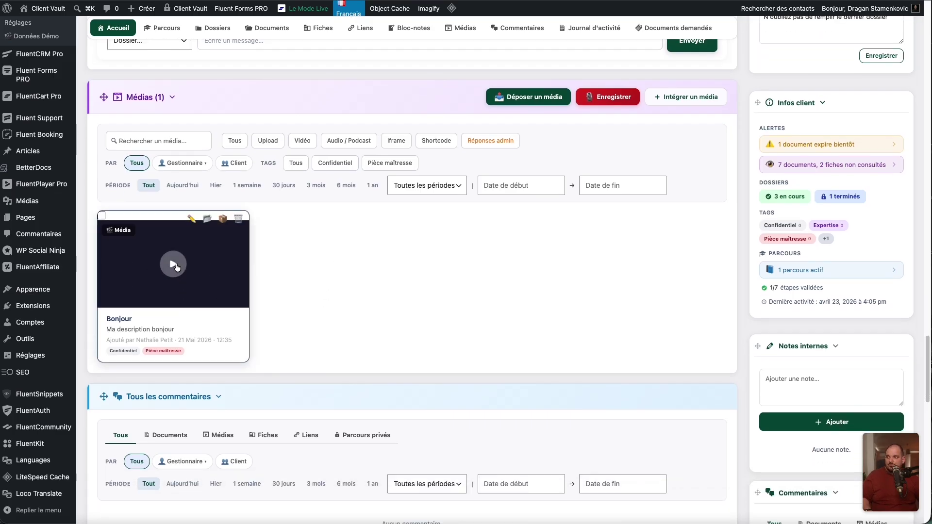
pyautogui.click(179, 264)
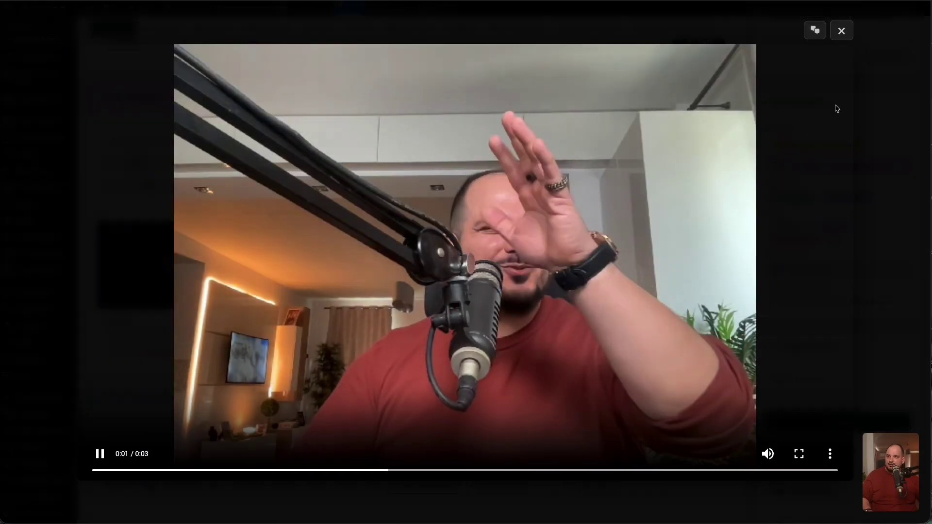
# Step: Reopen the "Bonjour" video with its comments shown and post the comment "Superbe vidéo"
pyautogui.click(841, 30)
pyautogui.click(175, 266)
pyautogui.click(815, 20)
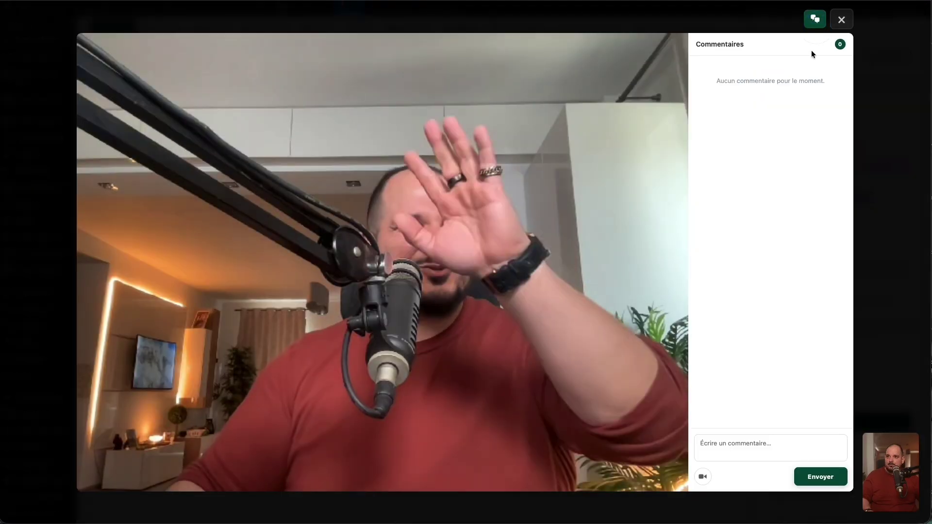
pyautogui.click(728, 449)
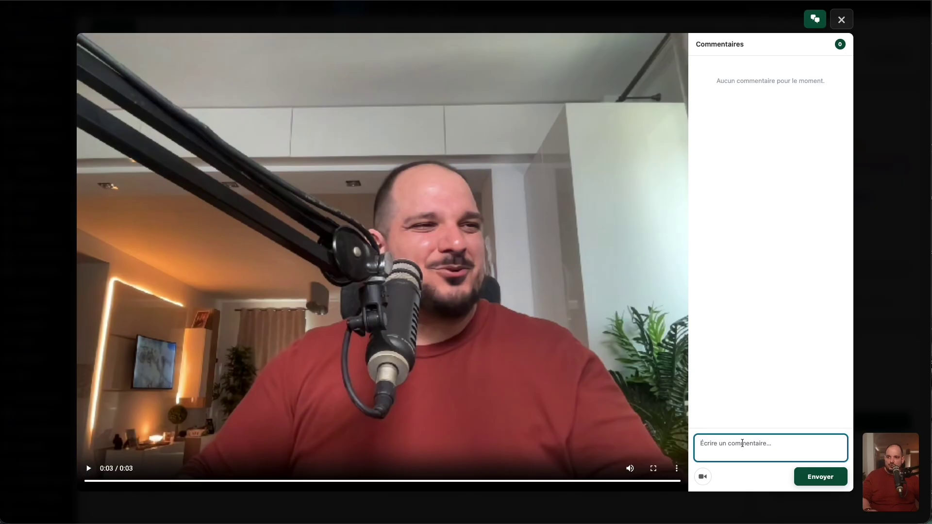
pyautogui.write('Superbe vidéo')
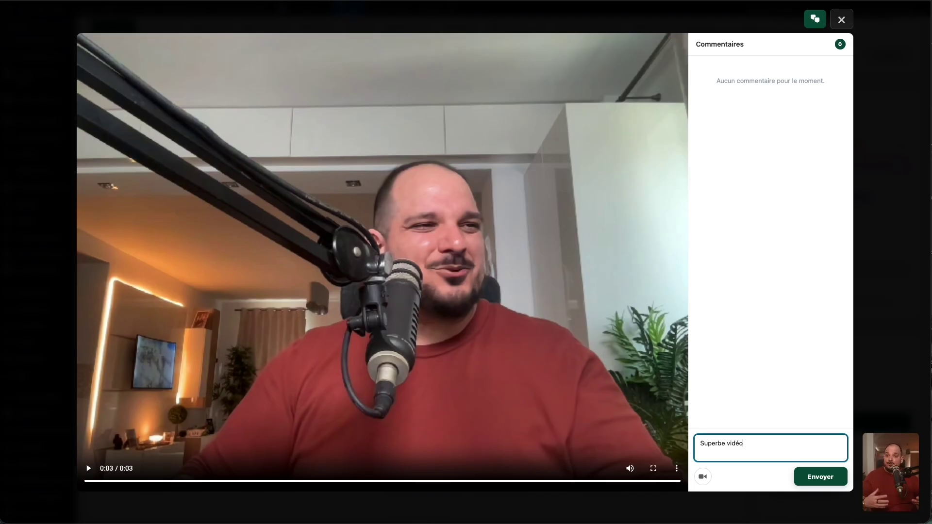
pyautogui.click(808, 469)
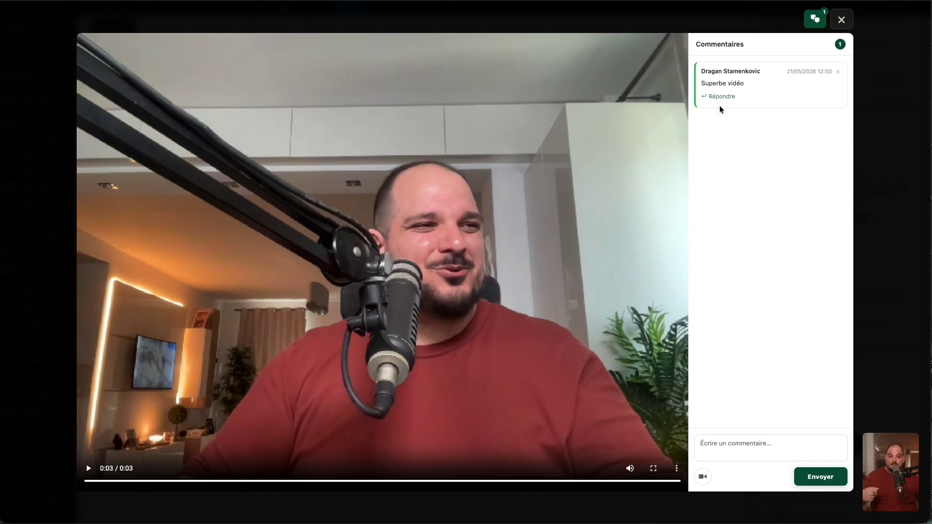
# Step: Record a camera and microphone video response to the "Bonjour" media
pyautogui.click(703, 478)
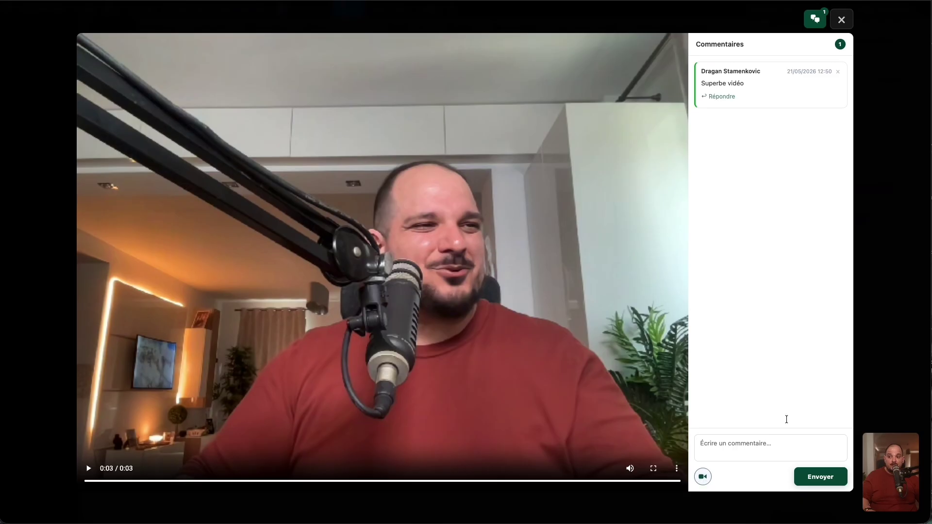
pyautogui.click(836, 23)
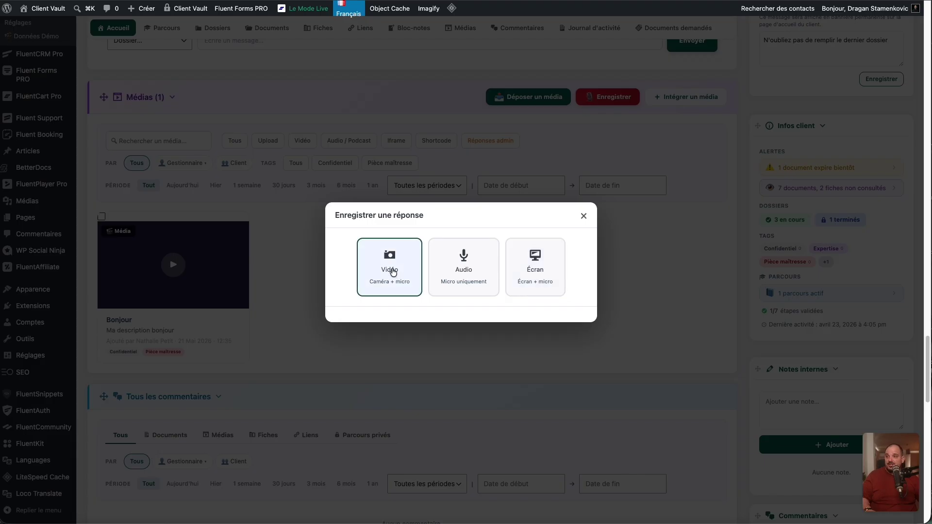
pyautogui.click(407, 254)
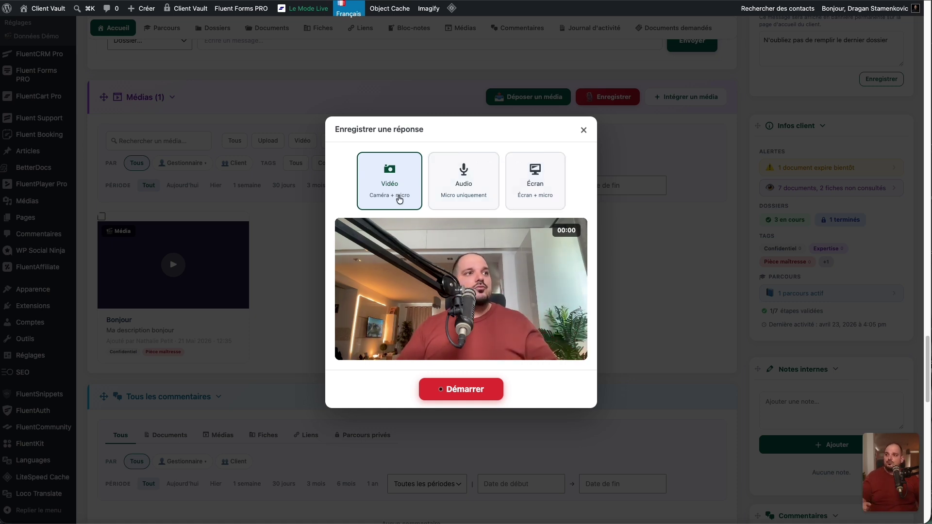
pyautogui.click(461, 389)
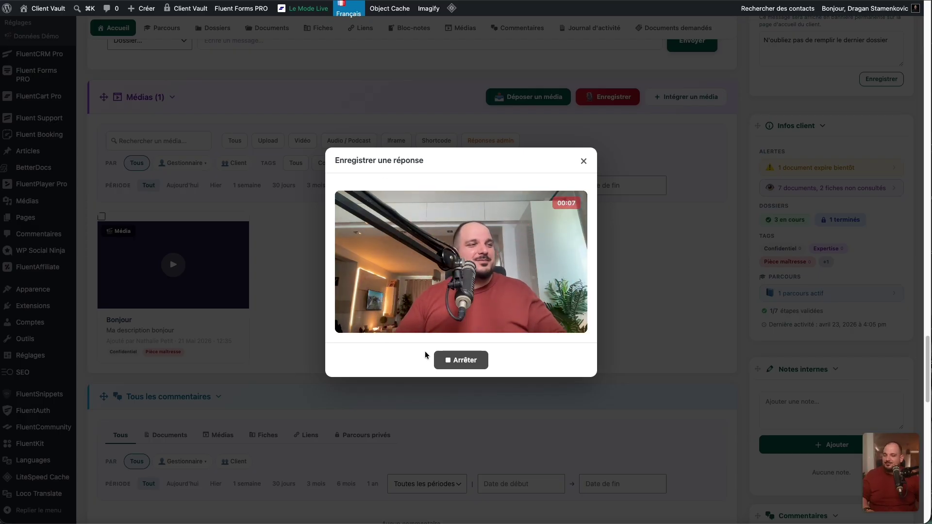
pyautogui.click(465, 359)
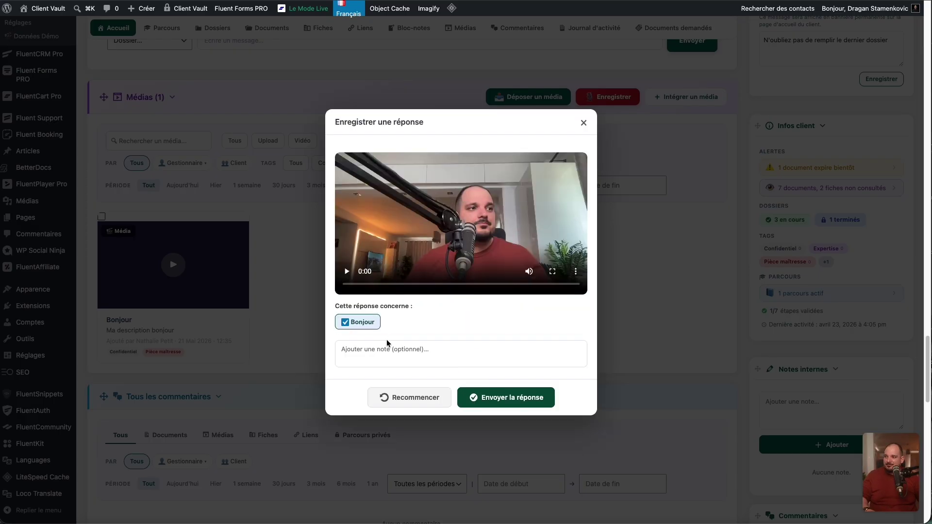
# Step: Add the note "Ma vidéo de réponse" to the recorded response and send it for "Bonjour"
pyautogui.click(361, 353)
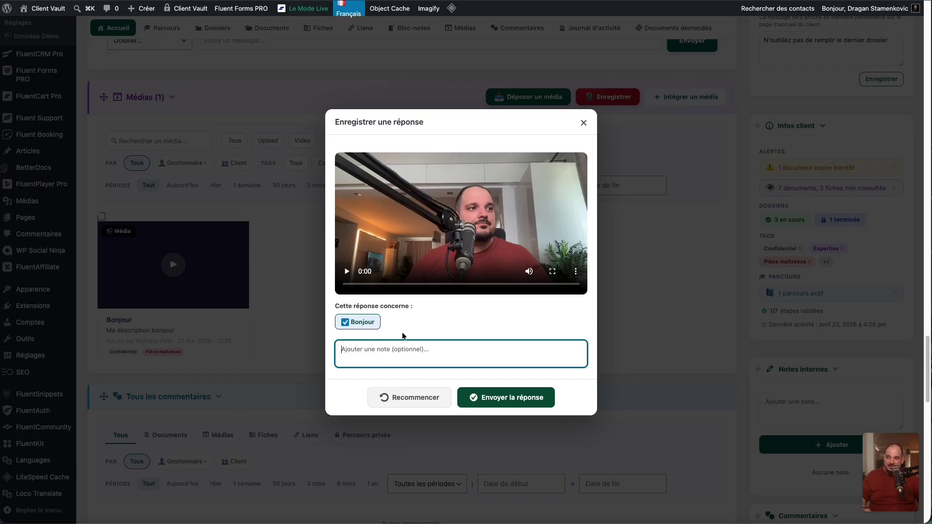
pyautogui.write('Ma vidéo de réponse')
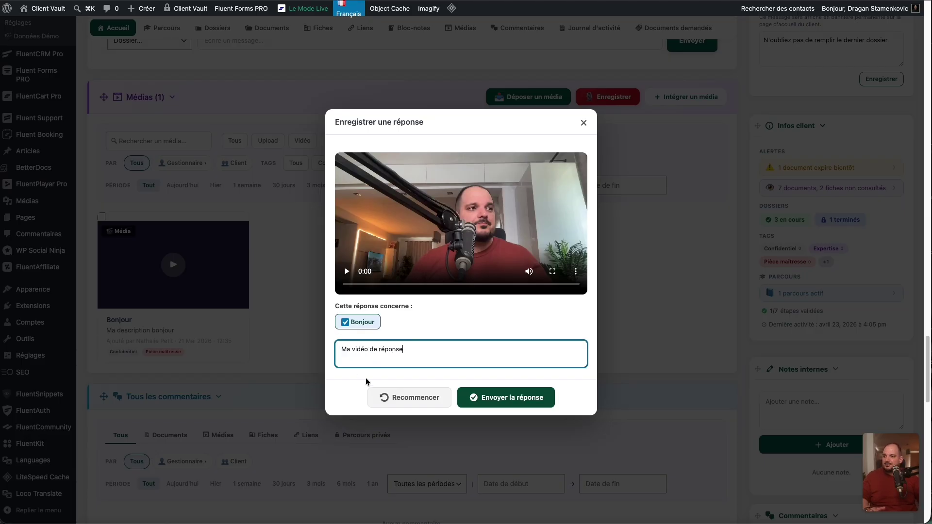
pyautogui.click(505, 397)
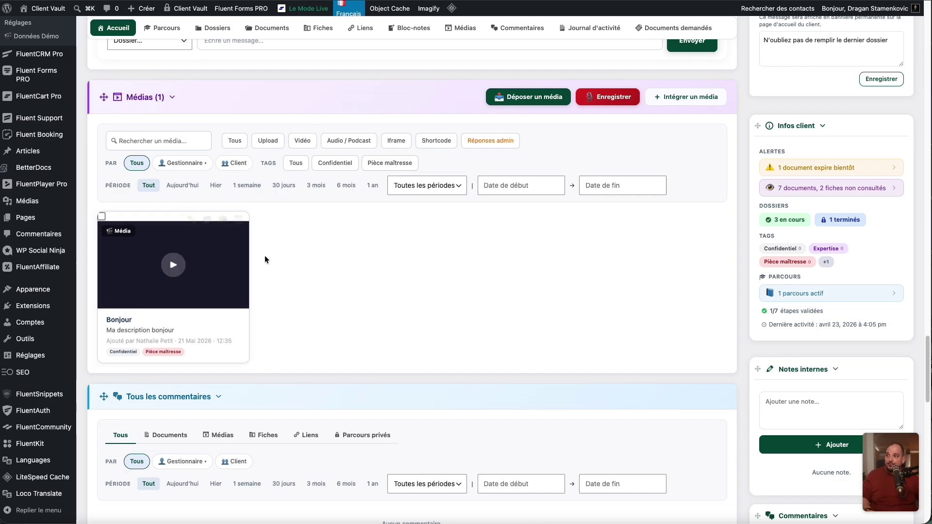
# Step: Reopen the "Bonjour" media, review its comments including the video response, and close the viewer
pyautogui.scroll(-10, 292, 261)
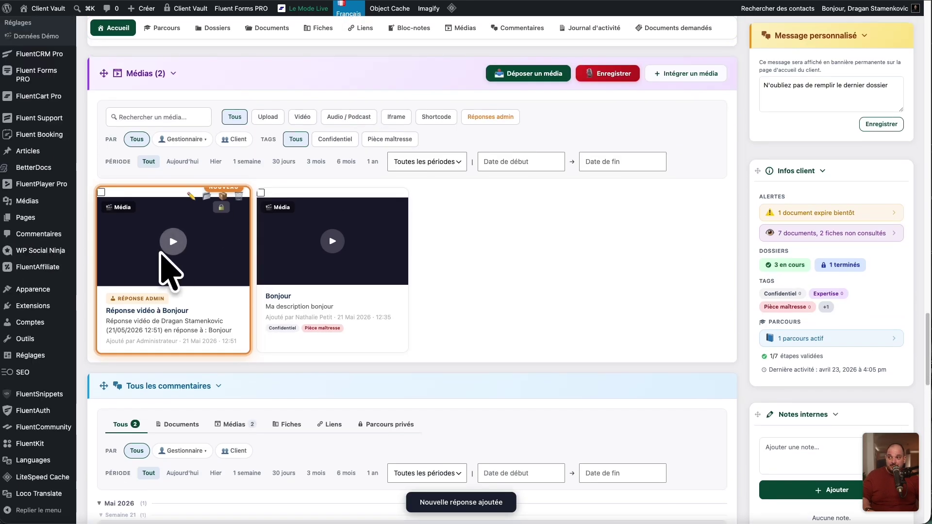
pyautogui.click(326, 250)
pyautogui.click(815, 31)
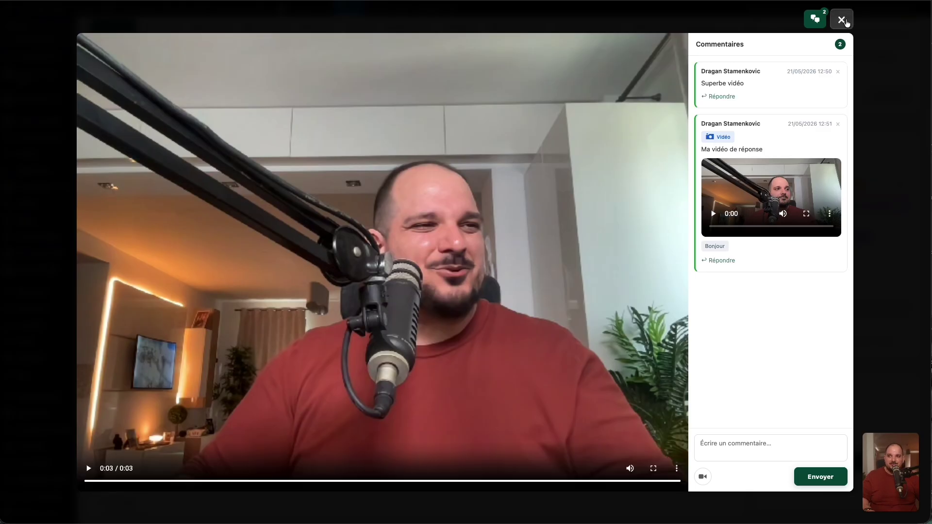
pyautogui.click(840, 19)
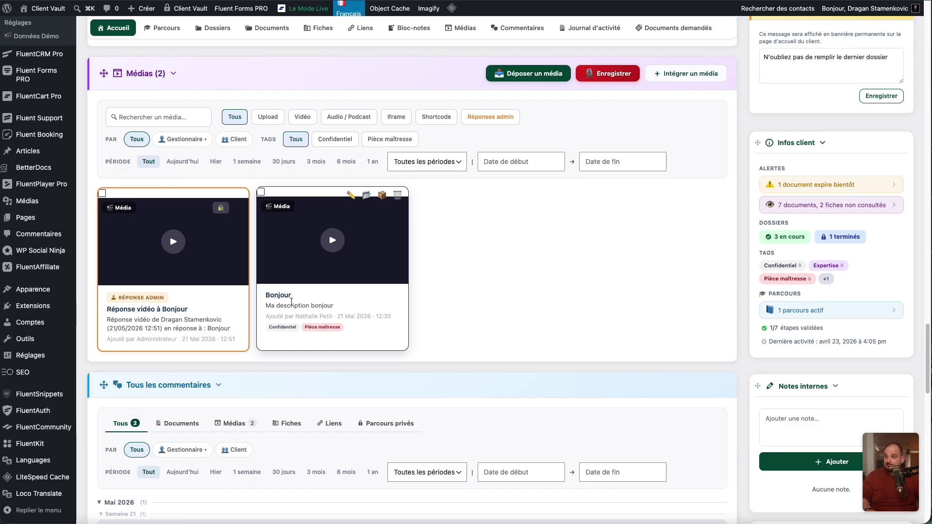
# Step: Expand the "Bonjour" thread in the Tous les commentaires block and read its comments
pyautogui.scroll(-5, 230, 298)
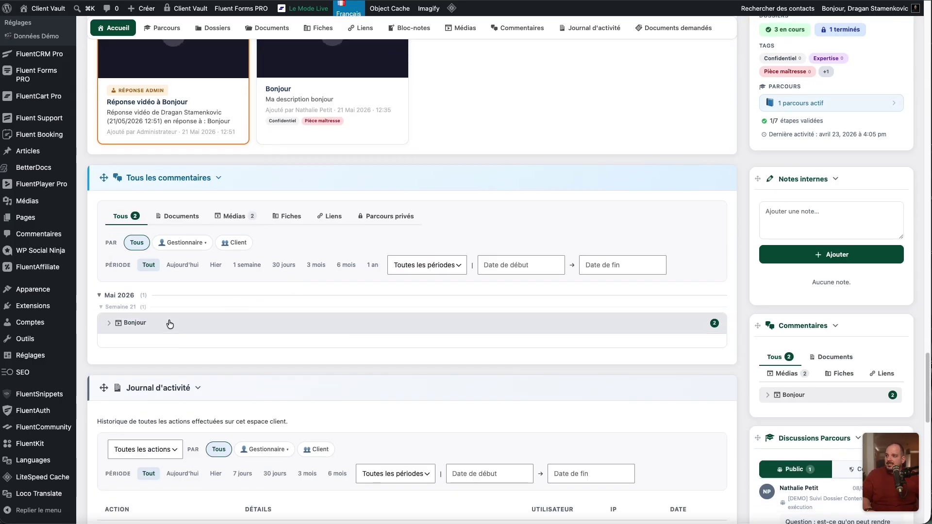
pyautogui.scroll(-6, 230, 369)
pyautogui.scroll(3, 209, 191)
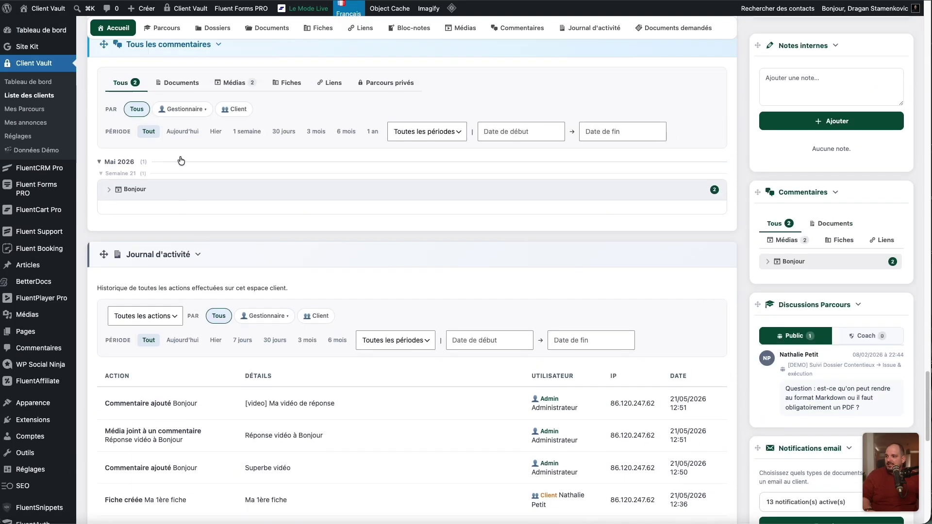
pyautogui.click(107, 192)
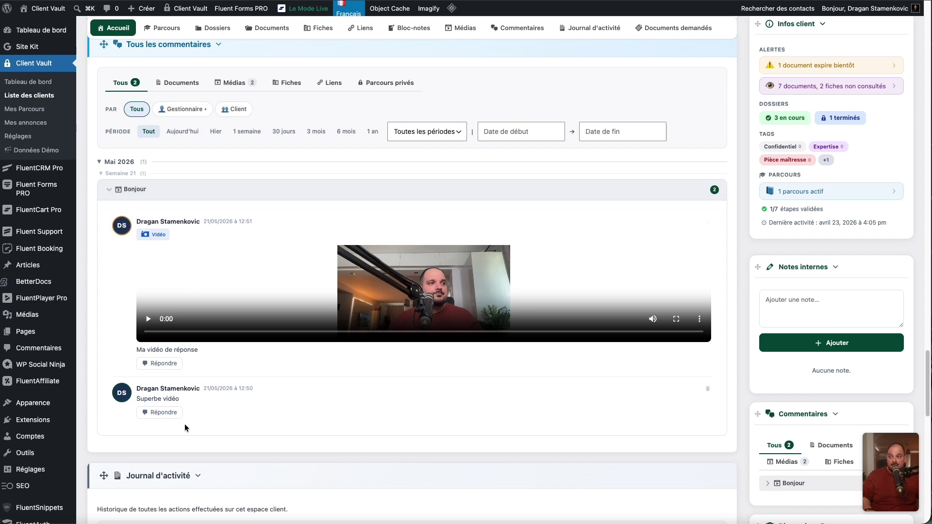
pyautogui.moveTo(144, 398); pyautogui.dragTo(204, 407)
# Step: Examine the Journal d'activité entries, including the recorded actions and whether the administrator or the client made them
pyautogui.scroll(-8, 334, 400)
pyautogui.scroll(-2, 269, 353)
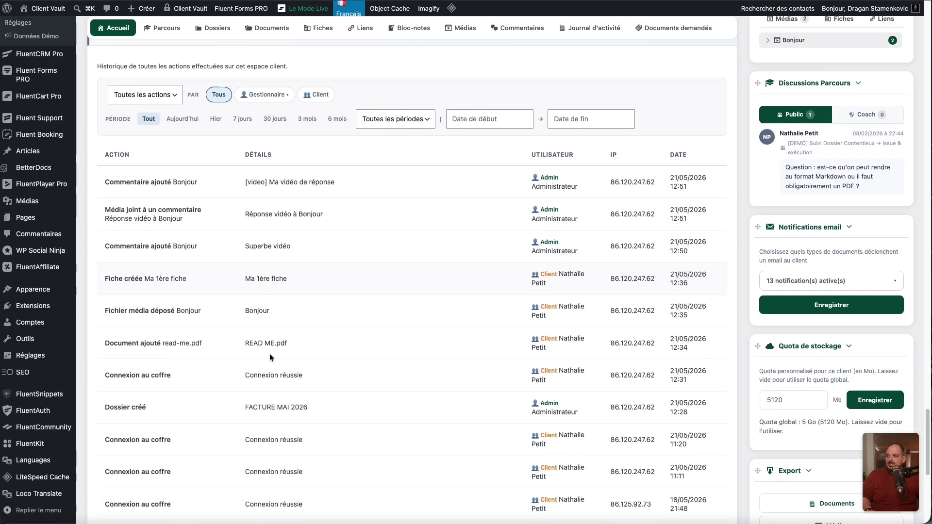
pyautogui.scroll(-1, 269, 357)
pyautogui.moveTo(104, 161); pyautogui.dragTo(333, 370)
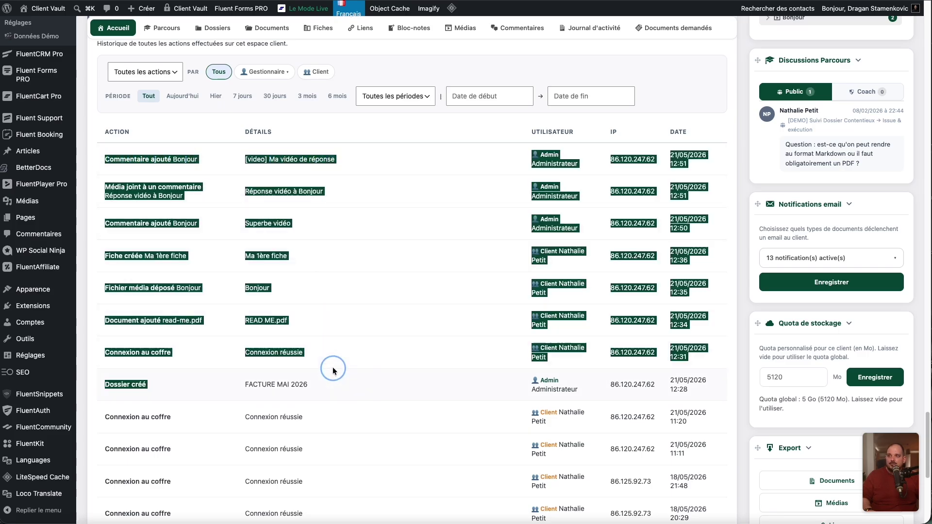
pyautogui.click(482, 172)
pyautogui.moveTo(540, 155); pyautogui.dragTo(575, 166)
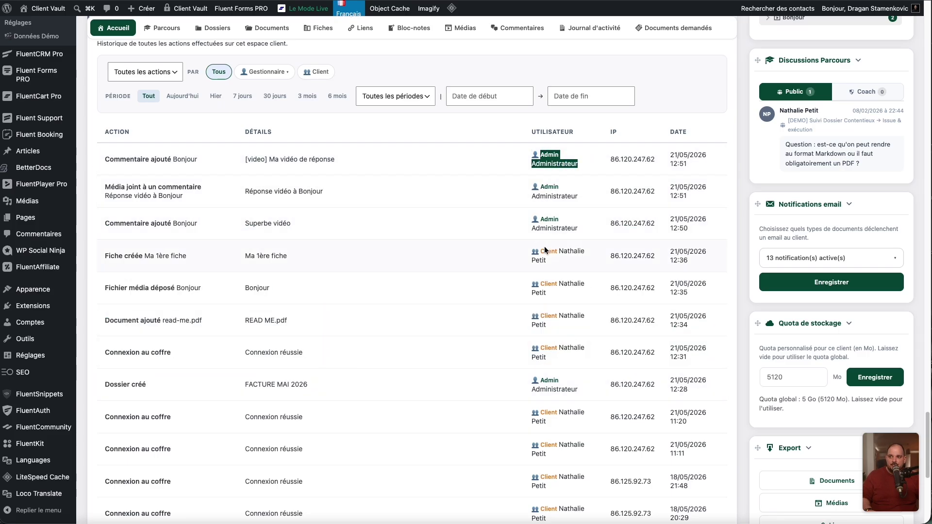
pyautogui.moveTo(542, 250); pyautogui.dragTo(591, 270)
pyautogui.scroll(7, 522, 296)
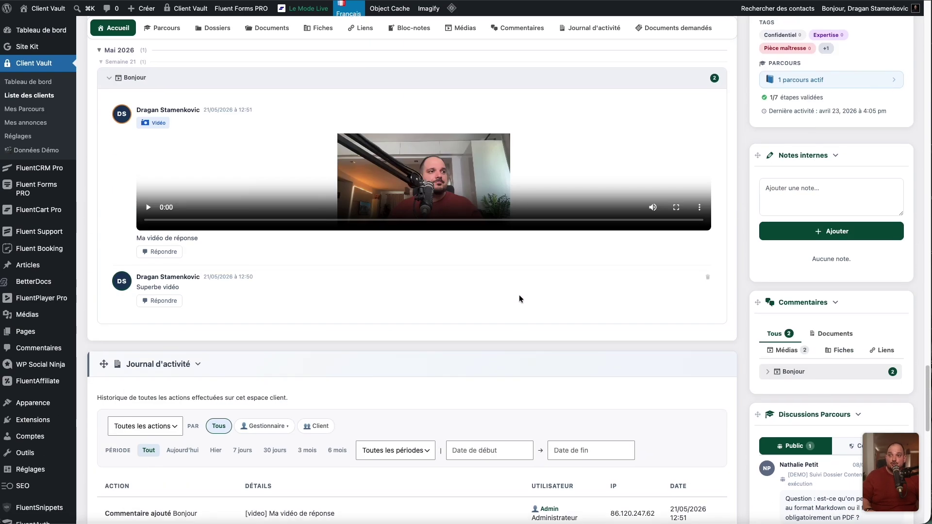
pyautogui.scroll(-6, 595, 290)
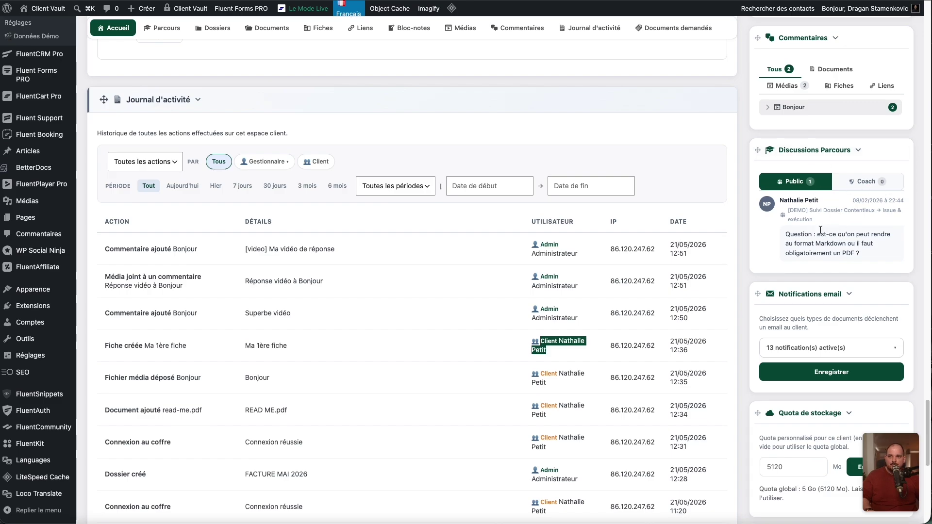
# Step: Read the client's public question in Discussions Parcours and look over the client summary and active journey cards again
pyautogui.moveTo(819, 230); pyautogui.dragTo(878, 262)
pyautogui.scroll(20, 830, 293)
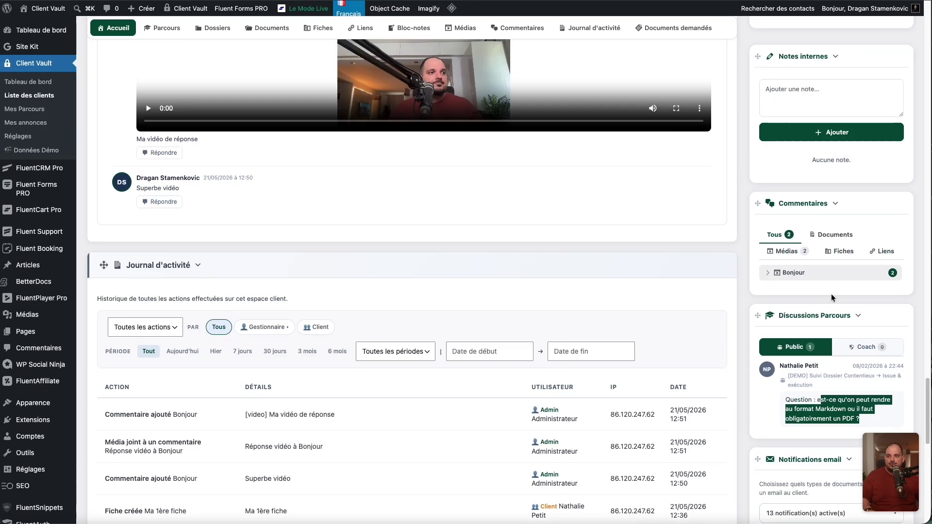
pyautogui.scroll(15, 808, 321)
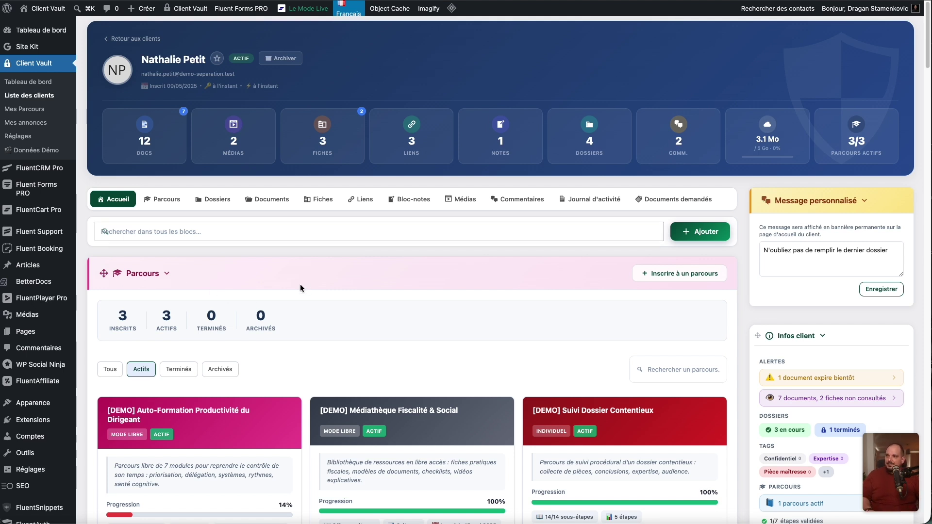
pyautogui.scroll(-3, 285, 304)
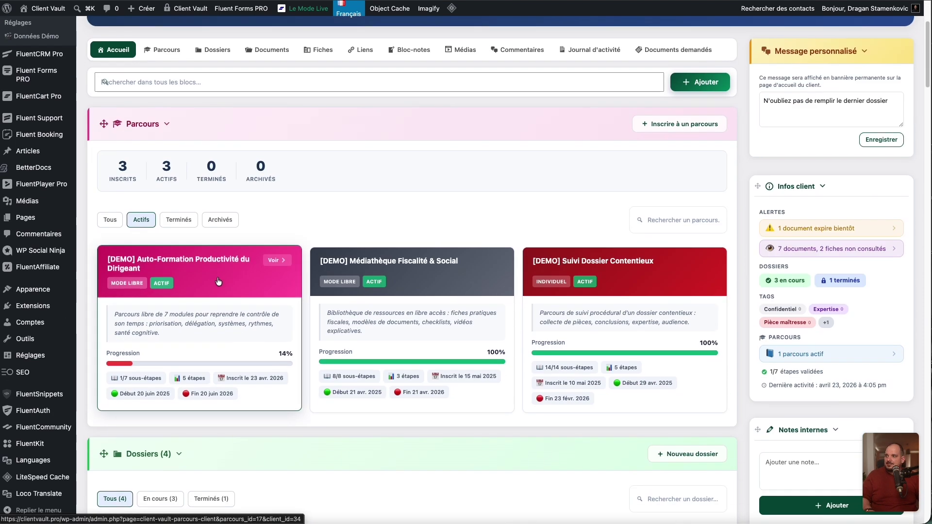
pyautogui.scroll(3, 218, 282)
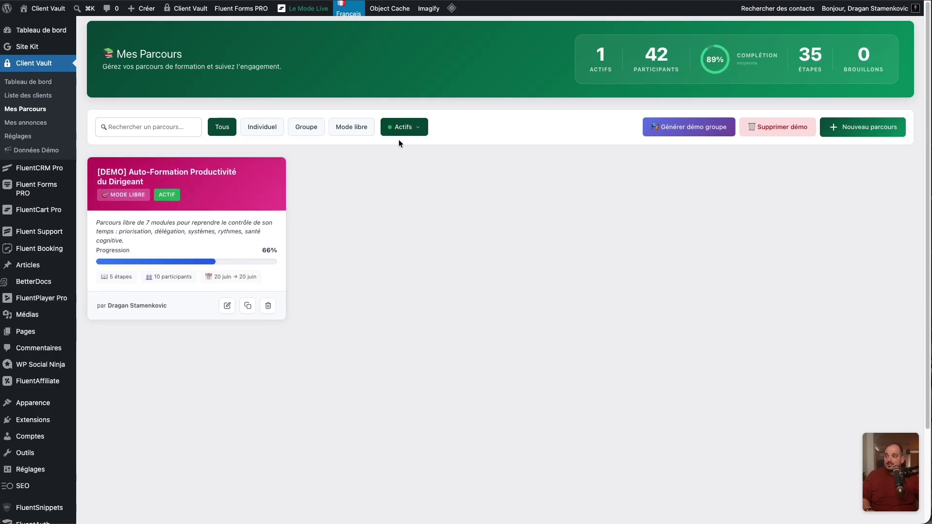
# Step: Filter the Mes Parcours list to show journeys of all statuses and look through the cards
pyautogui.click(413, 126)
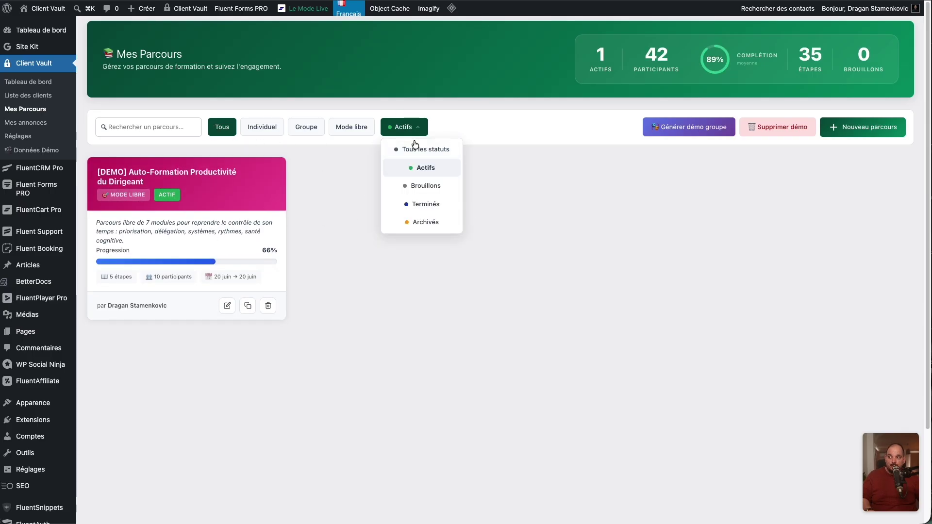
pyautogui.click(420, 150)
pyautogui.scroll(-3, 433, 290)
pyautogui.scroll(3, 434, 289)
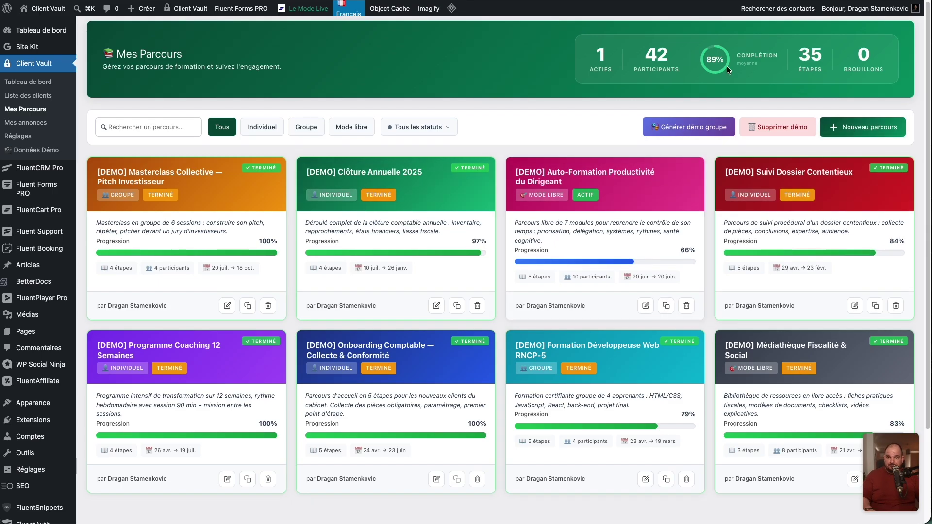
# Step: Review the new journey form and its available modes, and close it without creating a journey
pyautogui.click(872, 128)
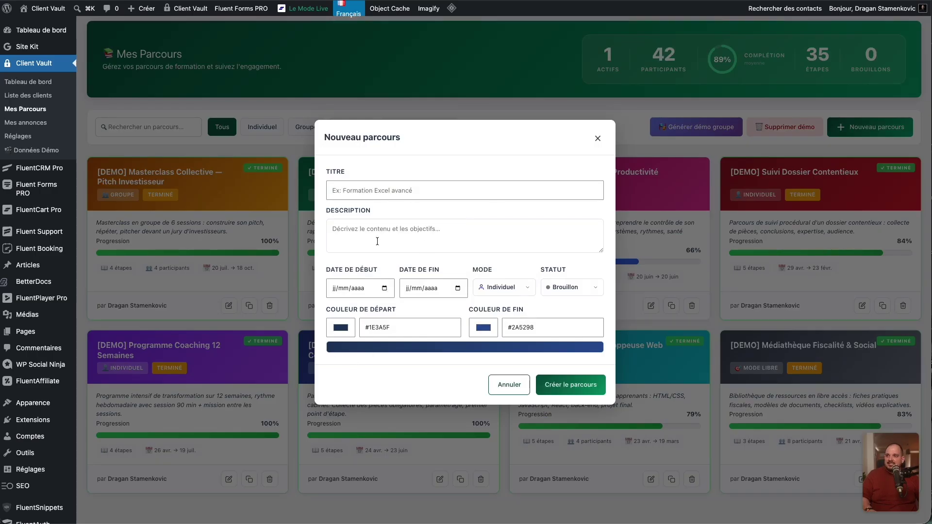
pyautogui.click(516, 289)
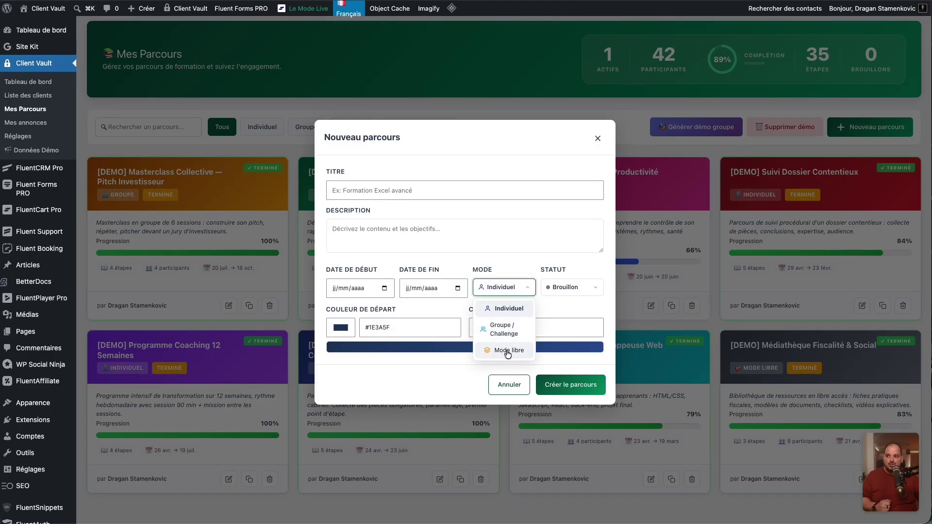
pyautogui.click(395, 251)
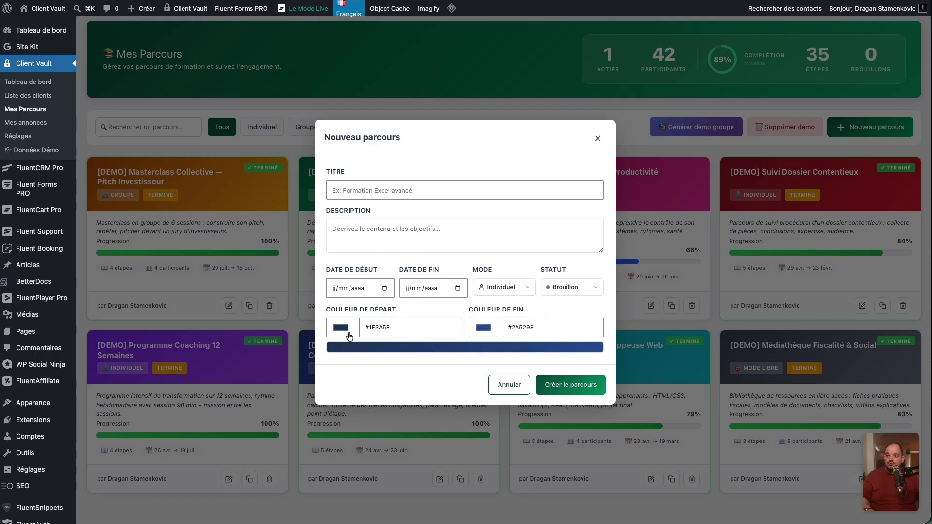
pyautogui.click(598, 138)
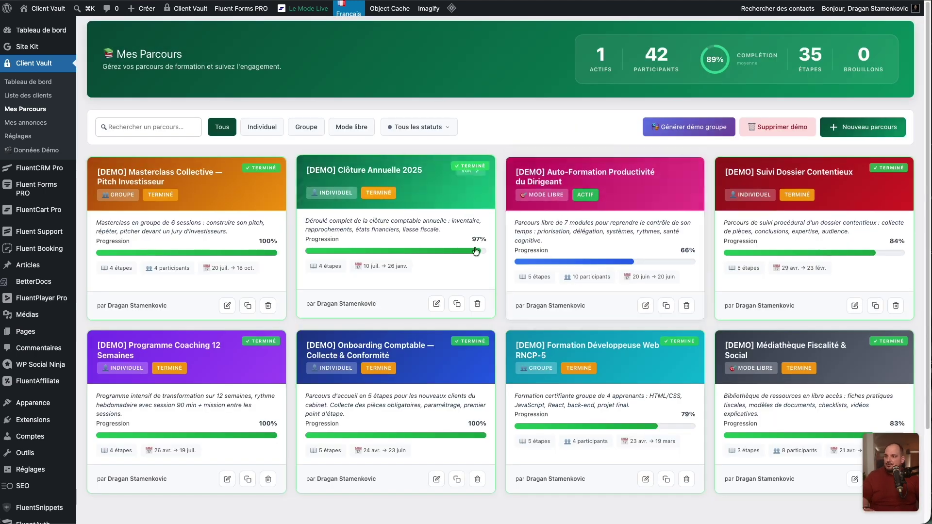
# Step: Open the "[DEMO] Auto-Formation Productivité du Dirigeant" journey from the Mes Parcours list
pyautogui.scroll(-1, 441, 270)
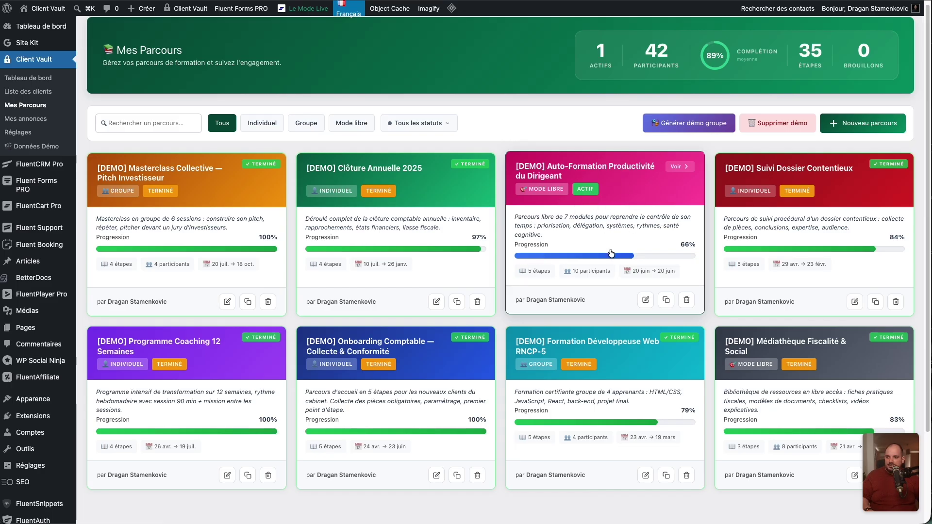
pyautogui.click(569, 288)
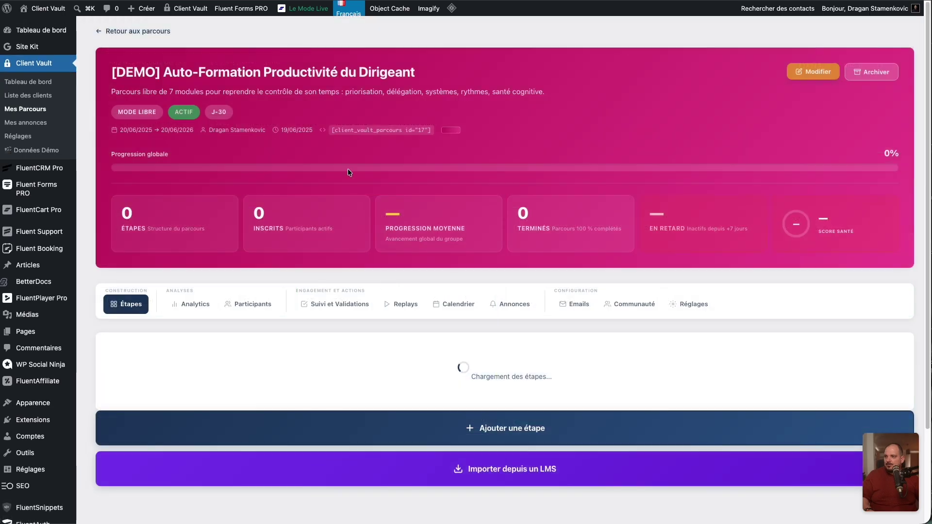
# Step: Return to the Mes Parcours list and filter it to Groupe journeys of all statuses
pyautogui.moveTo(116, 112); pyautogui.dragTo(151, 111)
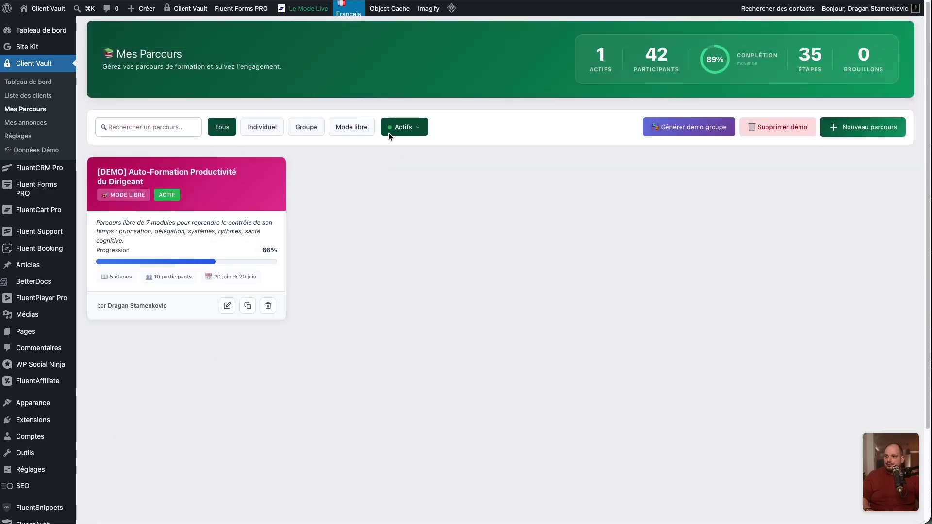
pyautogui.click(306, 132)
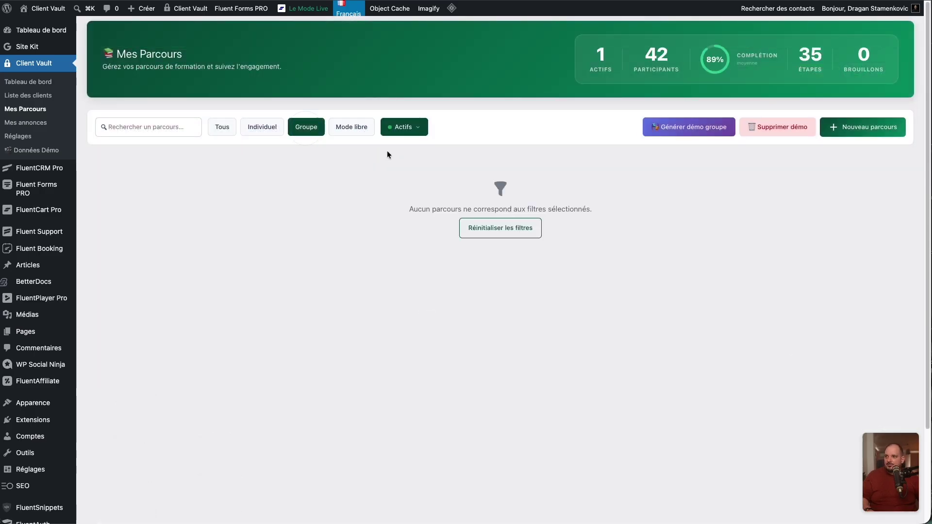
pyautogui.click(413, 126)
pyautogui.click(418, 151)
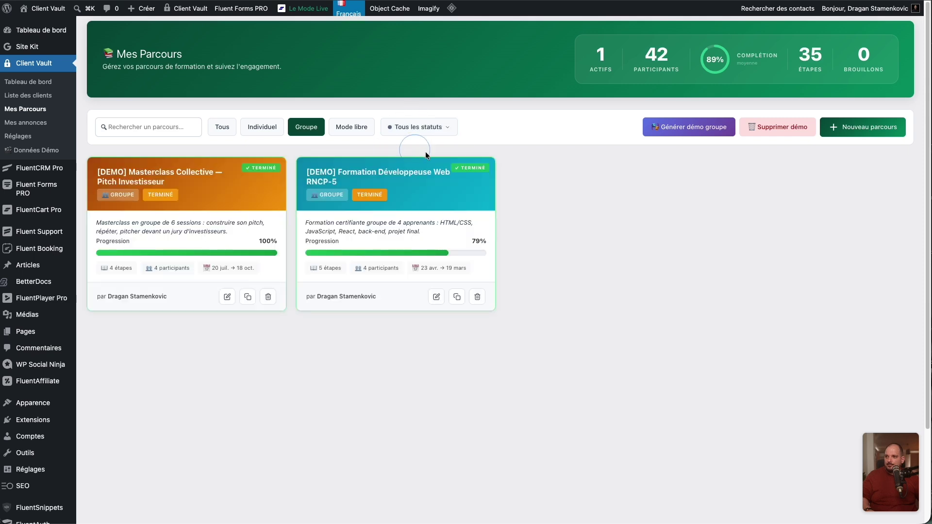
# Step: Open the "[DEMO] Masterclass Collective — Pitch Investisseur" journey, look over its steps and expand Session 1 — Storytelling
pyautogui.click(185, 184)
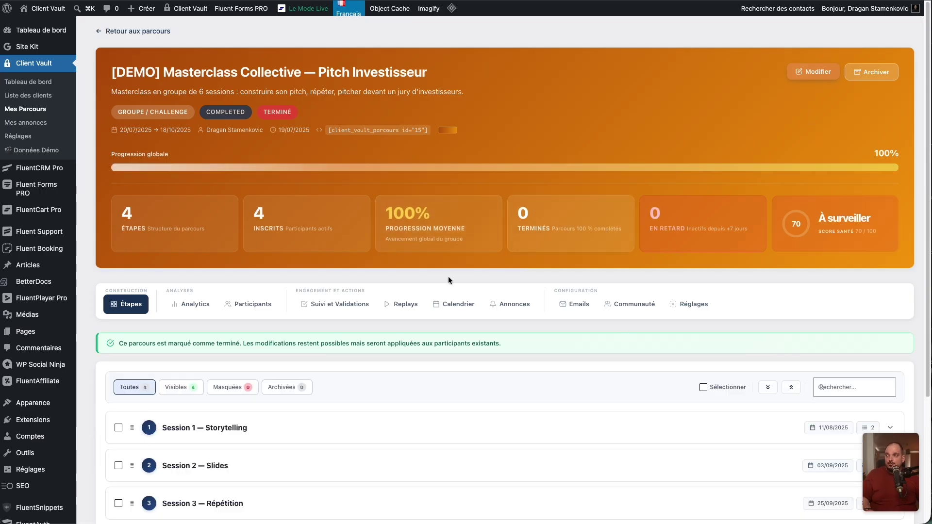
pyautogui.scroll(-3, 444, 266)
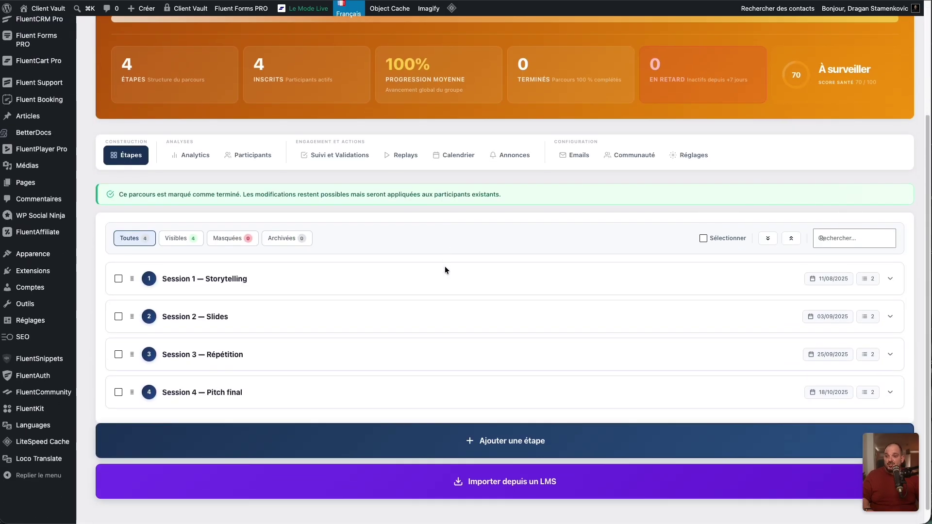
pyautogui.scroll(-3, 444, 266)
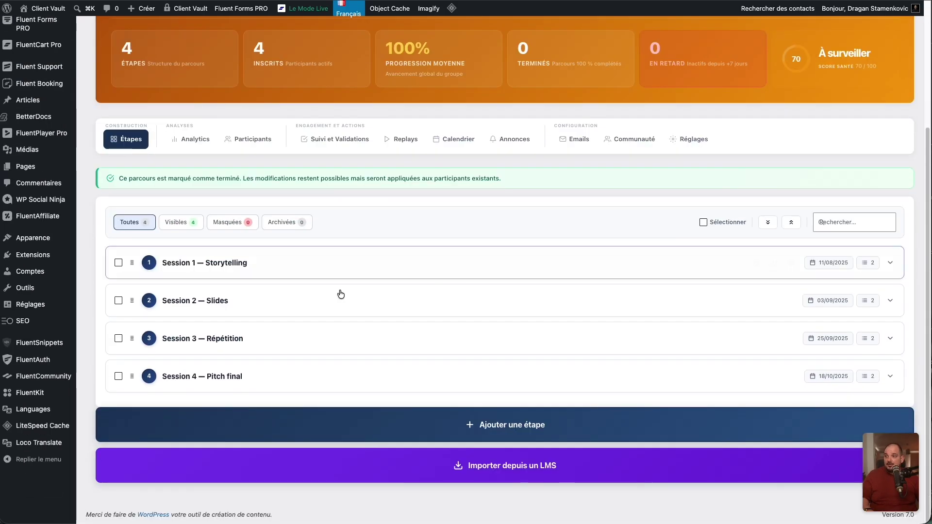
pyautogui.click(233, 270)
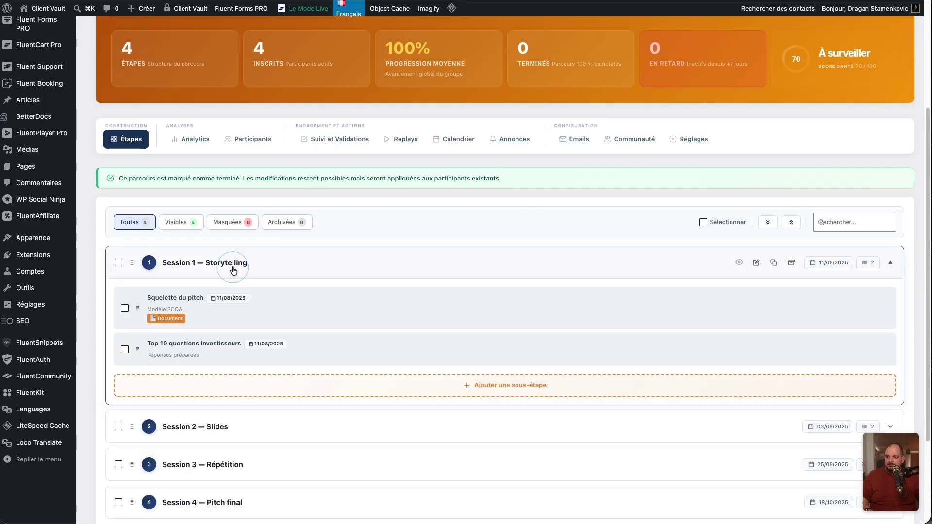
pyautogui.click(233, 270)
pyautogui.click(184, 263)
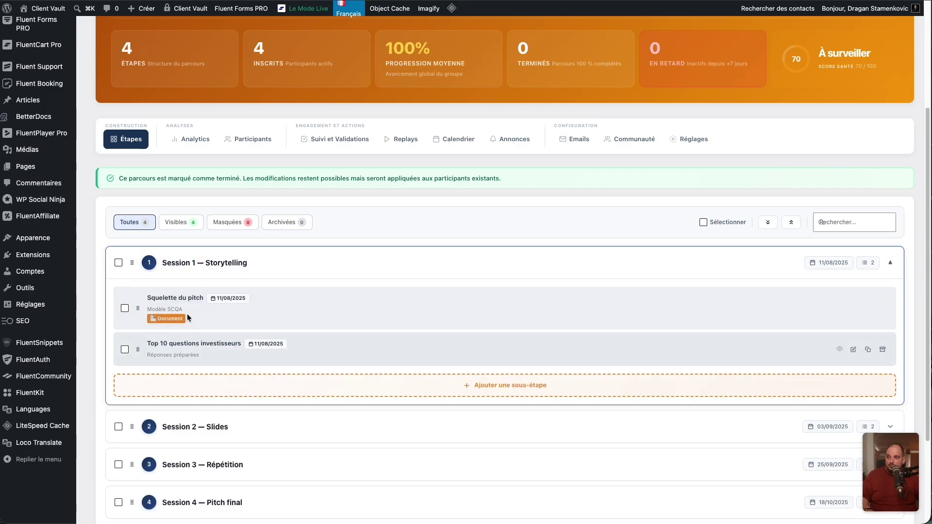
pyautogui.scroll(-2, 286, 313)
pyautogui.scroll(-1, 286, 313)
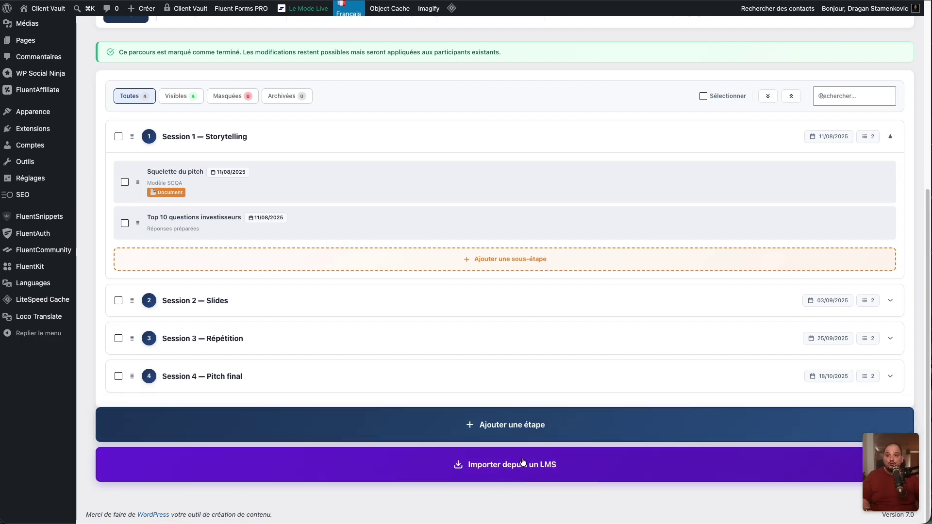
# Step: Review the available LMS connectors for importing a course into the journey, and close the import dialog without importing
pyautogui.click(522, 468)
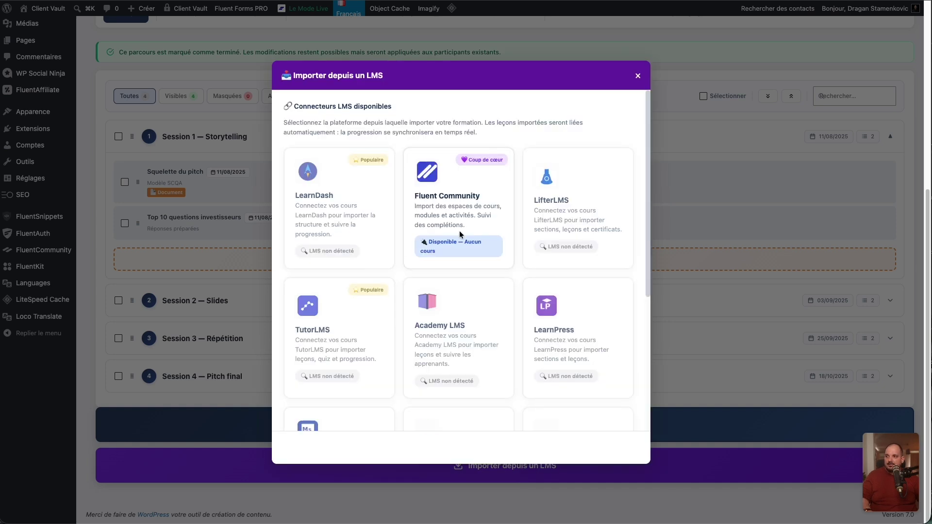
pyautogui.scroll(-5, 513, 319)
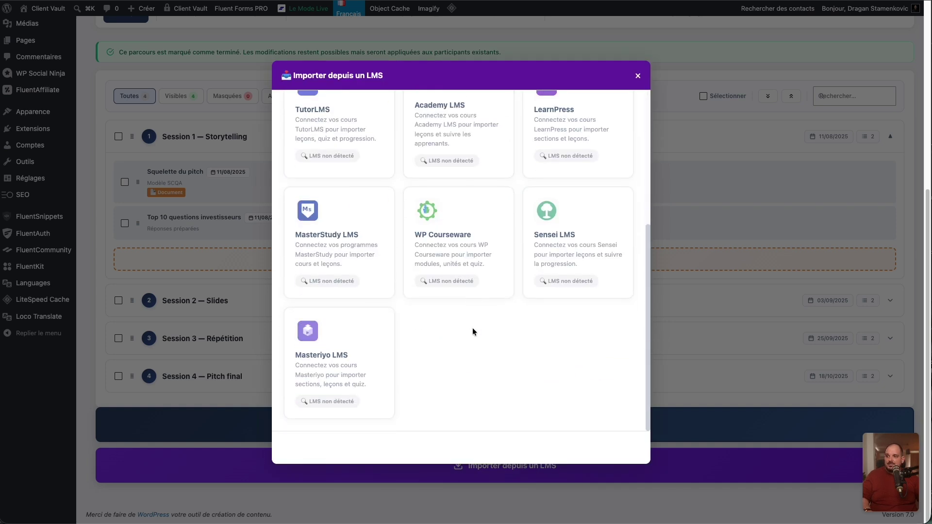
pyautogui.scroll(5, 469, 339)
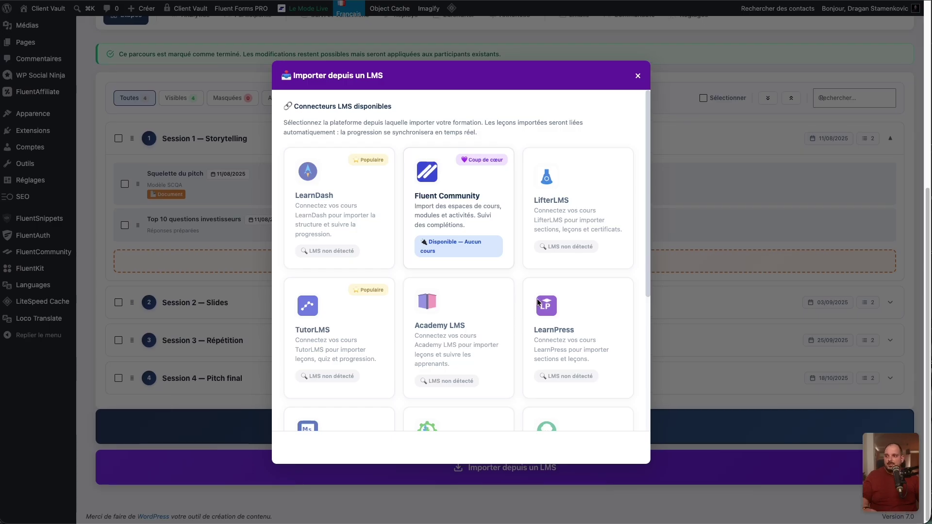
pyautogui.scroll(-3, 538, 303)
pyautogui.scroll(2, 527, 327)
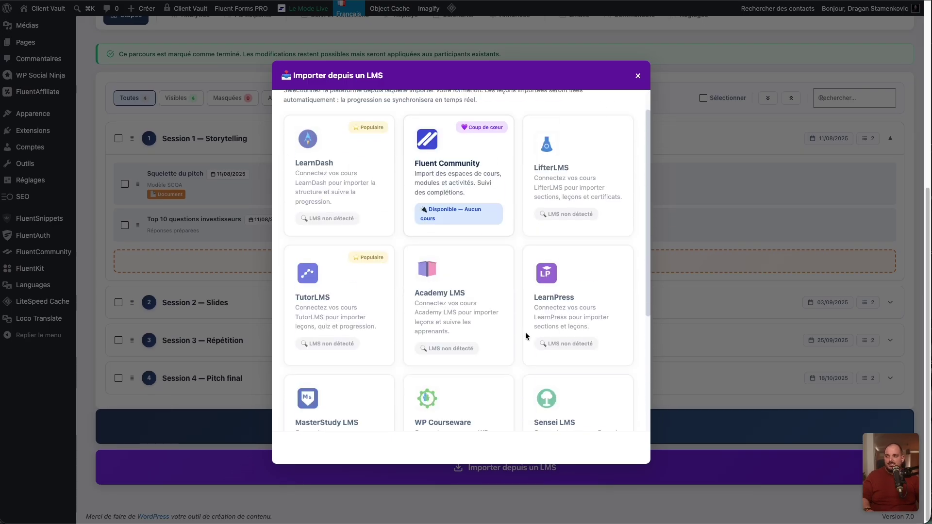
pyautogui.scroll(1, 525, 332)
pyautogui.click(439, 200)
pyautogui.scroll(-5, 451, 223)
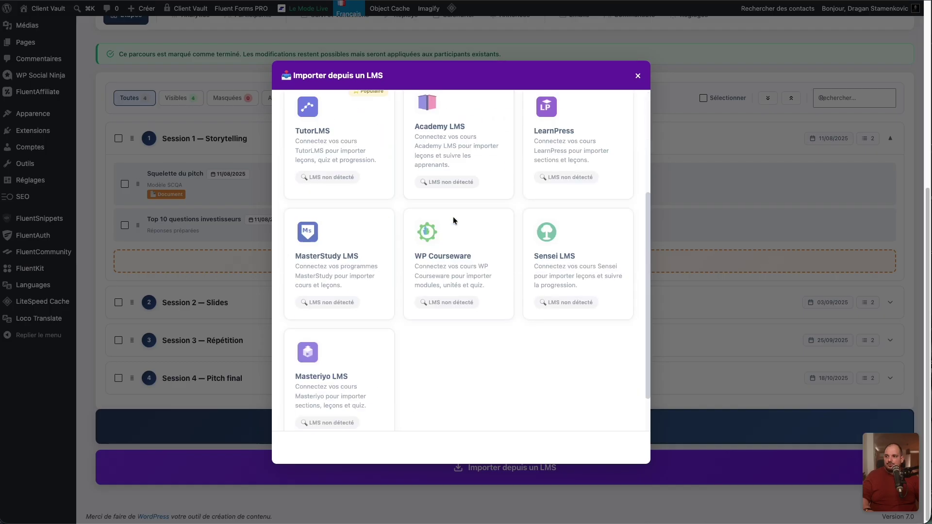
pyautogui.scroll(5, 450, 178)
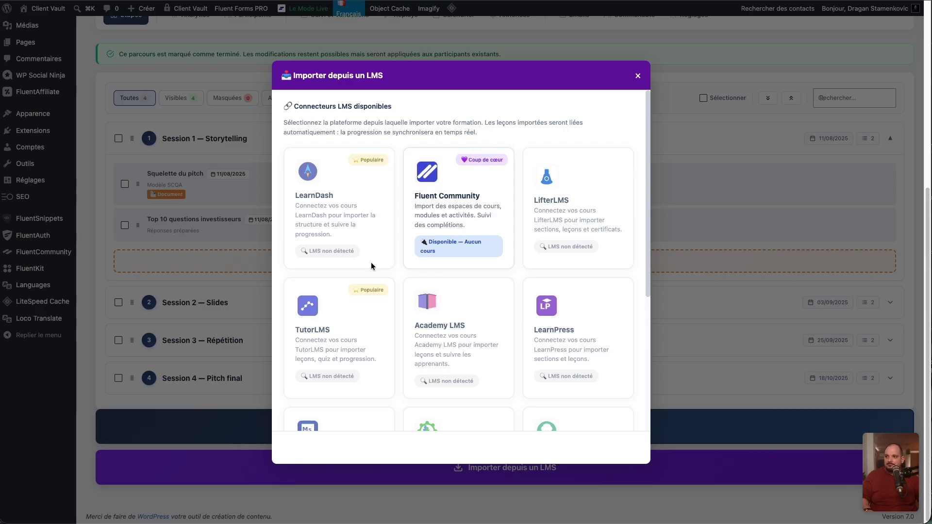
pyautogui.click(639, 75)
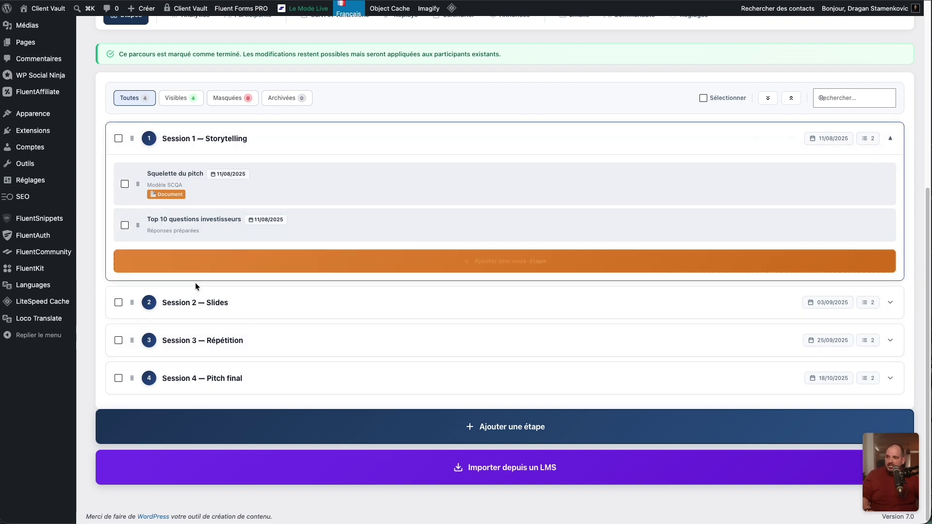
# Step: Review the edit form of Session 1 — Storytelling, including its session, duration, tags and visibility options, and close it without saving
pyautogui.scroll(1, 195, 284)
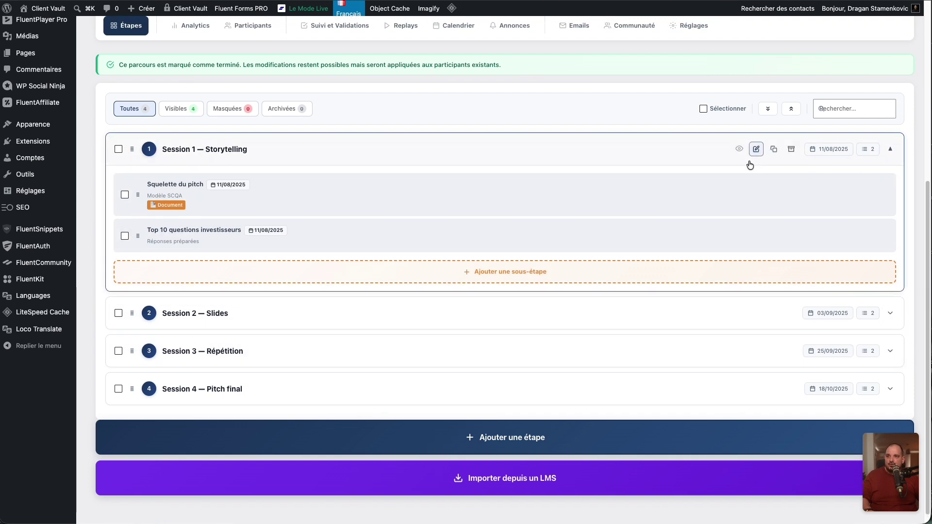
pyautogui.click(756, 150)
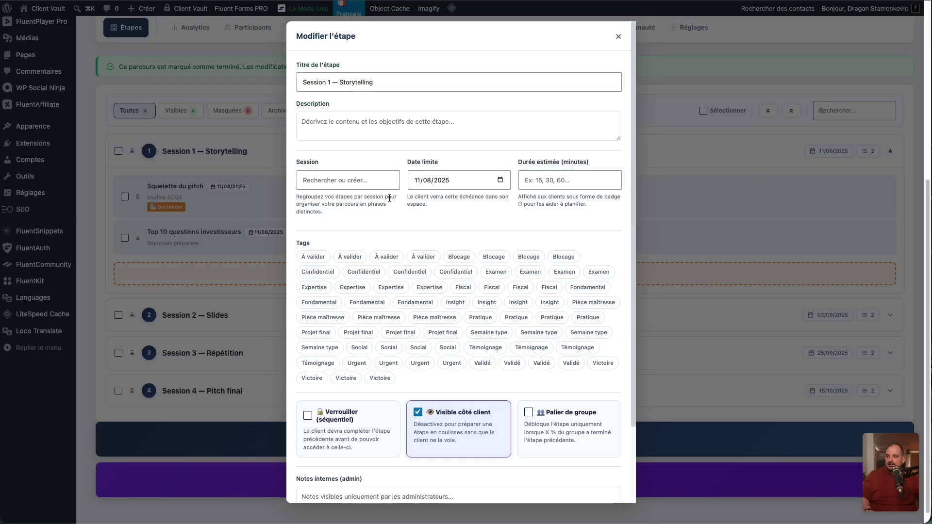
pyautogui.click(324, 78)
pyautogui.click(335, 173)
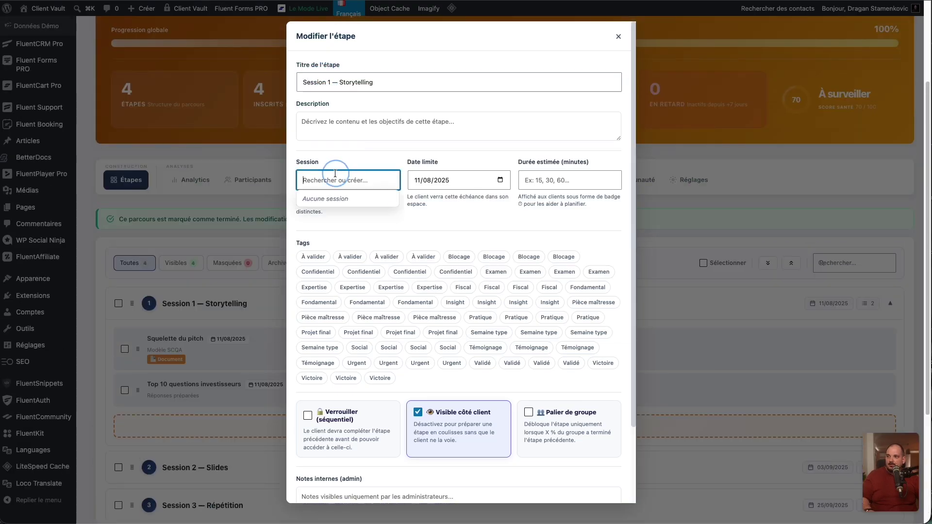
pyautogui.click(441, 181)
pyautogui.click(559, 174)
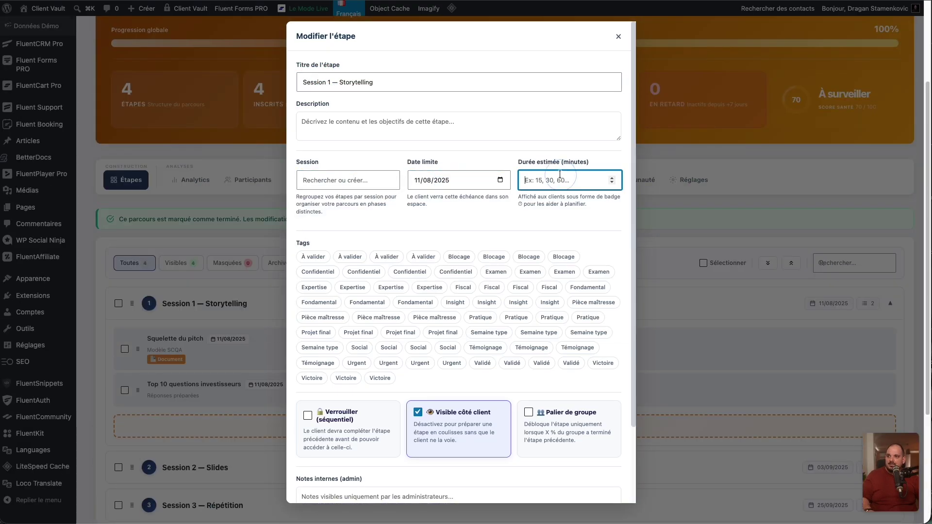
pyautogui.scroll(-3, 479, 155)
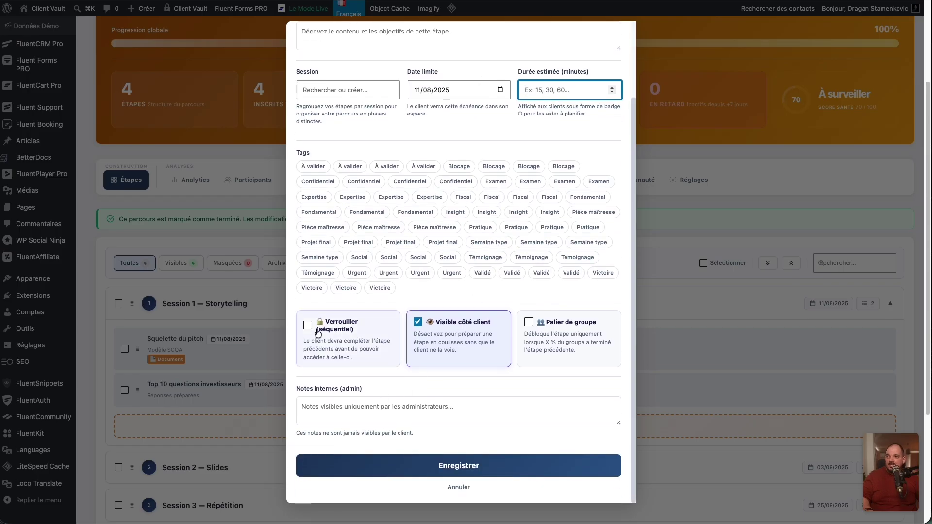
pyautogui.scroll(-1, 437, 339)
pyautogui.scroll(-2, 485, 342)
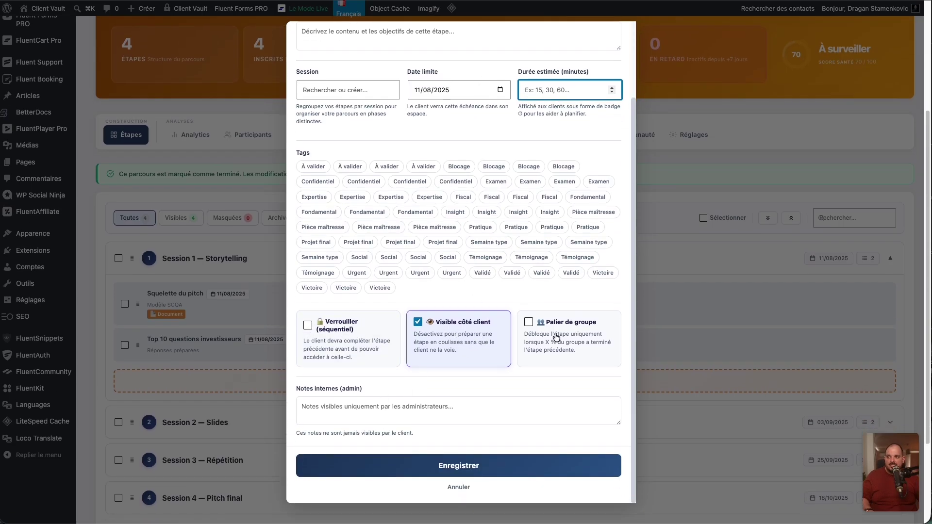
pyautogui.scroll(3, 497, 348)
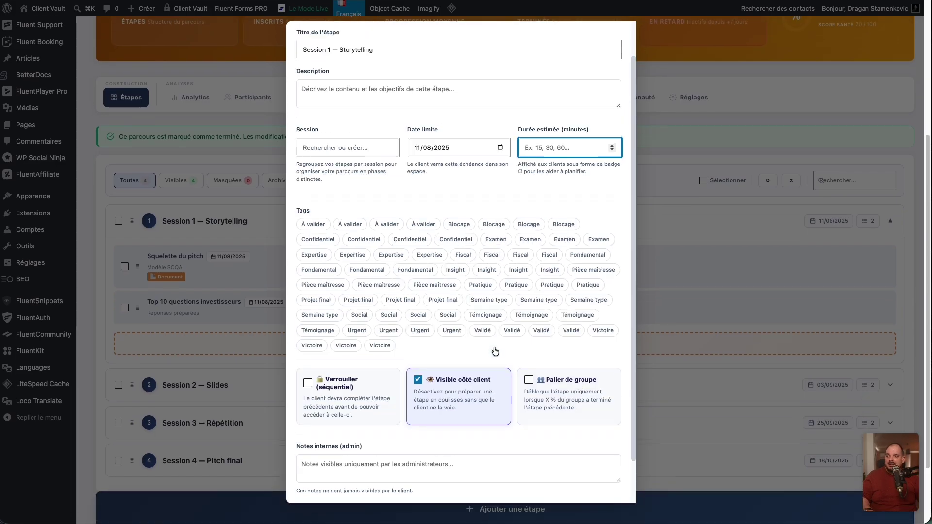
pyautogui.click(615, 37)
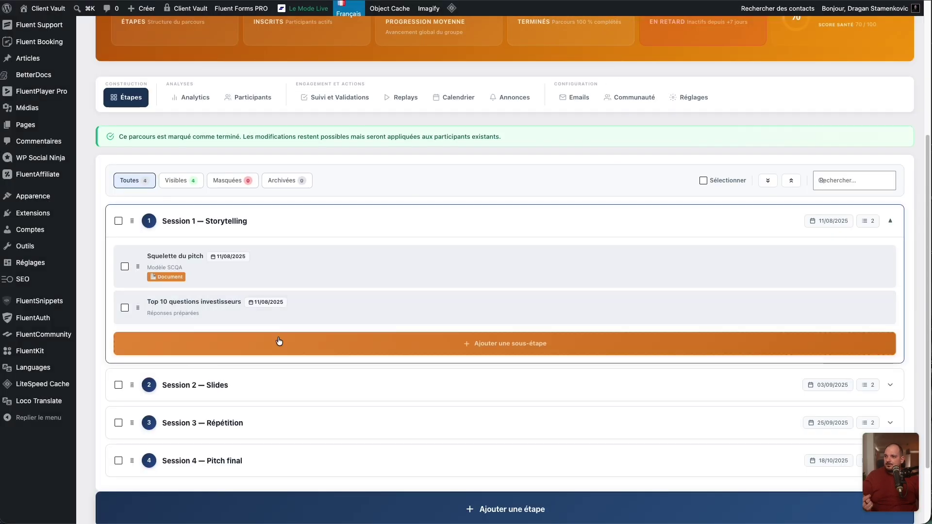
# Step: Start a new sub-step in Session 1 — Storytelling and display the Garde-fous options for Déposer un livrable
pyautogui.click(482, 342)
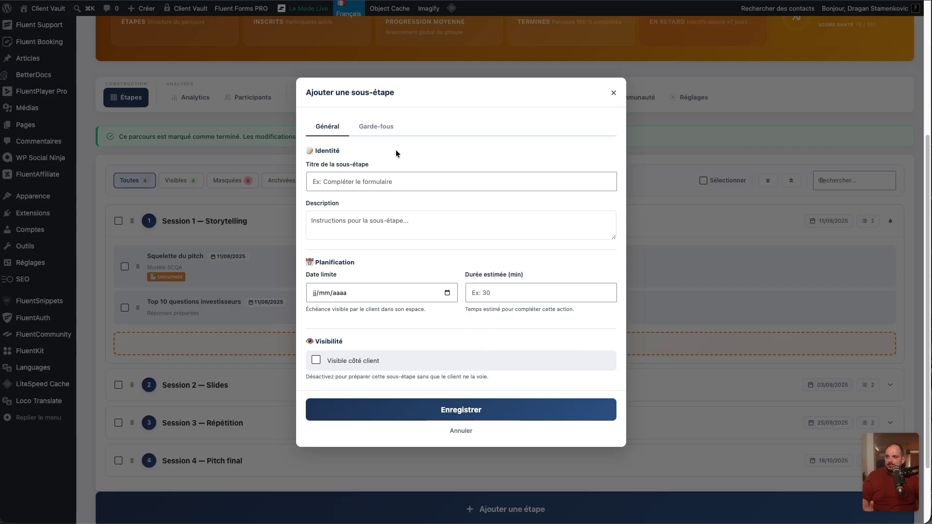
pyautogui.click(376, 126)
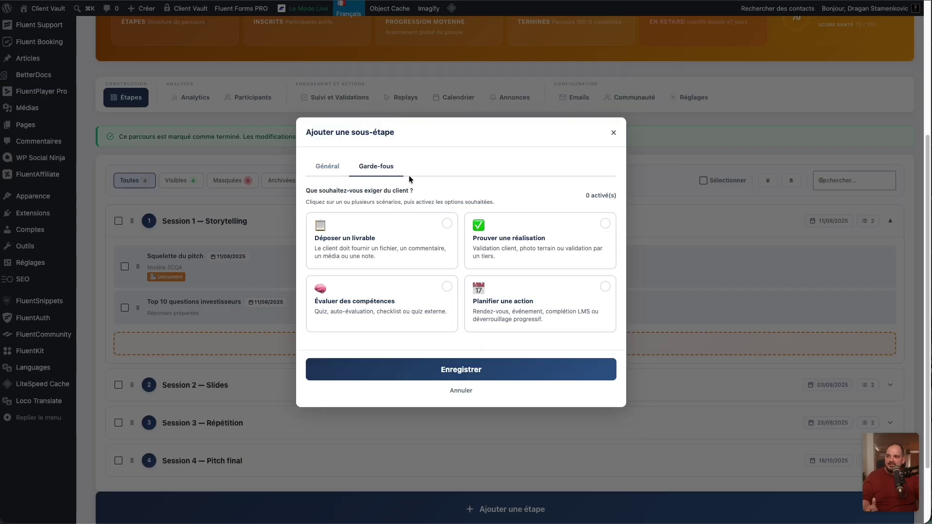
pyautogui.click(402, 225)
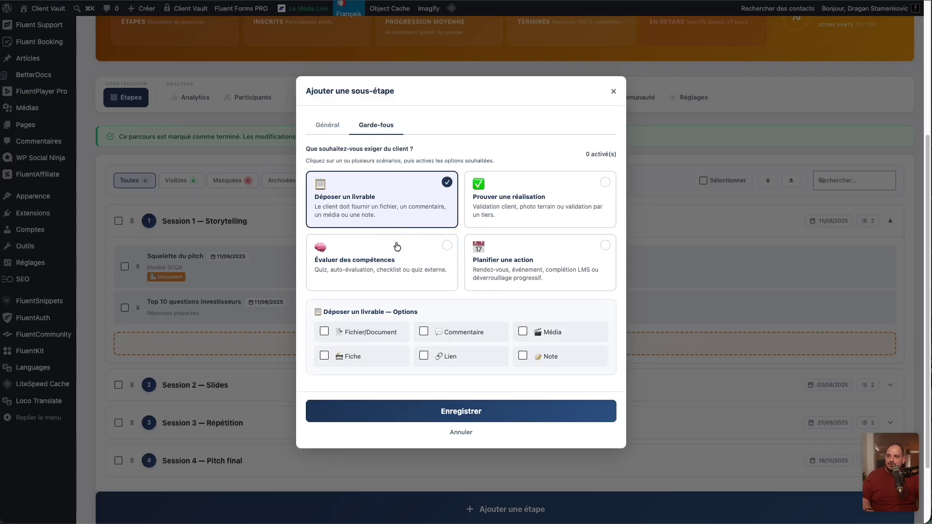
pyautogui.scroll(-2, 395, 301)
# Step: Try the Fichier/Document, Commentaire and Média deliverable options, clear them again and deselect Déposer un livrable
pyautogui.click(324, 331)
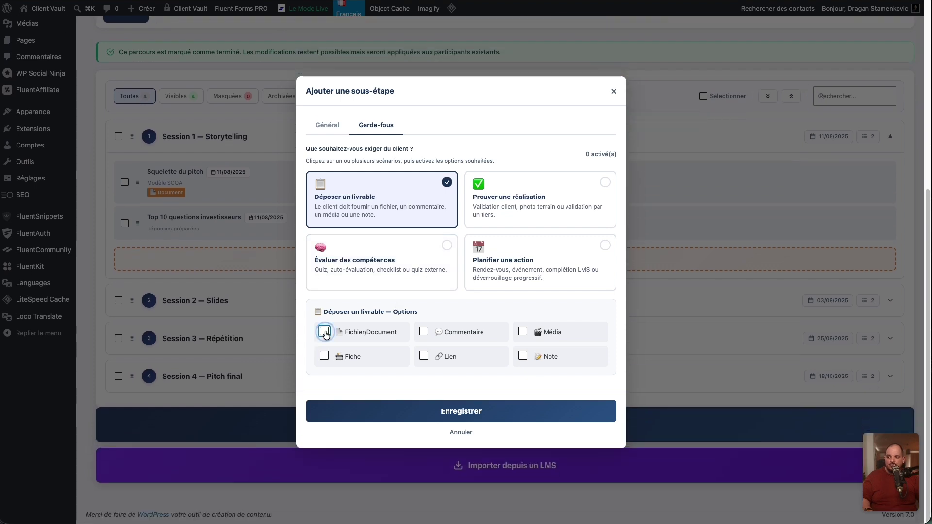
pyautogui.click(423, 332)
pyautogui.click(522, 331)
pyautogui.click(323, 331)
pyautogui.click(422, 332)
pyautogui.click(522, 330)
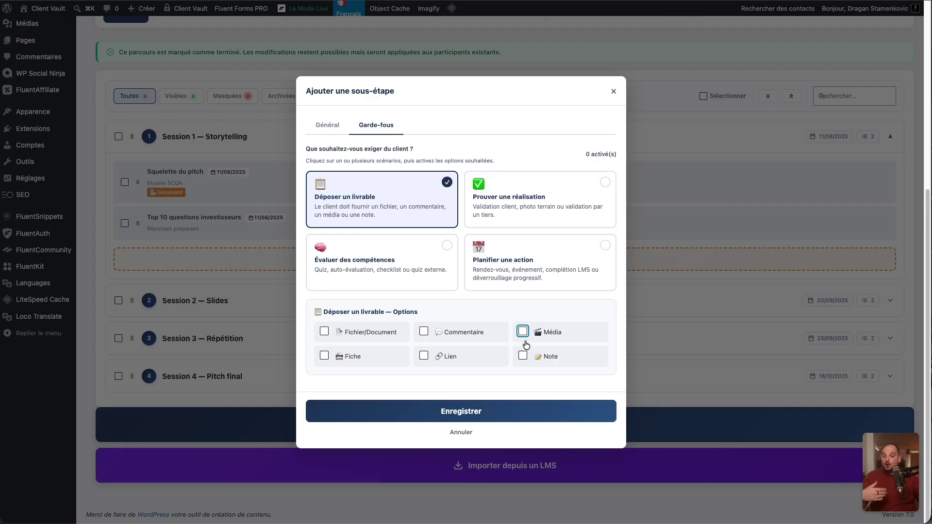
pyautogui.click(447, 184)
# Step: Enable Validation client under Prouver une réalisation to view its Vidéo, Audio and Texte content types, and deselect the scenario
pyautogui.click(568, 235)
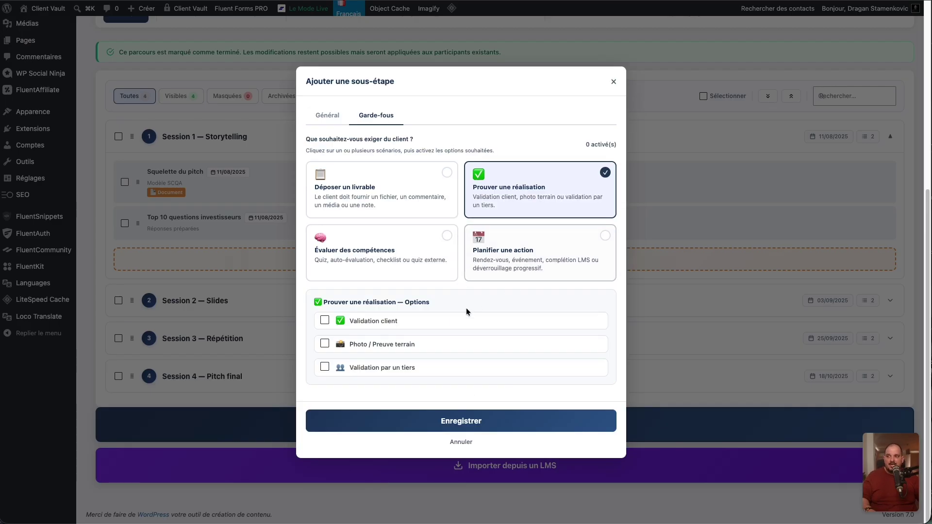
pyautogui.click(325, 321)
pyautogui.scroll(-2, 388, 291)
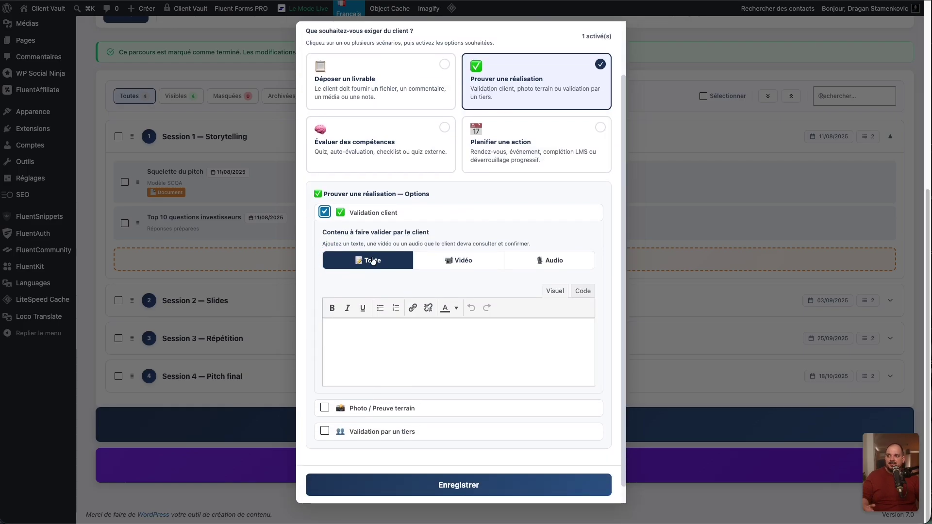
pyautogui.click(459, 261)
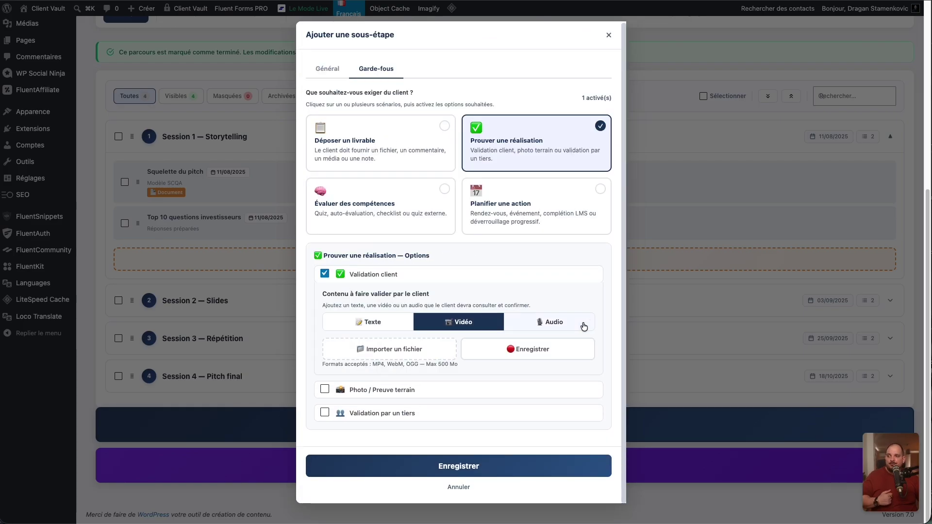
pyautogui.click(563, 323)
pyautogui.click(373, 323)
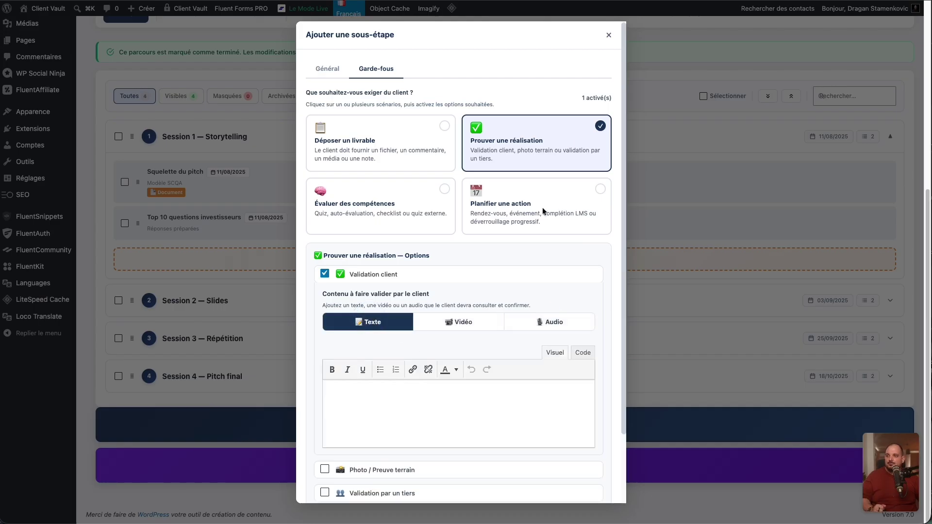
pyautogui.click(600, 126)
# Step: Select the Prouver une réalisation scenario again and enable Validation par un tiers to show its configuration
pyautogui.click(516, 238)
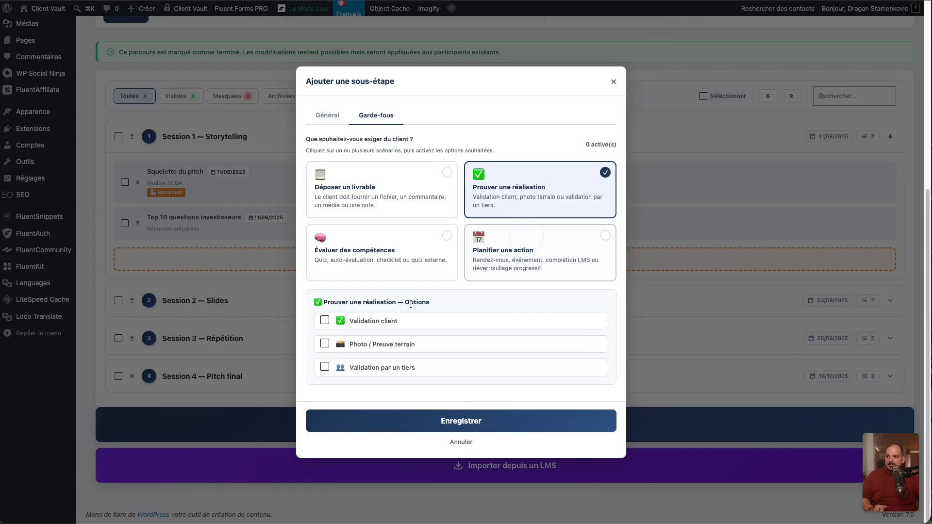
pyautogui.click(375, 372)
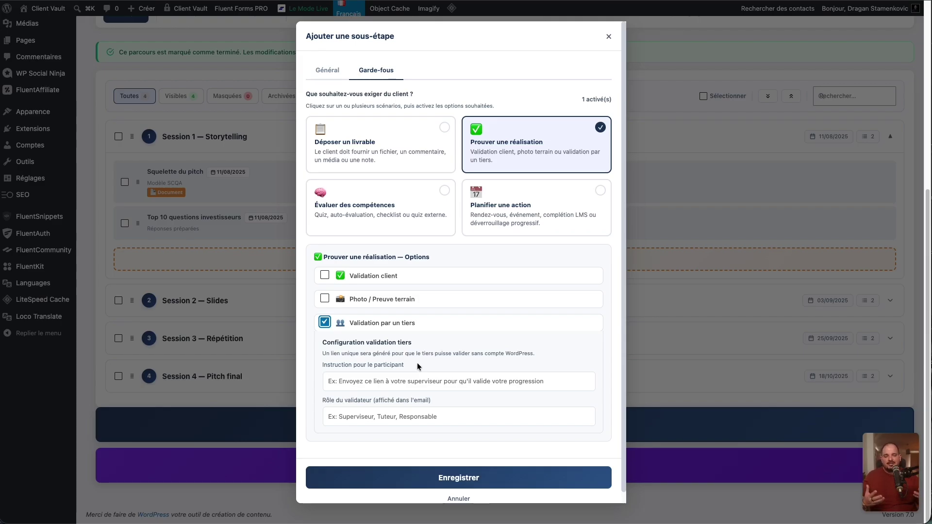
# Step: Deselect Prouver une réalisation, select Évaluer des compétences and enable its Évaluation par quiz option
pyautogui.click(569, 133)
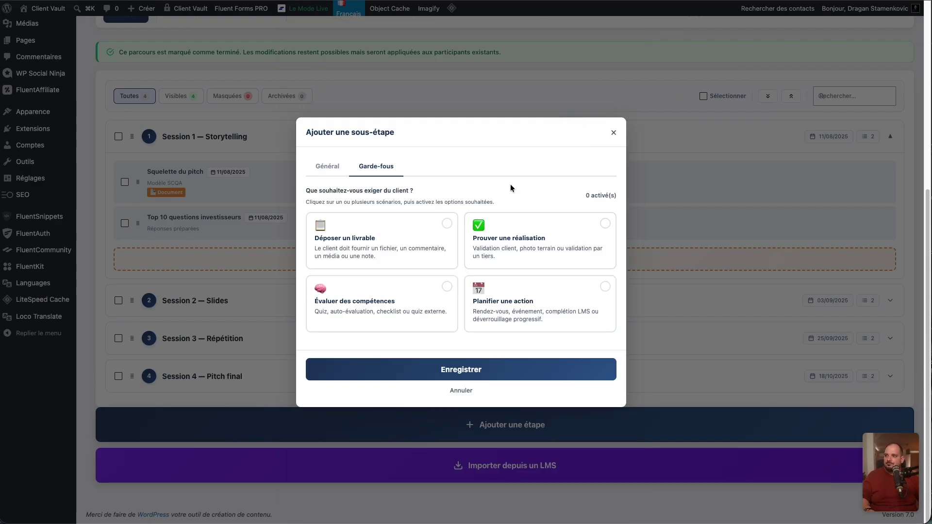
pyautogui.click(357, 307)
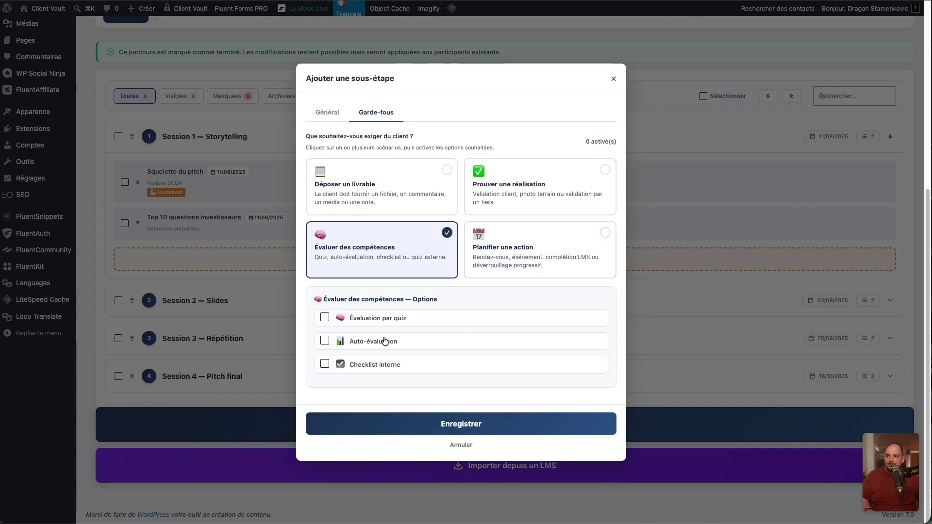
pyautogui.click(322, 318)
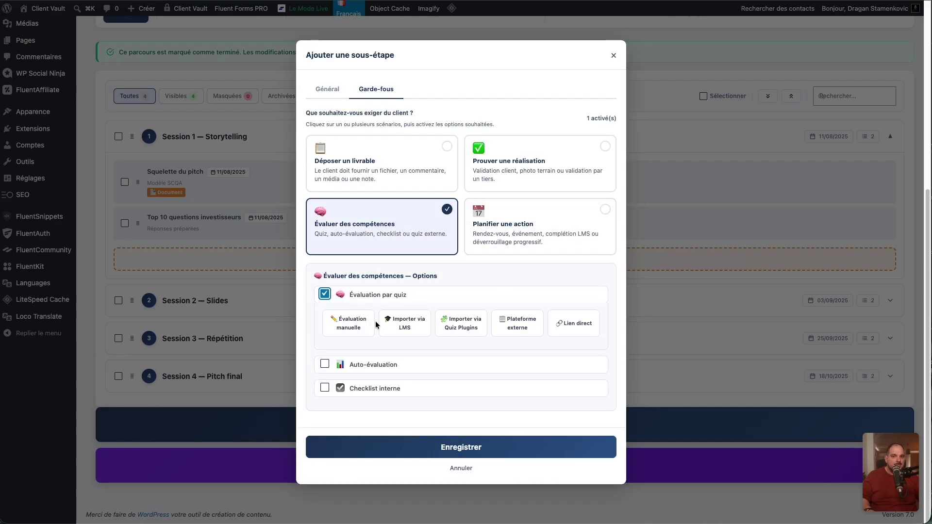
# Step: Choose Évaluation manuelle for the quiz and check the choices available for Étape de remédiation
pyautogui.click(344, 327)
pyautogui.scroll(-4, 366, 239)
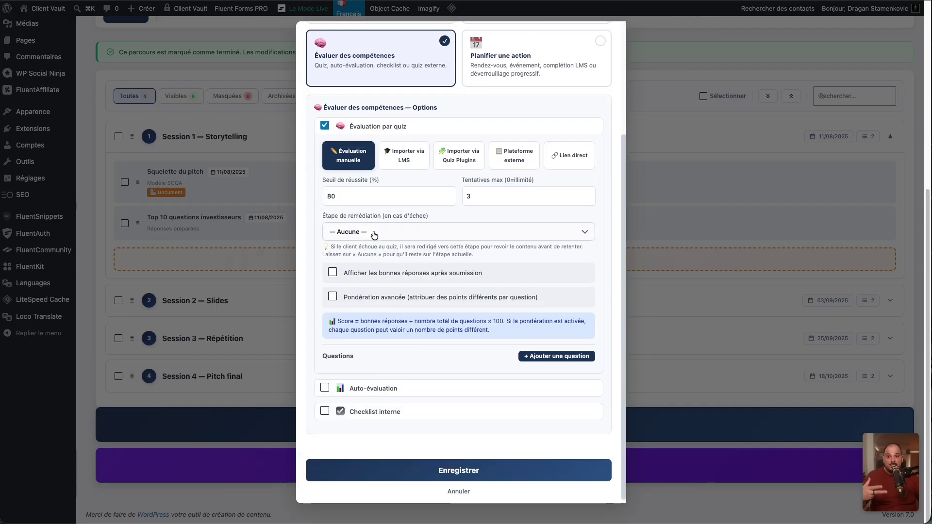
pyautogui.click(374, 234)
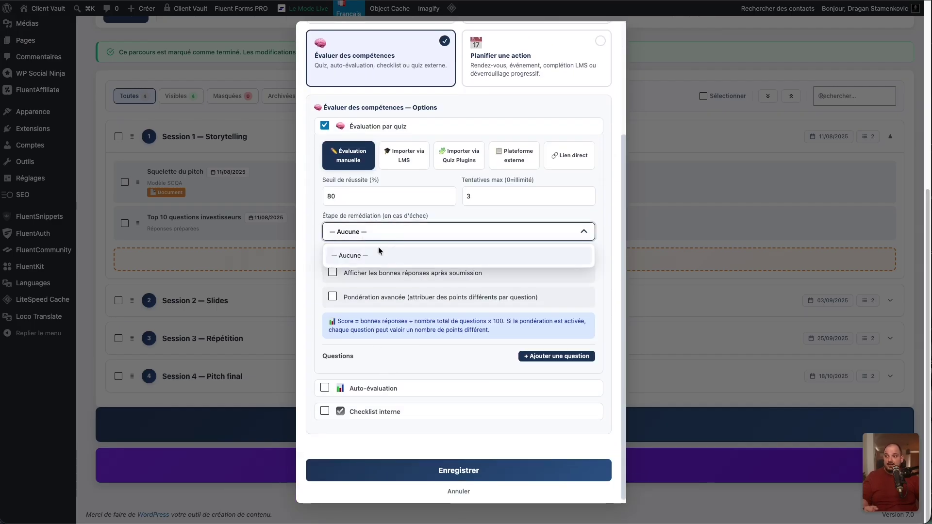
pyautogui.click(372, 222)
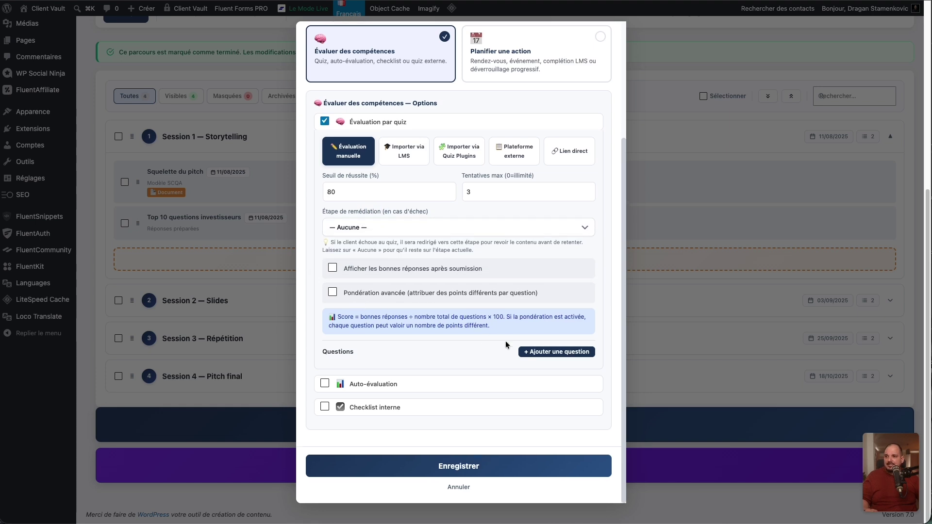
# Step: Add a QCM question to the manual quiz and look at its question type choices
pyautogui.click(558, 353)
pyautogui.scroll(-4, 520, 362)
pyautogui.click(558, 281)
pyautogui.click(560, 284)
pyautogui.click(561, 281)
pyautogui.click(560, 277)
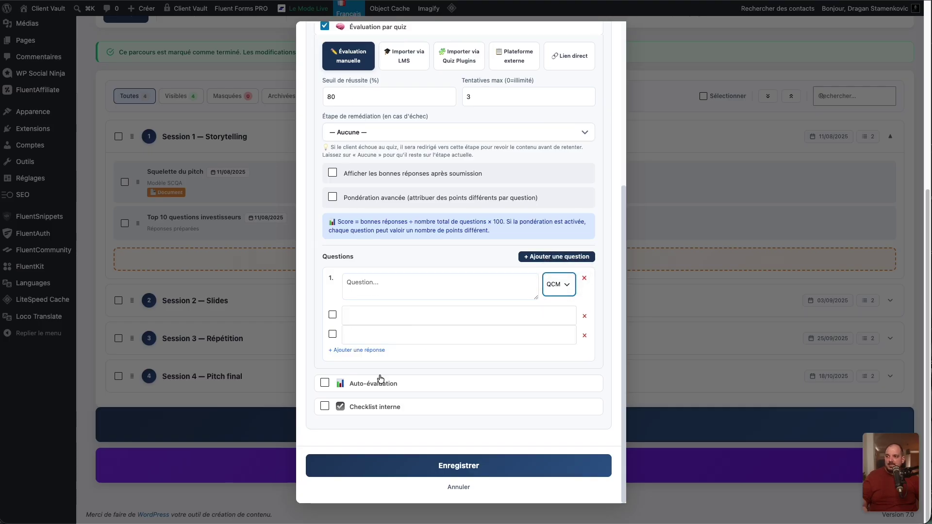
pyautogui.scroll(5, 381, 379)
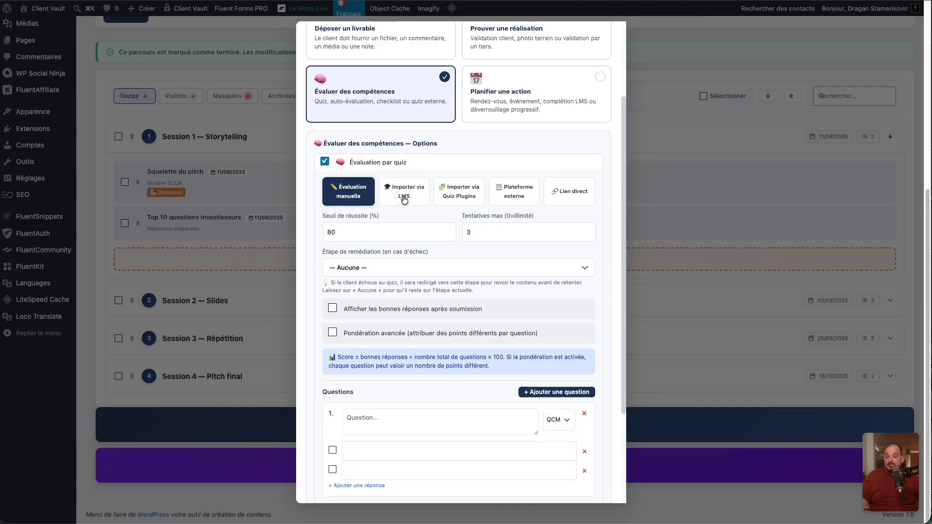
# Step: Switch the quiz source to Importer via LMS and look through the listed LMS plugins
pyautogui.click(404, 199)
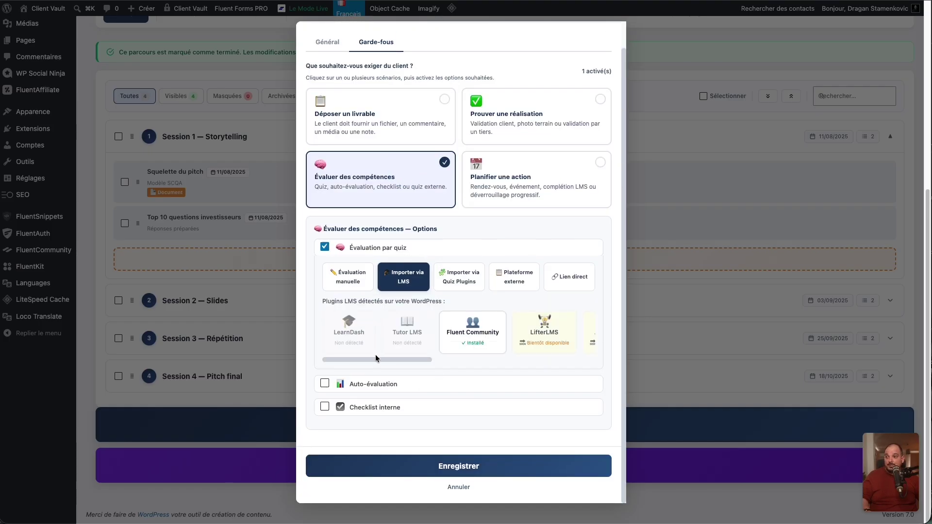
pyautogui.moveTo(408, 357); pyautogui.dragTo(369, 359)
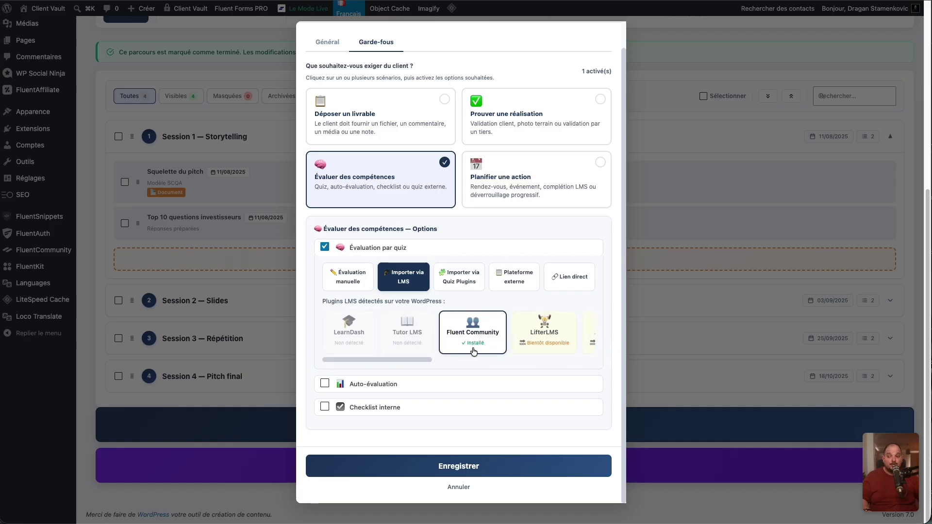
pyautogui.moveTo(409, 358); pyautogui.dragTo(346, 369)
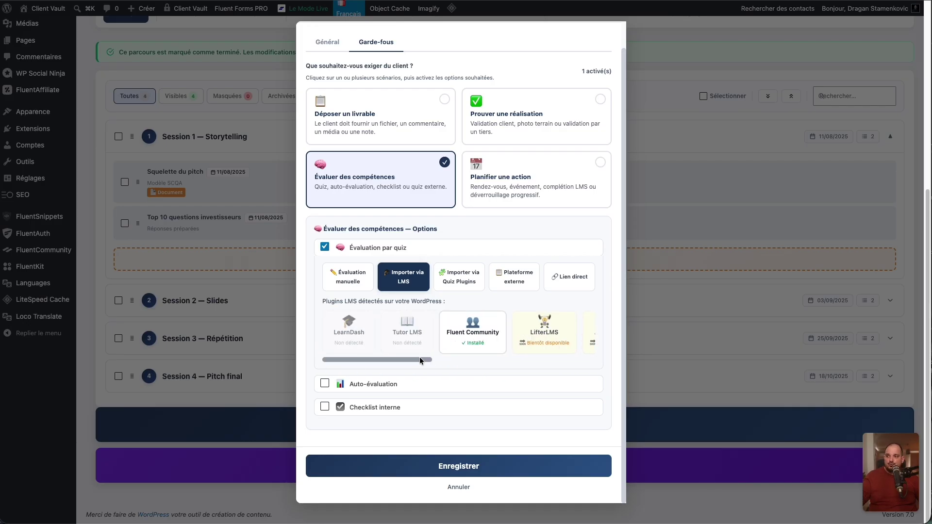
pyautogui.moveTo(417, 359); pyautogui.dragTo(351, 360)
# Step: Look through the quiz plugins under Importer via Quiz Plugins and the platforms under Plateforme externe
pyautogui.click(463, 278)
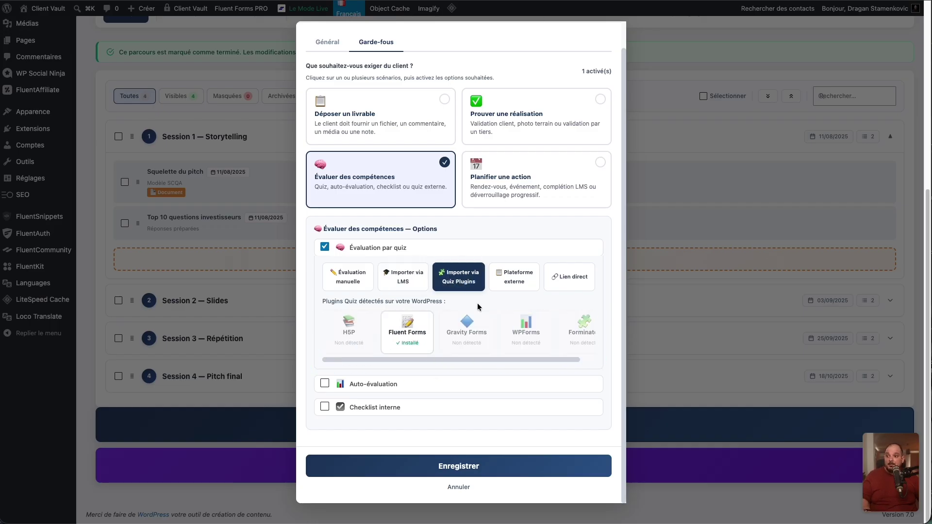
pyautogui.moveTo(456, 355); pyautogui.dragTo(381, 360)
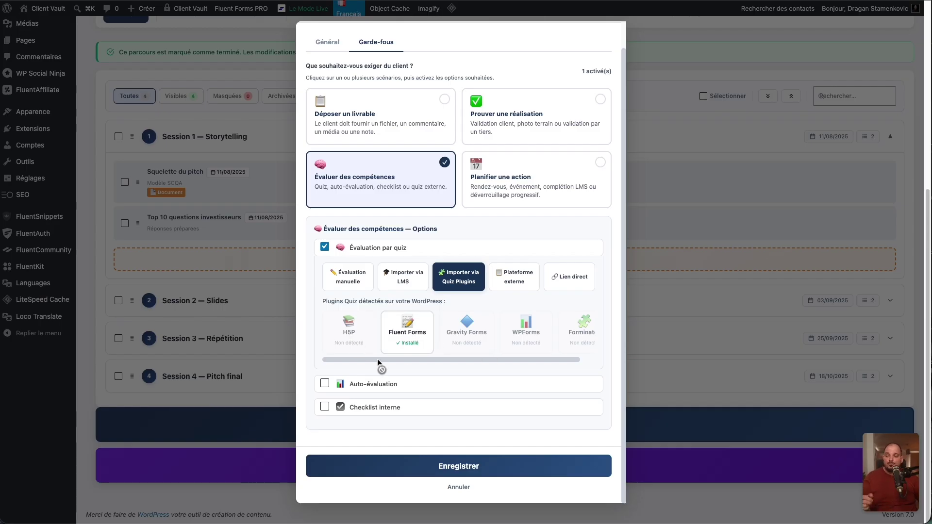
pyautogui.moveTo(453, 359); pyautogui.dragTo(478, 360)
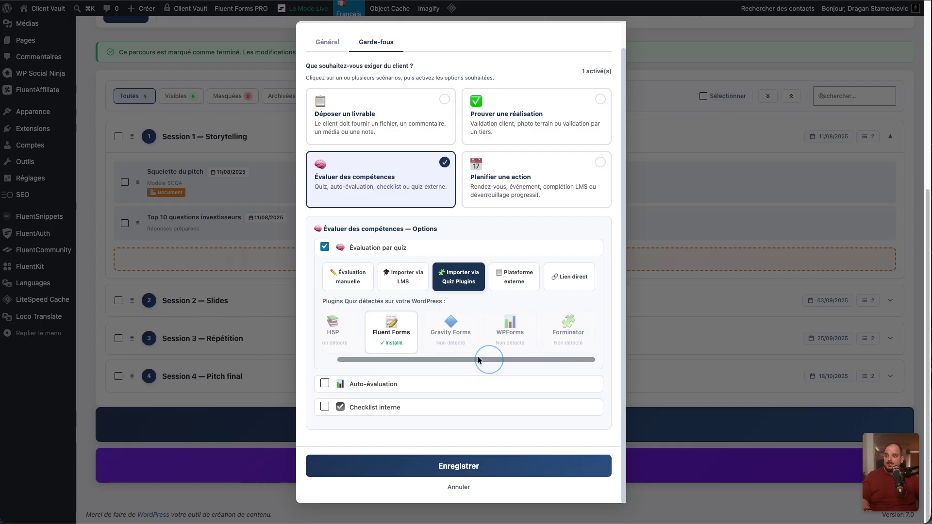
pyautogui.click(516, 282)
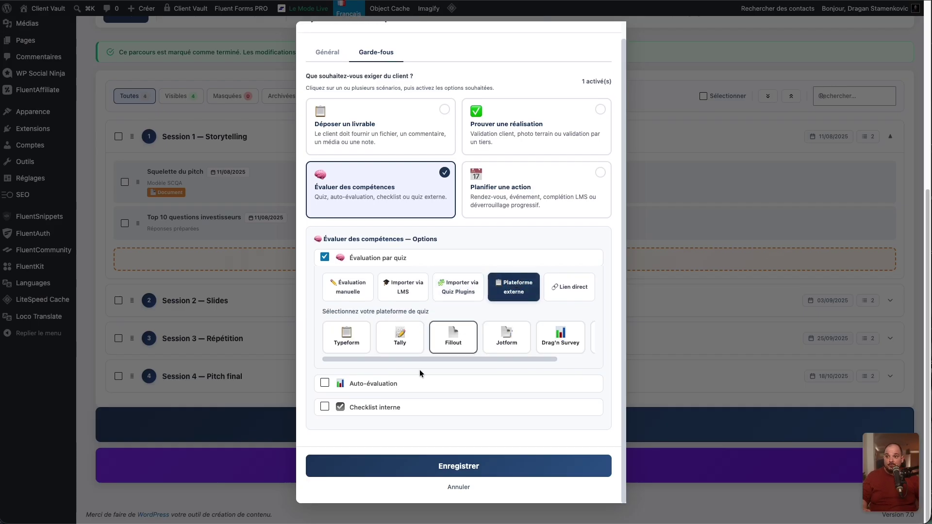
pyautogui.moveTo(397, 356); pyautogui.dragTo(354, 360)
pyautogui.hscroll(2, 572, 340)
# Step: Show the Lien direct quiz form with its URL and instruction fields, and disable Évaluation par quiz
pyautogui.click(580, 293)
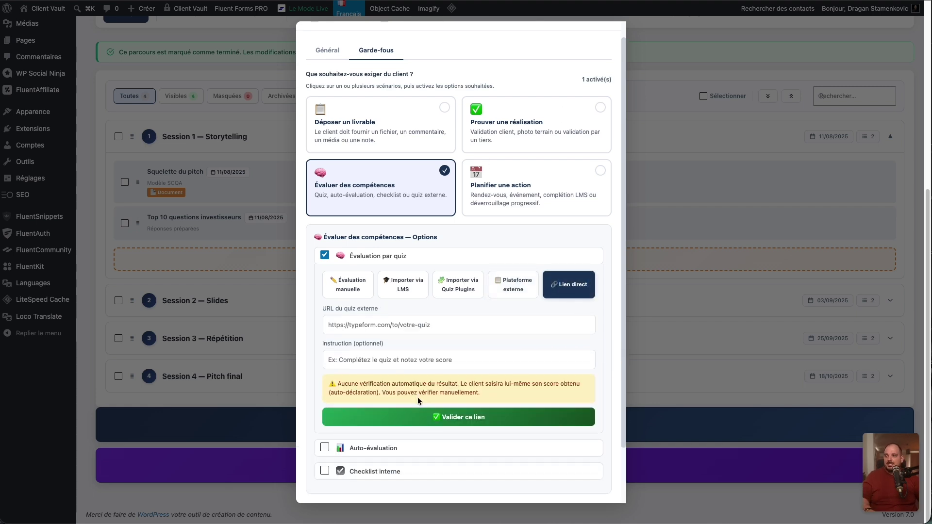
pyautogui.scroll(-2, 418, 397)
pyautogui.click(321, 210)
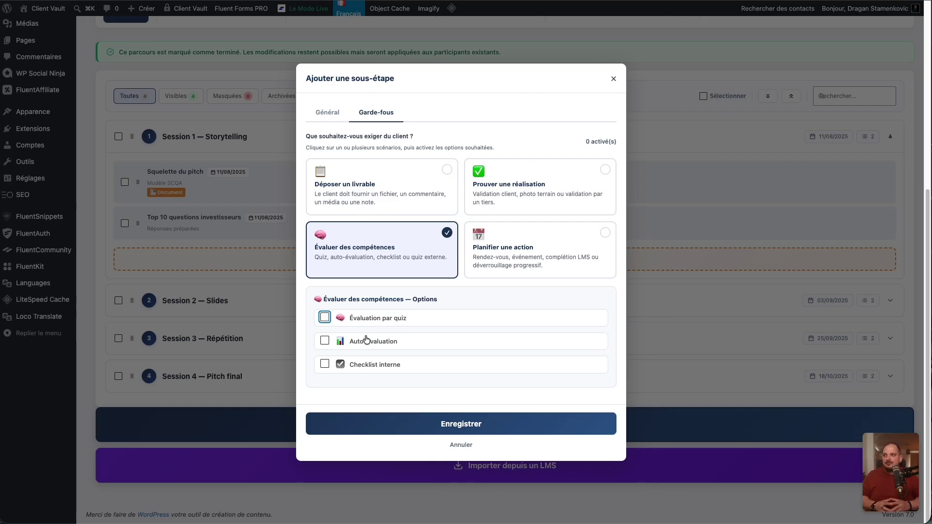
# Step: Enable Auto-évaluation to examine its Échelle max and Note minimum requise settings, and disable it again
pyautogui.click(325, 340)
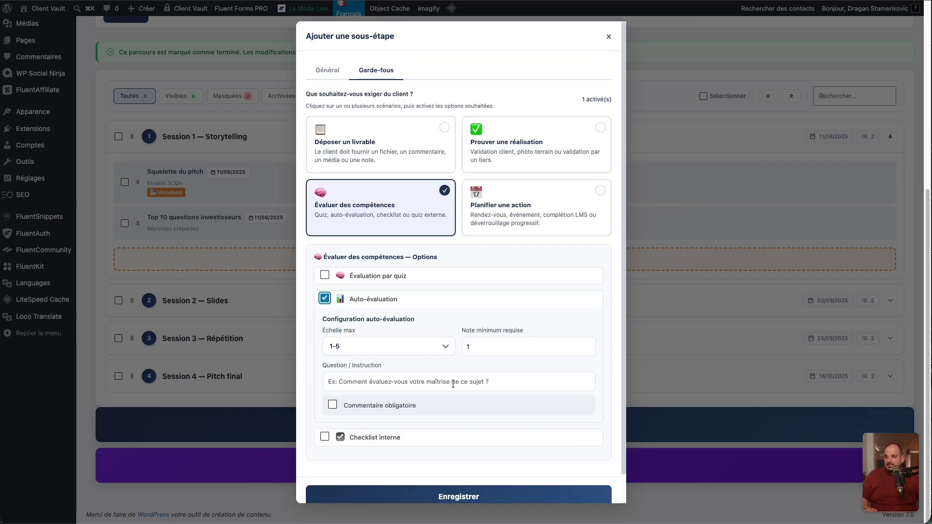
pyautogui.scroll(-1, 401, 439)
pyautogui.click(416, 320)
pyautogui.click(415, 318)
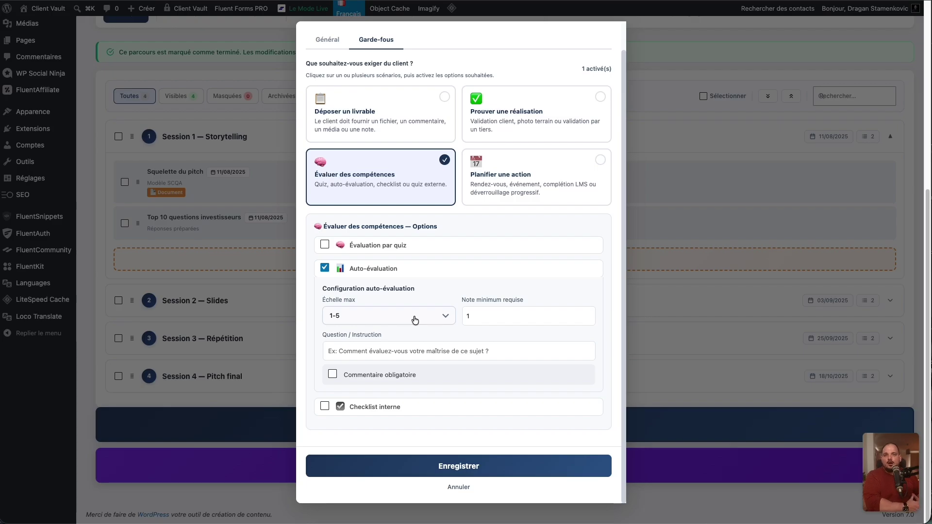
pyautogui.click(416, 318)
pyautogui.click(495, 316)
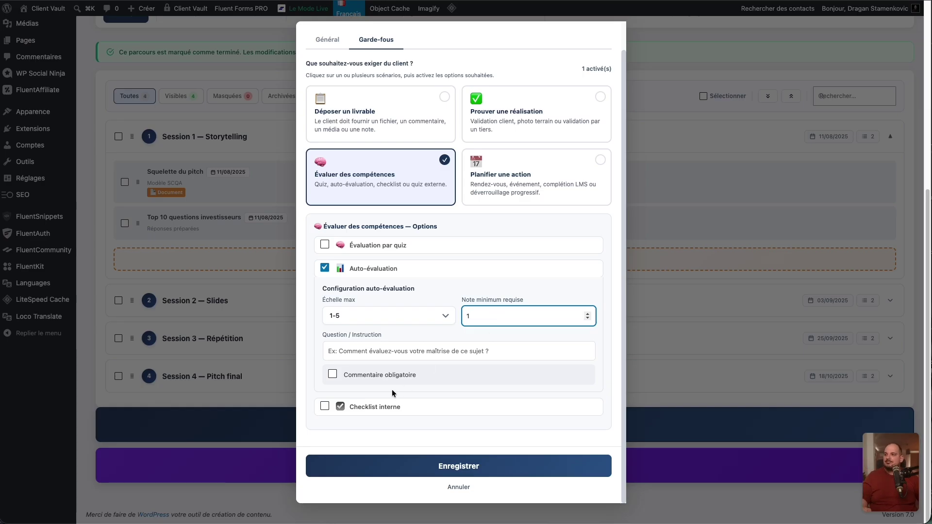
pyautogui.click(324, 268)
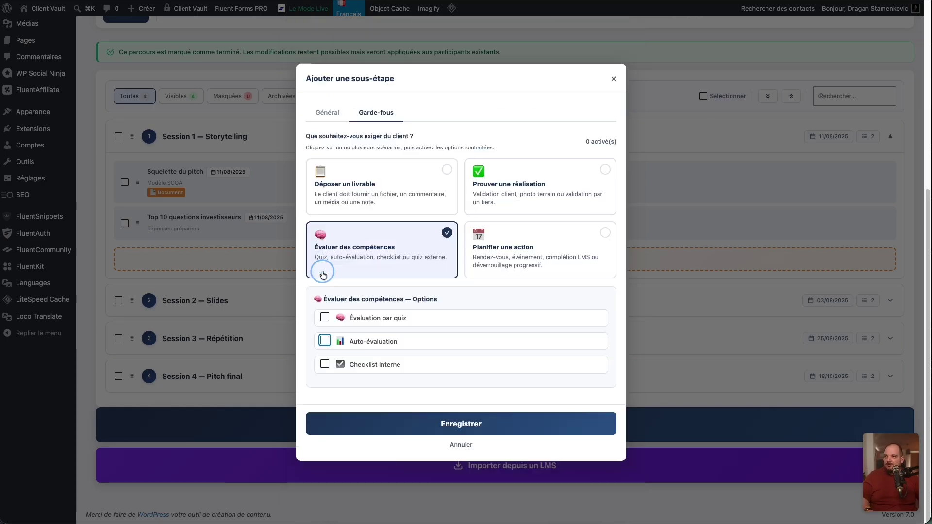
# Step: Enable Checklist interne and add three checklist items named Doc 1, Doc 2 and Doc 3
pyautogui.click(324, 362)
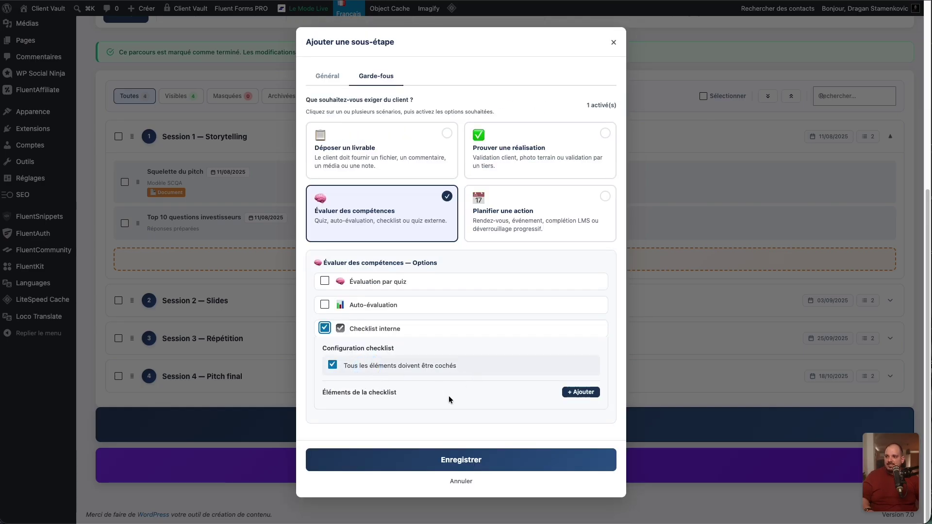
pyautogui.click(587, 393)
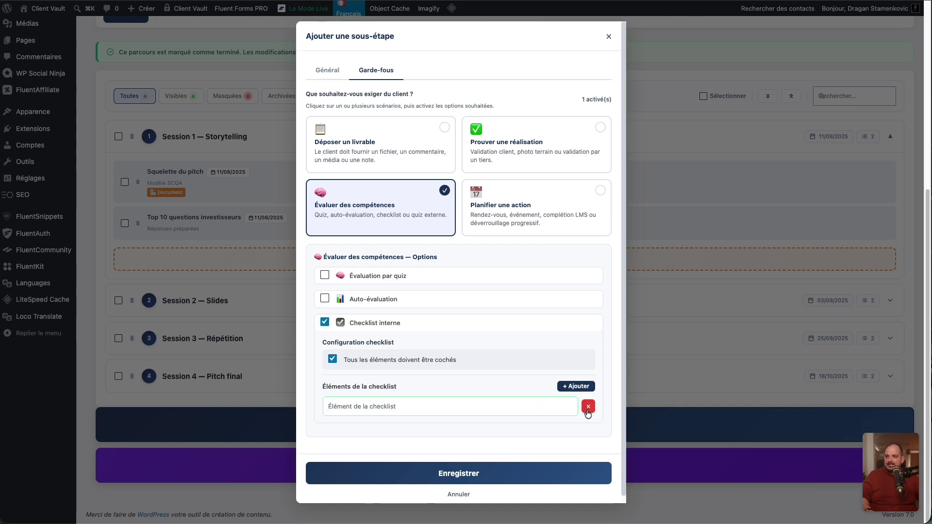
pyautogui.click(576, 386)
pyautogui.click(576, 386)
pyautogui.click(398, 405)
pyautogui.write('Doc 1')
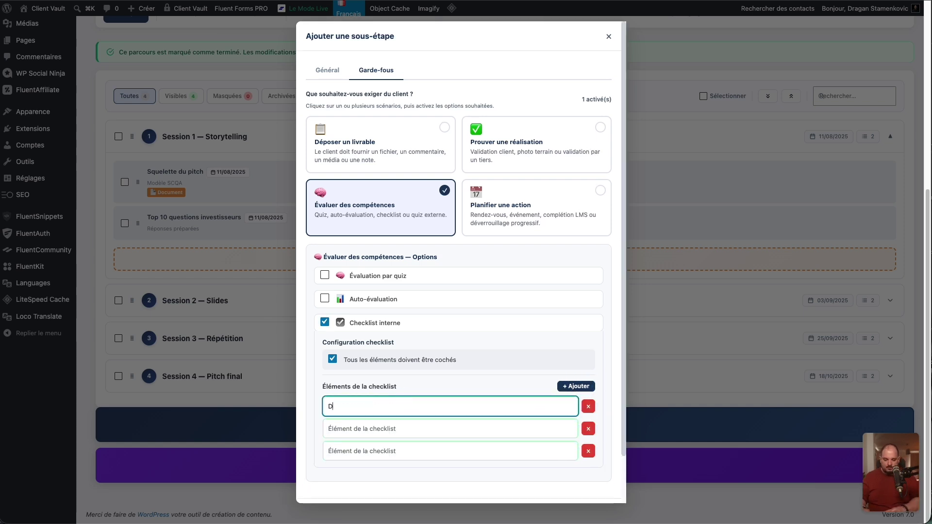
pyautogui.click(340, 434)
pyautogui.write('Doc')
pyautogui.click(367, 450)
pyautogui.write('Doc')
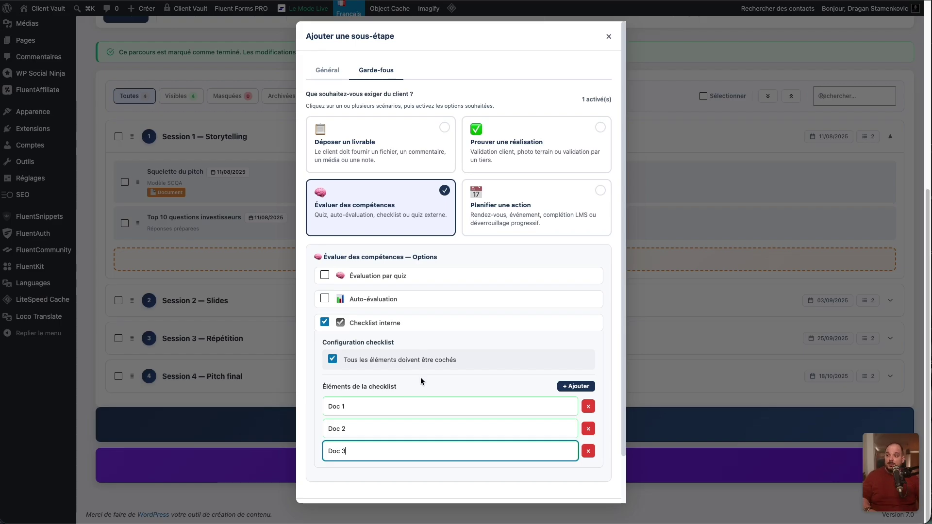
# Step: Disable Checklist interne and switch the scenario from Évaluer des compétences to Planifier une action
pyautogui.click(325, 323)
pyautogui.click(440, 238)
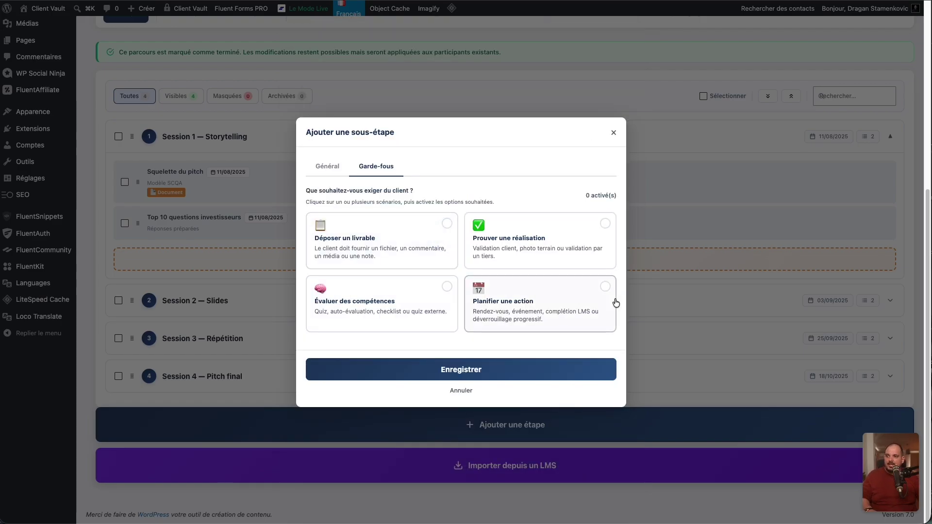
pyautogui.click(588, 295)
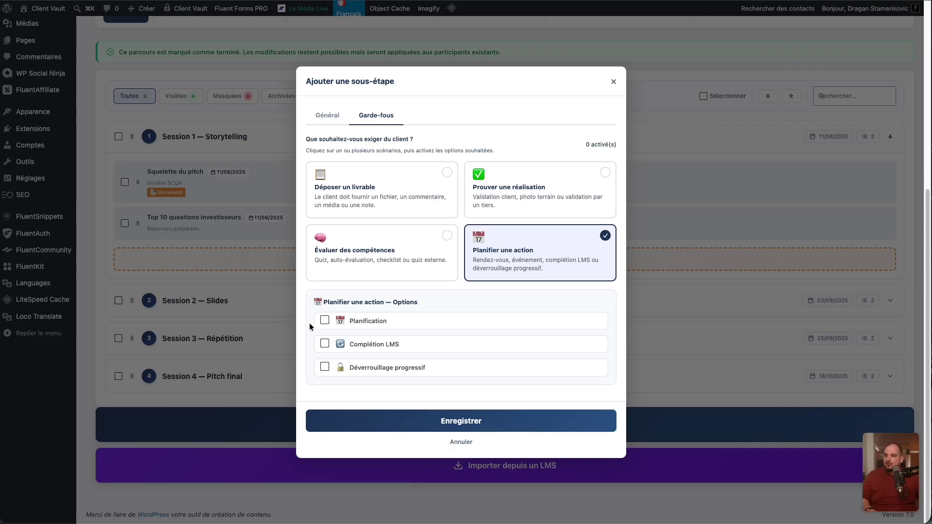
# Step: Enable Planification with the Rendez-vous (1:1) type and choose Planification interne to display its form
pyautogui.click(324, 320)
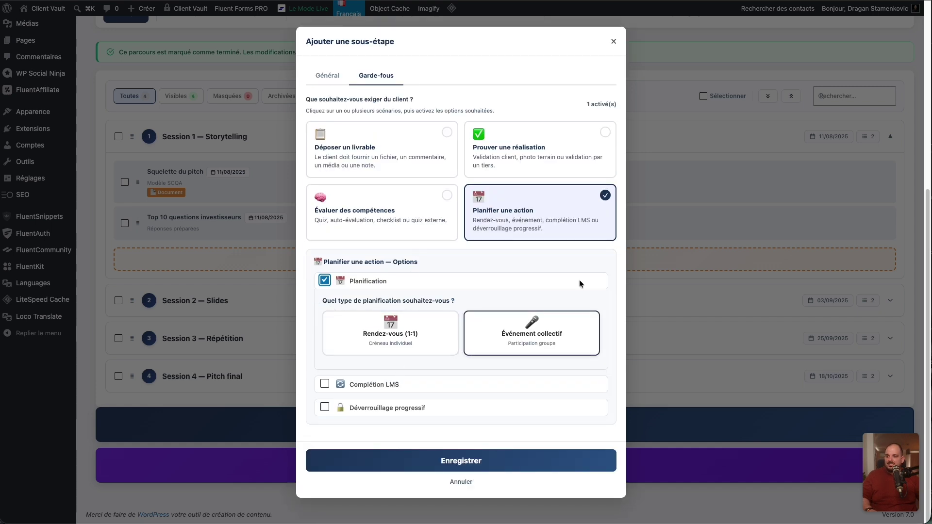
pyautogui.click(390, 337)
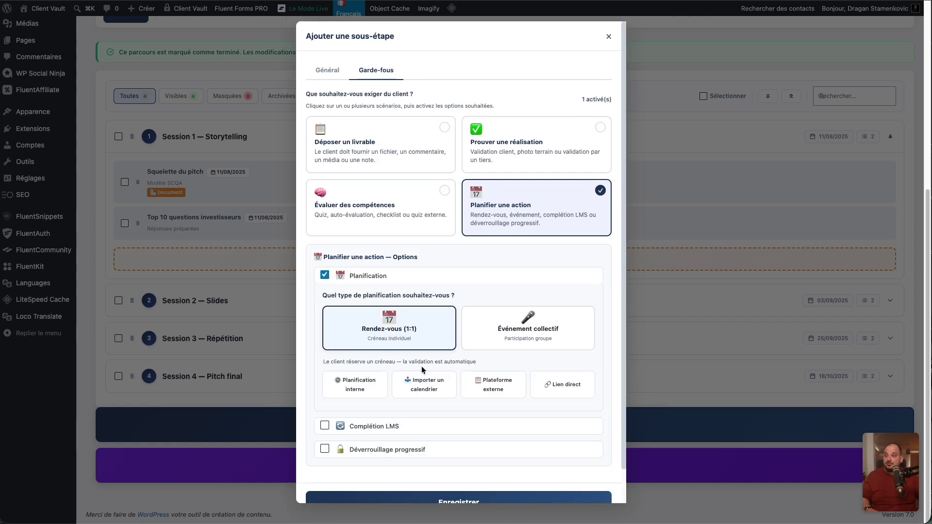
pyautogui.scroll(-1, 421, 366)
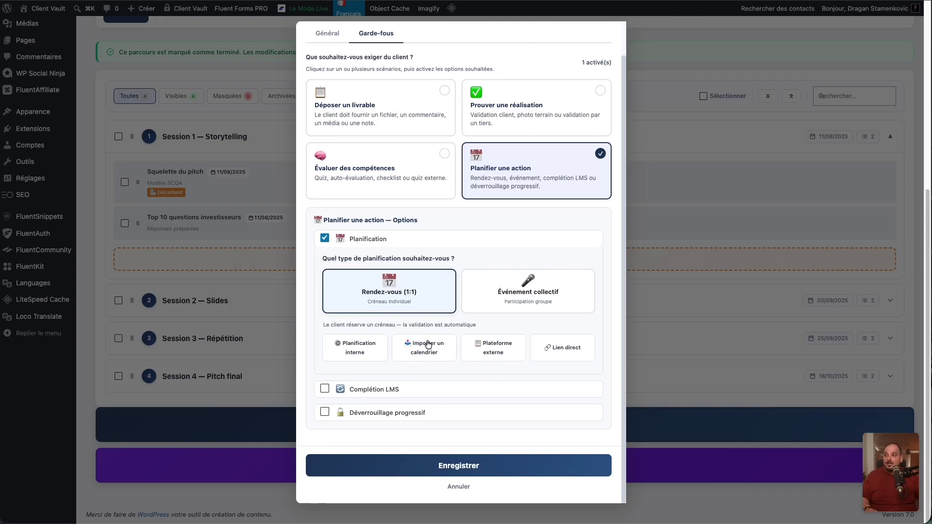
pyautogui.click(354, 352)
pyautogui.scroll(-3, 353, 370)
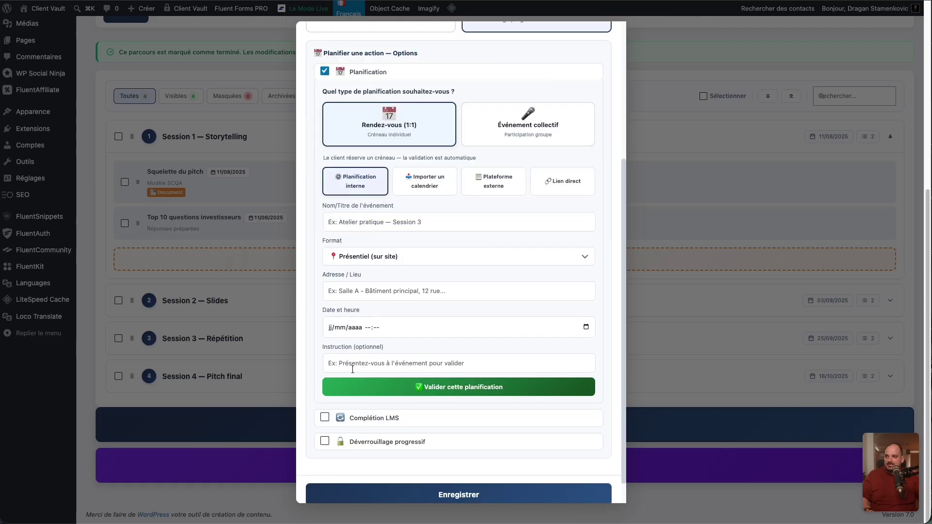
# Step: Switch the planning Format to En ligne (visio / live) to view its link field, and return it to Présentiel (sur site)
pyautogui.click(405, 259)
pyautogui.click(507, 237)
pyautogui.click(398, 256)
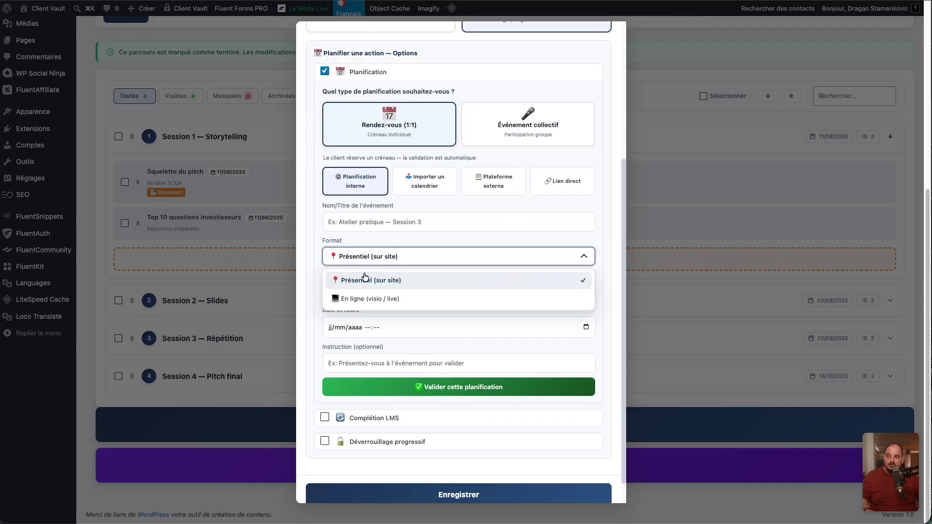
pyautogui.click(369, 299)
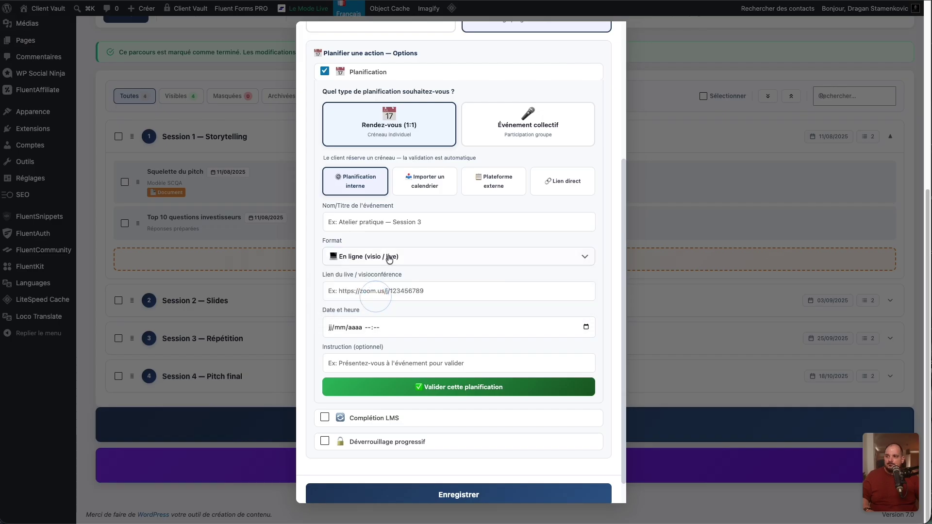
pyautogui.click(367, 294)
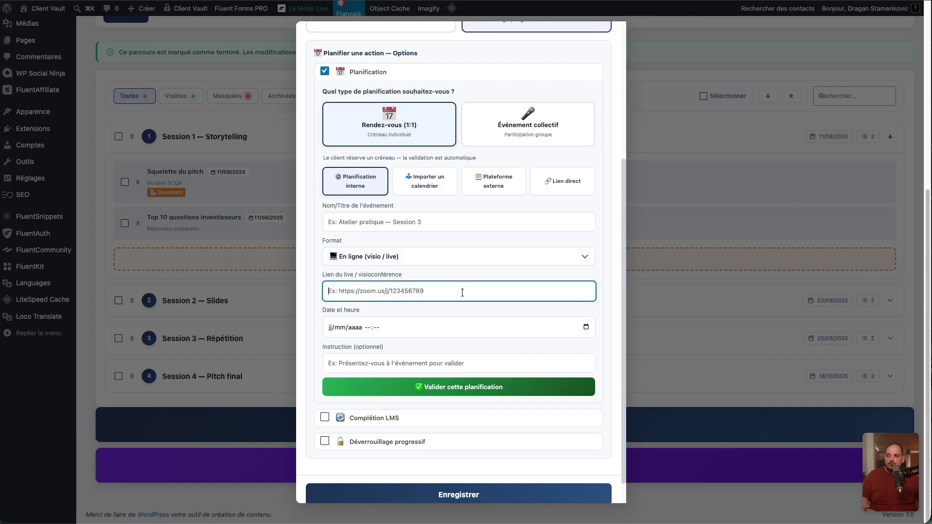
pyautogui.scroll(-2, 462, 293)
pyautogui.click(395, 228)
pyautogui.click(377, 246)
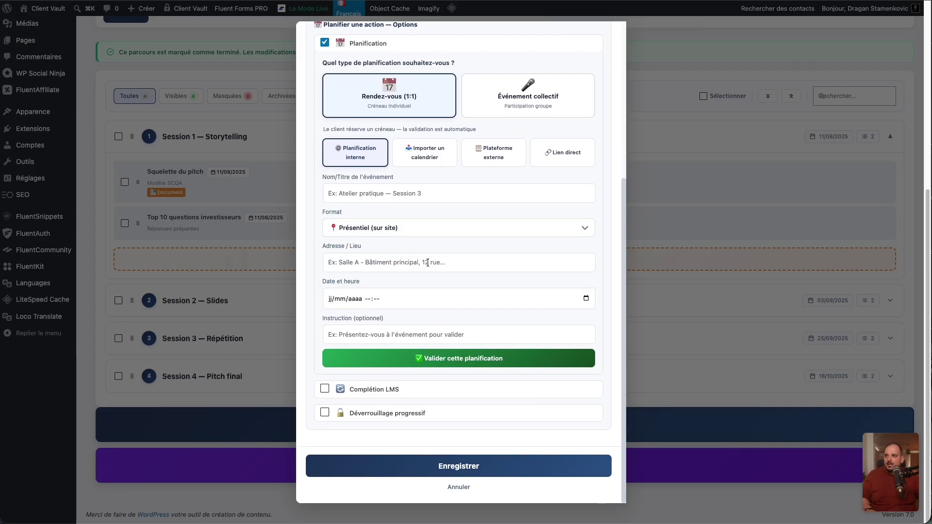
# Step: Examine the Adresse / Lieu, Date et heure and Instruction fields of the internal planning form
pyautogui.click(365, 263)
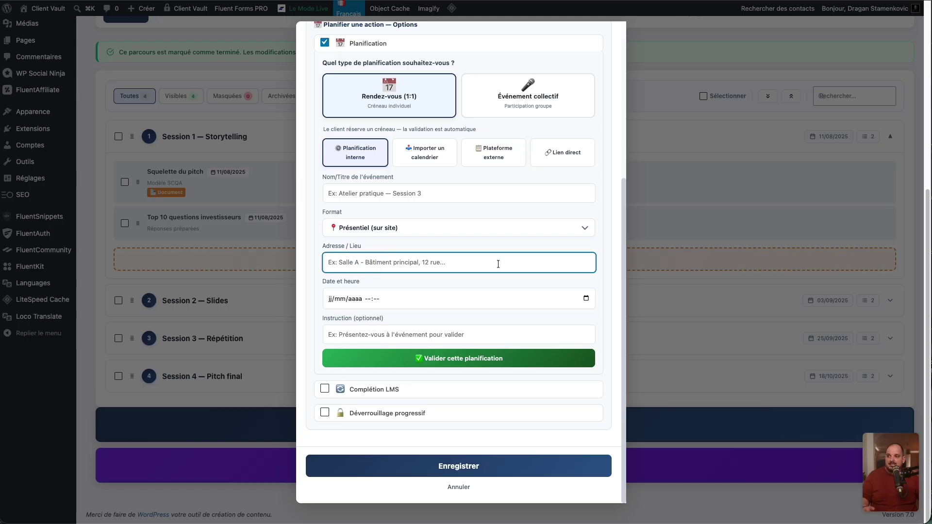
pyautogui.scroll(3, 431, 286)
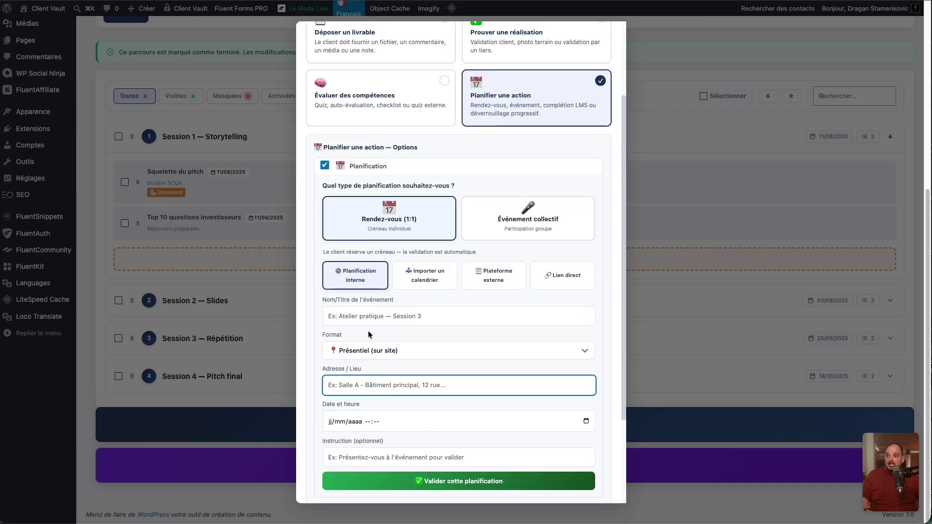
pyautogui.scroll(-3, 428, 357)
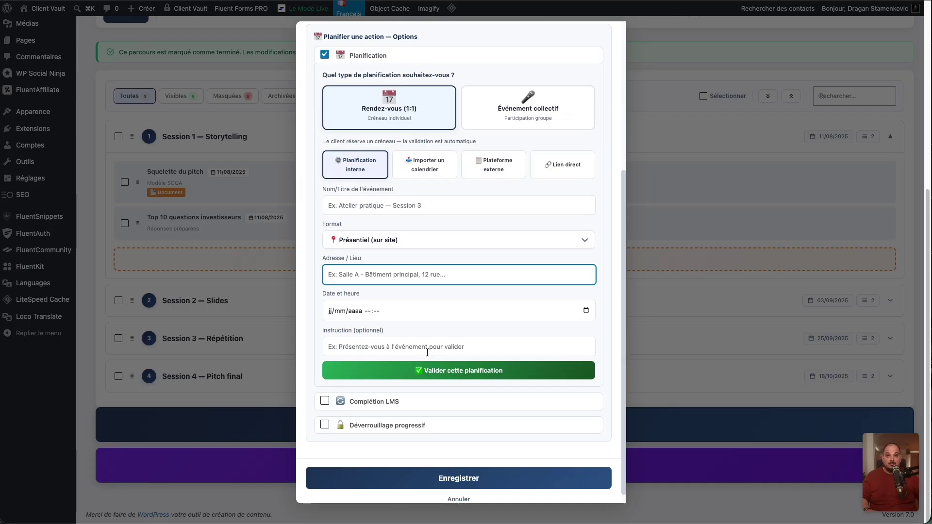
pyautogui.scroll(-1, 427, 351)
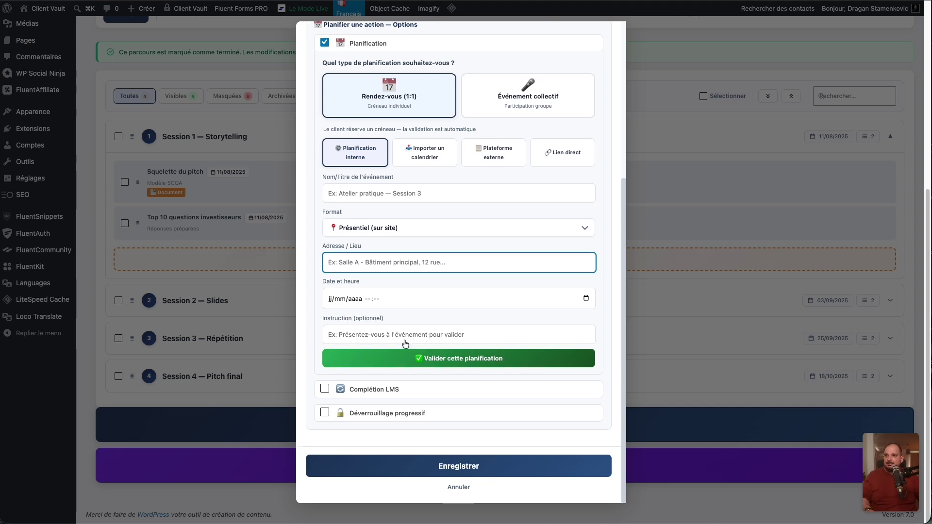
# Step: Switch the planning source to Importer un calendrier and browse the WordPress calendar plugins offered
pyautogui.click(411, 162)
pyautogui.click(363, 338)
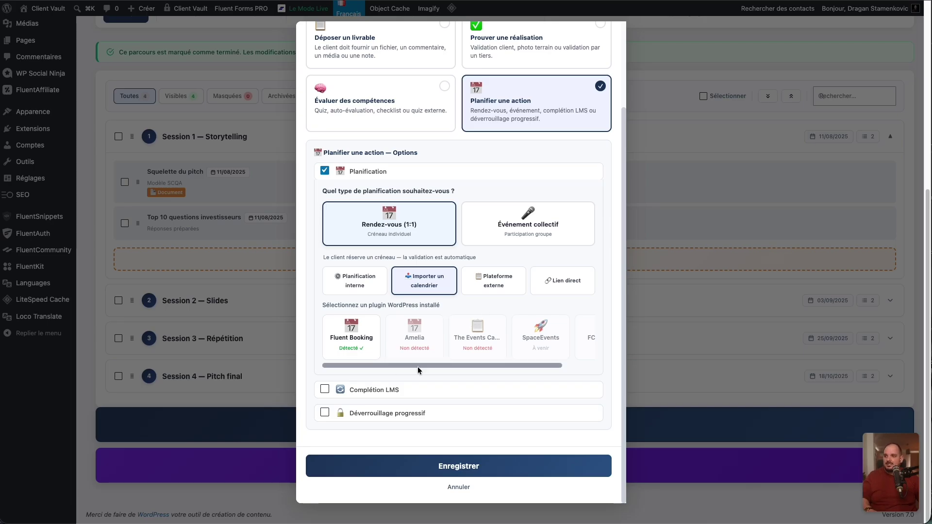
pyautogui.moveTo(427, 365); pyautogui.dragTo(499, 362)
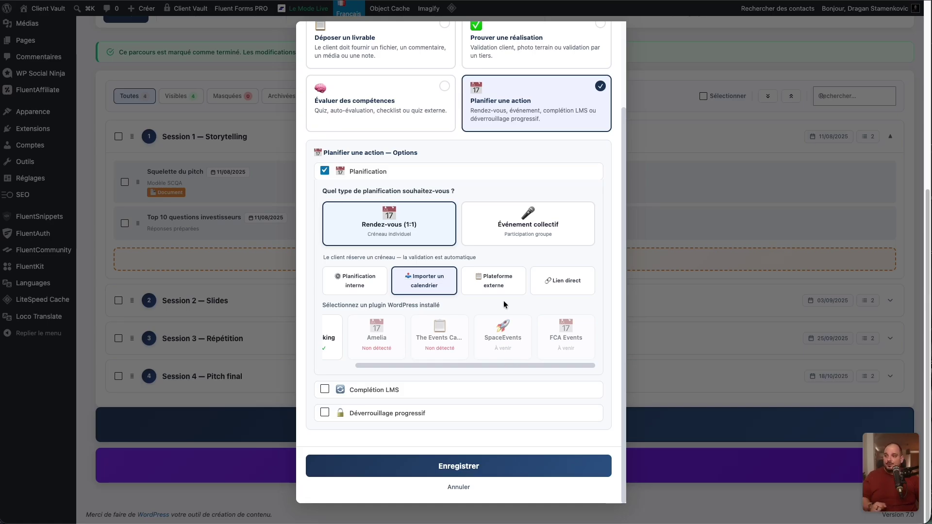
# Step: Switch the planning source to Plateforme externe and browse the external booking platforms offered
pyautogui.click(504, 286)
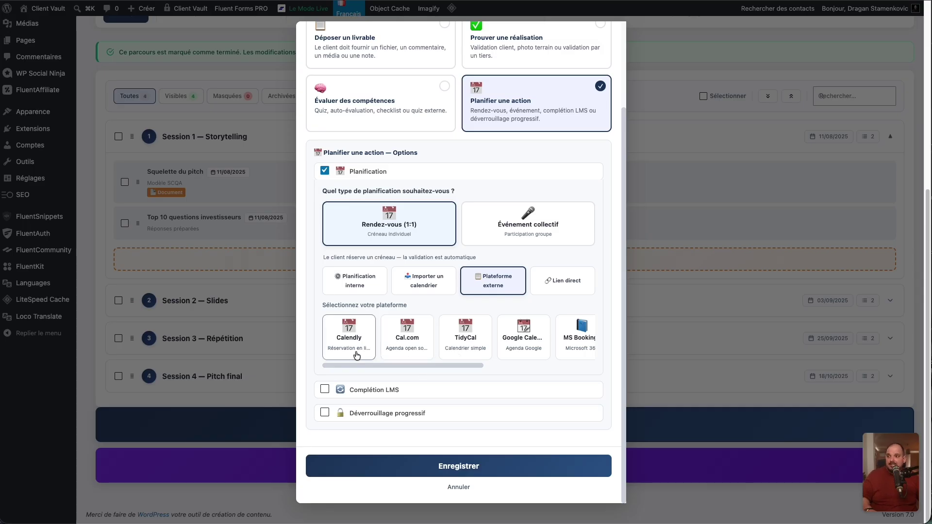
pyautogui.click(418, 370)
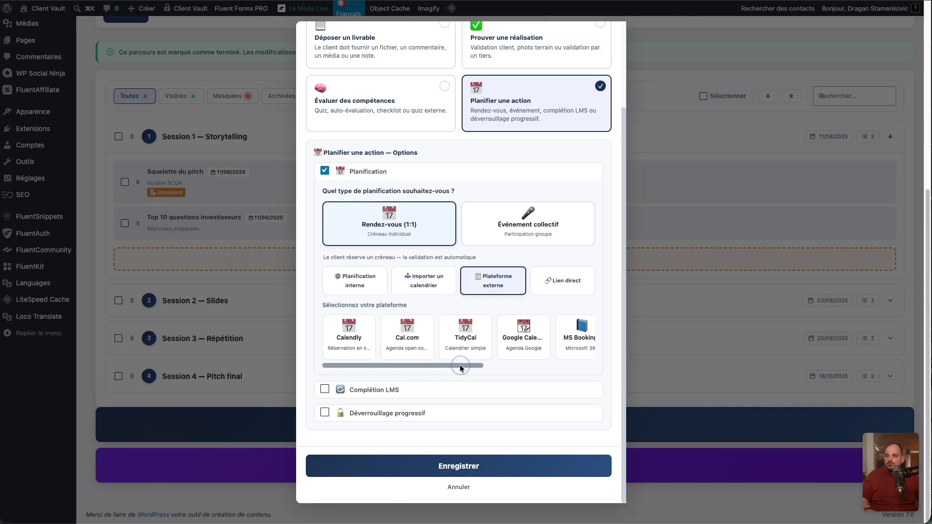
pyautogui.moveTo(459, 365); pyautogui.dragTo(543, 368)
# Step: Try the Lien direct source with Événement collectif, and return to Planification interne with Rendez-vous (1:1)
pyautogui.click(561, 280)
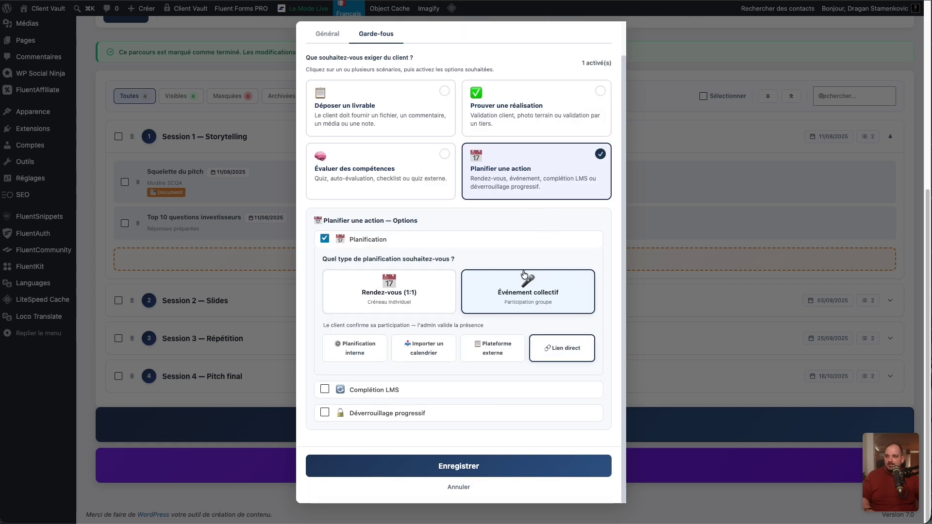
pyautogui.click(366, 349)
pyautogui.click(440, 305)
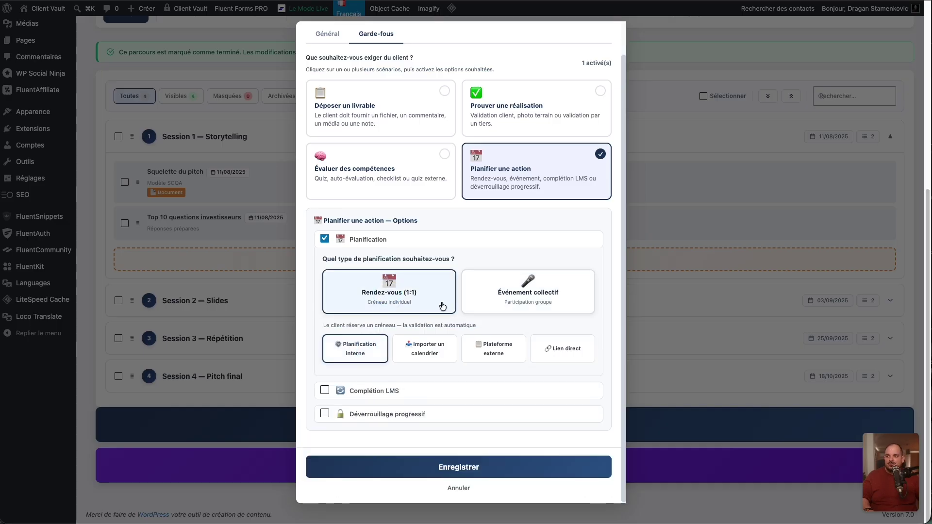
# Step: Replace the Planification option with Complétion LMS and choose Fluent Community to view its course search
pyautogui.click(325, 238)
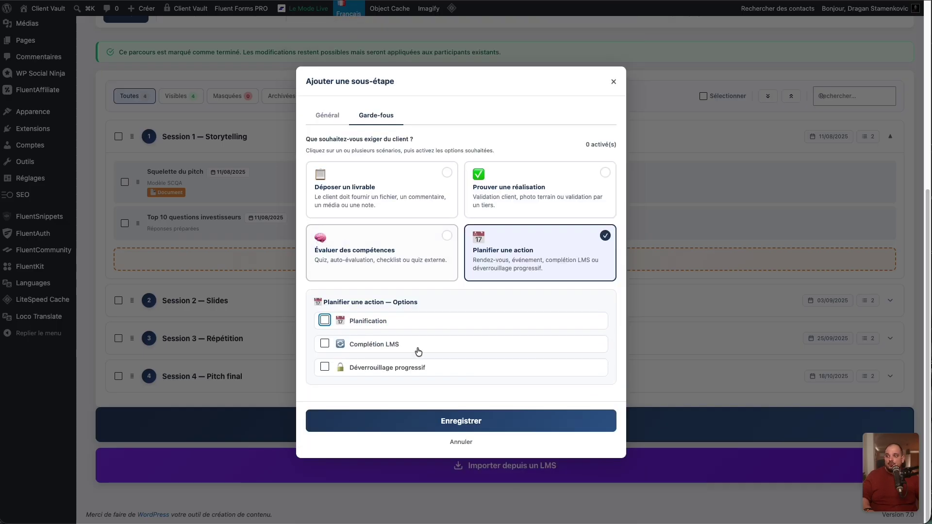
pyautogui.click(324, 344)
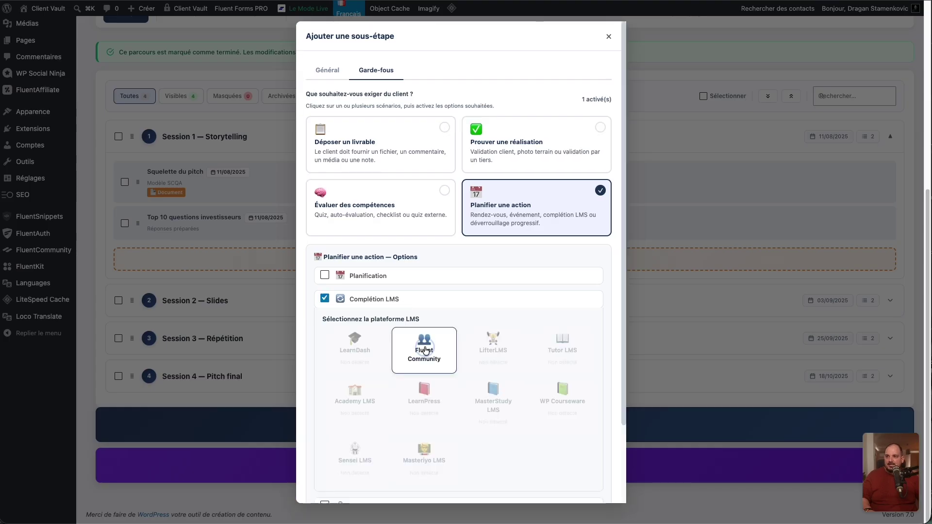
pyautogui.click(424, 358)
pyautogui.click(371, 343)
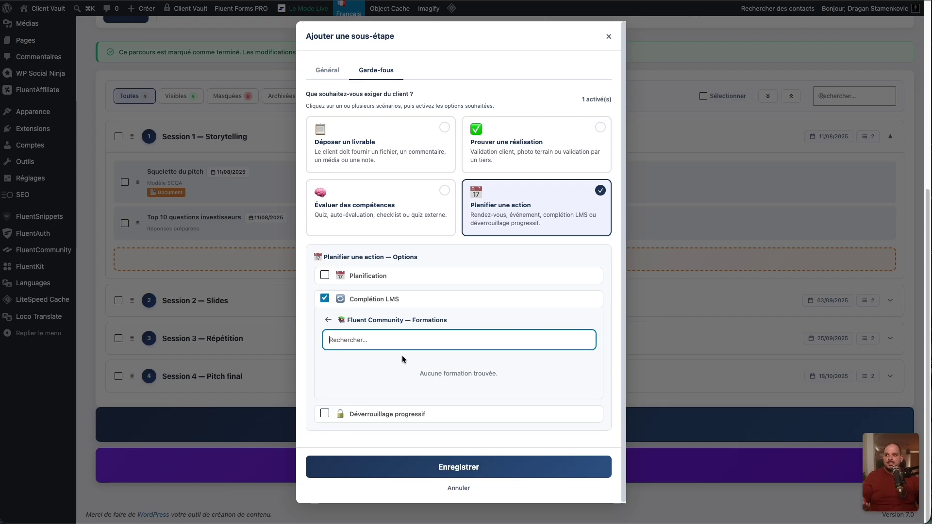
# Step: Replace Complétion LMS with Déverrouillage progressif and select Squelette du pitch and Top 10 questions investisseurs as prerequisite sub-steps
pyautogui.click(325, 299)
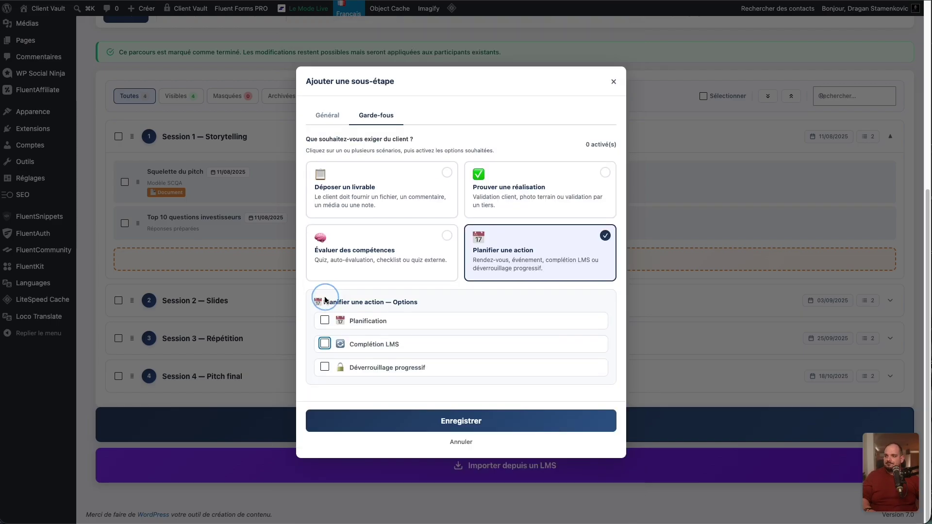
pyautogui.click(325, 367)
pyautogui.scroll(-3, 471, 386)
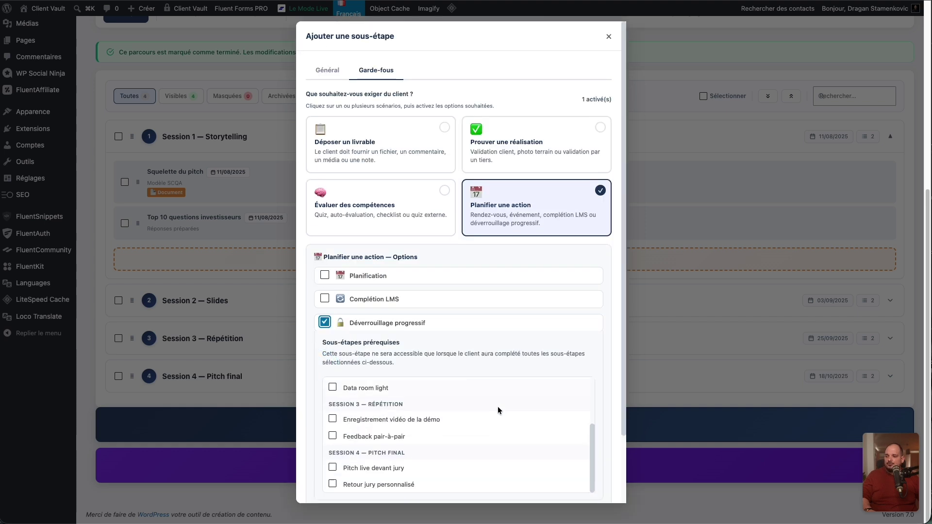
pyautogui.scroll(5, 604, 368)
pyautogui.moveTo(594, 435); pyautogui.dragTo(593, 383)
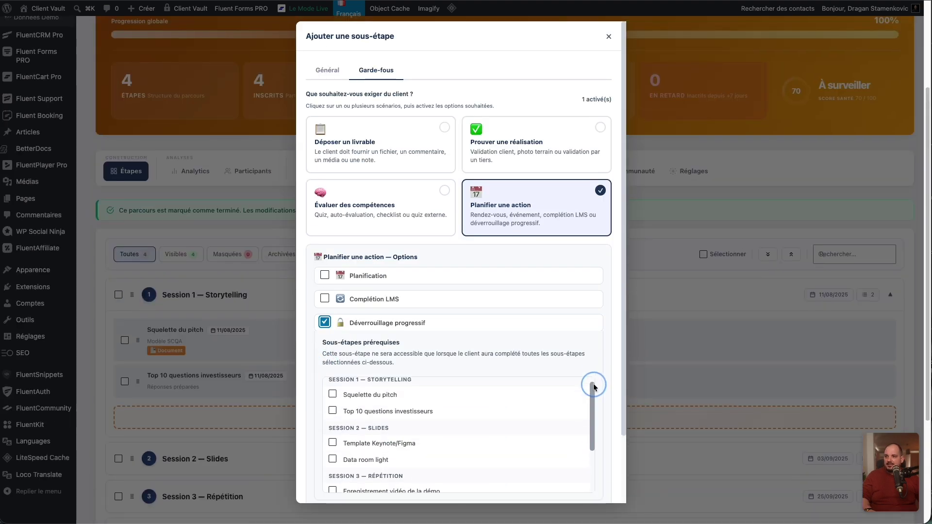
pyautogui.click(343, 404)
pyautogui.click(333, 433)
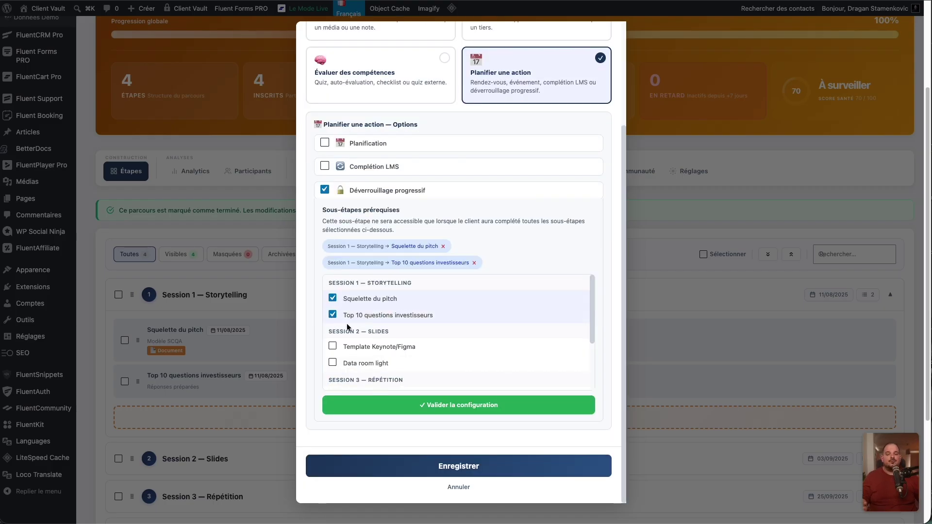
# Step: Disable Déverrouillage progressif, clear all the safeguard scenarios and close the sub-step dialog without saving
pyautogui.click(325, 189)
pyautogui.click(586, 175)
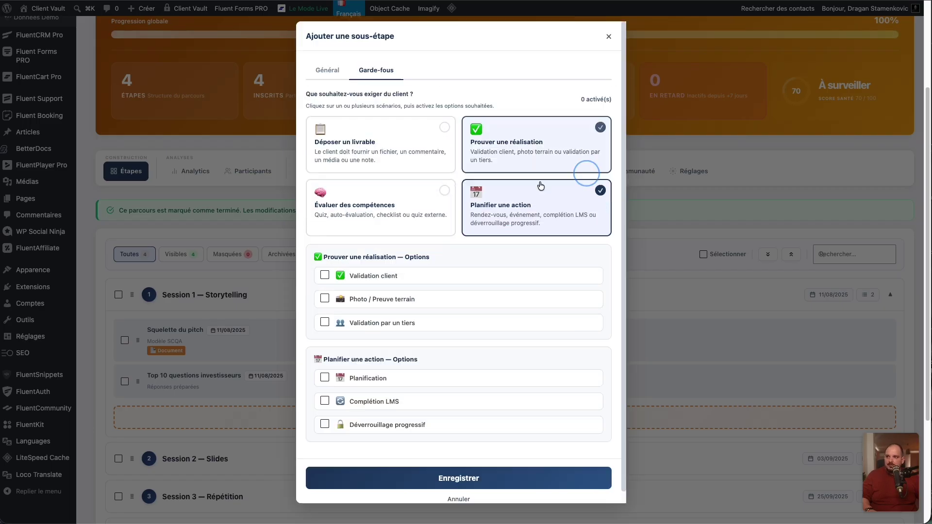
pyautogui.click(348, 145)
pyautogui.click(386, 194)
pyautogui.click(526, 189)
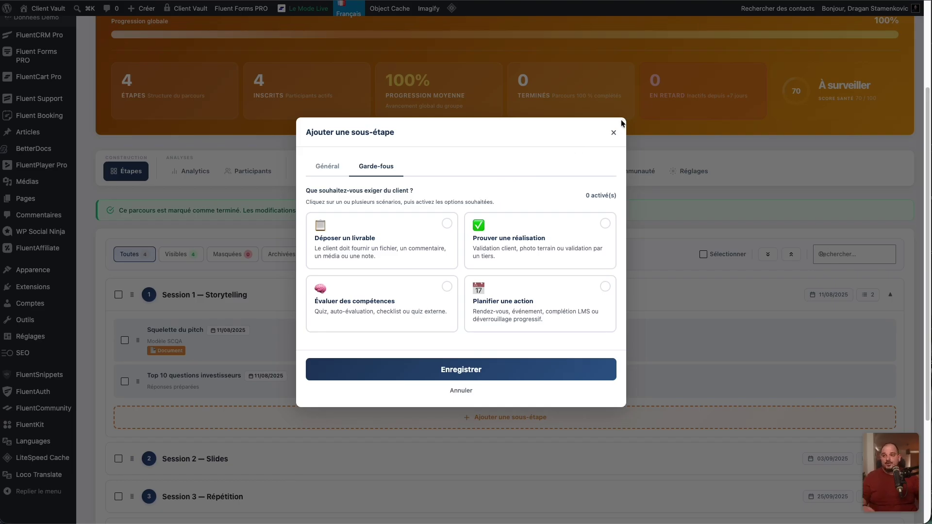
pyautogui.click(614, 133)
# Step: Open the Masterclass Collective journey's Analytics and examine the Score de santé du parcours section
pyautogui.scroll(-3, 456, 338)
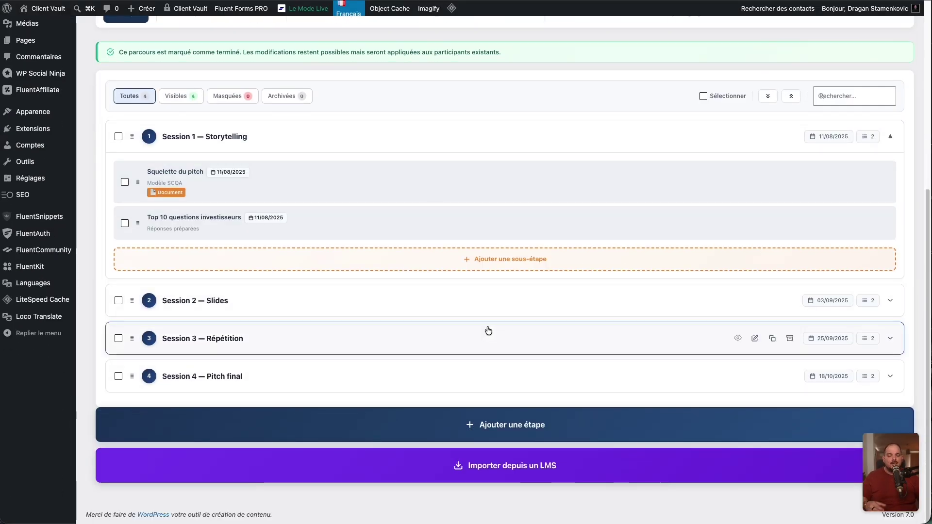
pyautogui.scroll(5, 462, 316)
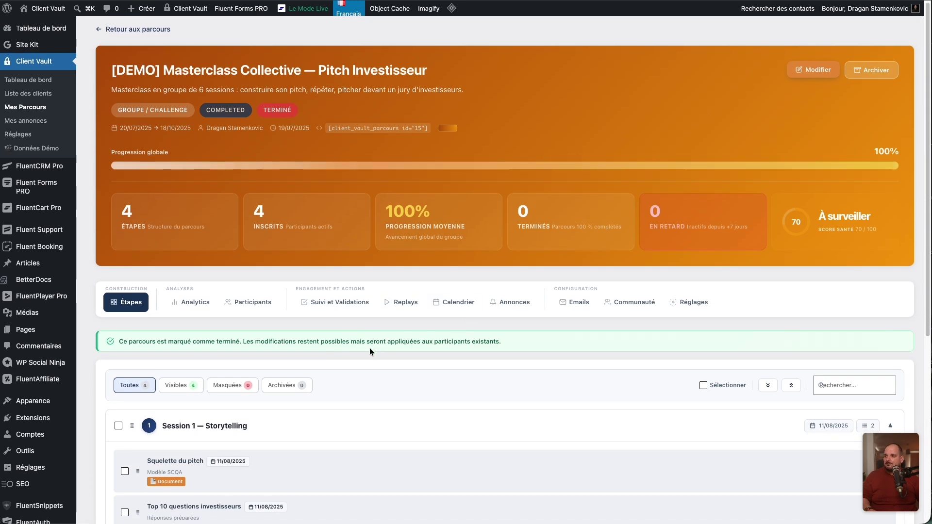
pyautogui.scroll(-3, 369, 348)
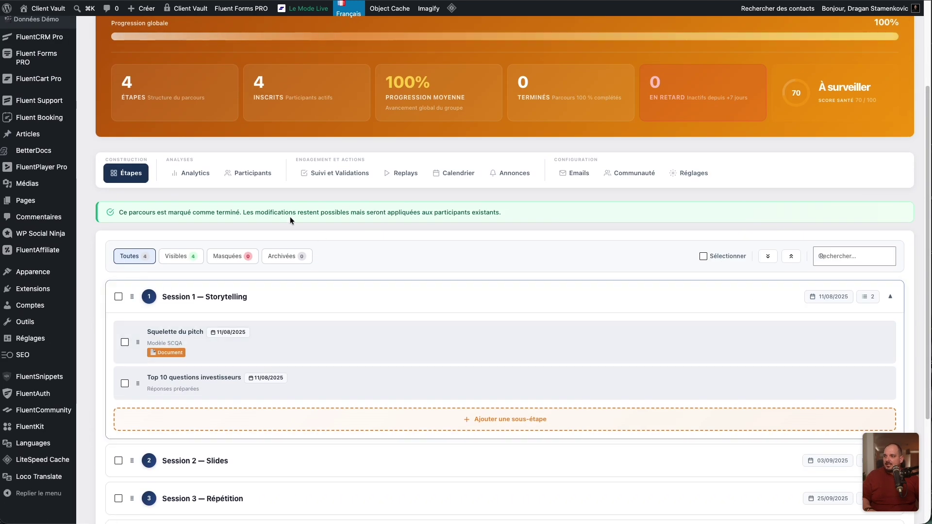
pyautogui.click(204, 176)
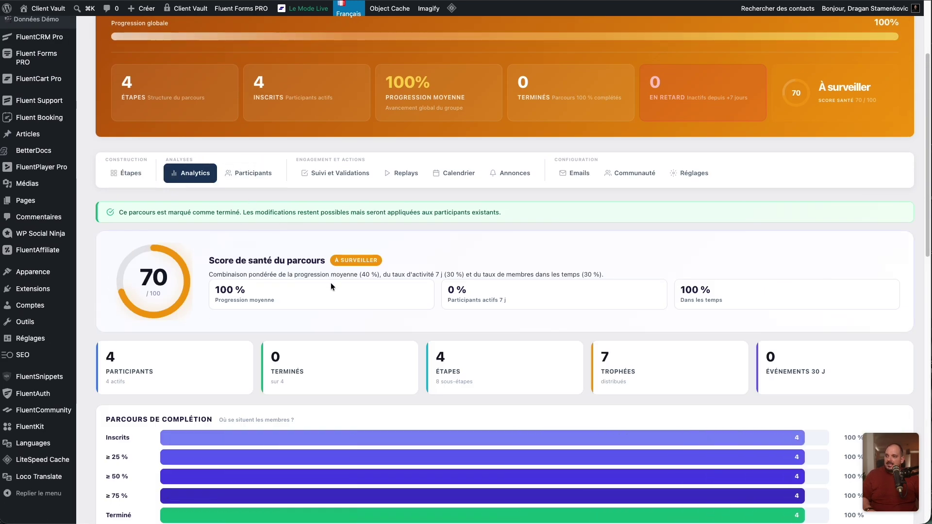
pyautogui.scroll(-4, 311, 303)
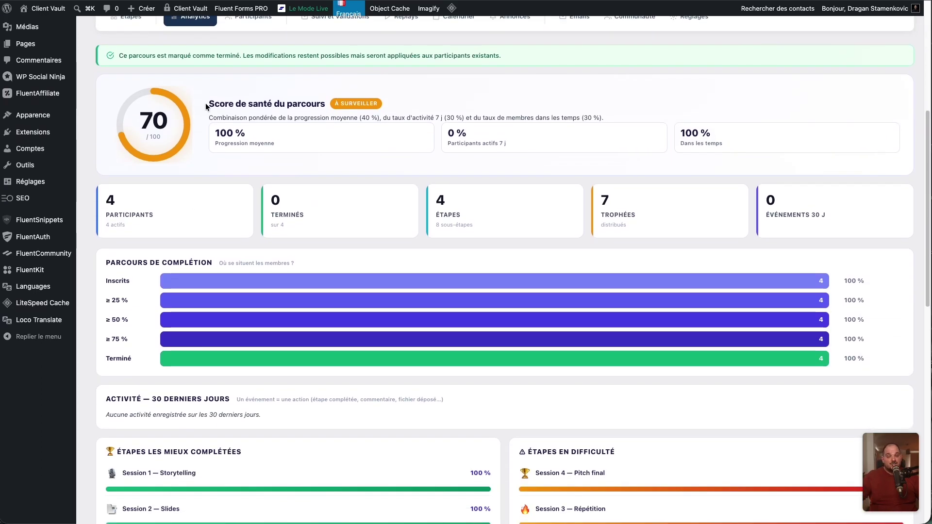
pyautogui.moveTo(207, 103)
pyautogui.mouseDown()
pyautogui.moveTo(474, 108)
pyautogui.moveTo(792, 147)
pyautogui.mouseUp()
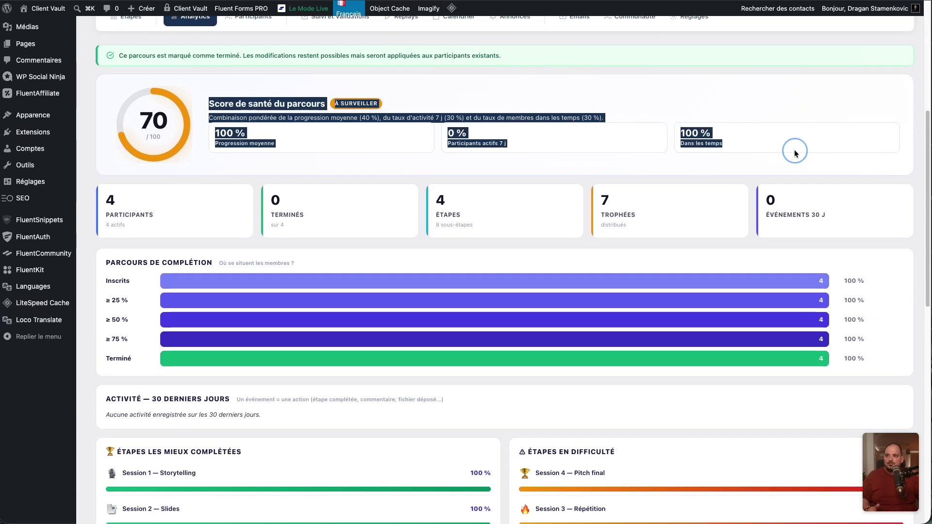
# Step: Examine the Parcours de complétion chart and its completion thresholds for enrolled members
pyautogui.scroll(-3, 532, 251)
pyautogui.moveTo(120, 156); pyautogui.dragTo(332, 163)
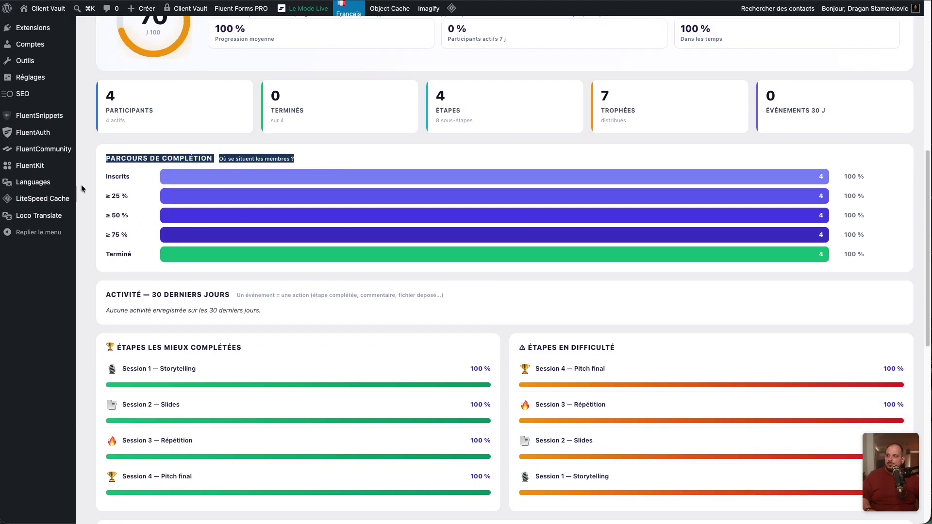
pyautogui.click(178, 178)
pyautogui.moveTo(105, 195); pyautogui.dragTo(130, 196)
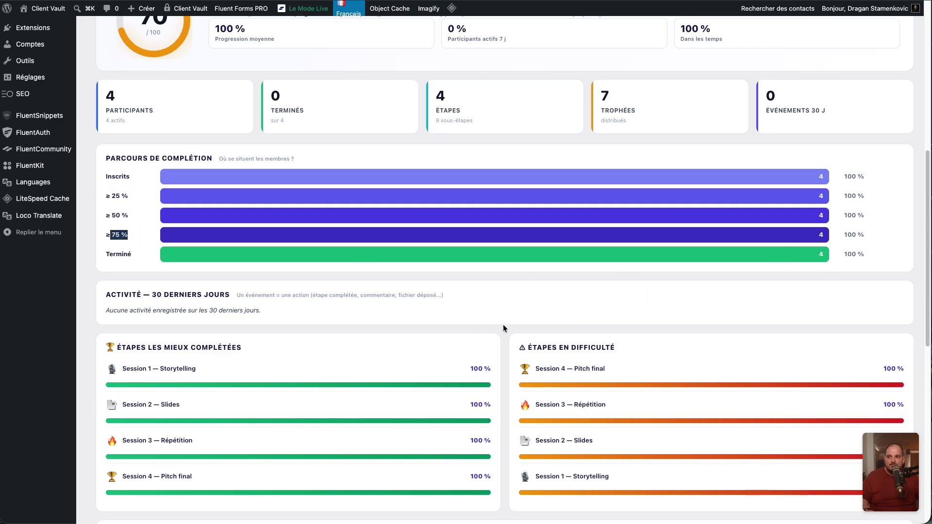
pyautogui.scroll(-5, 467, 328)
pyautogui.scroll(3, 466, 328)
pyautogui.moveTo(115, 200); pyautogui.dragTo(232, 237)
# Step: Examine the Étapes les mieux complétées and Étapes en difficulté rankings
pyautogui.scroll(-3, 208, 268)
pyautogui.moveTo(126, 100); pyautogui.dragTo(265, 113)
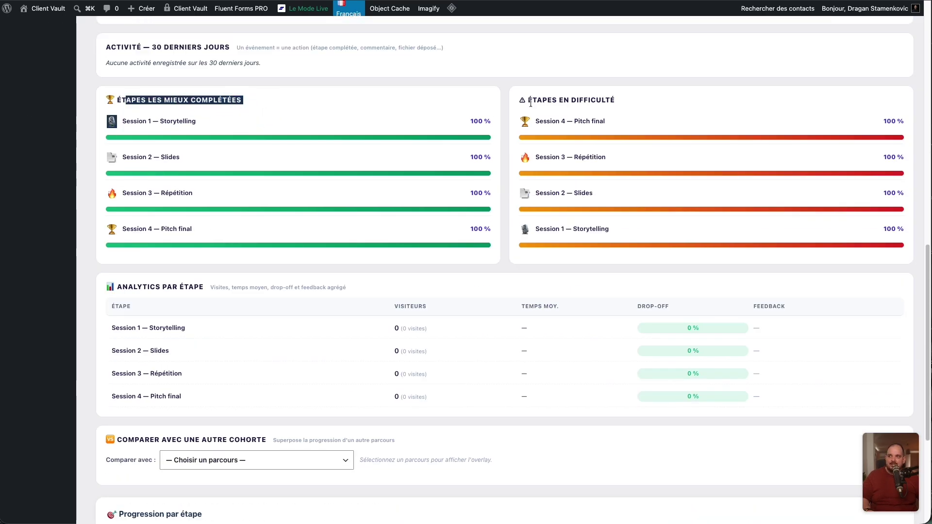
pyautogui.moveTo(530, 103); pyautogui.dragTo(631, 108)
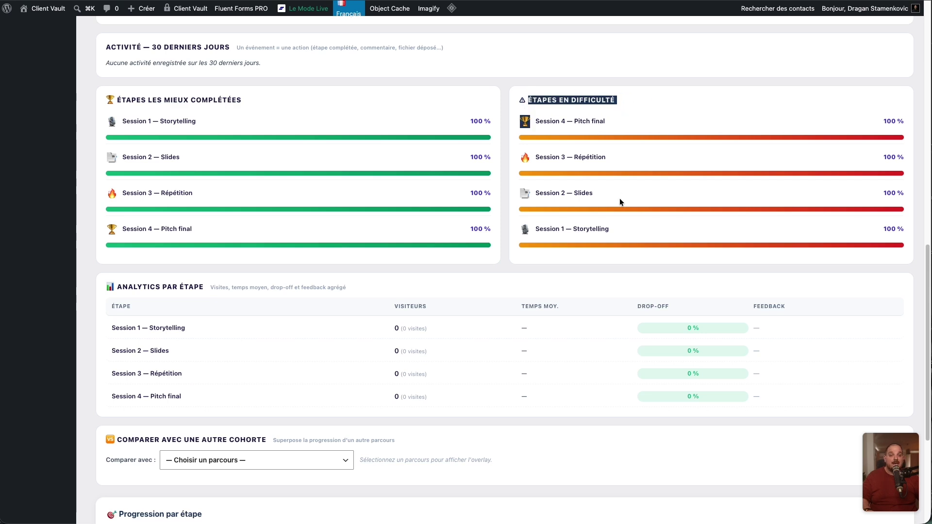
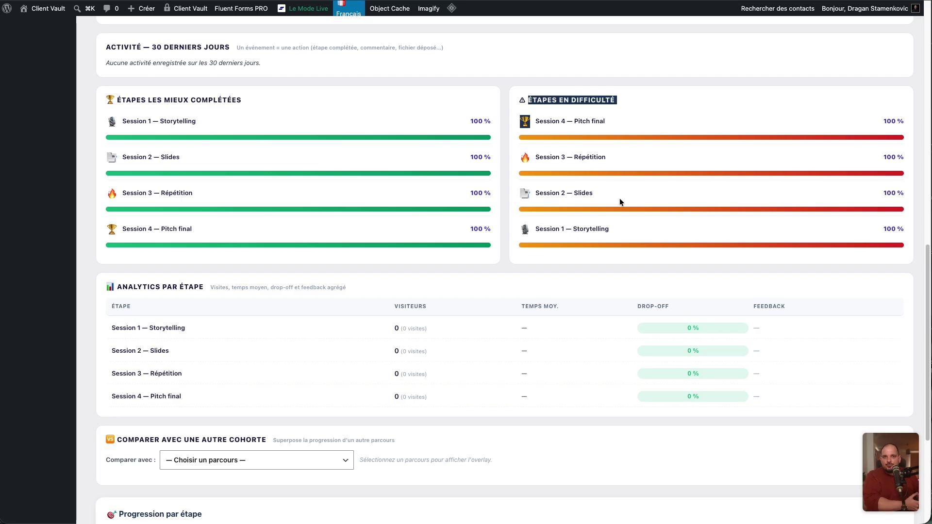
# Step: Examine the Comparer avec une autre cohorte section and its list of journeys, leaving without choosing one
pyautogui.scroll(-3, 392, 344)
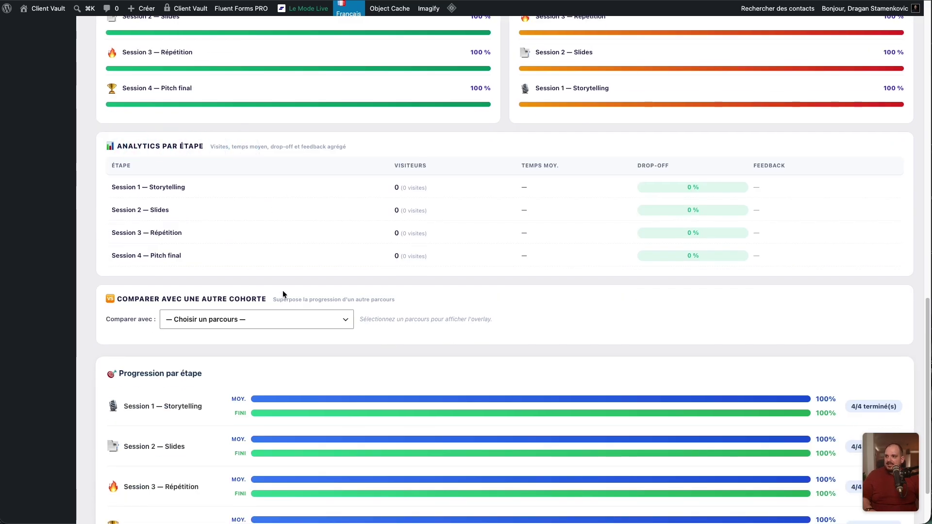
pyautogui.scroll(-1, 282, 290)
pyautogui.moveTo(117, 243); pyautogui.dragTo(268, 246)
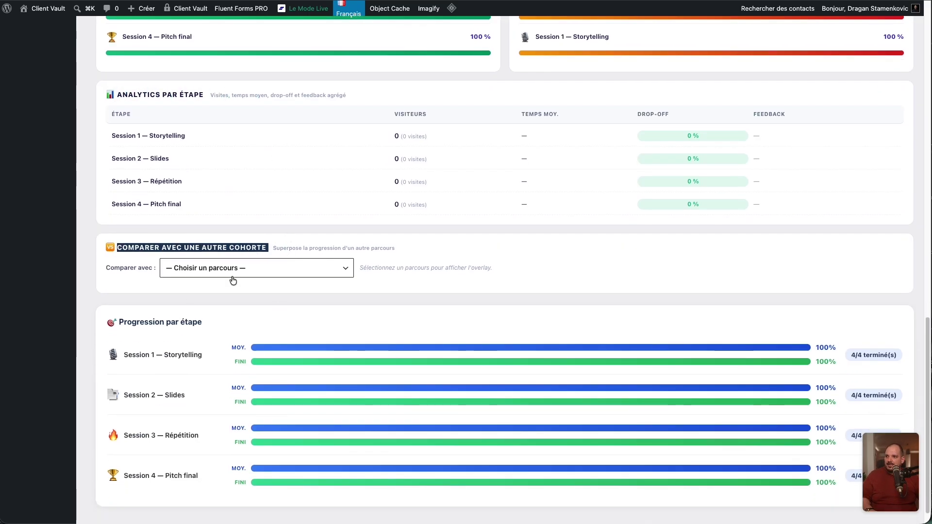
pyautogui.click(232, 274)
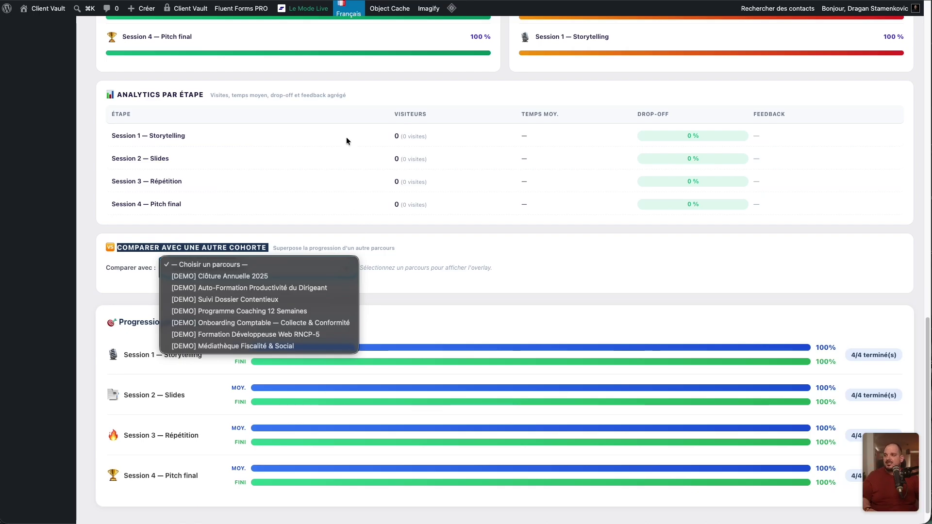
pyautogui.click(95, 327)
# Step: Look over the Progression par étape section and open the journey's Participants view
pyautogui.scroll(-1, 158, 358)
pyautogui.moveTo(124, 297); pyautogui.dragTo(247, 298)
pyautogui.scroll(15, 597, 377)
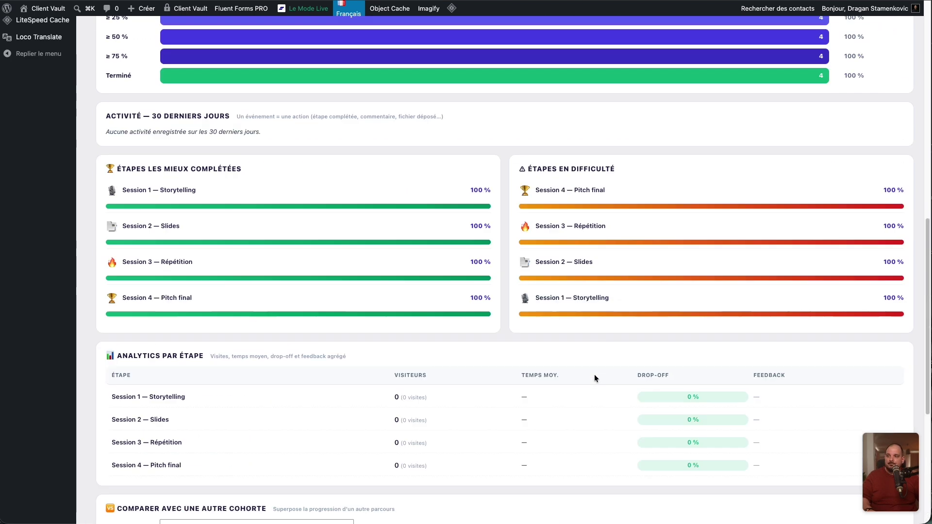
pyautogui.click(249, 305)
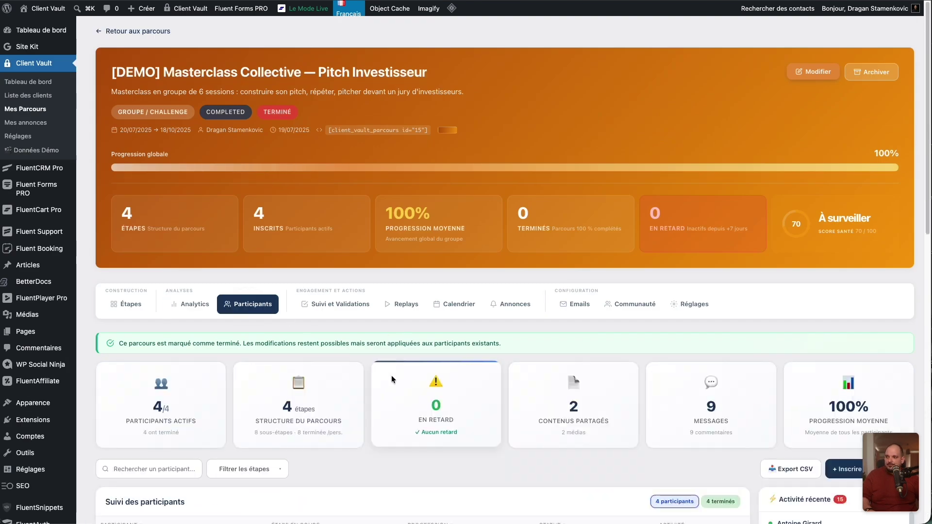
# Step: Look over the participant tracking list, recent activity and the distribution of participants by progress level
pyautogui.scroll(-6, 388, 383)
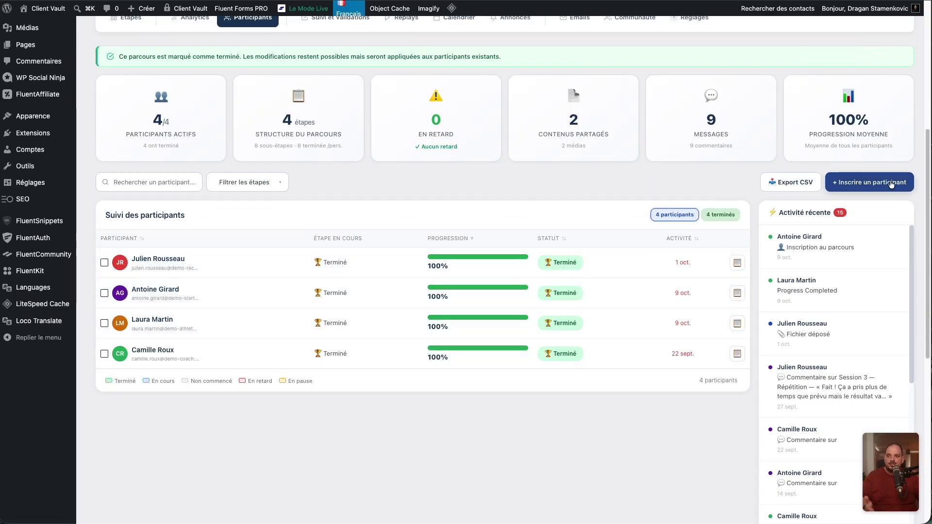
pyautogui.scroll(-3, 867, 373)
pyautogui.scroll(-1, 830, 234)
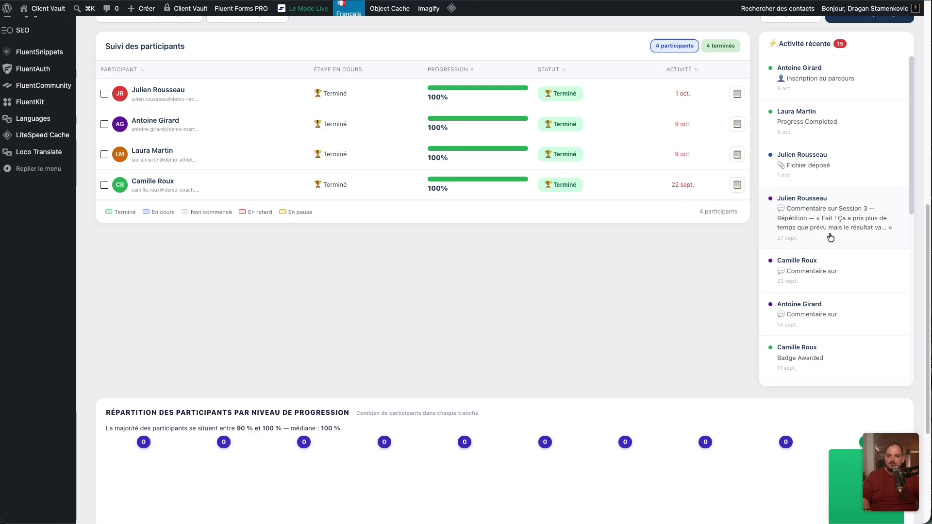
pyautogui.scroll(2, 624, 316)
pyautogui.scroll(-6, 426, 348)
pyautogui.moveTo(116, 211); pyautogui.dragTo(325, 209)
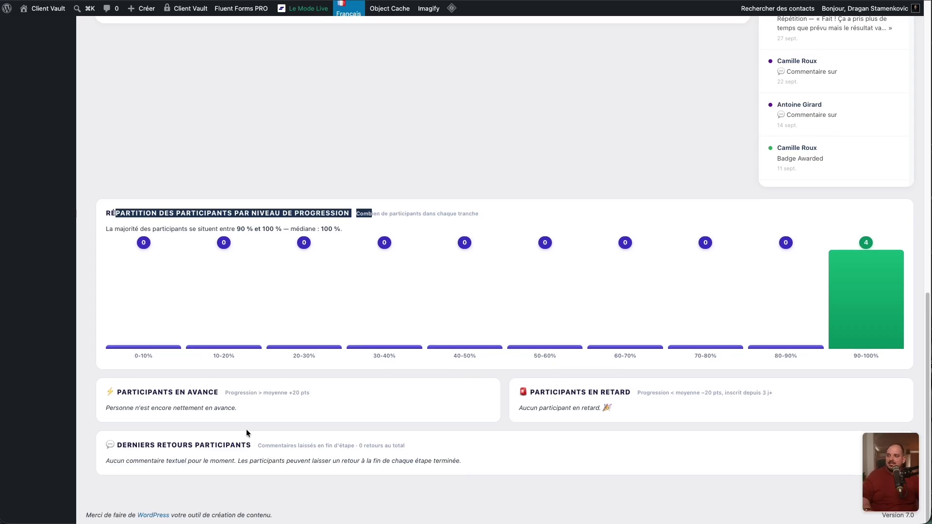
# Step: Open the journey's Suivi et Validations view and look over its status totals and photo submissions
pyautogui.scroll(12, 246, 429)
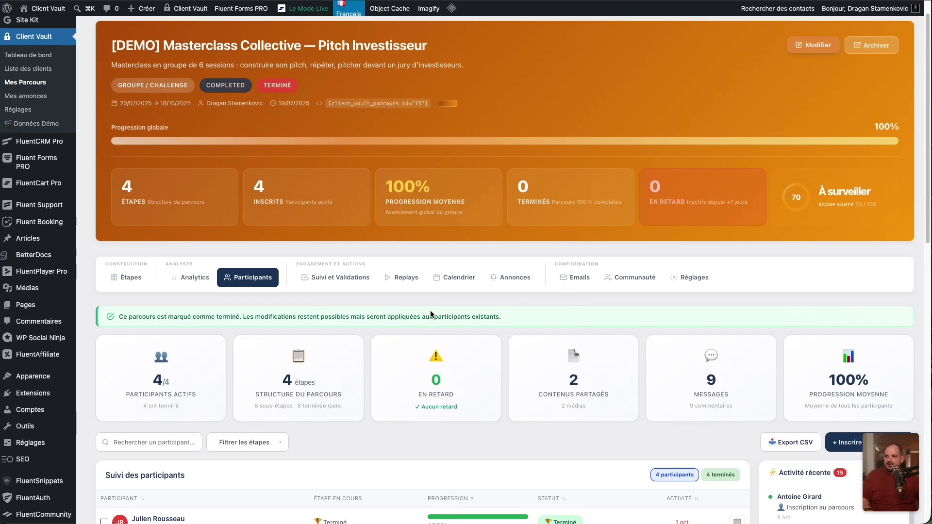
pyautogui.click(340, 277)
pyautogui.scroll(-2, 367, 333)
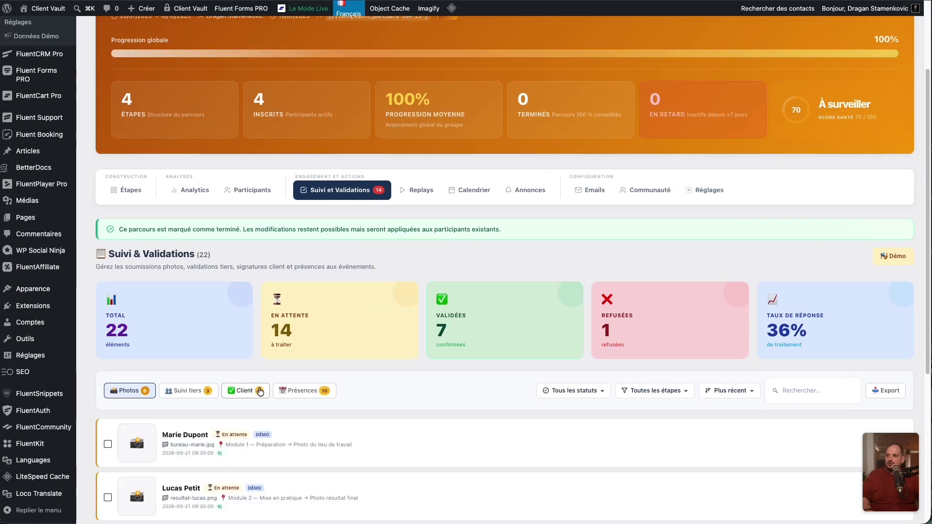
pyautogui.scroll(-6, 253, 405)
pyautogui.scroll(2, 253, 406)
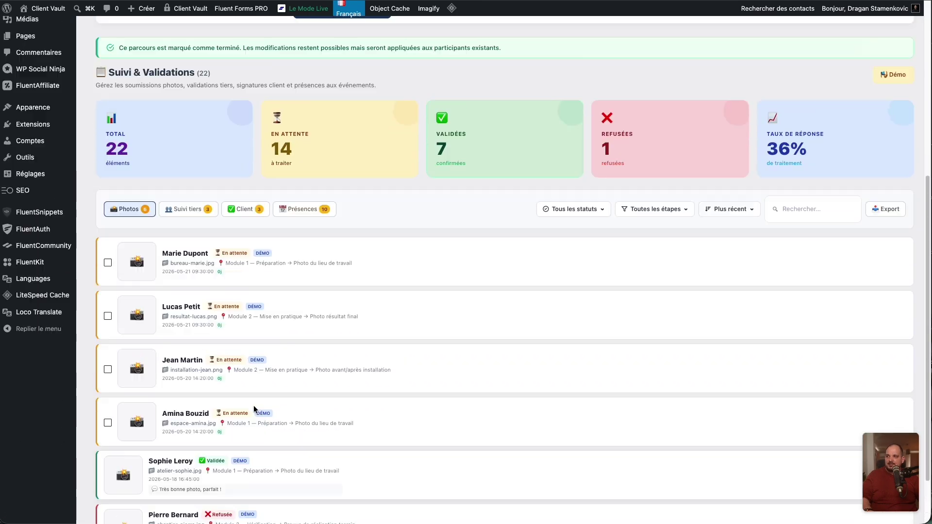
pyautogui.scroll(3, 430, 319)
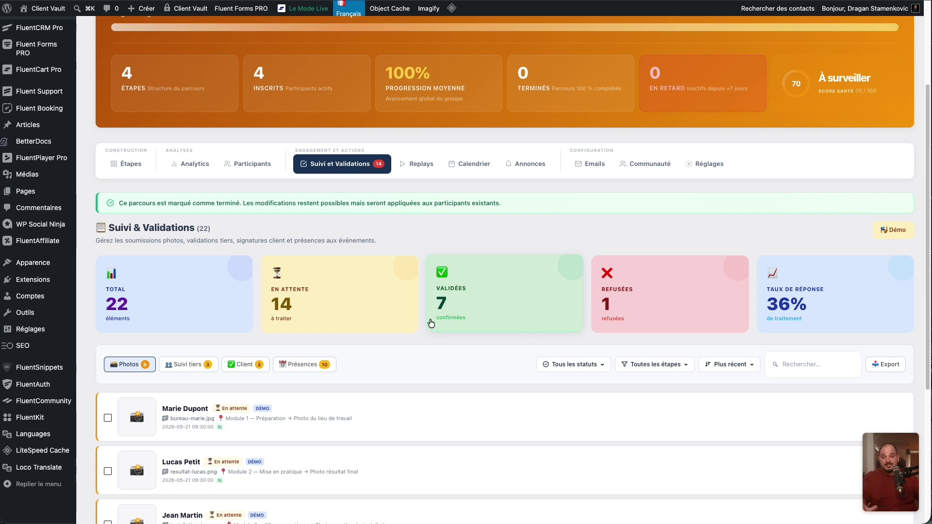
# Step: Try to validate one of the pending photo submissions in the Photos list
pyautogui.scroll(-5, 424, 331)
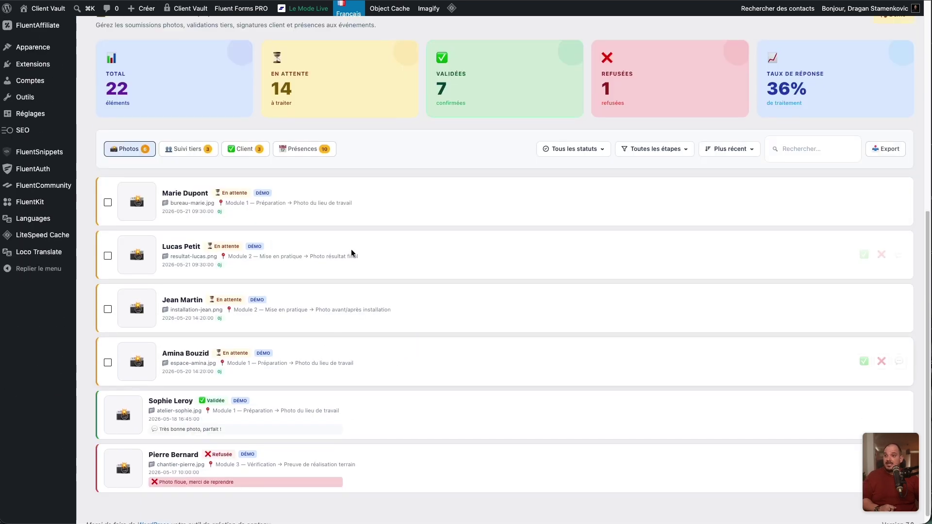
pyautogui.scroll(-1, 222, 259)
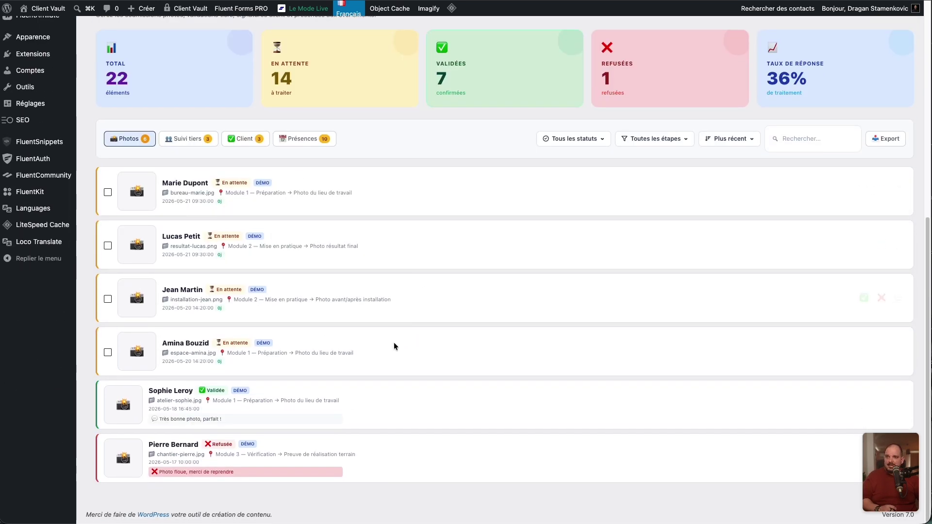
pyautogui.click(864, 192)
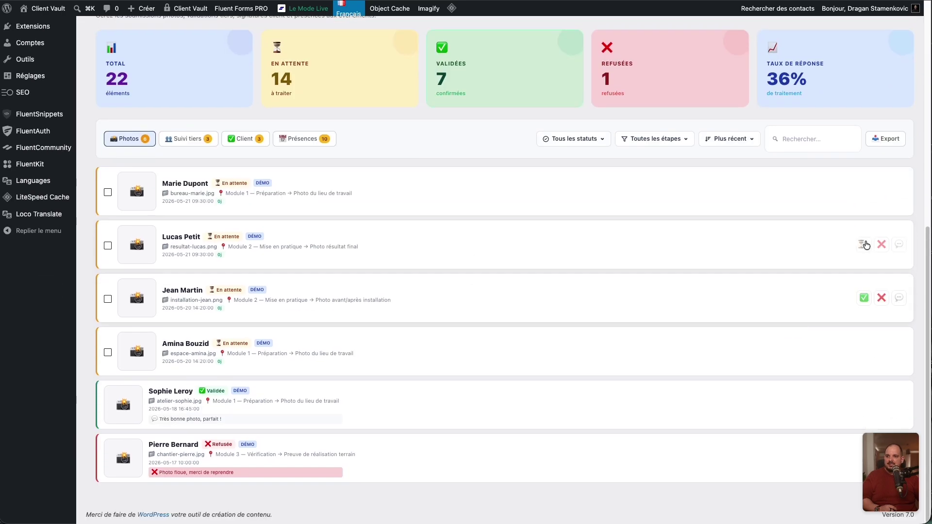
pyautogui.scroll(-2, 589, 336)
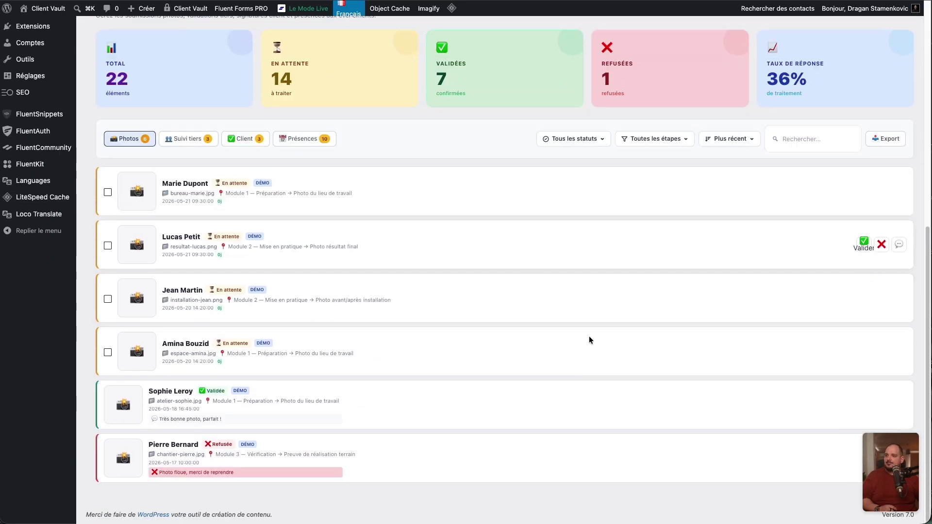
# Step: Open the journey's Replays view and look over its replay library
pyautogui.scroll(10, 376, 264)
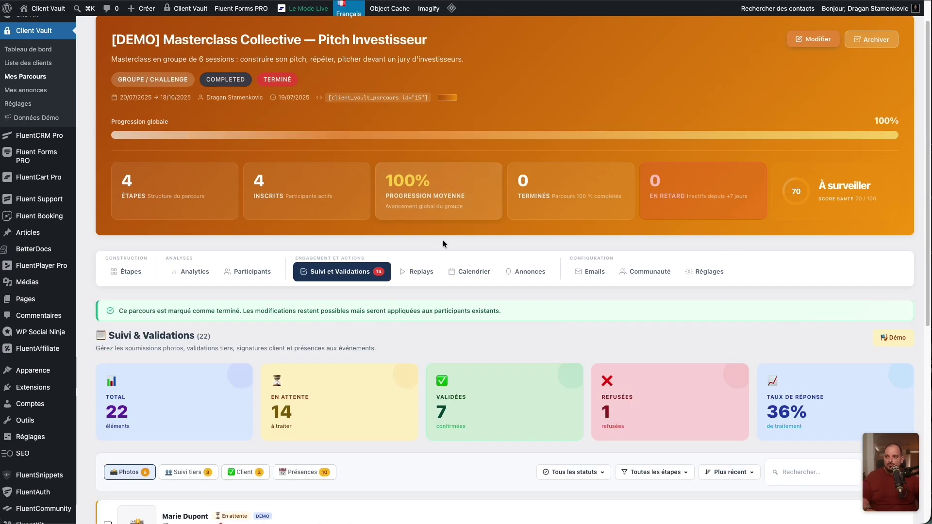
pyautogui.click(420, 276)
pyautogui.scroll(-2, 399, 323)
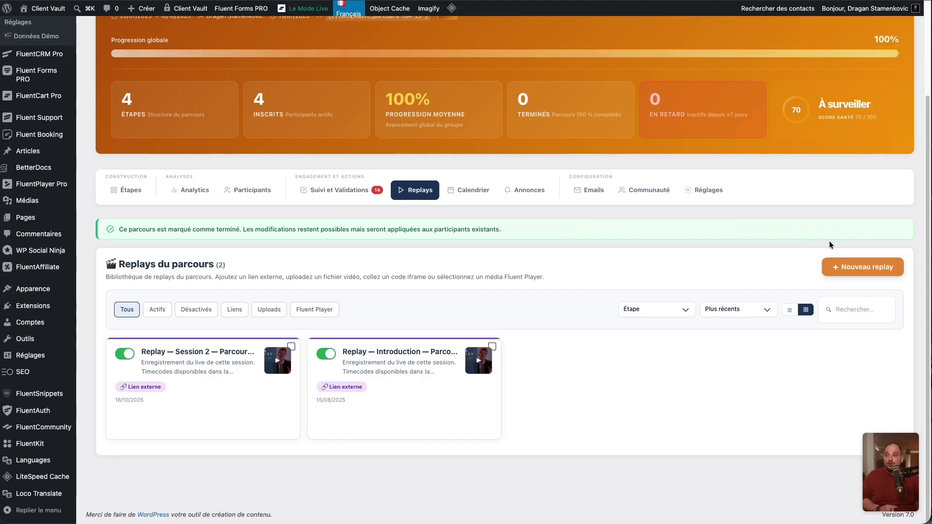
# Step: Look over the past events in the journey's Calendrier view, then open its Annonces view
pyautogui.click(472, 190)
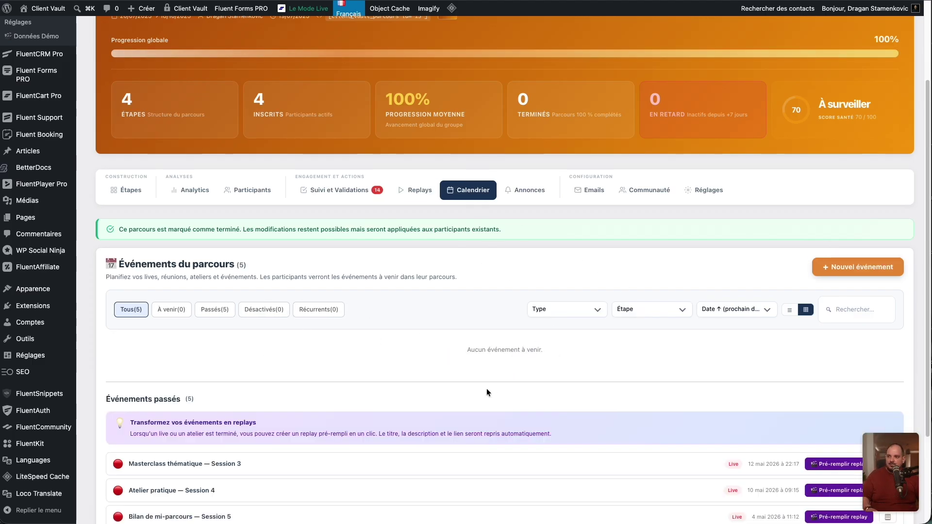
pyautogui.scroll(-3, 486, 385)
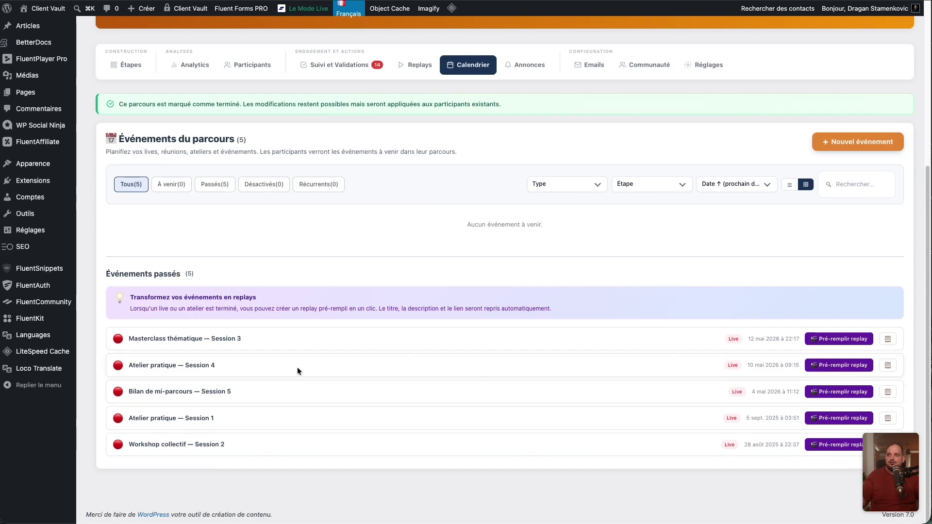
pyautogui.scroll(3, 526, 310)
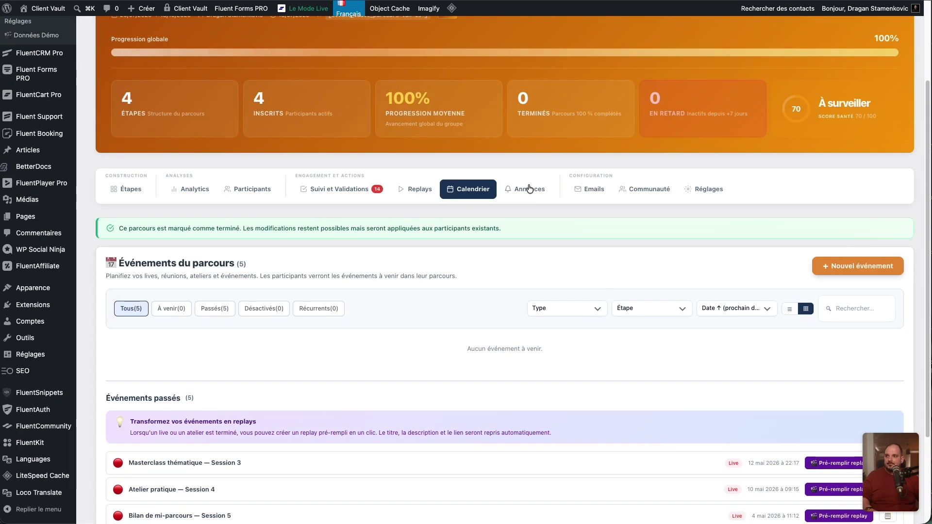
pyautogui.click(529, 189)
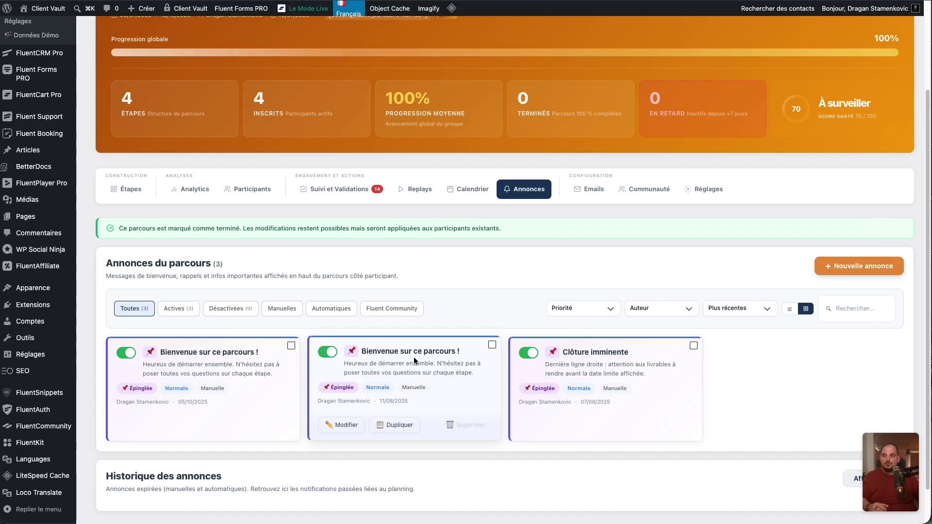
# Step: Open the journey's Emails settings and inspect the templates for Rappel avant échéance and Alerte sous-étape en retard
pyautogui.click(600, 191)
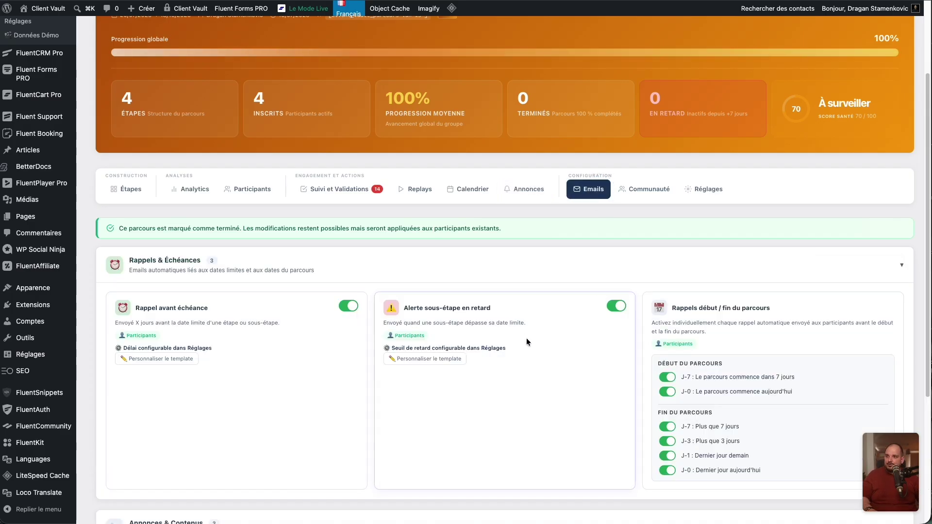
pyautogui.scroll(-4, 502, 335)
pyautogui.scroll(2, 170, 141)
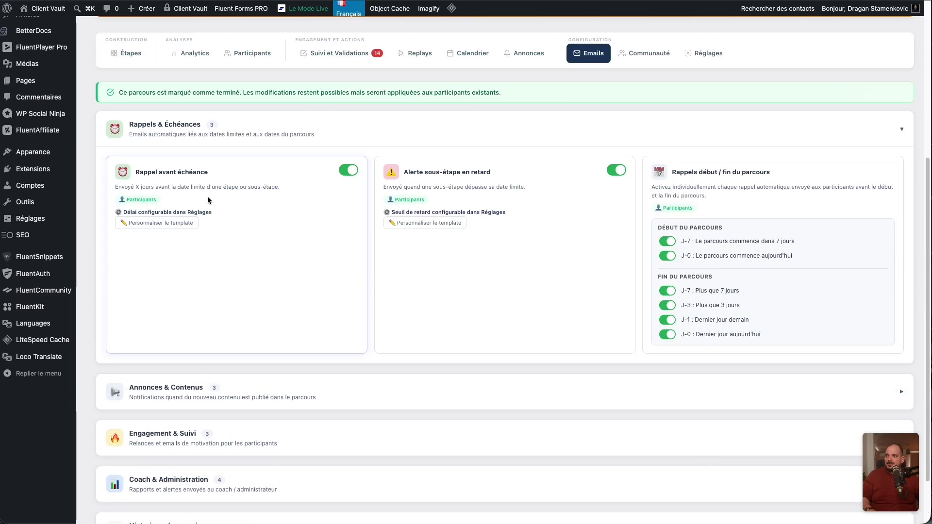
pyautogui.click(161, 236)
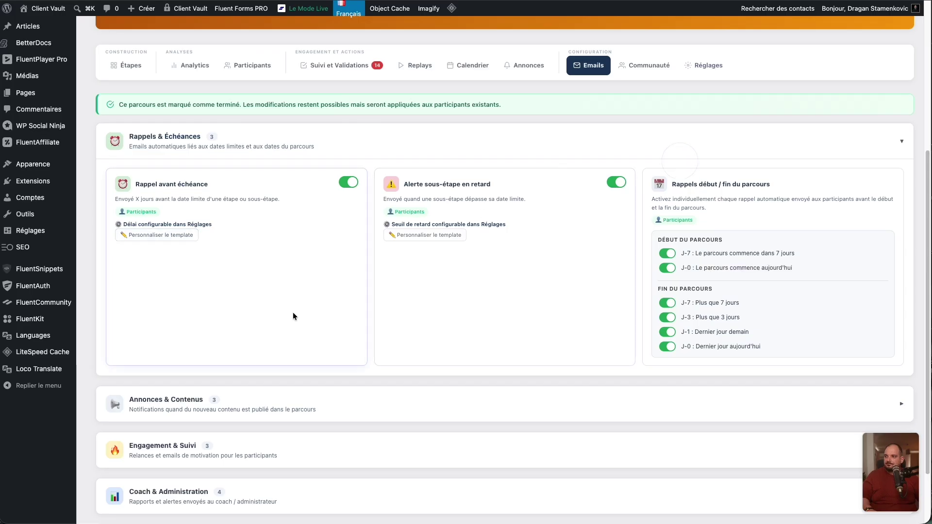
pyautogui.click(427, 235)
pyautogui.click(681, 162)
pyautogui.scroll(-3, 679, 175)
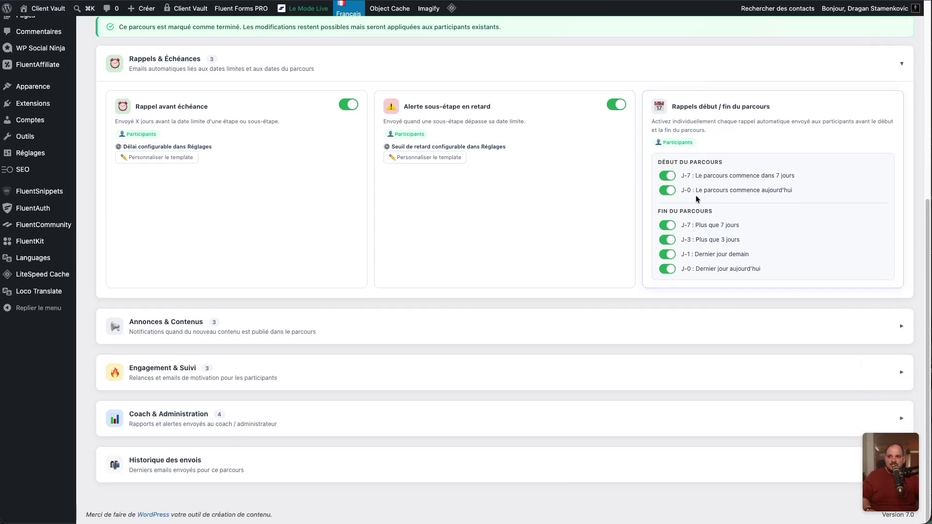
# Step: Expand and look over the Annonces & Contenus, Engagement & Suivi and Coach & Administration email sections
pyautogui.click(175, 339)
pyautogui.scroll(-5, 174, 253)
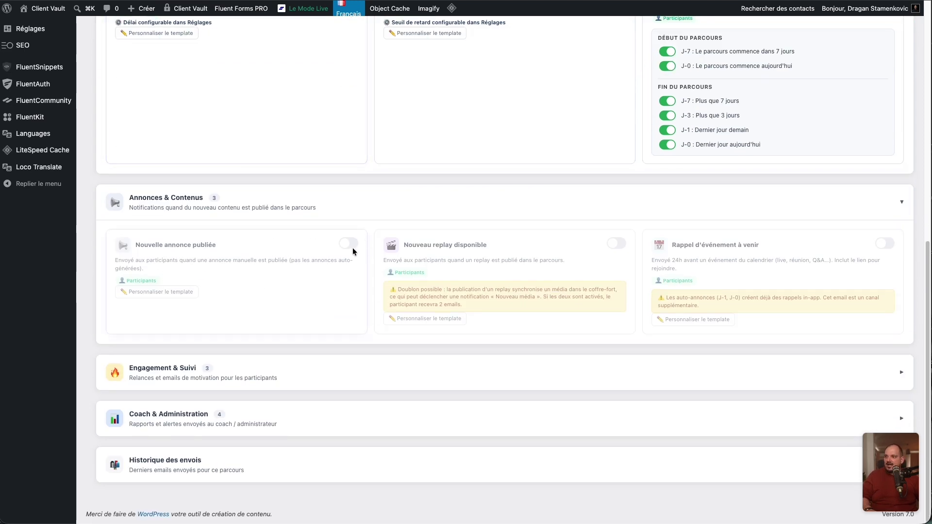
pyautogui.click(202, 377)
pyautogui.scroll(-4, 378, 266)
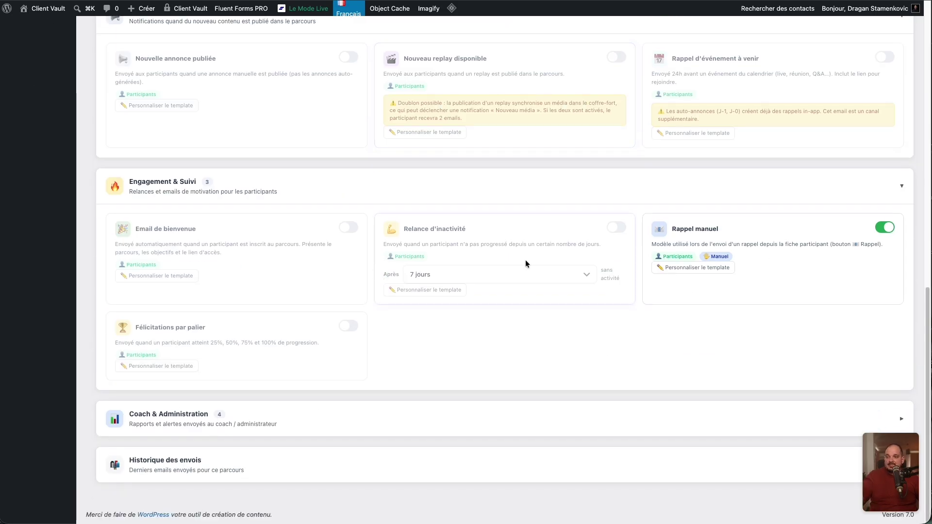
pyautogui.click(168, 418)
pyautogui.scroll(-5, 339, 354)
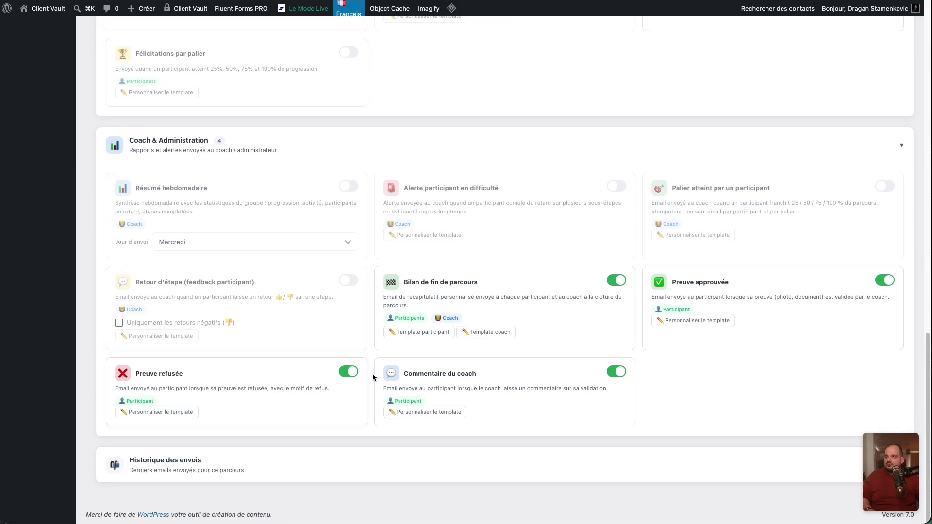
# Step: Inspect the participant and coach email templates of Bilan de fin de parcours, closing each without changes
pyautogui.click(419, 334)
pyautogui.scroll(-2, 450, 312)
pyautogui.scroll(2, 451, 312)
pyautogui.click(681, 159)
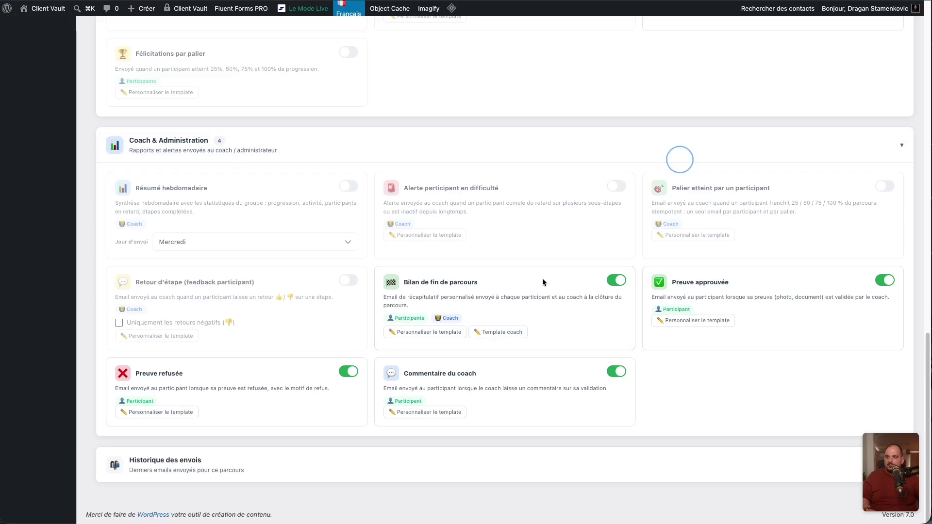
pyautogui.click(497, 332)
pyautogui.scroll(-3, 490, 272)
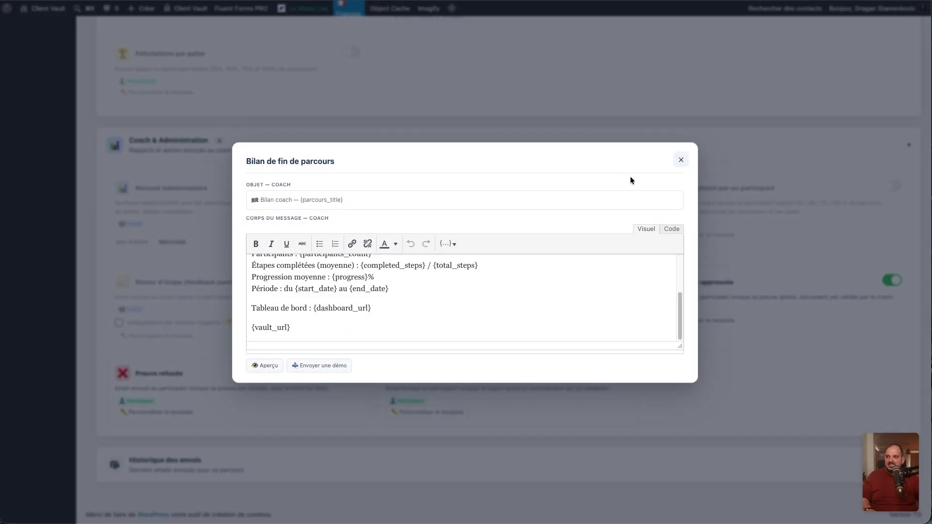
pyautogui.click(680, 160)
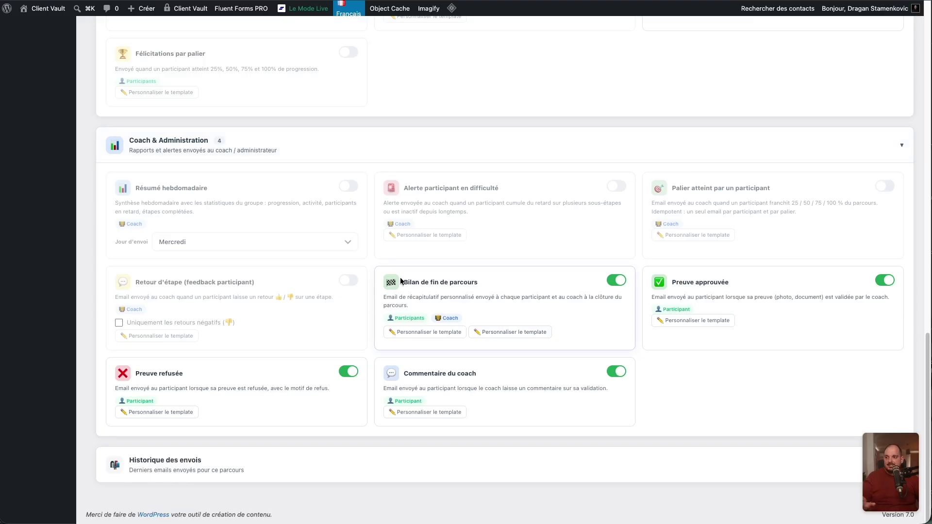
# Step: Expand the Historique des envois section and review the timeline of sent emails
pyautogui.click(222, 463)
pyautogui.scroll(-6, 380, 301)
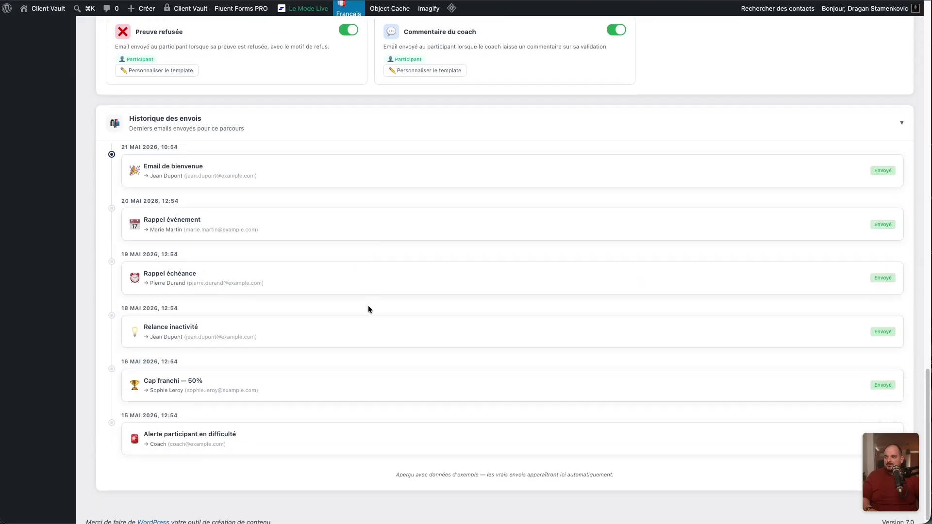
pyautogui.moveTo(122, 136); pyautogui.dragTo(257, 455)
pyautogui.click(258, 455)
pyautogui.scroll(15, 225, 388)
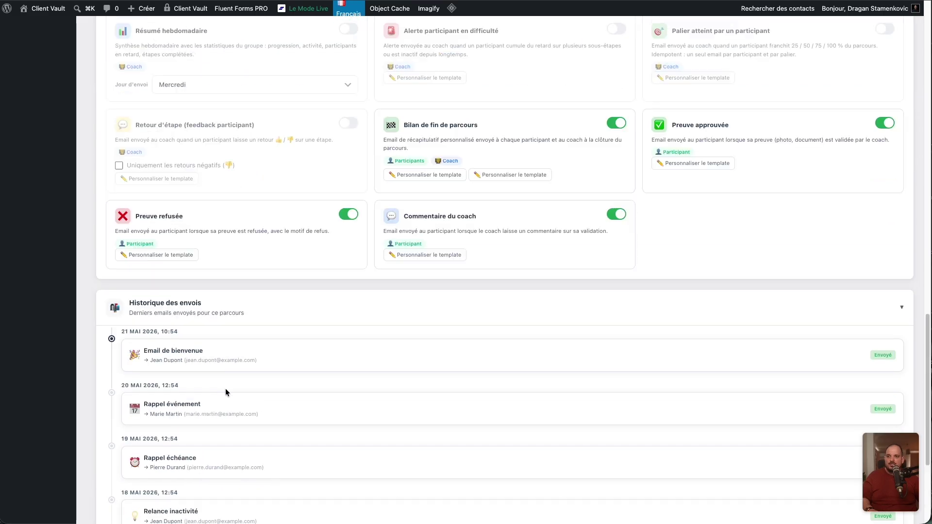
pyautogui.scroll(4, 225, 388)
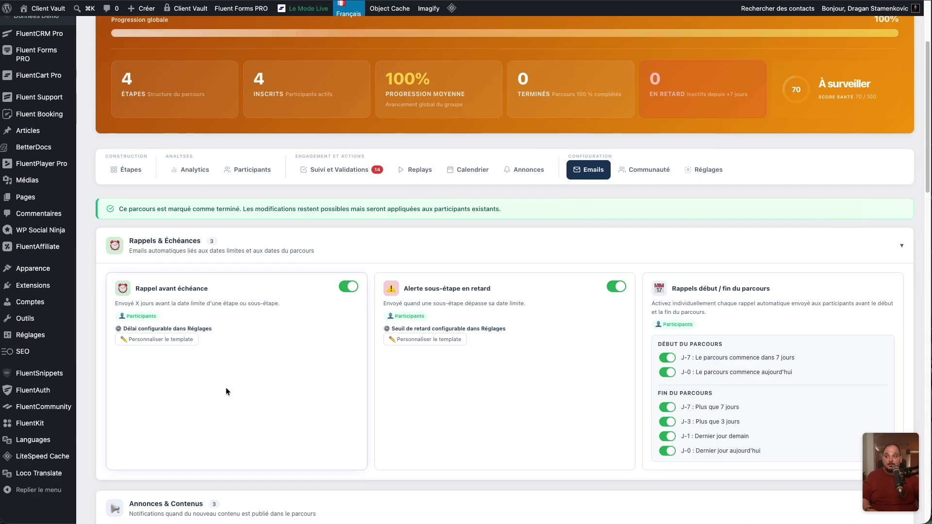
# Step: Enable publishing the journey's events in Fluent Community and check the Groupe cible options, keeping Feed général (aucun groupe)
pyautogui.click(642, 175)
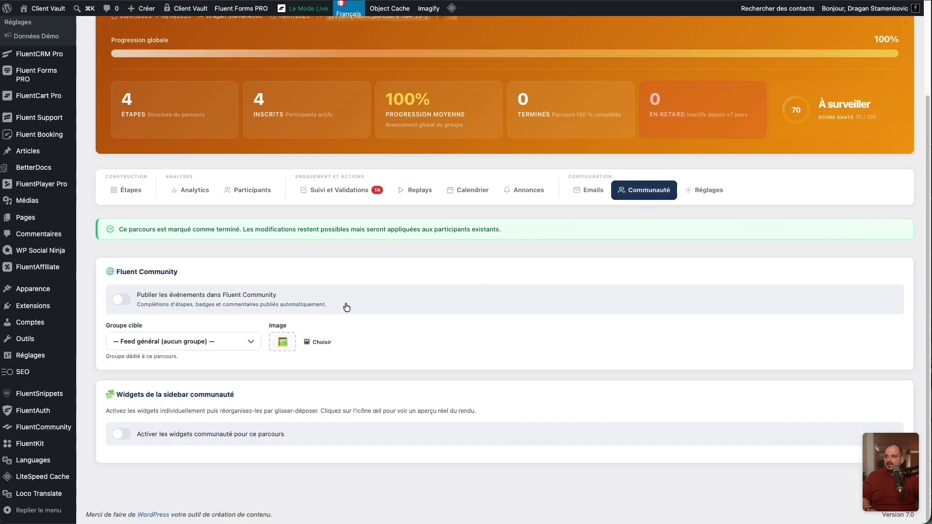
pyautogui.click(123, 300)
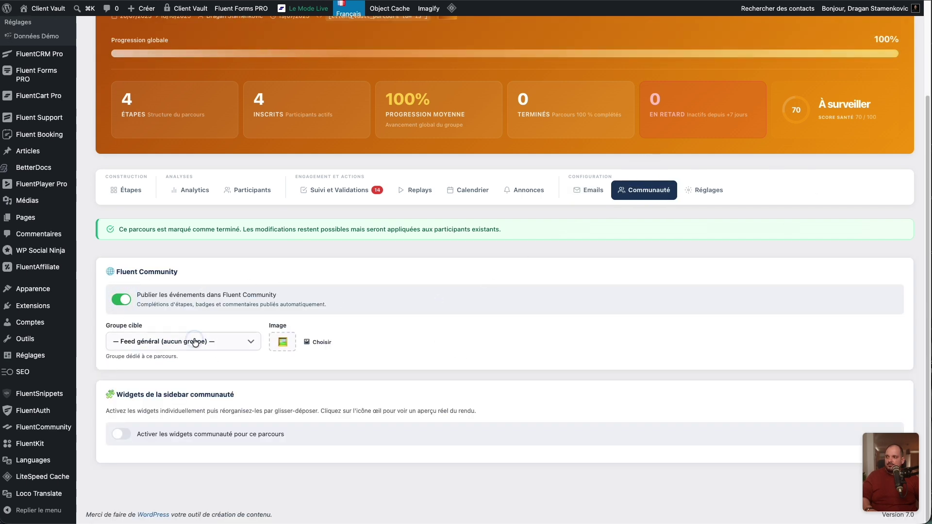
pyautogui.click(180, 342)
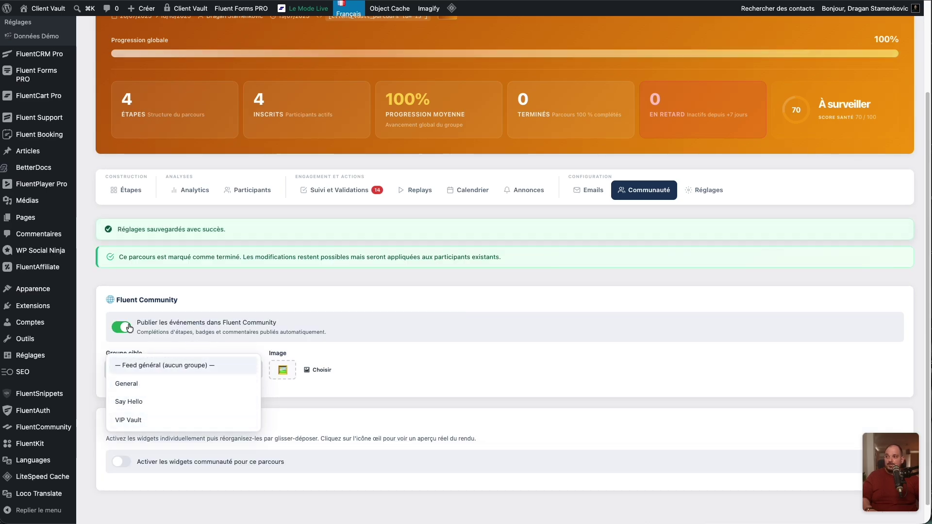
pyautogui.click(145, 345)
pyautogui.click(146, 344)
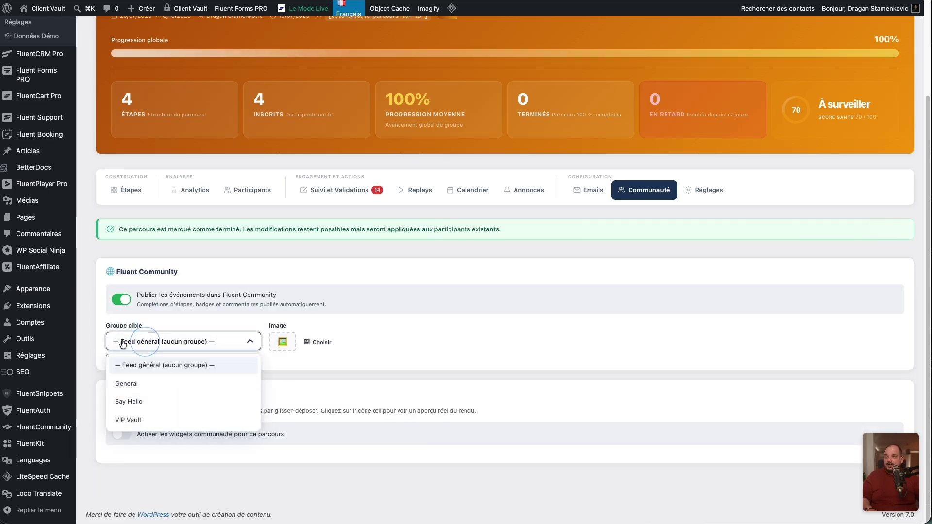
pyautogui.click(172, 321)
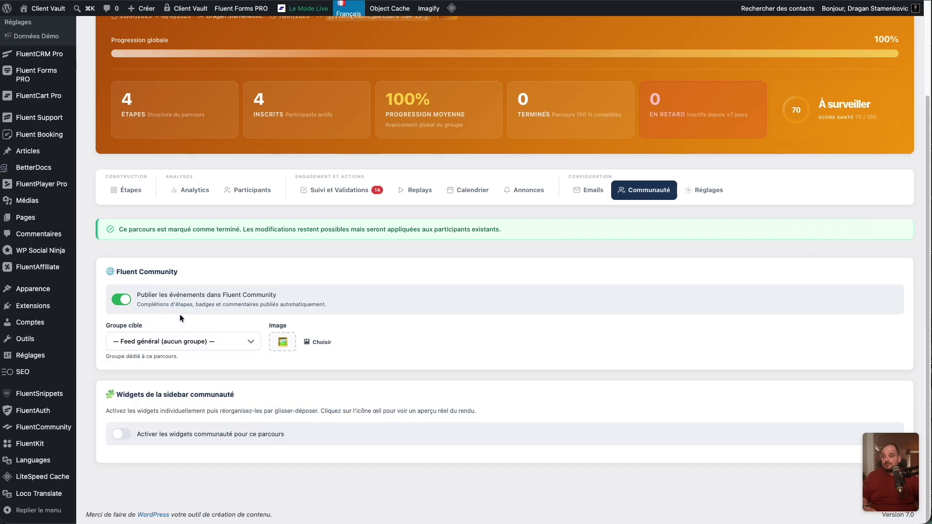
# Step: Disable publishing events in Fluent Community and enable the community sidebar widgets for this journey
pyautogui.click(133, 301)
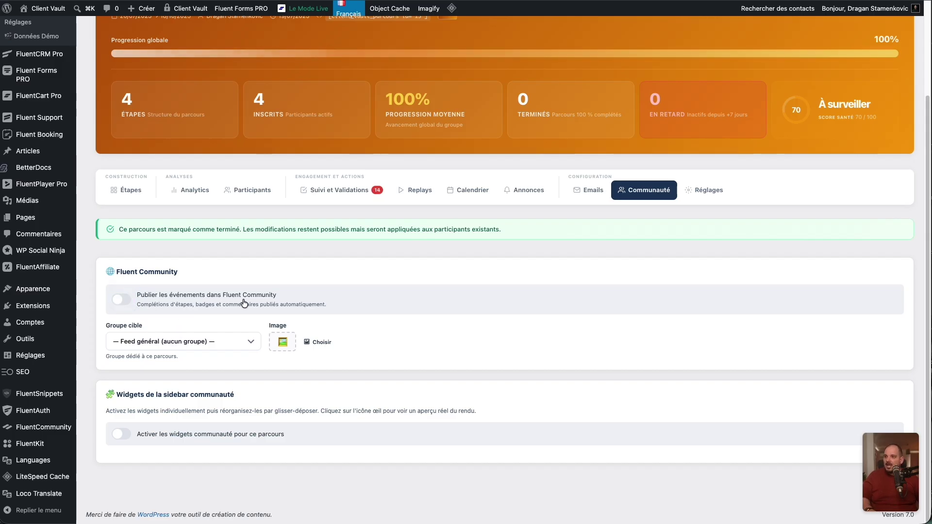
pyautogui.click(123, 436)
pyautogui.scroll(-10, 426, 330)
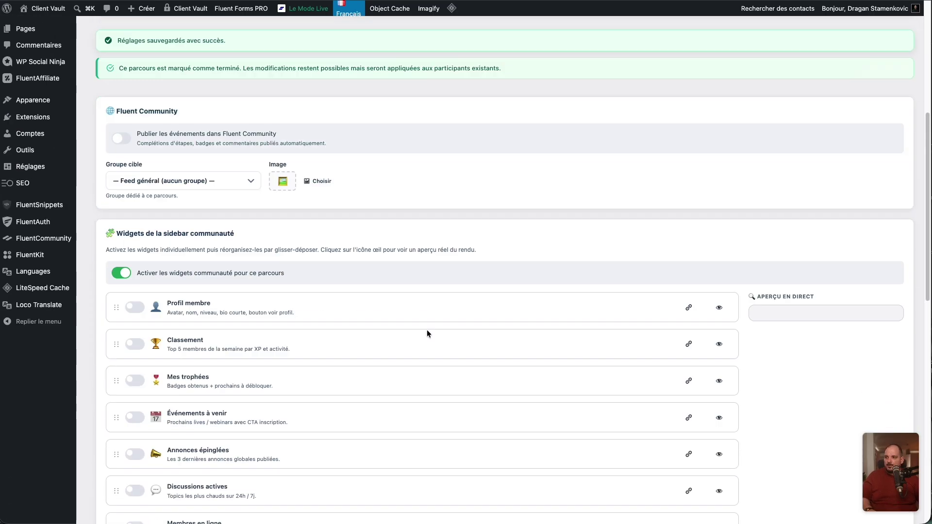
pyautogui.scroll(8, 423, 333)
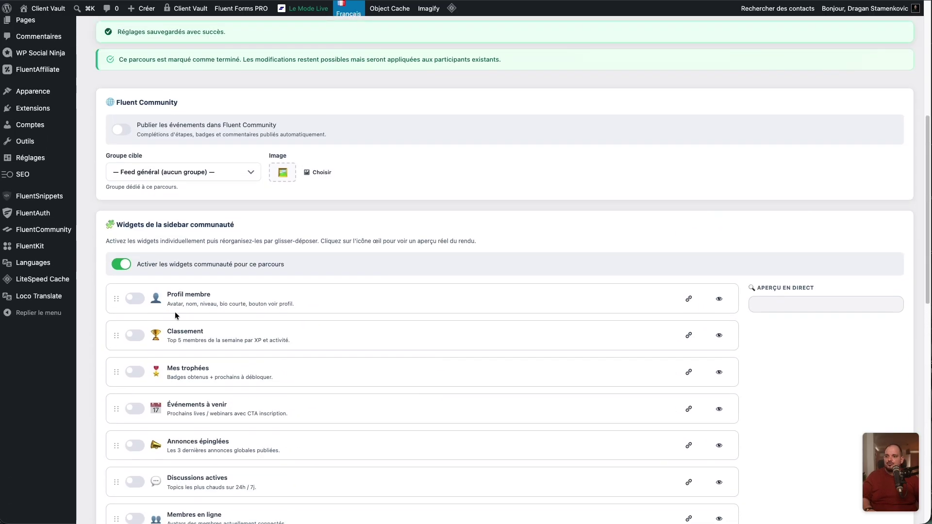
# Step: Enable the Profil membre, Classement, Événements à venir, Mes trophées and Annonces épinglées sidebar widgets
pyautogui.click(131, 300)
pyautogui.click(135, 335)
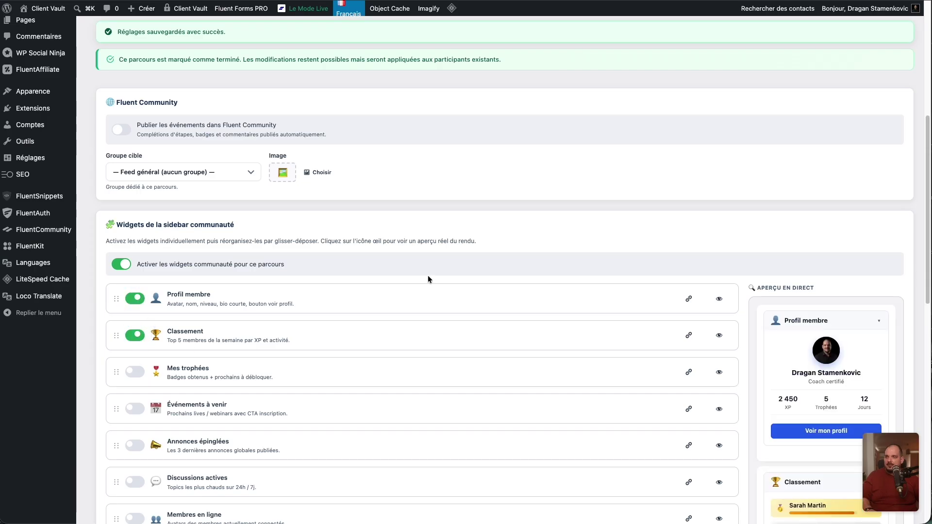
pyautogui.scroll(-6, 427, 275)
pyautogui.scroll(6, 449, 297)
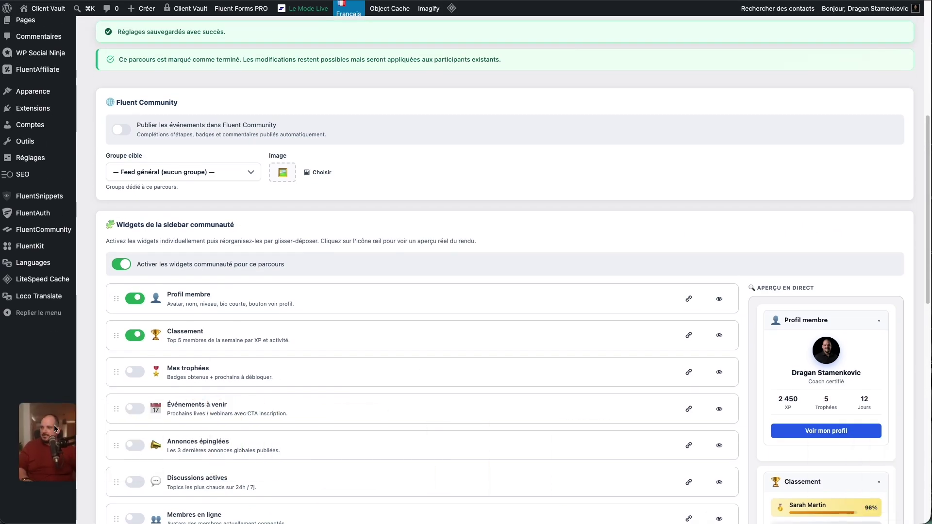
pyautogui.click(134, 408)
pyautogui.click(134, 372)
pyautogui.scroll(-5, 146, 359)
pyautogui.click(135, 225)
pyautogui.scroll(6, 130, 263)
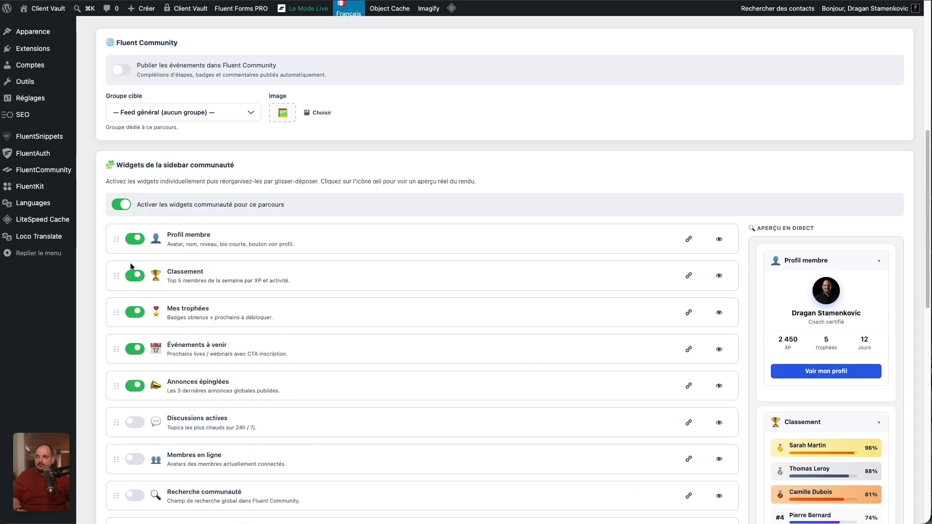
# Step: Enable the Discussions actives and Membres en ligne sidebar widgets
pyautogui.scroll(-6, 147, 302)
pyautogui.click(130, 297)
pyautogui.scroll(4, 130, 296)
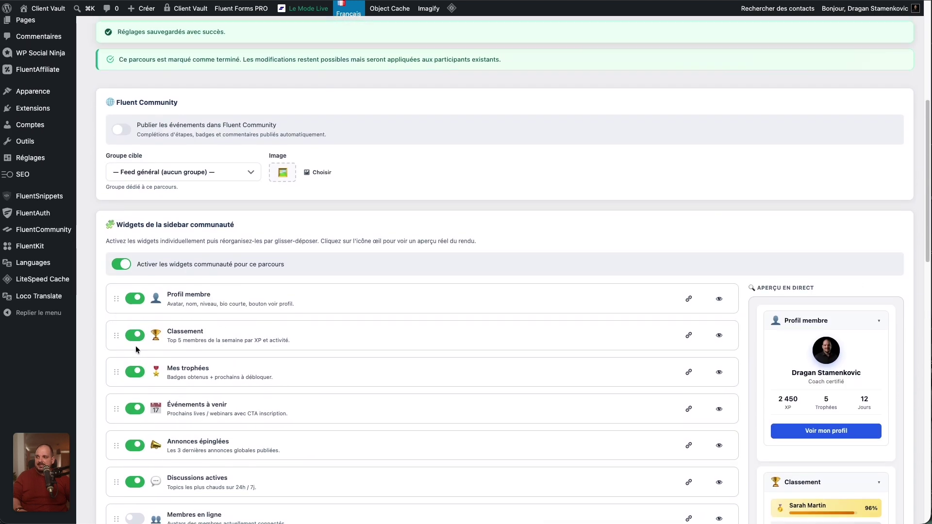
pyautogui.scroll(-6, 134, 291)
pyautogui.click(133, 204)
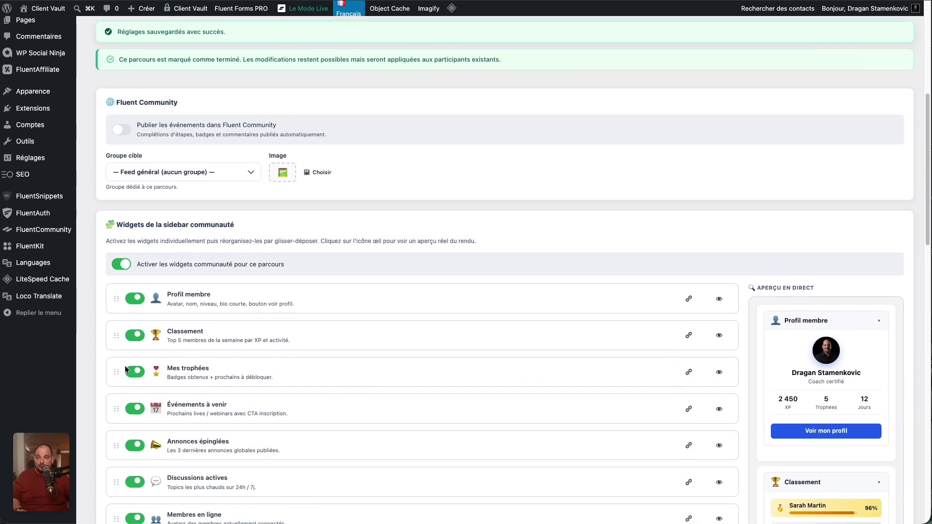
# Step: Enable the Astuce du jour, Besoin d'aide ? and Ma progression XP widgets
pyautogui.scroll(-3, 255, 351)
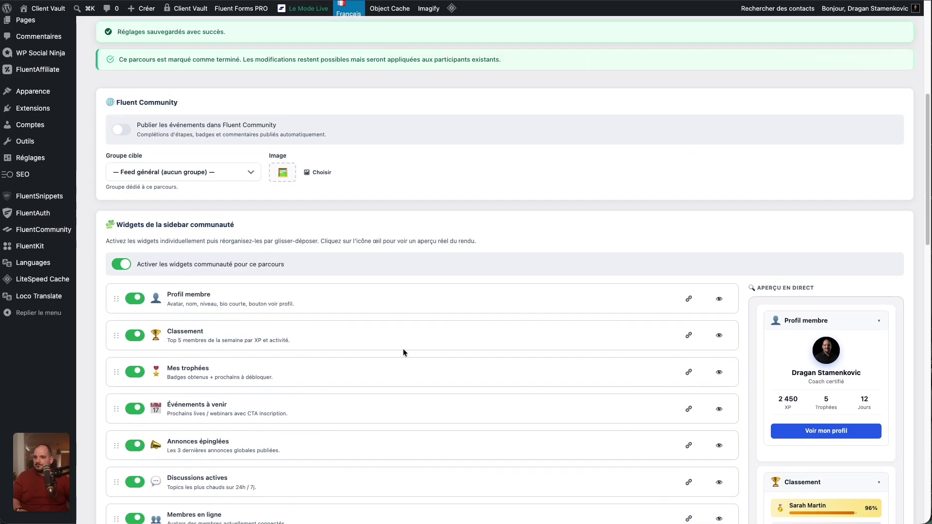
pyautogui.scroll(-6, 806, 321)
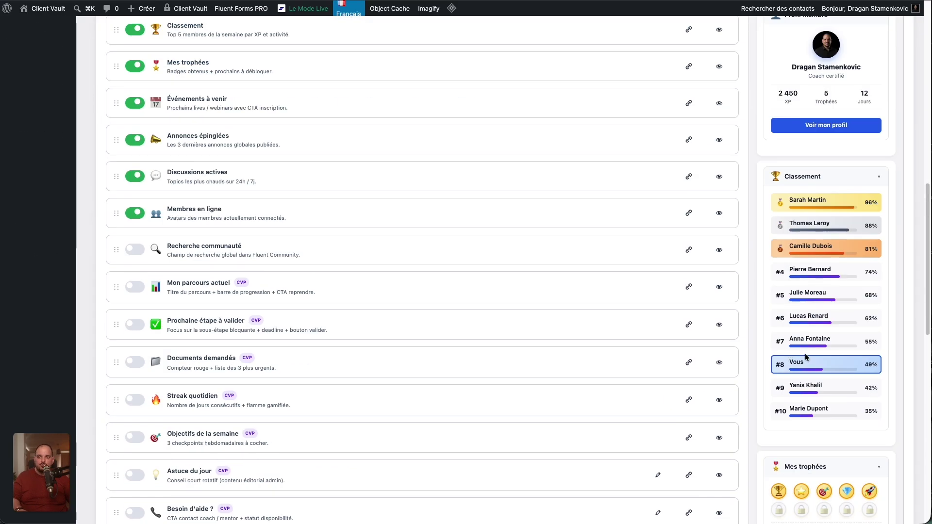
pyautogui.scroll(-7, 805, 353)
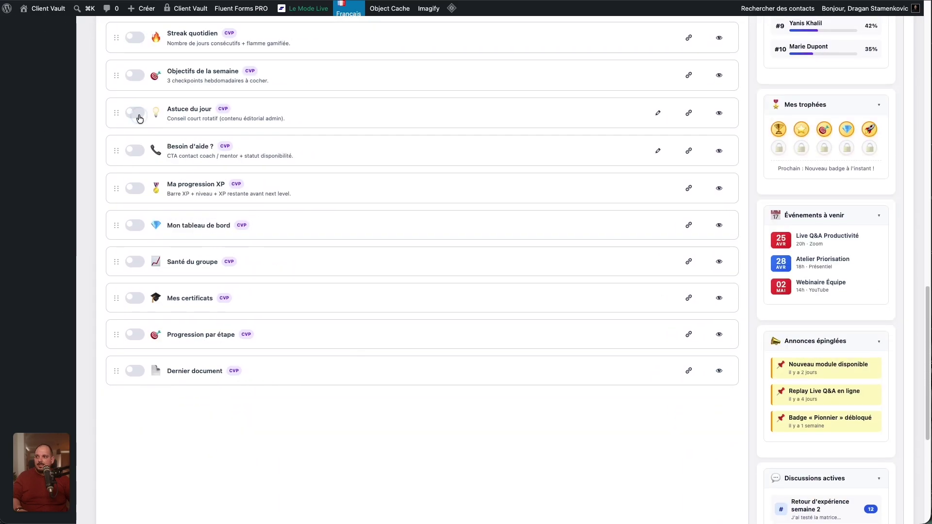
pyautogui.click(135, 112)
pyautogui.click(135, 193)
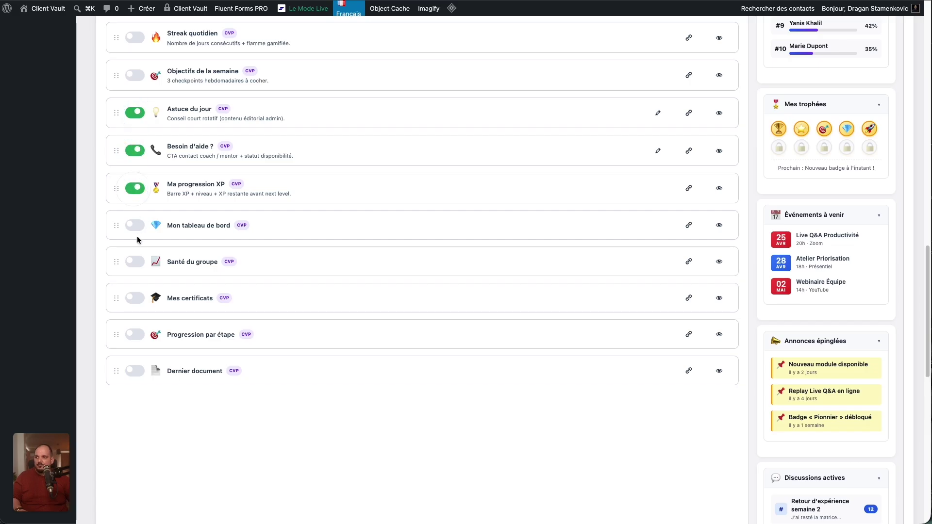
# Step: Enable the Recherche communauté, Mon parcours actuel and Prochaine étape à valider widgets
pyautogui.scroll(-8, 140, 108)
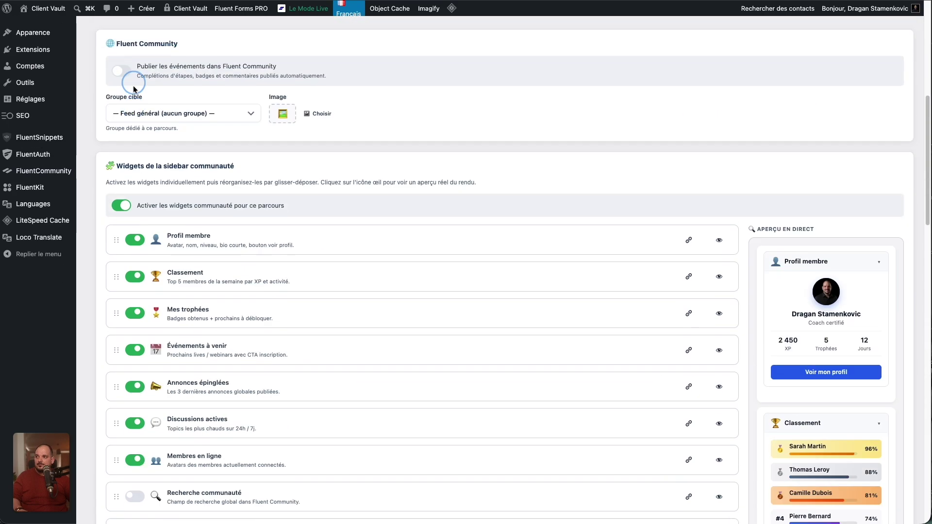
pyautogui.scroll(-6, 139, 208)
pyautogui.click(138, 228)
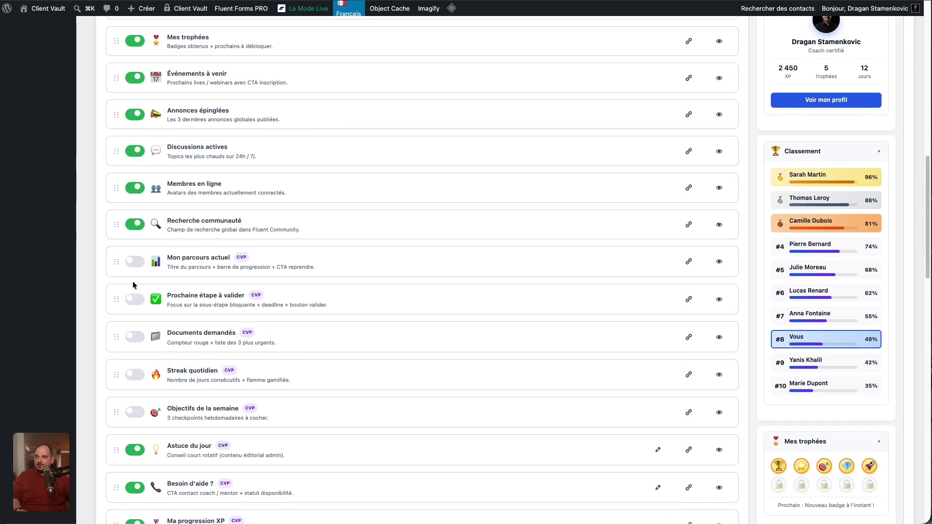
pyautogui.click(134, 262)
pyautogui.click(136, 298)
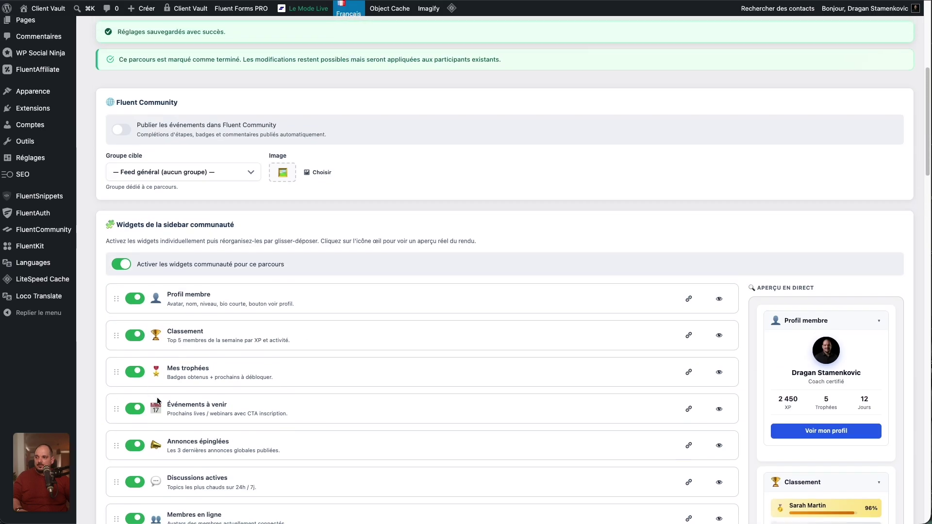
# Step: Enable the Documents demandés, Streak quotidien and Objectifs de la semaine widgets
pyautogui.scroll(-8, 155, 351)
pyautogui.click(134, 349)
pyautogui.scroll(-8, 185, 401)
pyautogui.click(135, 369)
pyautogui.scroll(-8, 209, 384)
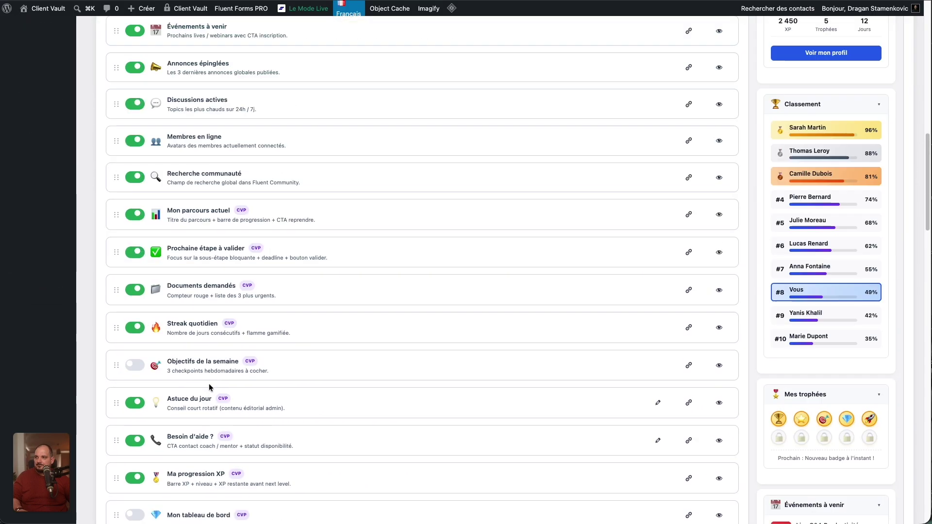
pyautogui.click(134, 276)
pyautogui.scroll(-8, 179, 368)
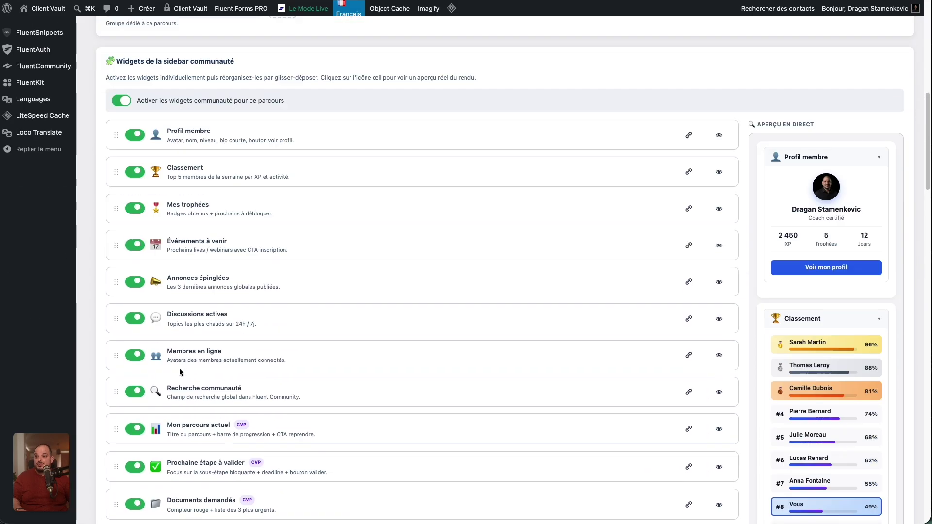
# Step: Enable the remaining widgets: Dernier document, Mes certificats, Santé du groupe, Mon tableau de bord and Progression par étape
pyautogui.scroll(-5, 195, 330)
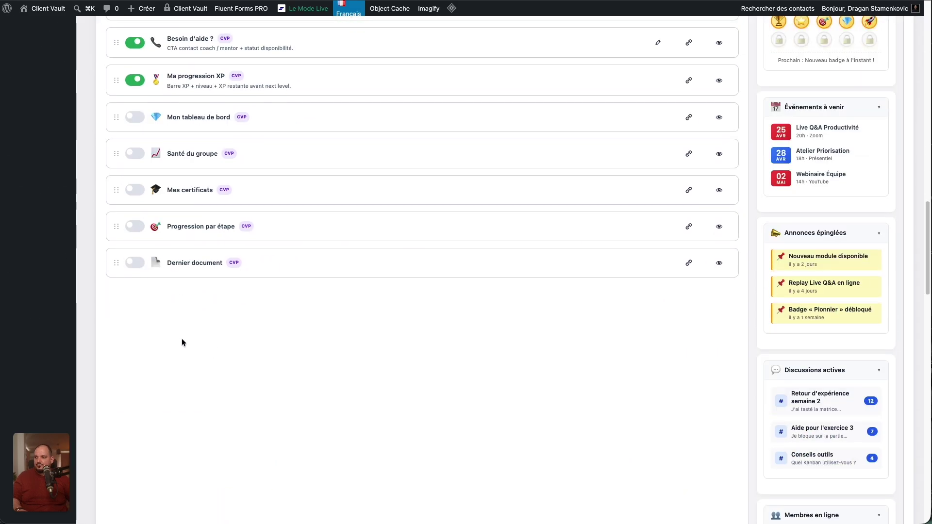
pyautogui.click(134, 268)
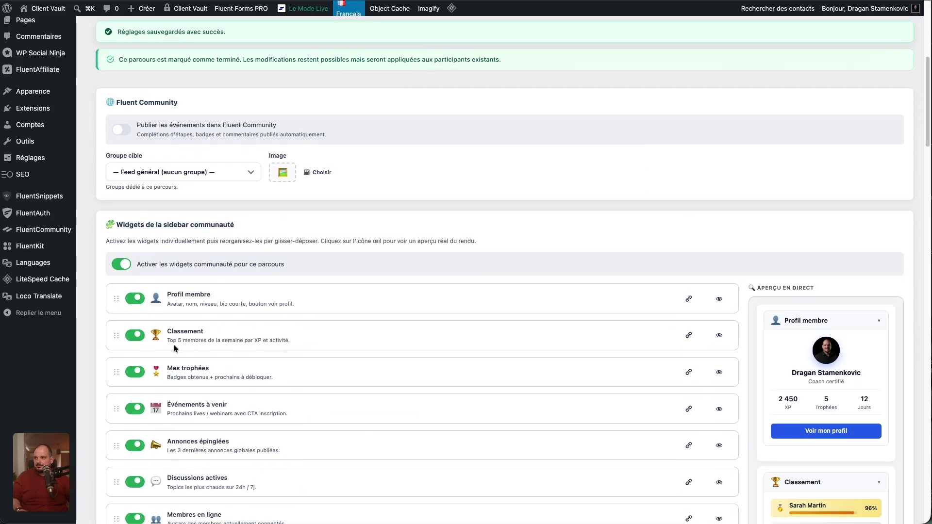
pyautogui.scroll(-8, 174, 348)
pyautogui.scroll(-3, 174, 345)
pyautogui.click(134, 148)
pyautogui.click(135, 112)
pyautogui.click(135, 76)
pyautogui.click(132, 183)
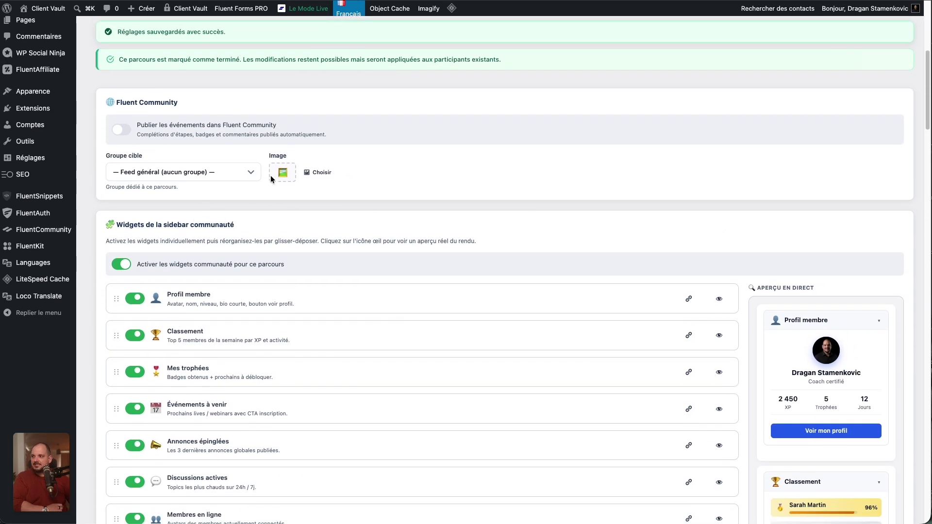
# Step: Enable publishing the journey's events in Fluent Community and look over the Profil membre and Classement widget previews
pyautogui.click(125, 130)
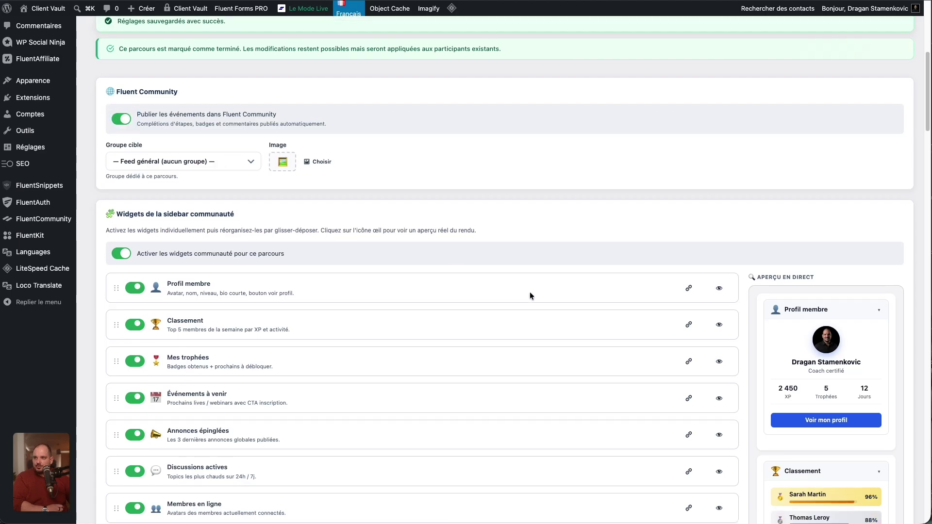
pyautogui.scroll(-10, 630, 271)
pyautogui.scroll(6, 722, 252)
pyautogui.scroll(-3, 790, 245)
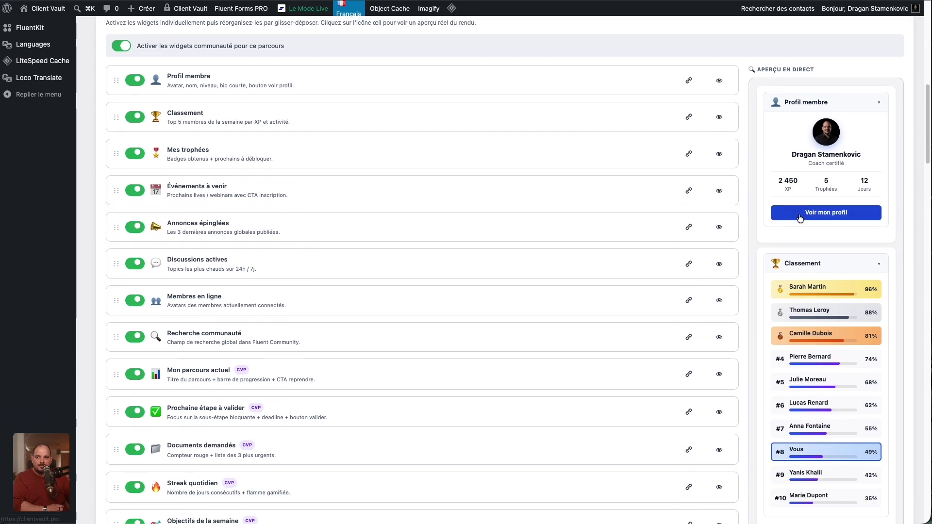
pyautogui.scroll(-5, 786, 213)
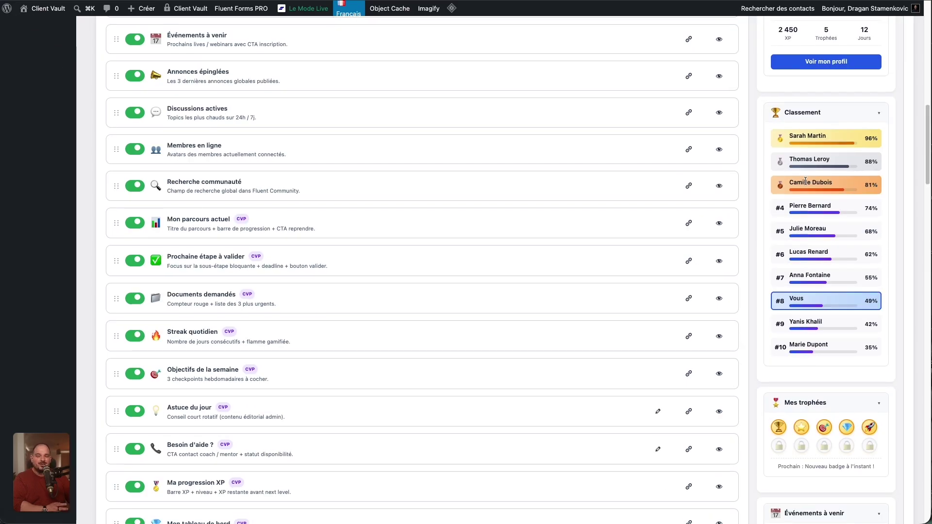
# Step: Review the live previews of the widgets from Mes trophées and Événements à venir through Membres en ligne and Recherche communauté
pyautogui.scroll(-4, 791, 223)
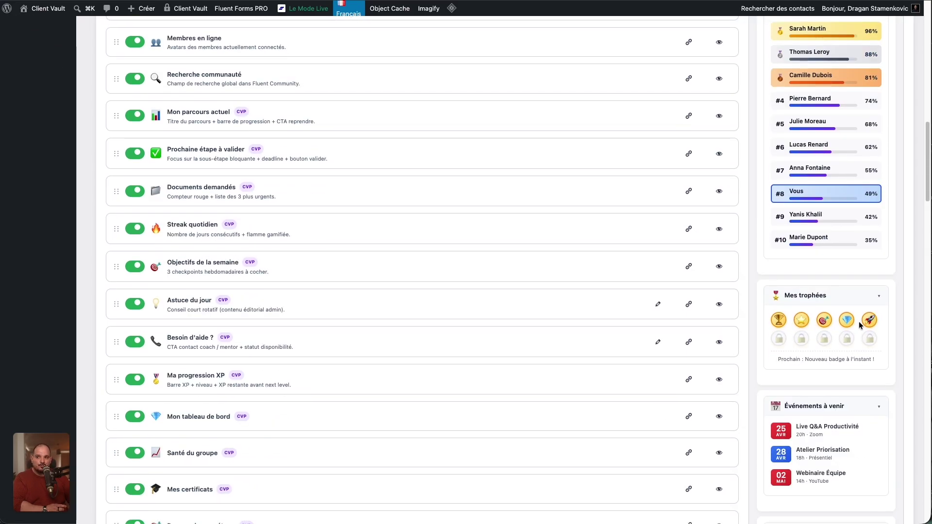
pyautogui.scroll(-5, 854, 318)
pyautogui.scroll(-10, 834, 285)
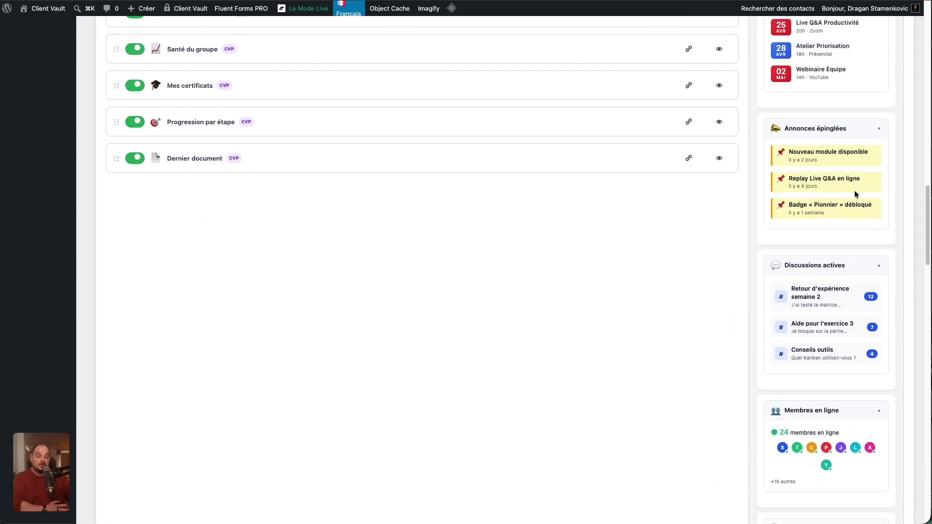
pyautogui.scroll(-8, 854, 190)
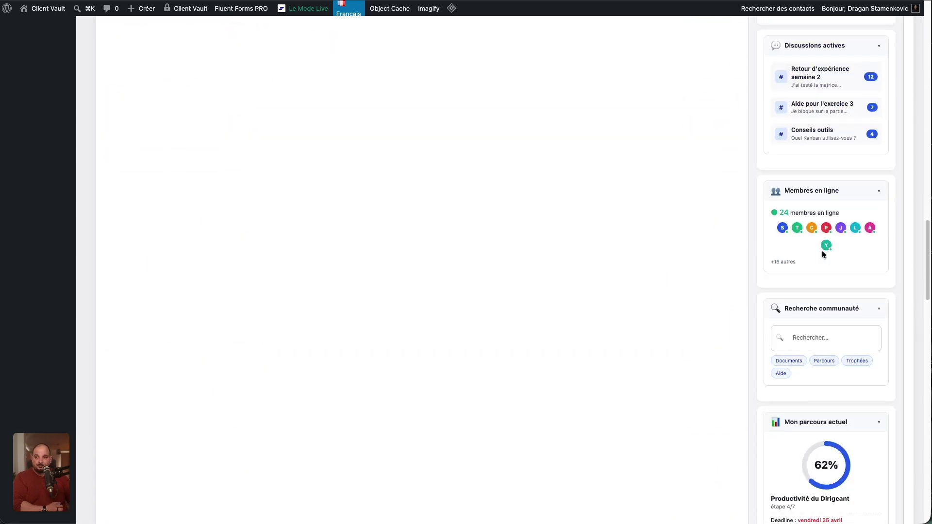
pyautogui.scroll(-2, 839, 231)
pyautogui.scroll(-1, 839, 231)
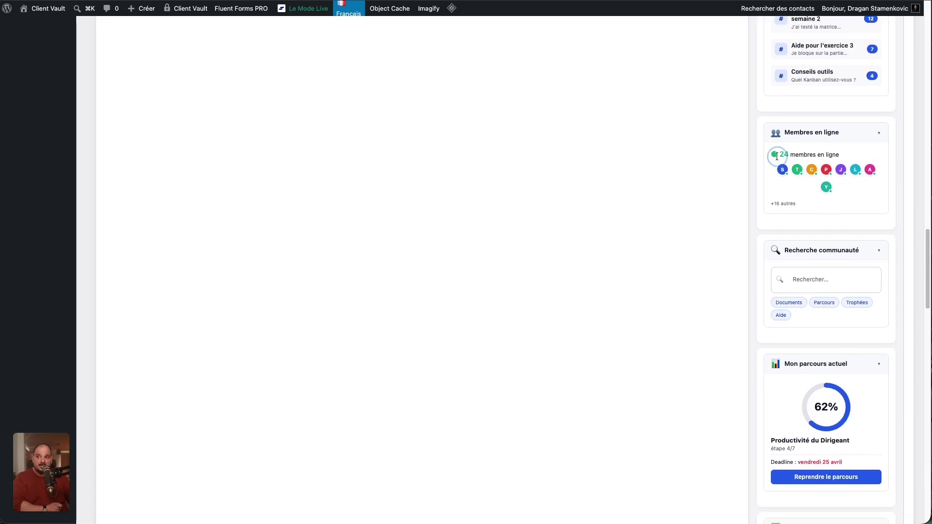
pyautogui.scroll(-3, 847, 204)
pyautogui.click(805, 207)
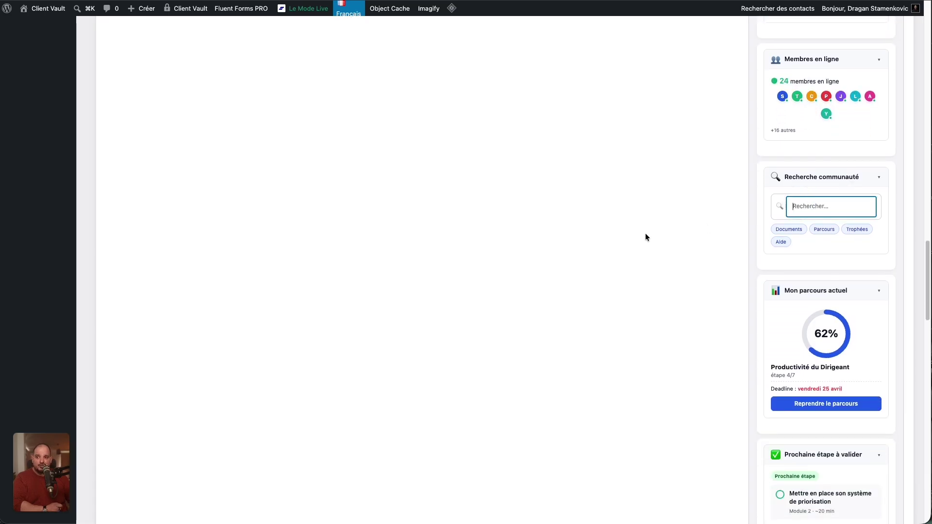
# Step: Examine the live previews of the Mon parcours actuel, Prochaine étape à valider and Documents demandés widgets
pyautogui.scroll(-5, 645, 236)
pyautogui.moveTo(782, 173); pyautogui.dragTo(889, 299)
pyautogui.click(687, 261)
pyautogui.scroll(-6, 808, 198)
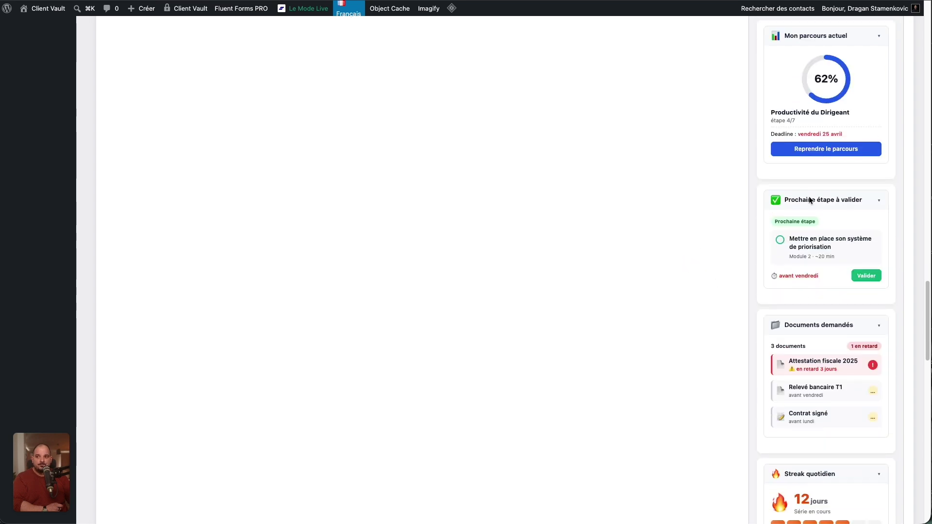
pyautogui.moveTo(783, 200); pyautogui.dragTo(892, 290)
pyautogui.click(687, 257)
pyautogui.scroll(-10, 708, 242)
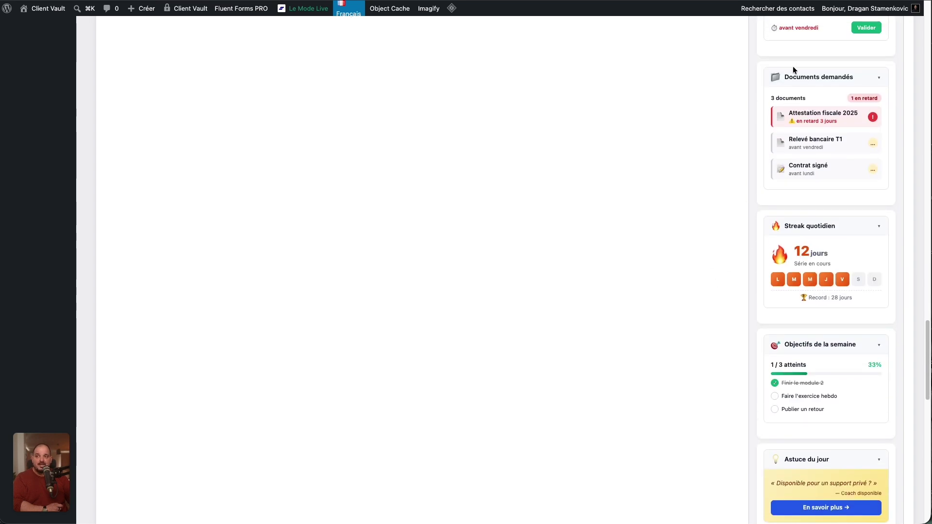
pyautogui.moveTo(796, 76); pyautogui.dragTo(695, 243)
pyautogui.scroll(-7, 780, 155)
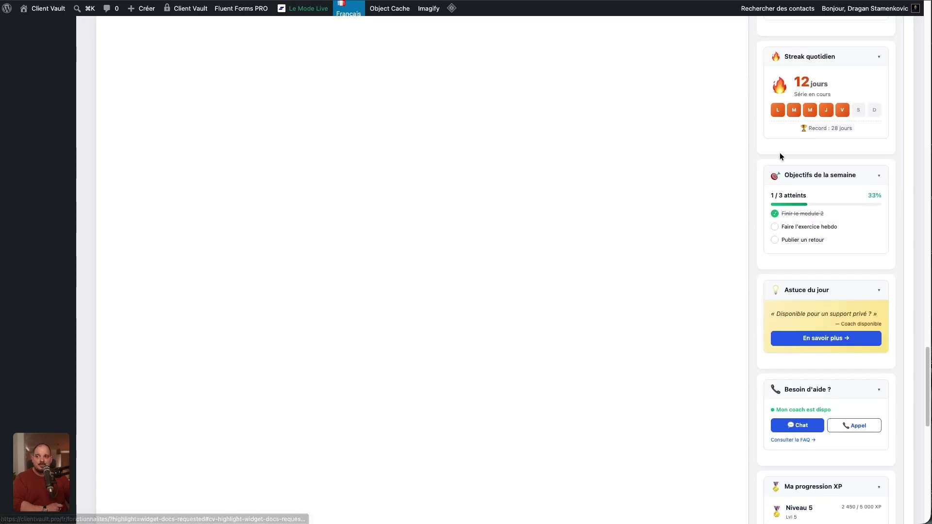
# Step: Examine the live previews of the widgets from Streak quotidien and Objectifs de la semaine through Ma progression XP and Mes certificats
pyautogui.scroll(1, 796, 131)
pyautogui.tripleClick(796, 76)
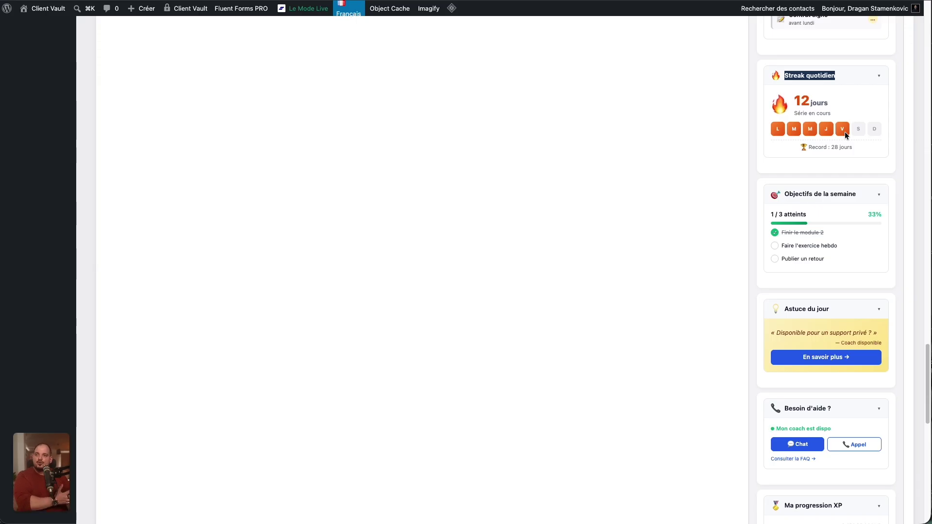
pyautogui.scroll(-1, 782, 257)
pyautogui.scroll(-1, 780, 255)
pyautogui.moveTo(785, 163); pyautogui.dragTo(864, 158)
pyautogui.scroll(-4, 646, 282)
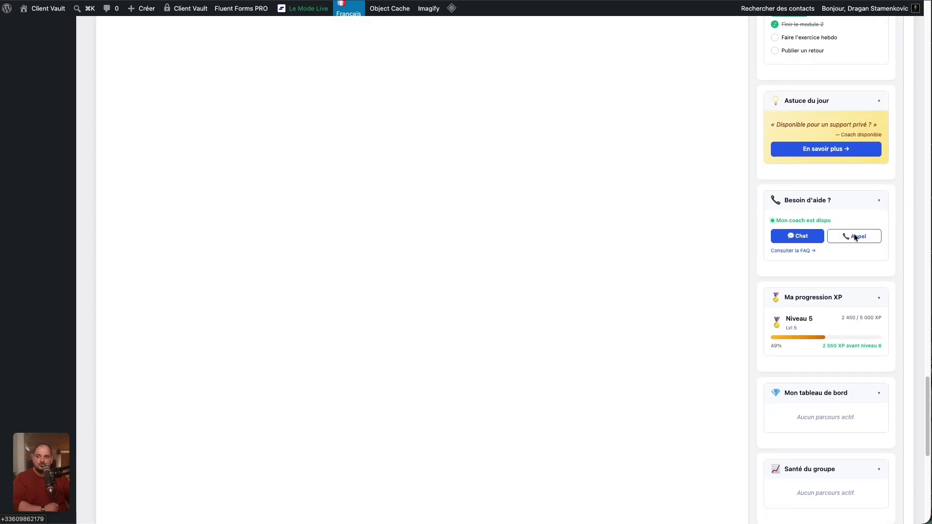
pyautogui.scroll(-3, 784, 193)
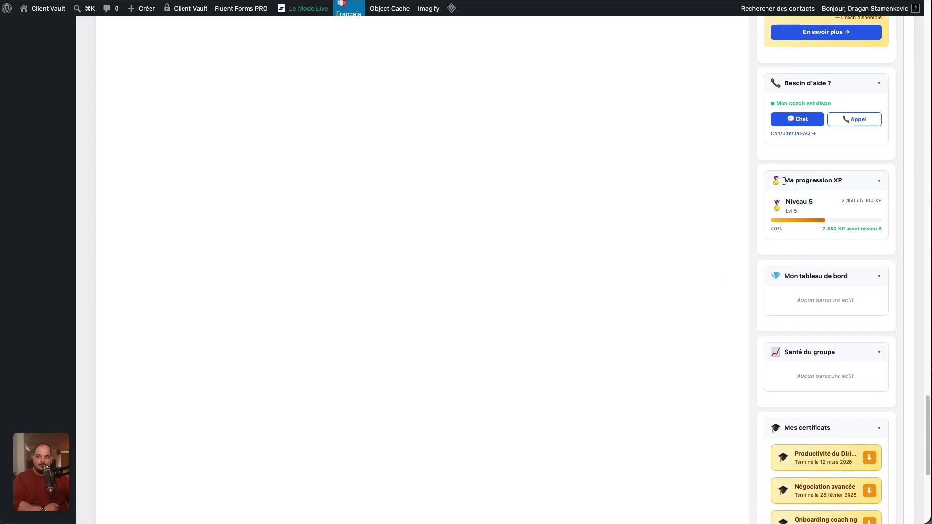
pyautogui.moveTo(784, 181); pyautogui.dragTo(864, 181)
pyautogui.scroll(-3, 695, 298)
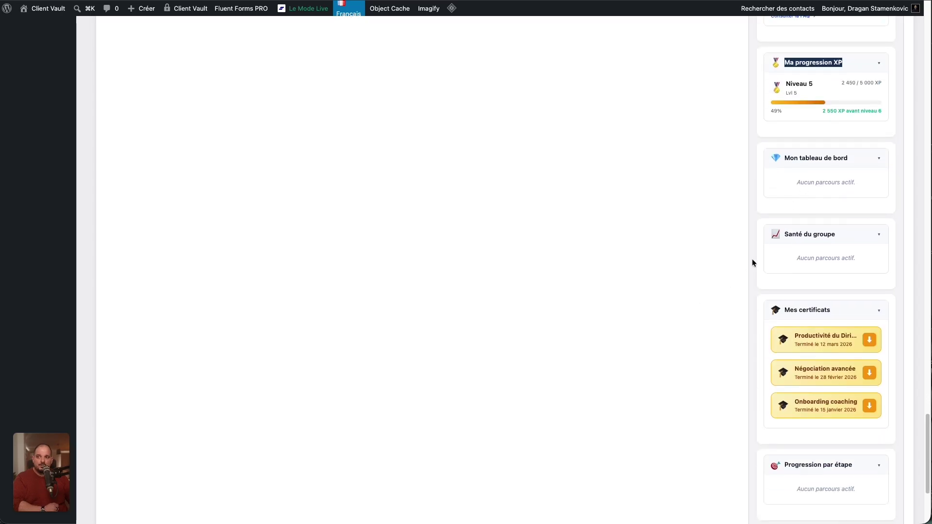
# Step: Look over the remaining sidebar widget previews, from Santé du groupe through Progression par étape and Dernier document
pyautogui.scroll(-2, 818, 200)
pyautogui.scroll(-3, 781, 240)
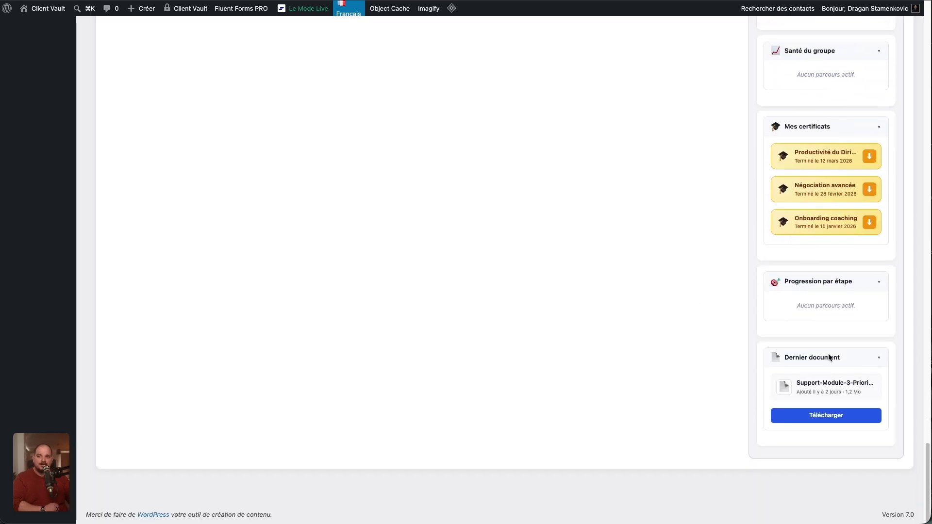
pyautogui.scroll(20, 689, 377)
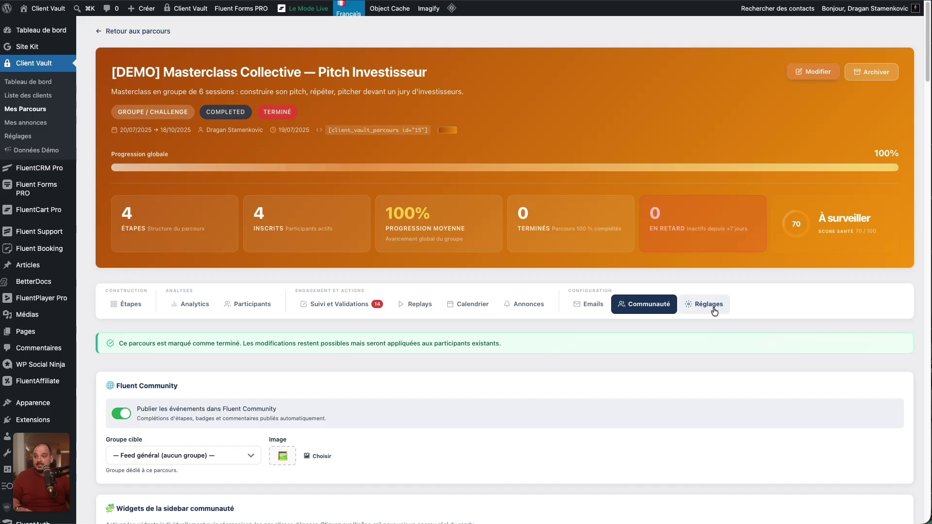
# Step: Review the journey's Réglages and add collective milestones at 25, 50, 75 and 100%
pyautogui.click(714, 311)
pyautogui.scroll(-5, 423, 303)
pyautogui.scroll(-1, 422, 303)
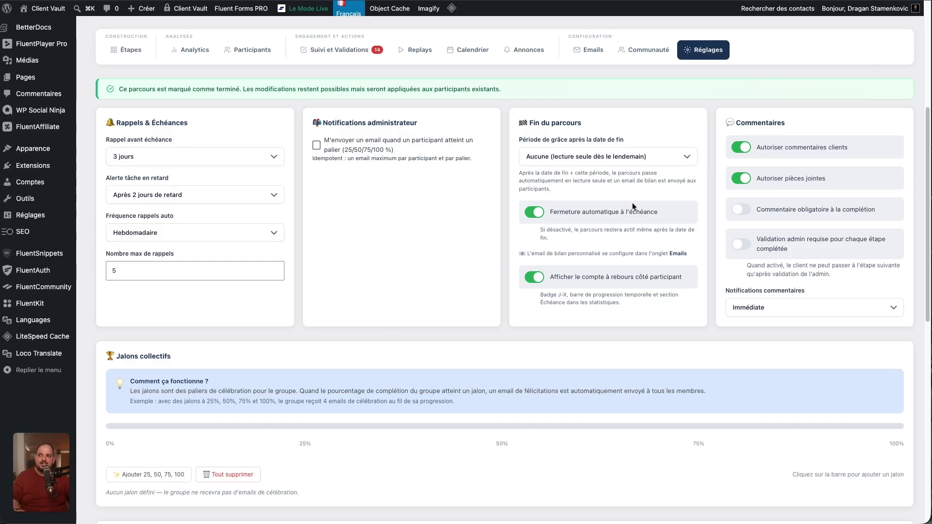
pyautogui.scroll(-4, 626, 237)
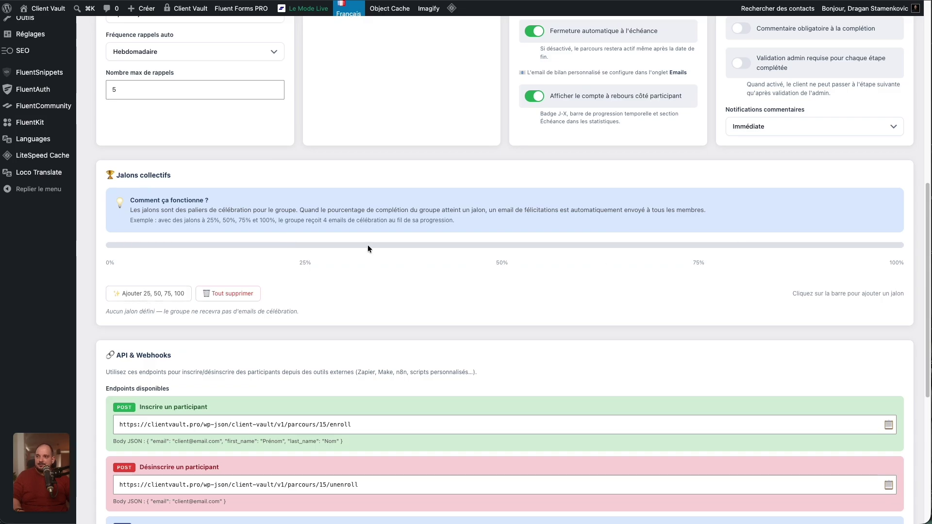
pyautogui.click(147, 295)
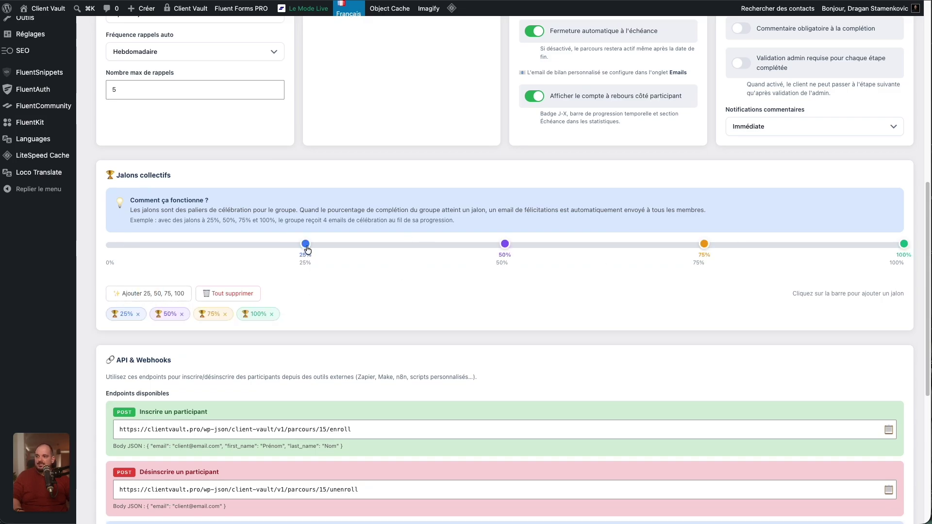
pyautogui.scroll(3, 304, 244)
pyautogui.scroll(1, 304, 244)
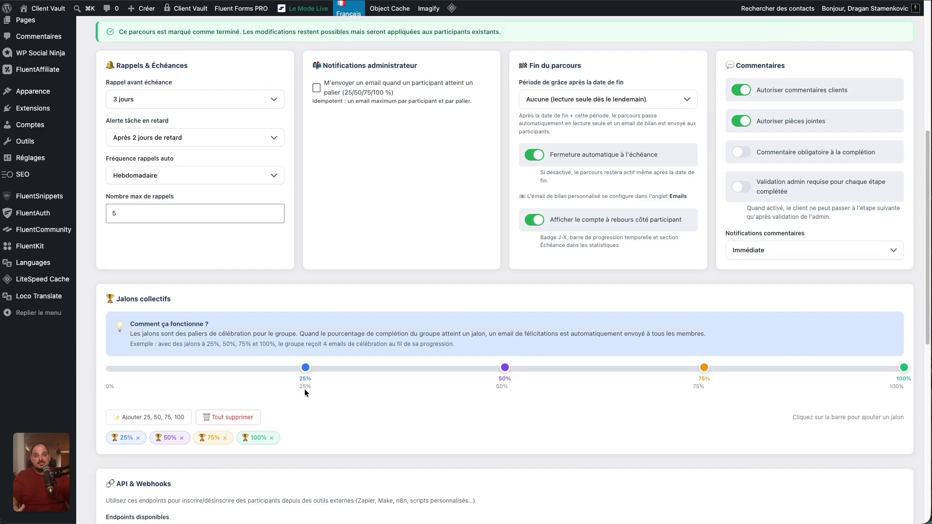
# Step: Look through the journey's API & Webhooks endpoints and save the journey settings
pyautogui.scroll(-6, 362, 401)
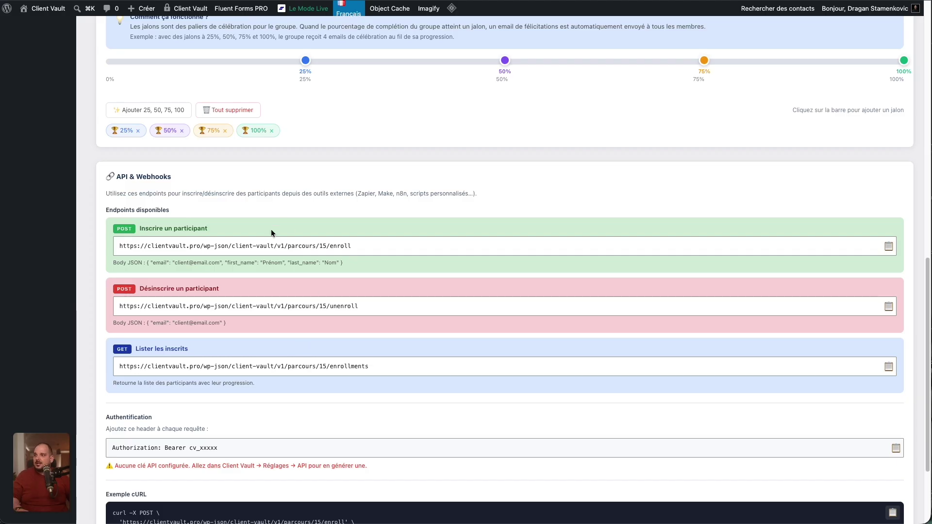
pyautogui.scroll(-3, 270, 230)
pyautogui.moveTo(117, 54); pyautogui.dragTo(167, 54)
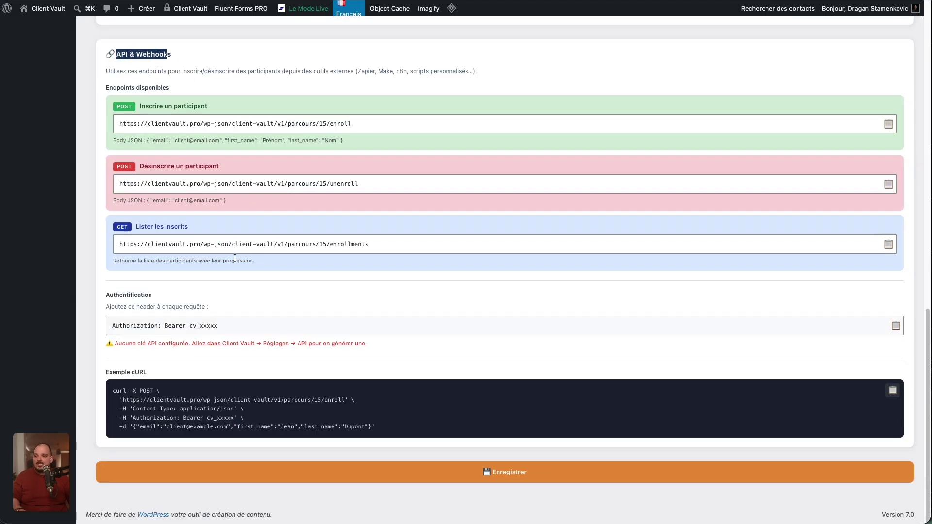
pyautogui.click(521, 478)
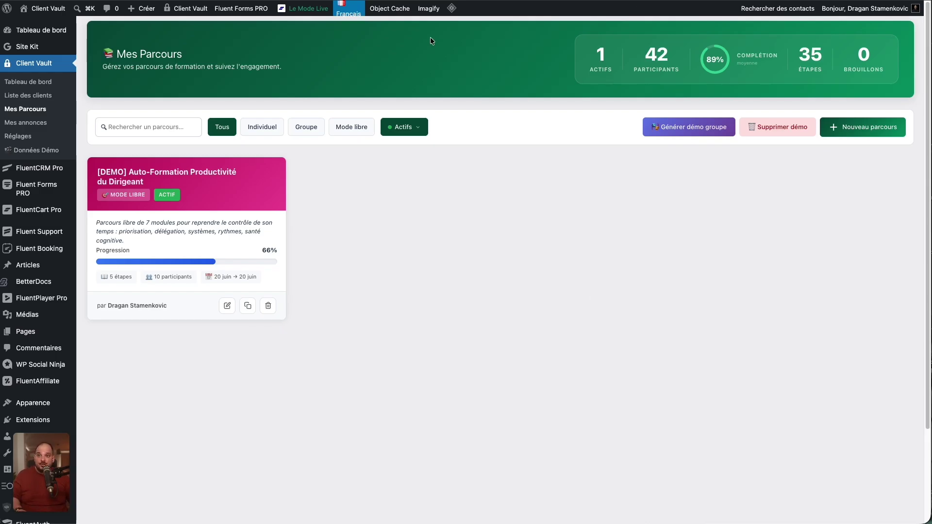
# Step: Log out of the administrator account and log in as the demo client with the saved username and password
pyautogui.moveTo(872, 14)
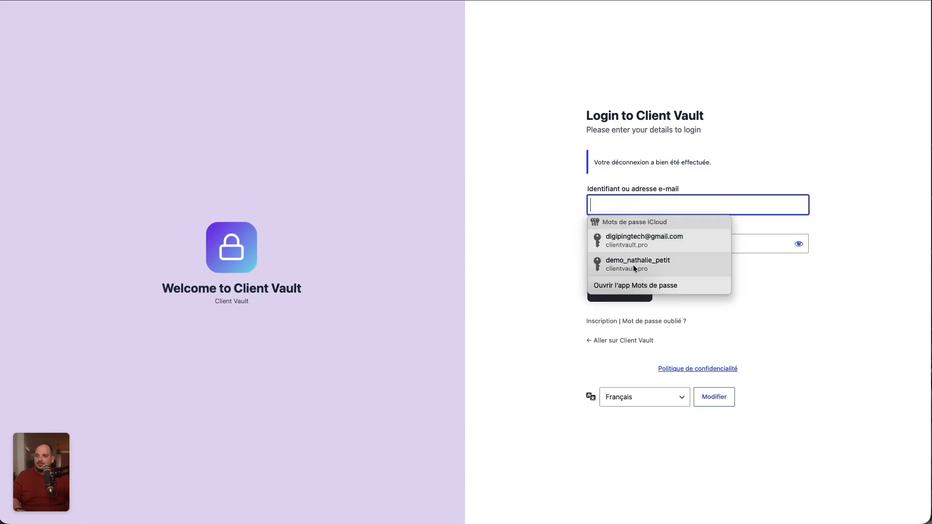
pyautogui.click(634, 266)
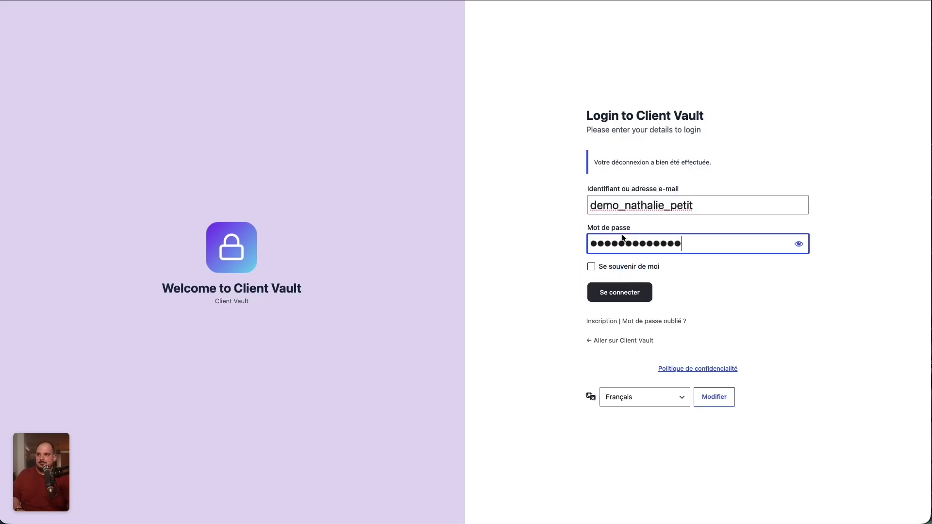
pyautogui.click(621, 292)
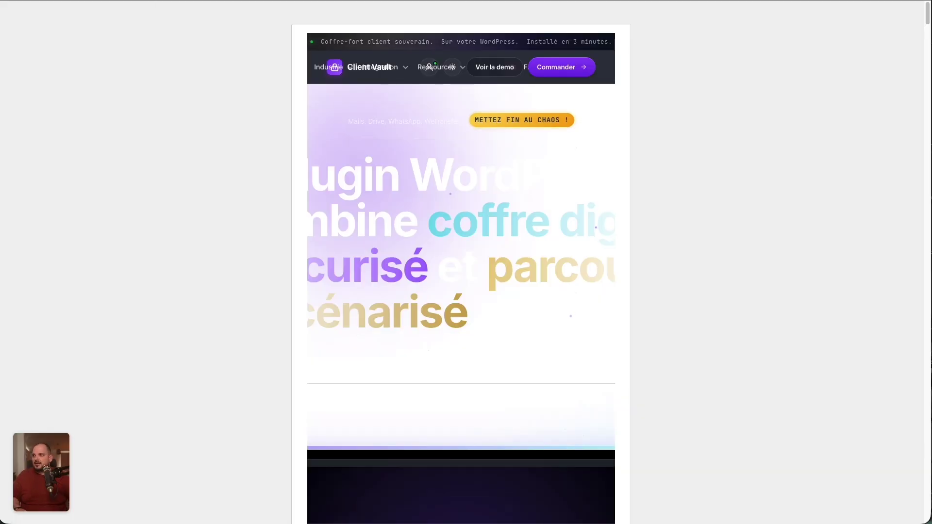
# Step: Go to the logged-in client's vault page on the site
pyautogui.press('super+l')
pyautogui.write('vault')
pyautogui.press('Escape')
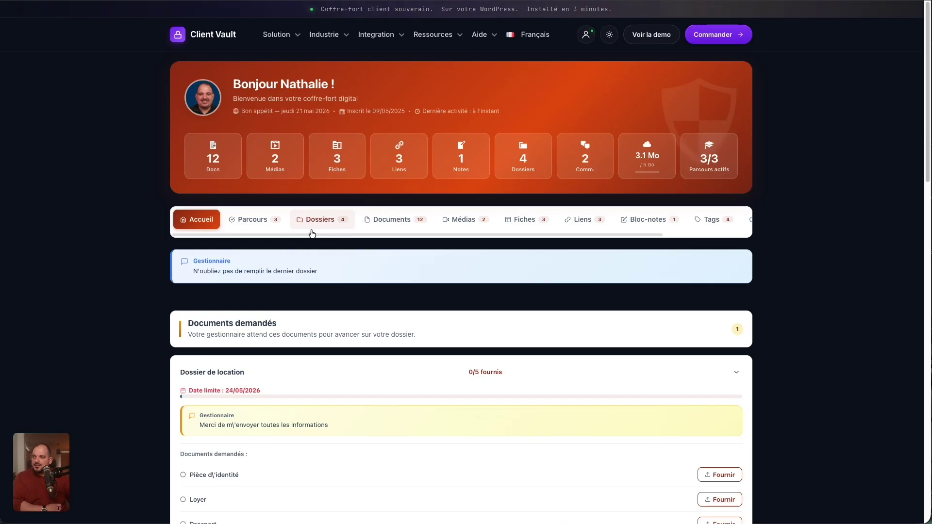
# Step: Examine the client's vault home page, from the requested documents and current journeys to the vault contents and Activité récente
pyautogui.scroll(-10, 380, 359)
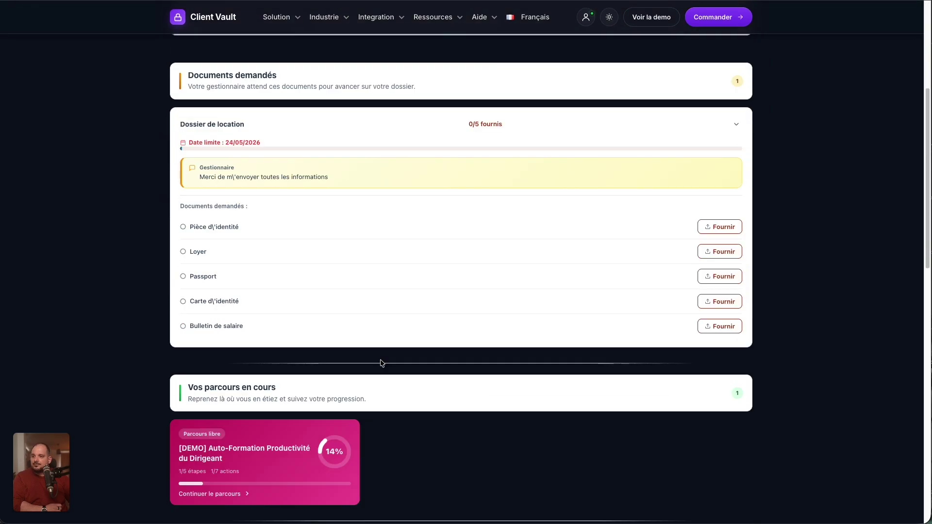
pyautogui.scroll(10, 380, 362)
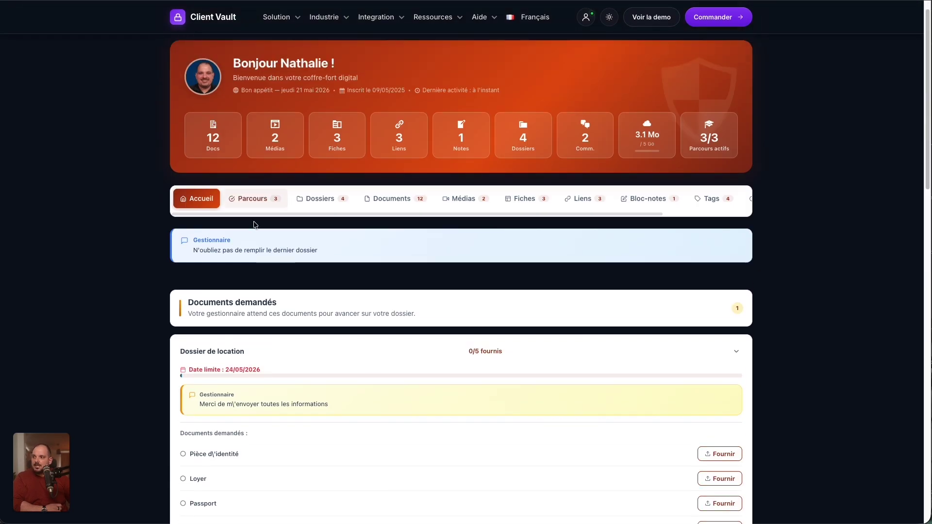
pyautogui.scroll(-3, 291, 291)
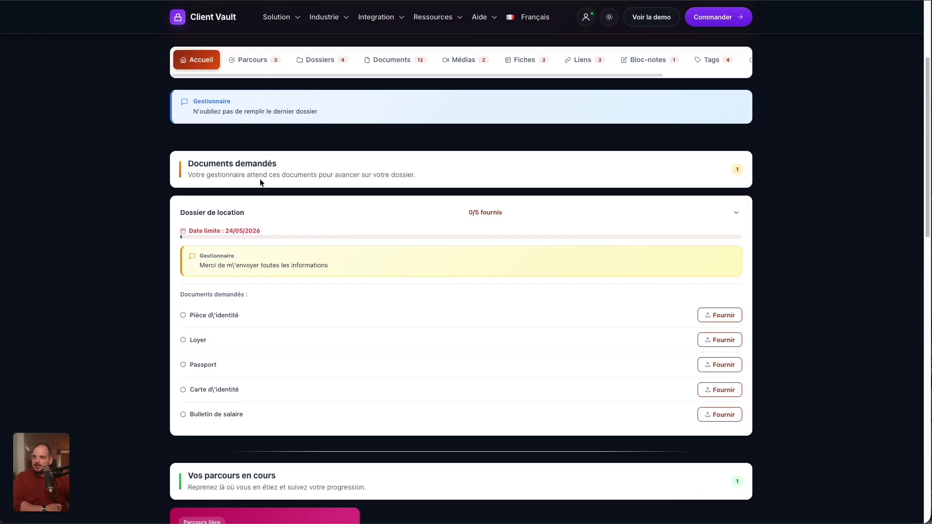
pyautogui.scroll(-7, 260, 180)
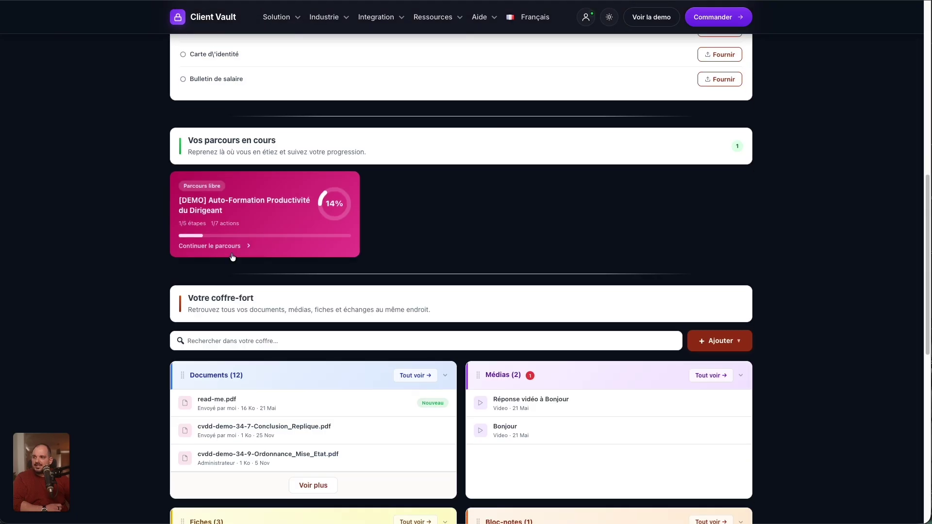
pyautogui.scroll(-6, 247, 240)
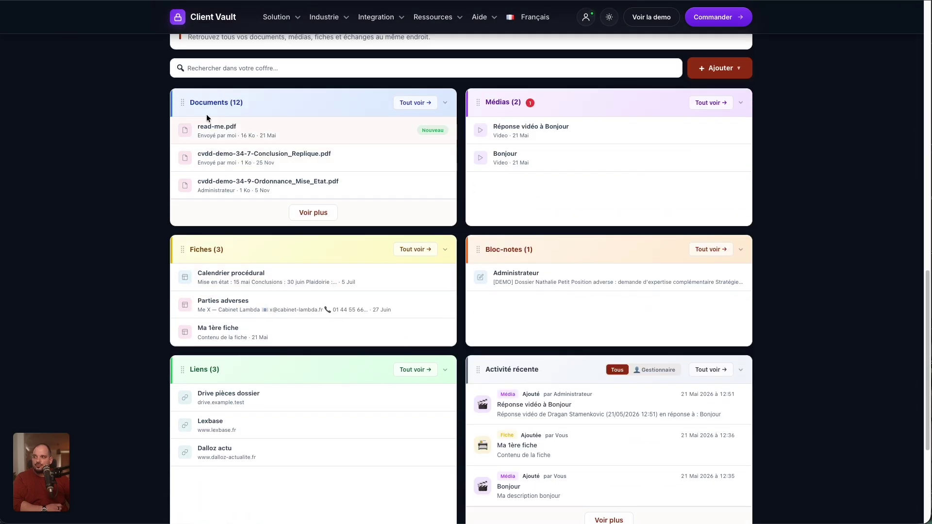
pyautogui.scroll(-5, 532, 225)
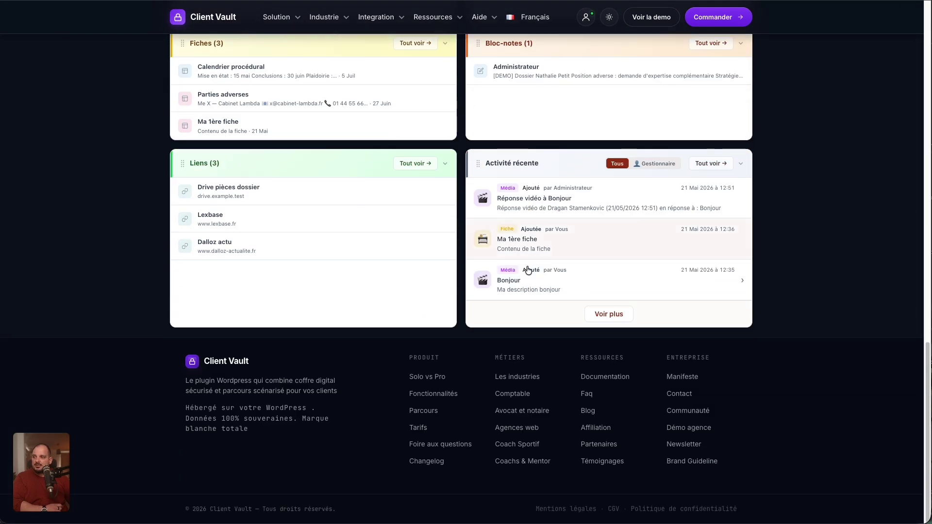
pyautogui.scroll(13, 527, 268)
pyautogui.scroll(6, 329, 245)
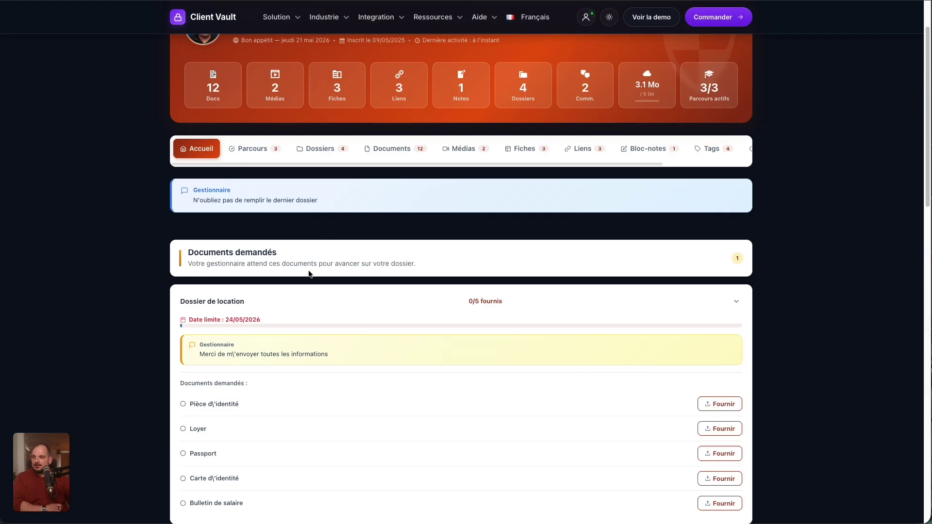
# Step: Open the [DEMO] Auto-Formation Productivité du Dirigeant journey as the client and expand Module 1 — Diagnostic
pyautogui.scroll(-6, 276, 240)
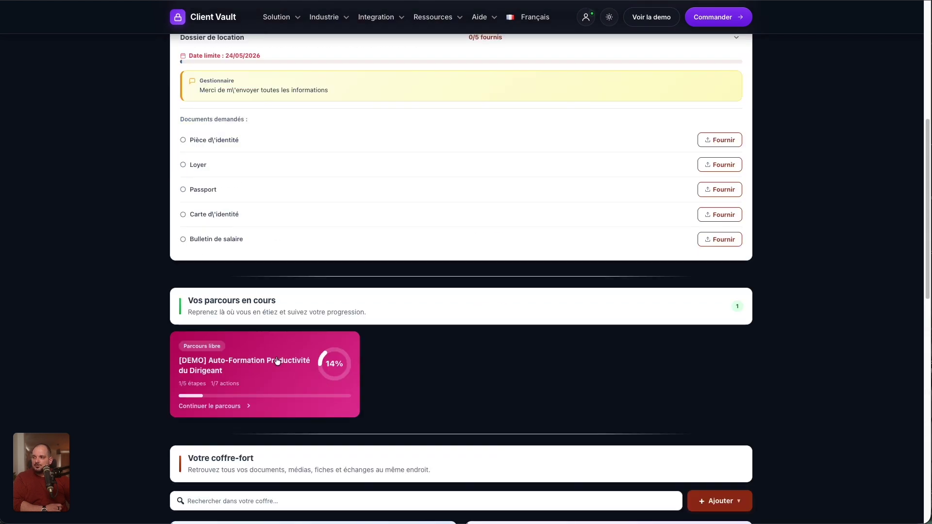
pyautogui.click(258, 365)
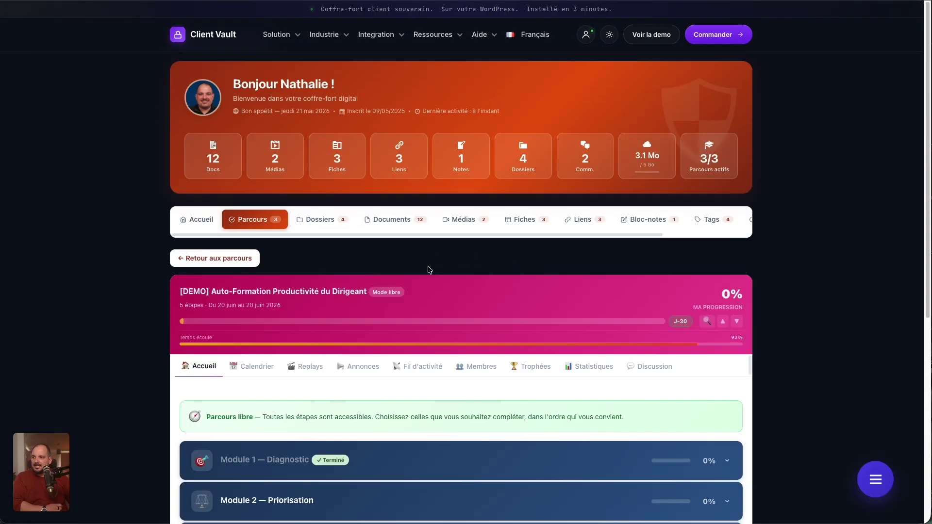
pyautogui.scroll(-5, 428, 272)
pyautogui.scroll(-4, 590, 301)
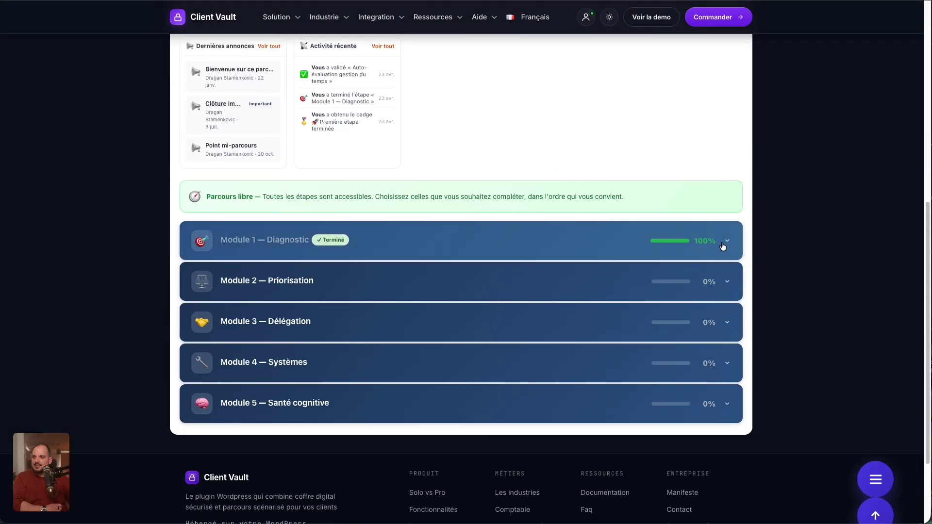
pyautogui.click(723, 241)
pyautogui.scroll(-3, 364, 297)
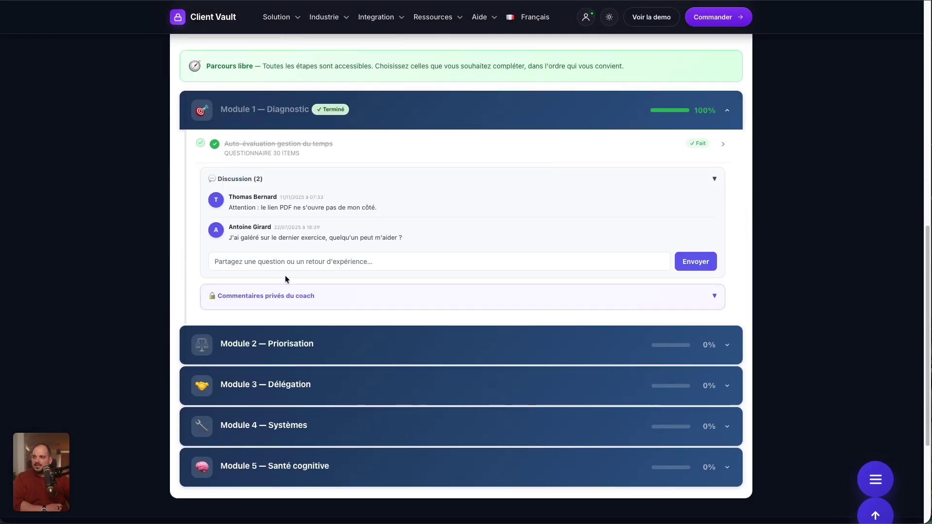
# Step: Expand Module 2 — Priorisation and inspect the Document and Coffre existant submission options of Matrice Eisenhower appliquée
pyautogui.click(720, 364)
pyautogui.scroll(-6, 529, 315)
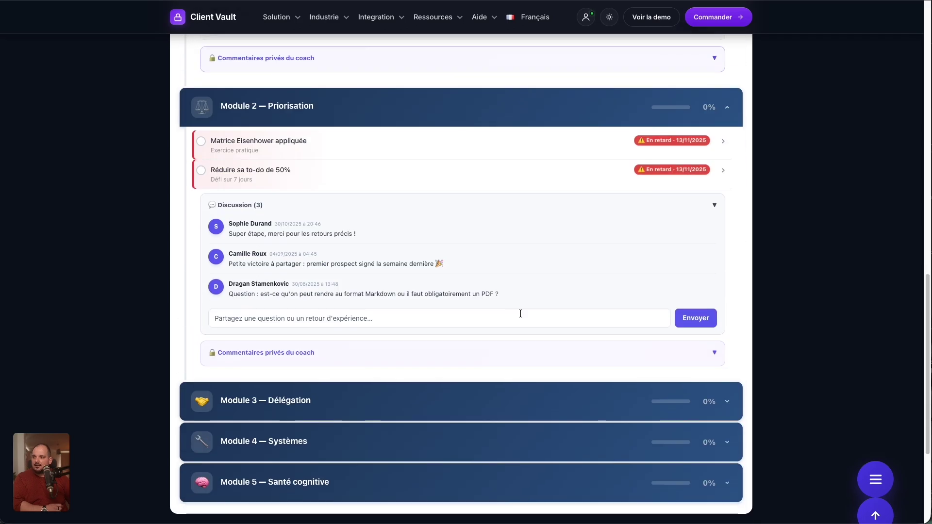
pyautogui.click(262, 147)
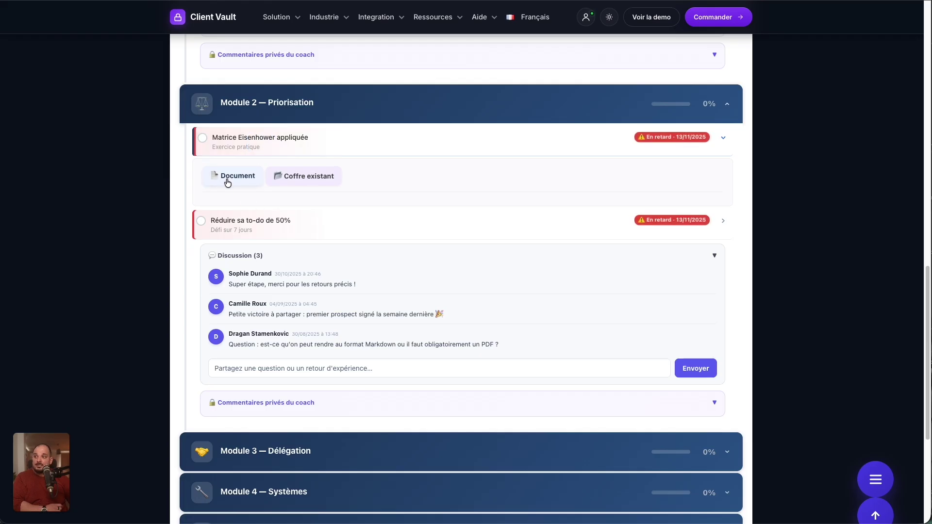
pyautogui.click(309, 179)
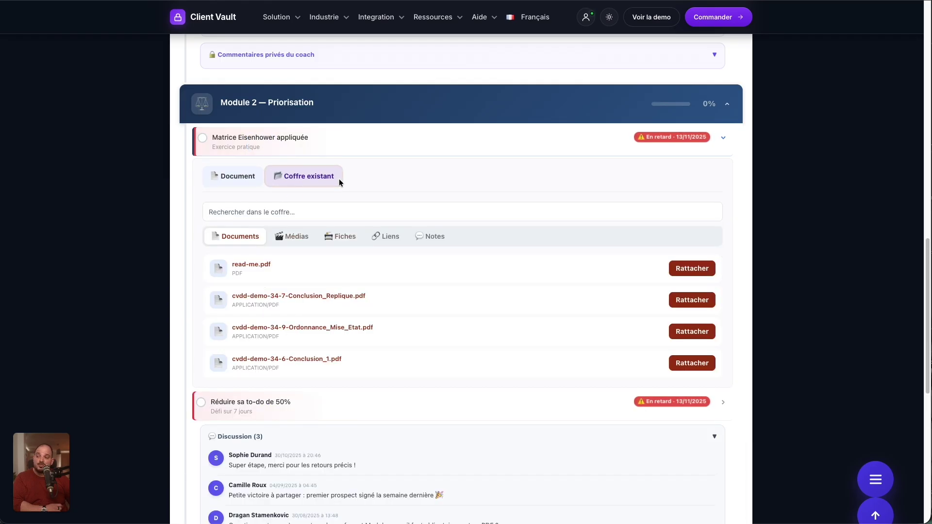
pyautogui.click(234, 178)
pyautogui.scroll(-6, 339, 266)
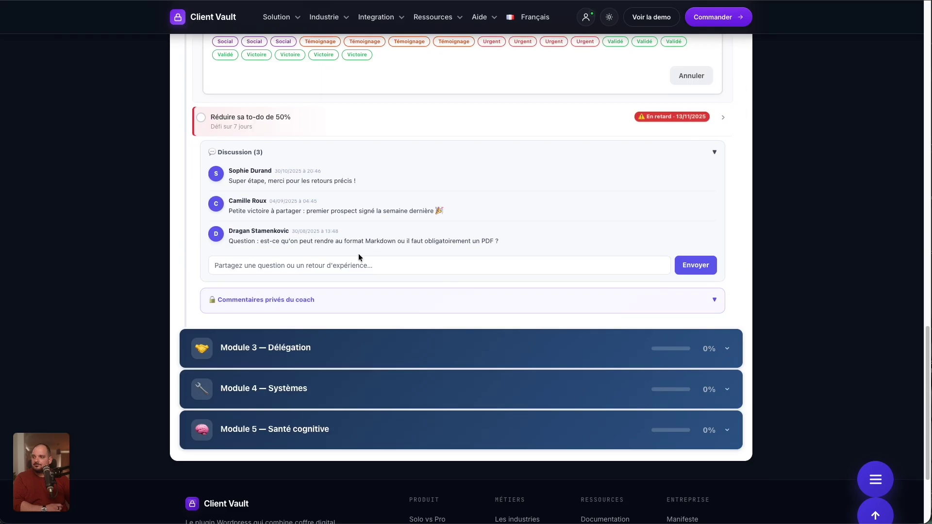
# Step: Mark the Réduire sa to-do de 50% sub-step in Module 2 as completed
pyautogui.click(259, 127)
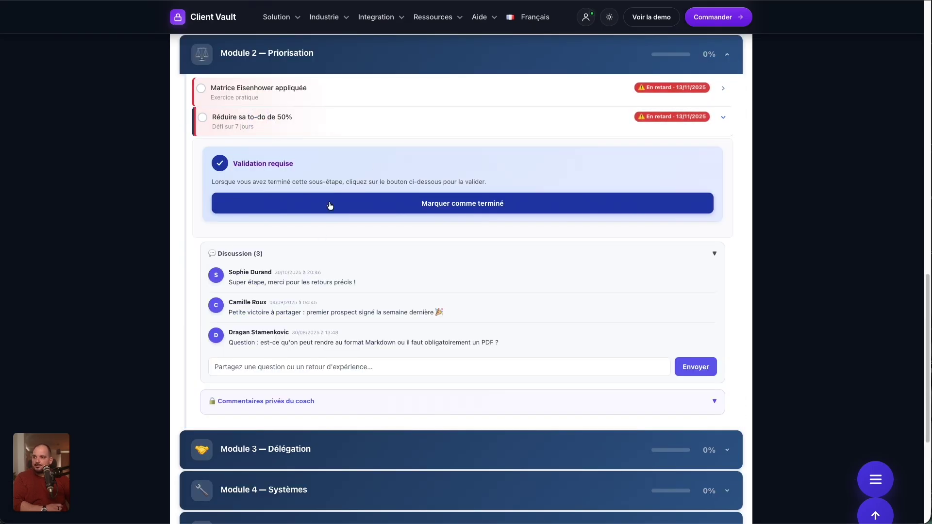
pyautogui.click(458, 206)
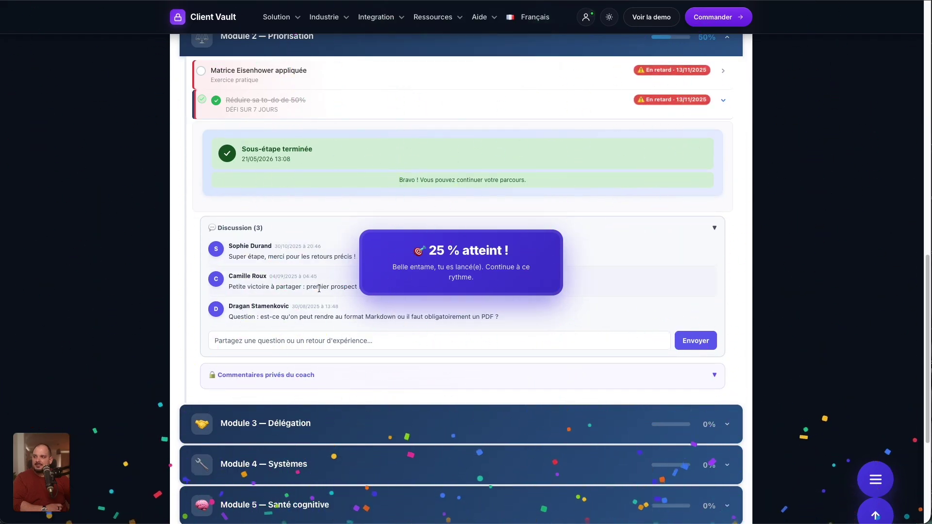
# Step: Expand Module 3 — Délégation with its Inventaire des tâches à déléguer task, and Module 4 — Systèmes, to review their contents
pyautogui.scroll(-5, 280, 186)
pyautogui.click(227, 205)
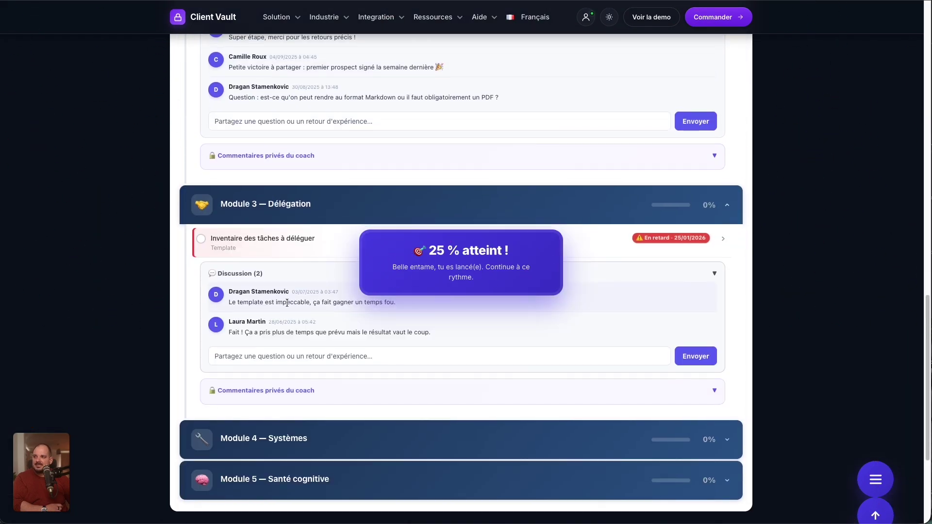
pyautogui.scroll(-1, 310, 250)
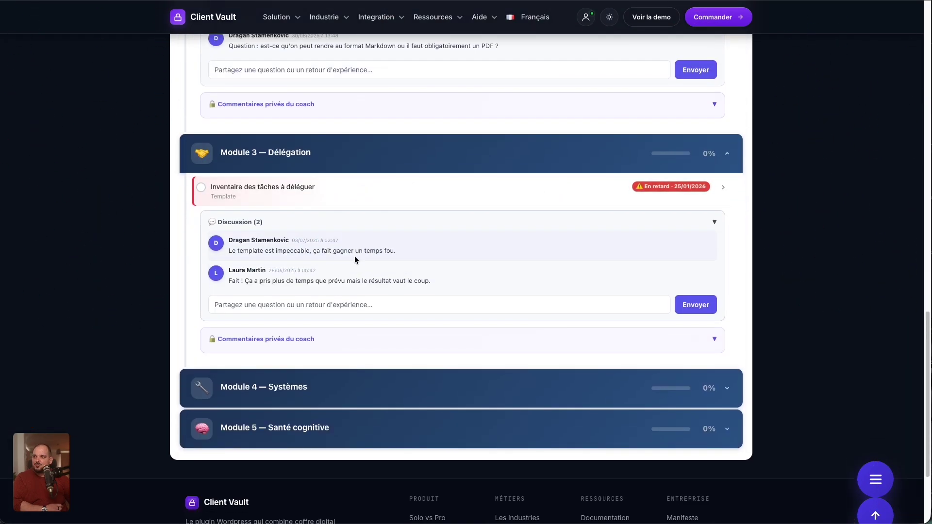
pyautogui.click(313, 196)
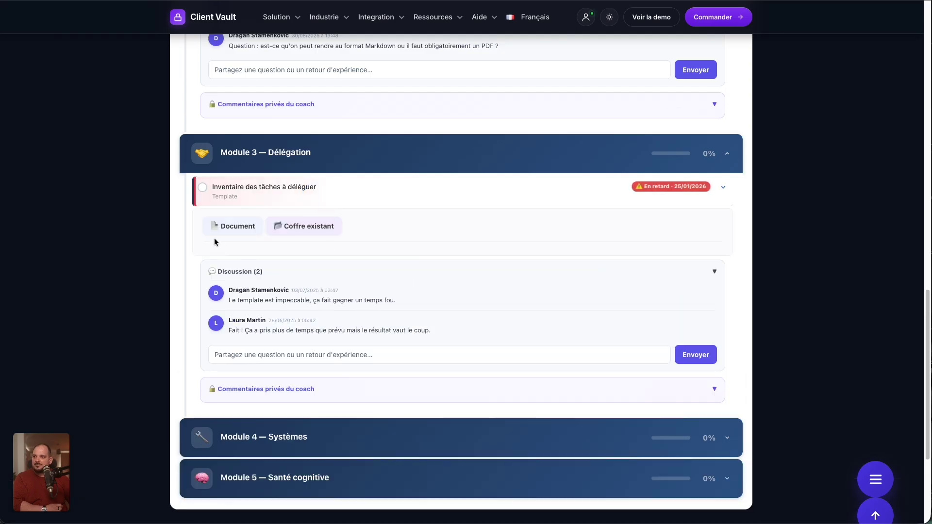
pyautogui.scroll(-4, 253, 262)
pyautogui.click(304, 243)
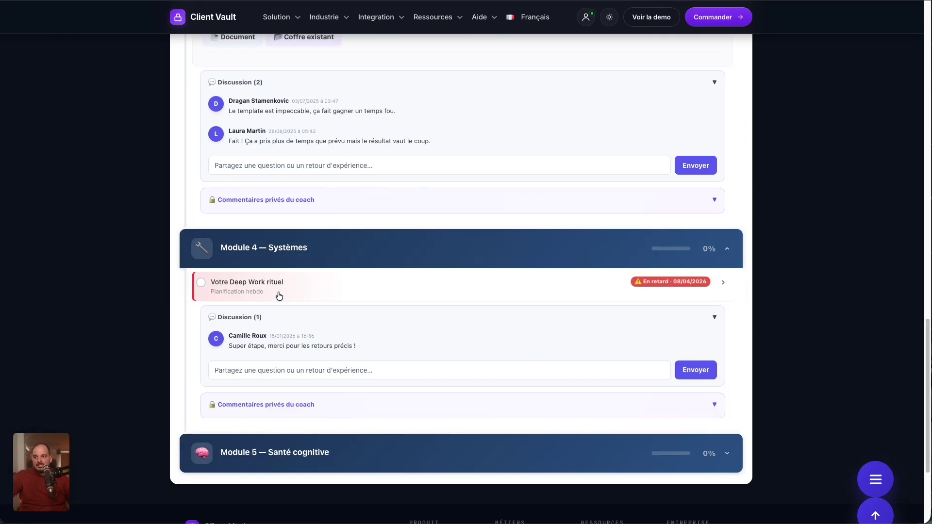
pyautogui.scroll(-4, 282, 300)
pyautogui.scroll(1, 286, 312)
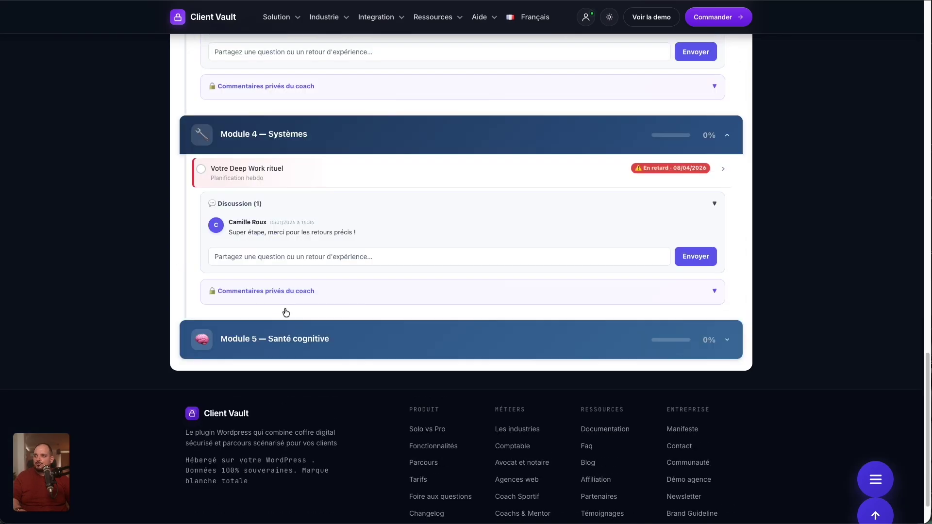
# Step: Open the journey's Calendrier, check the Mes inscriptions and À venir filters, and restore the Tous filter
pyautogui.scroll(15, 286, 312)
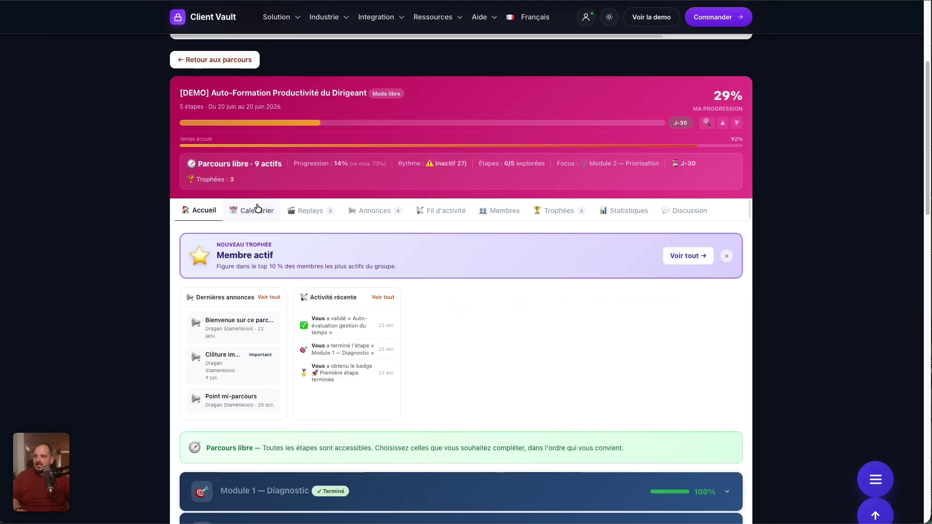
pyautogui.click(257, 209)
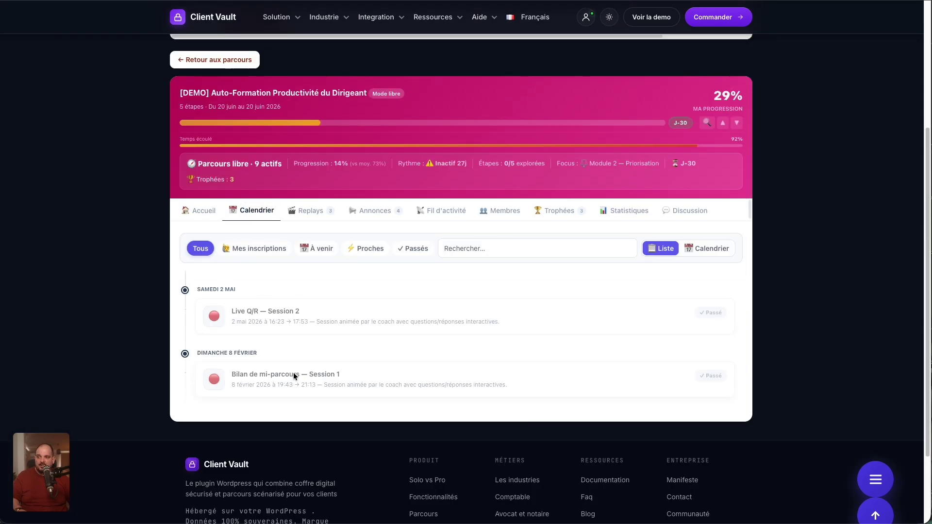
pyautogui.click(256, 249)
pyautogui.click(316, 249)
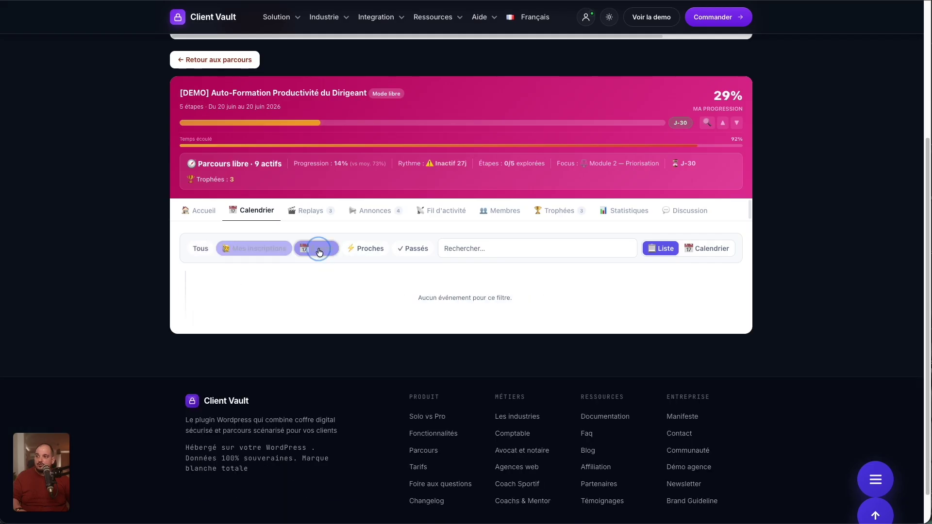
pyautogui.click(201, 250)
# Step: Open the journey's Replays, view the Replay — Introduction — Parcours 1 video, and close the player
pyautogui.click(309, 210)
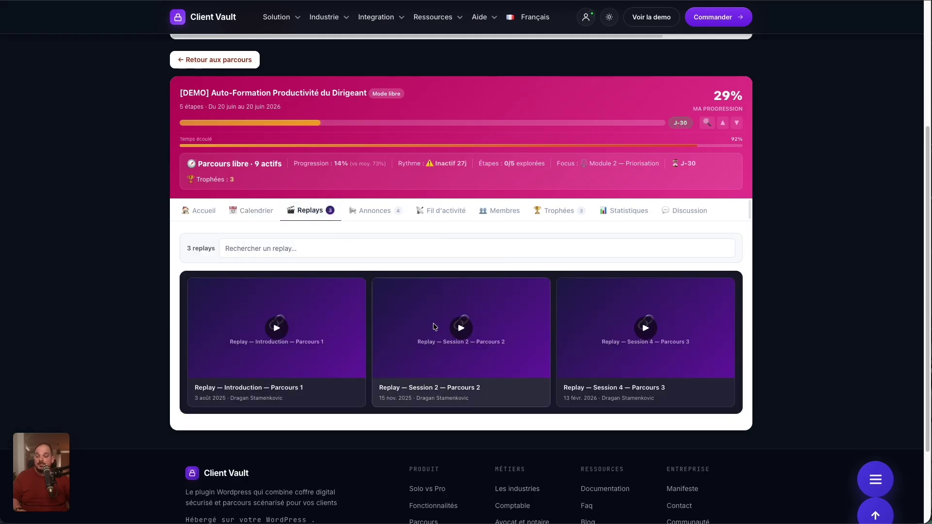
pyautogui.click(275, 328)
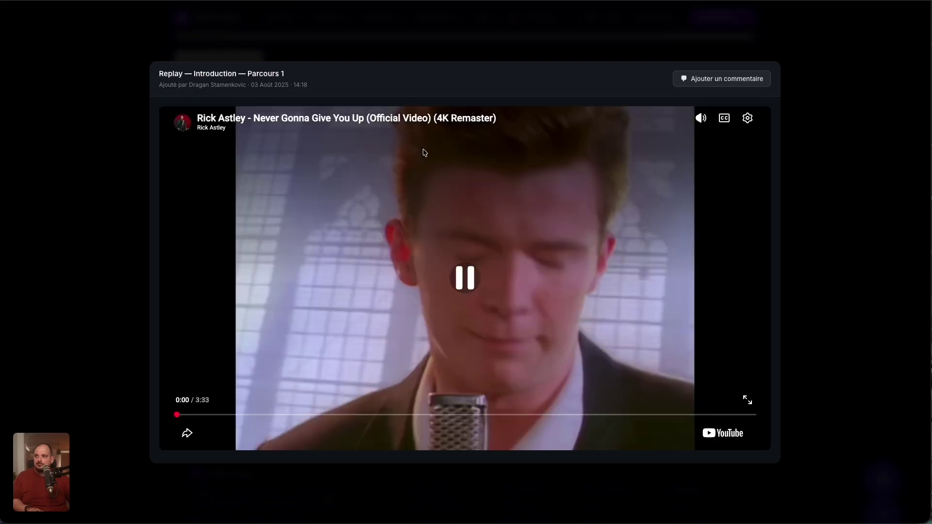
pyautogui.click(824, 204)
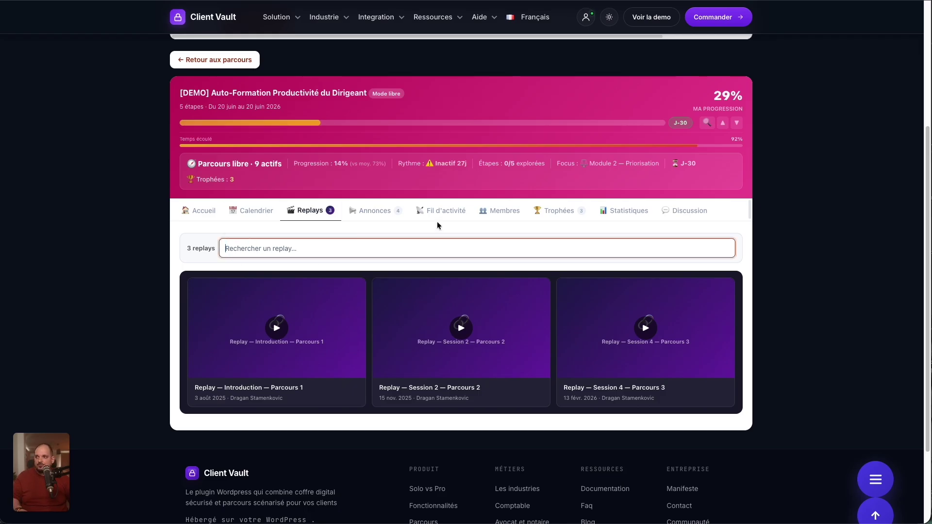
# Step: Open the journey's Annonces and review the posted announcements
pyautogui.click(375, 210)
pyautogui.scroll(-5, 383, 320)
pyautogui.scroll(5, 353, 346)
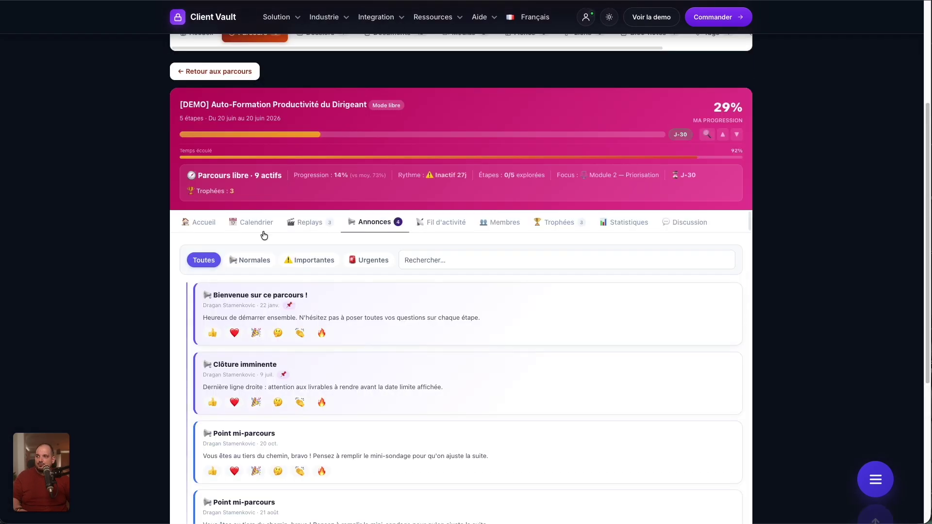
pyautogui.scroll(-2, 353, 372)
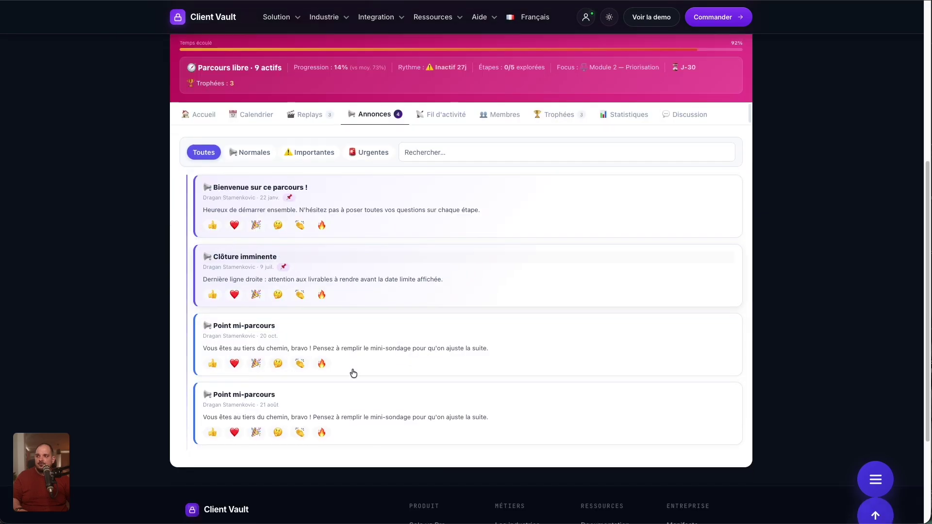
# Step: Open the journey's Fil d'activité and look through the participants' activity timeline
pyautogui.click(448, 116)
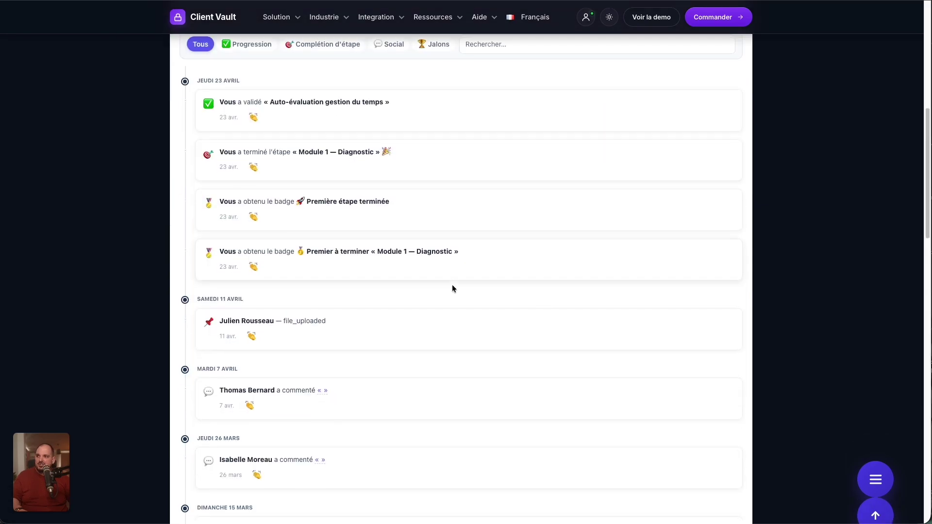
pyautogui.scroll(-8, 449, 296)
pyautogui.scroll(-5, 447, 306)
pyautogui.scroll(15, 448, 309)
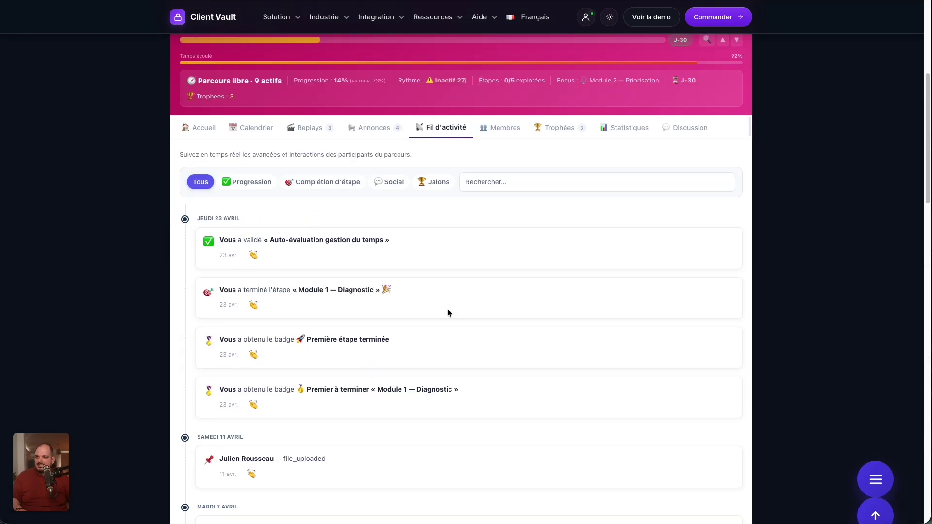
# Step: Filter the activity feed by Progression, Complétion d'étape, Social and Jalons in turn
pyautogui.click(257, 183)
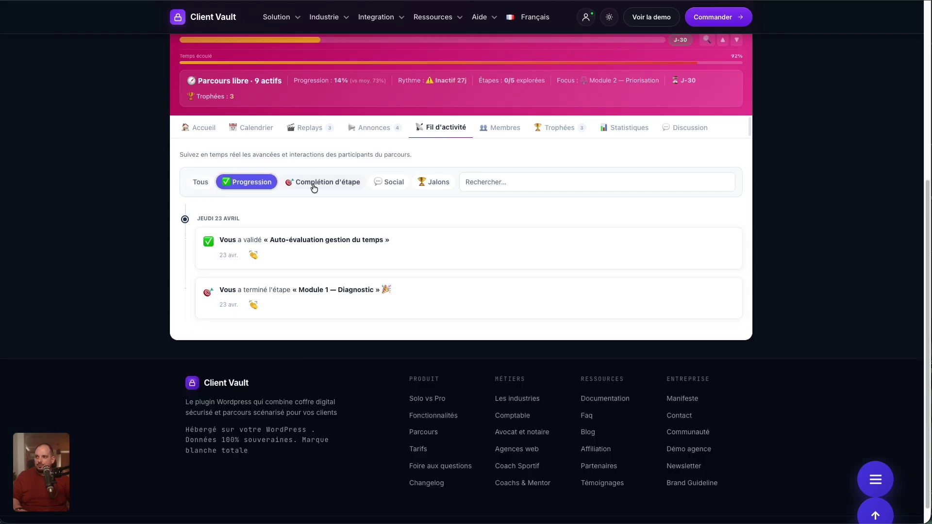
pyautogui.click(314, 188)
pyautogui.click(393, 210)
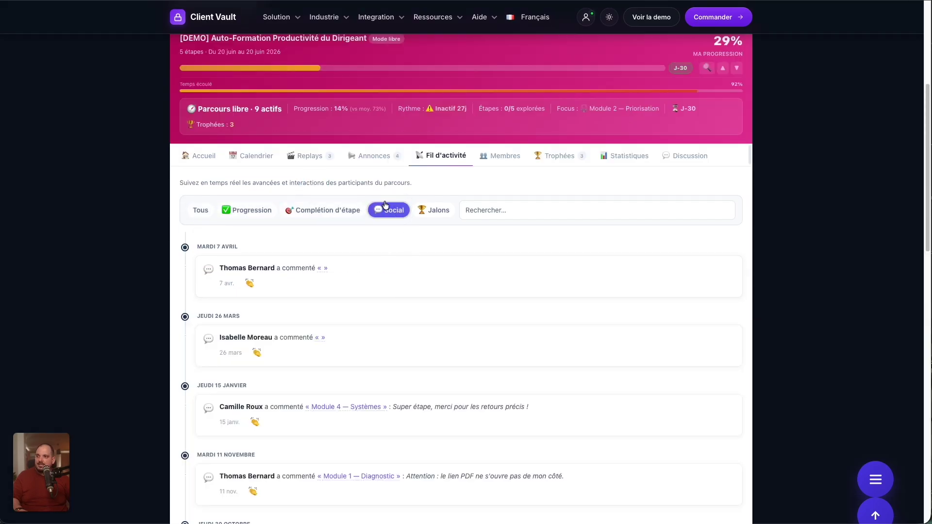
pyautogui.click(433, 210)
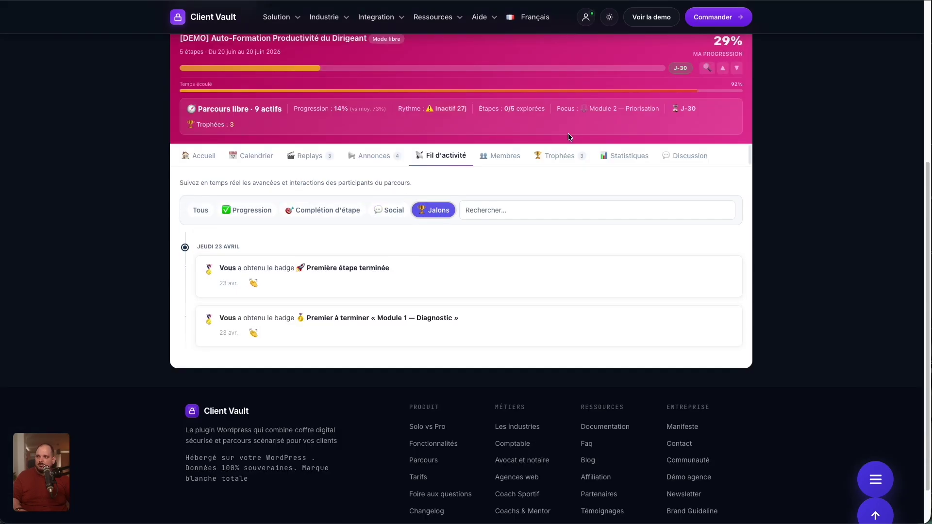
# Step: Open the journey's Membres list, inspect the first-ranked member's profile summary, and close it
pyautogui.click(510, 160)
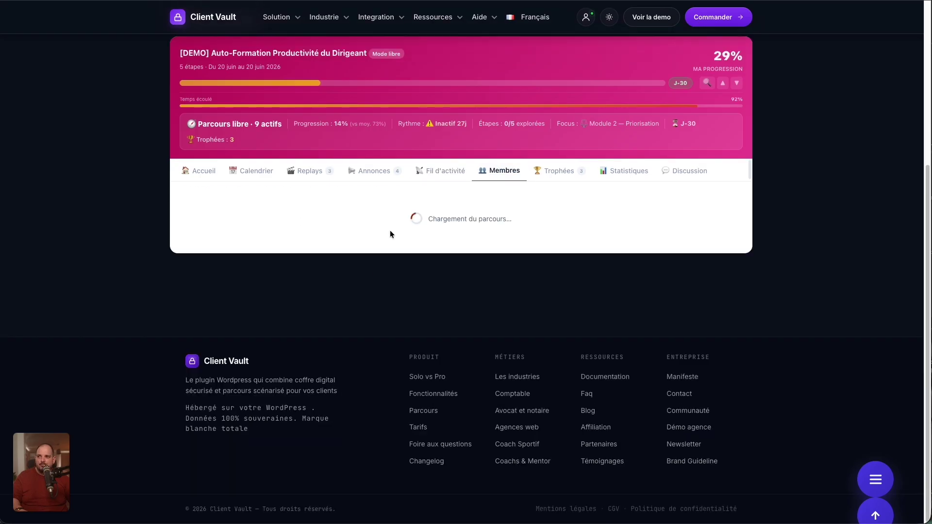
pyautogui.scroll(-2, 334, 272)
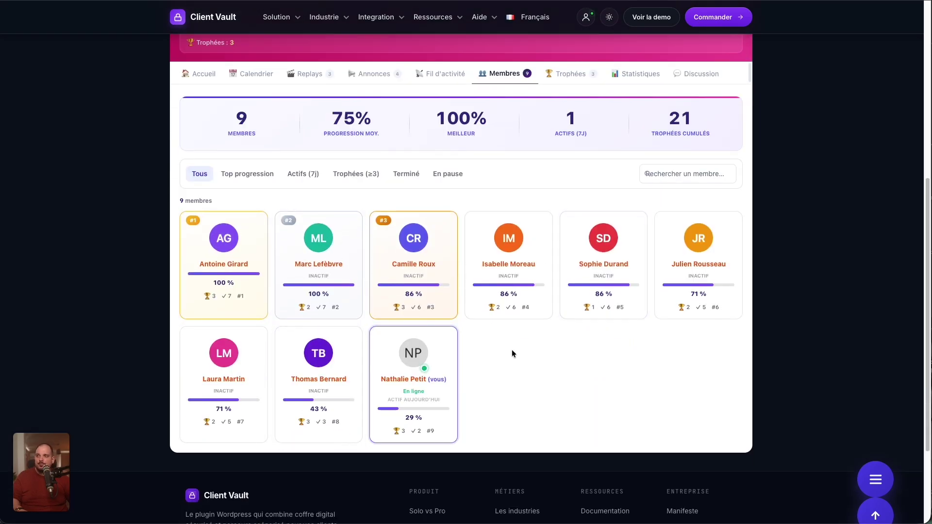
pyautogui.scroll(1, 512, 352)
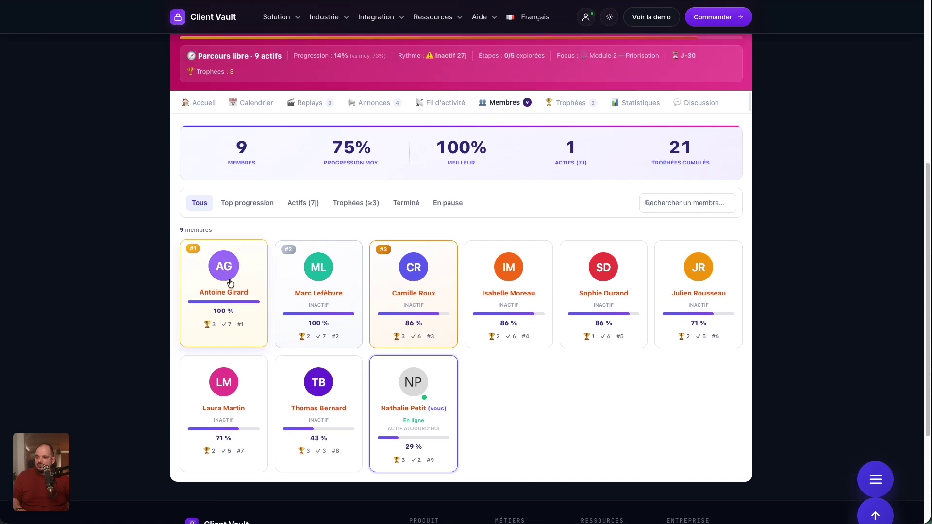
pyautogui.click(212, 324)
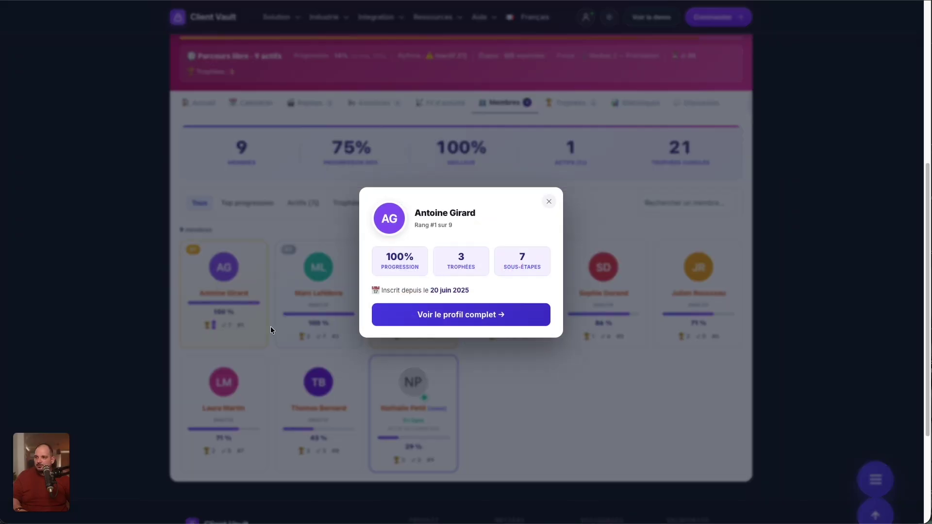
pyautogui.moveTo(446, 269); pyautogui.dragTo(546, 267)
pyautogui.click(548, 202)
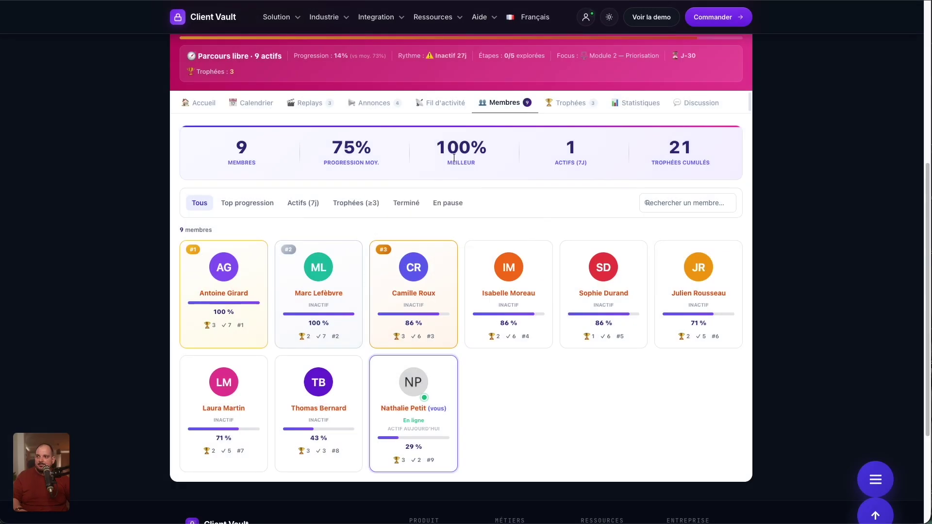
# Step: Open the journey's Trophées and review the Progression solo and Social & compétition badges
pyautogui.click(572, 111)
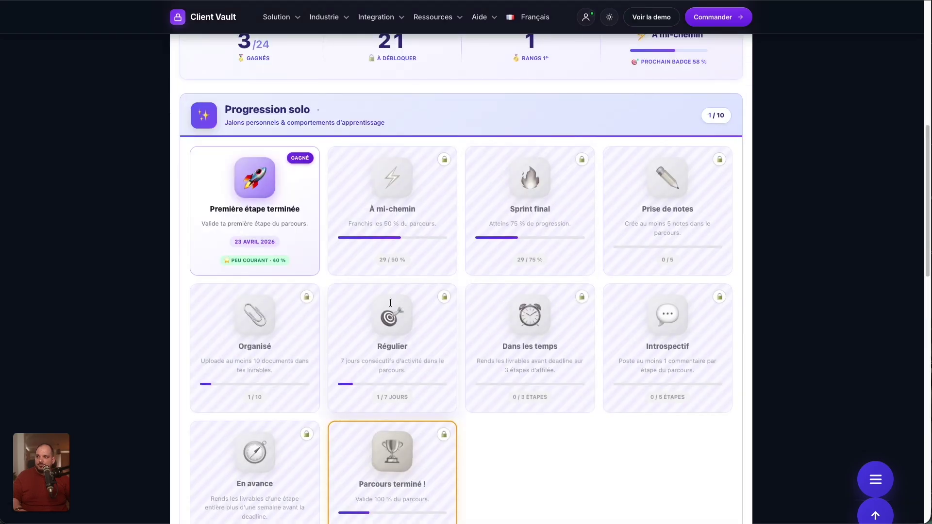
pyautogui.scroll(-15, 390, 303)
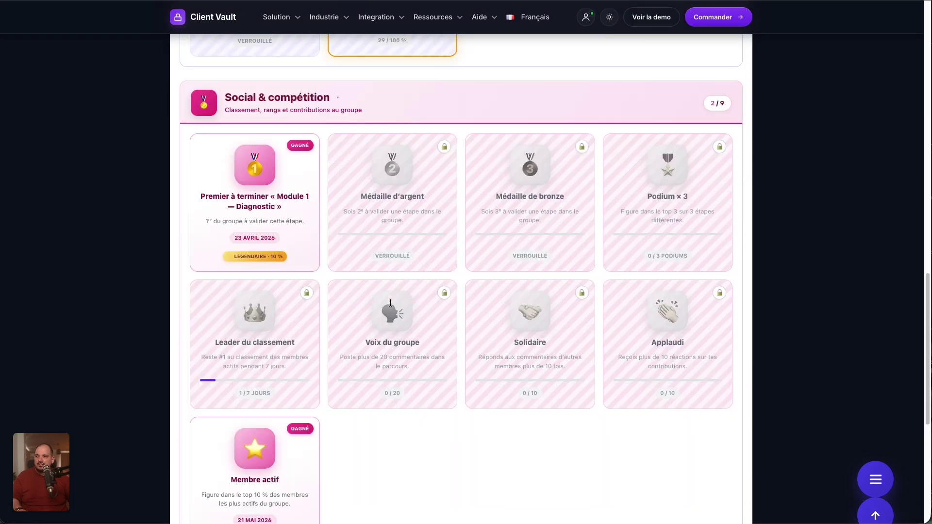
pyautogui.scroll(15, 377, 310)
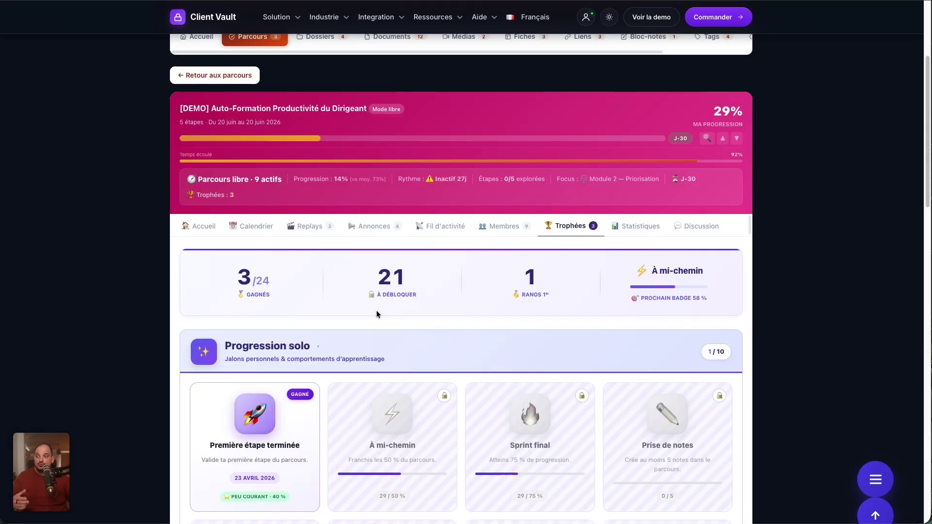
# Step: Open the journey's Statistiques and examine the Rythme, Série en cours and Trophées cards under Mon parcours
pyautogui.click(637, 234)
pyautogui.scroll(8, 451, 372)
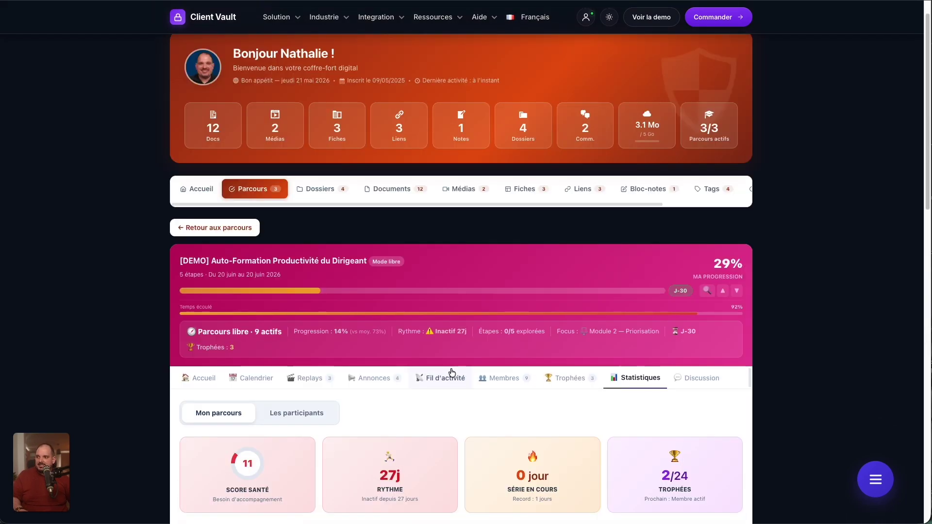
pyautogui.scroll(-4, 451, 372)
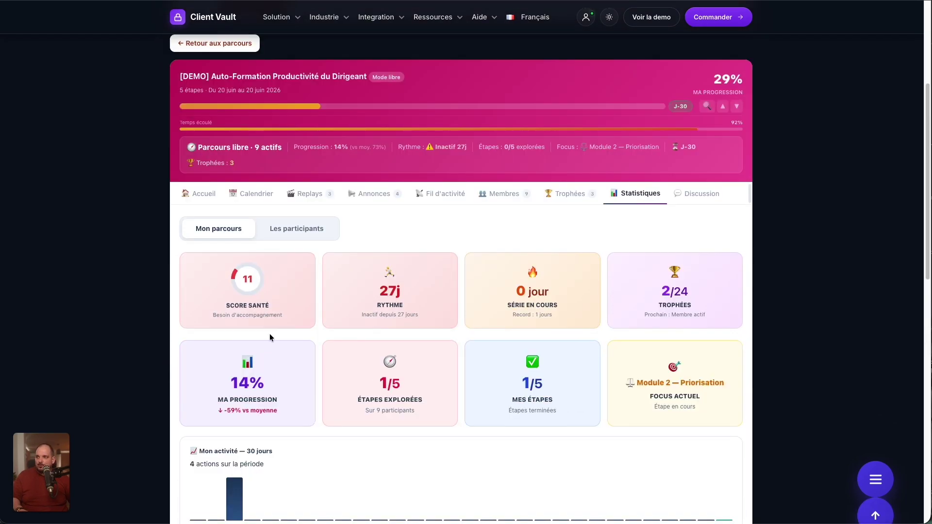
pyautogui.scroll(-5, 269, 333)
pyautogui.scroll(4, 267, 154)
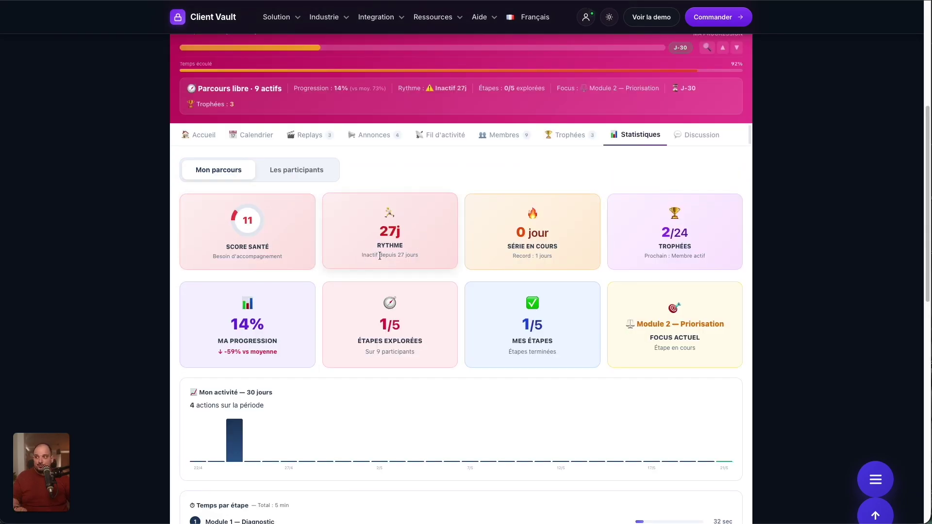
pyautogui.moveTo(380, 229); pyautogui.dragTo(429, 255)
pyautogui.moveTo(514, 235); pyautogui.dragTo(566, 248)
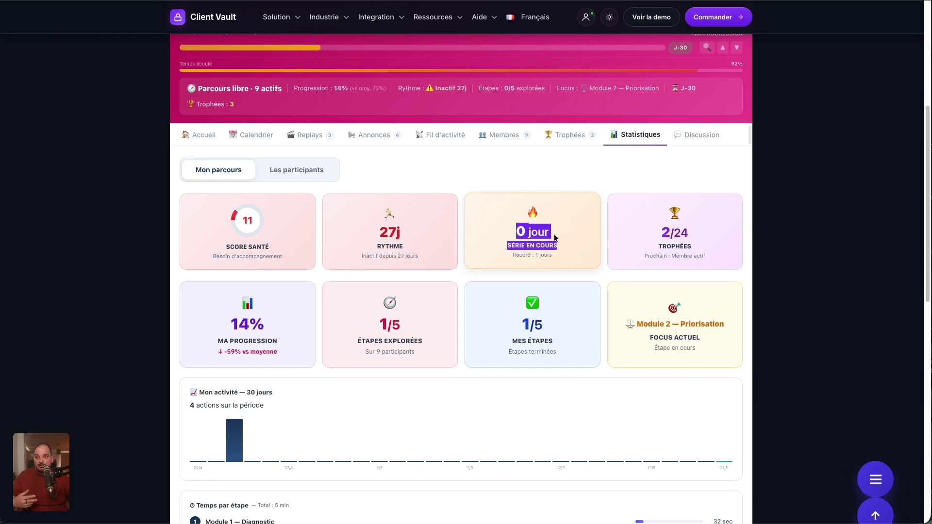
pyautogui.moveTo(662, 231); pyautogui.dragTo(692, 248)
# Step: Examine the progress cards, 30-day activity chart, Temps par étape and 90-day activity calendar in the personal statistics
pyautogui.scroll(-3, 503, 279)
pyautogui.moveTo(244, 212); pyautogui.dragTo(255, 211)
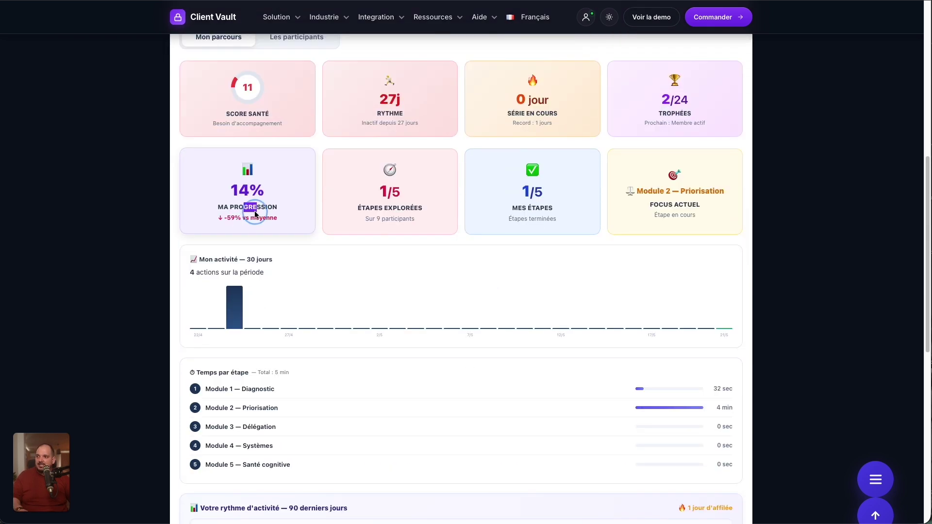
pyautogui.moveTo(365, 207); pyautogui.dragTo(426, 208)
pyautogui.scroll(-2, 340, 285)
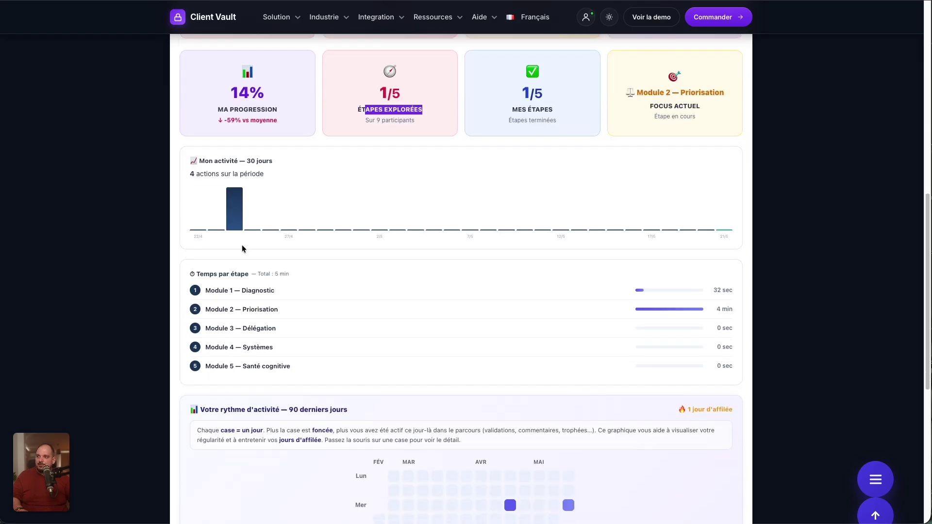
pyautogui.scroll(-4, 280, 292)
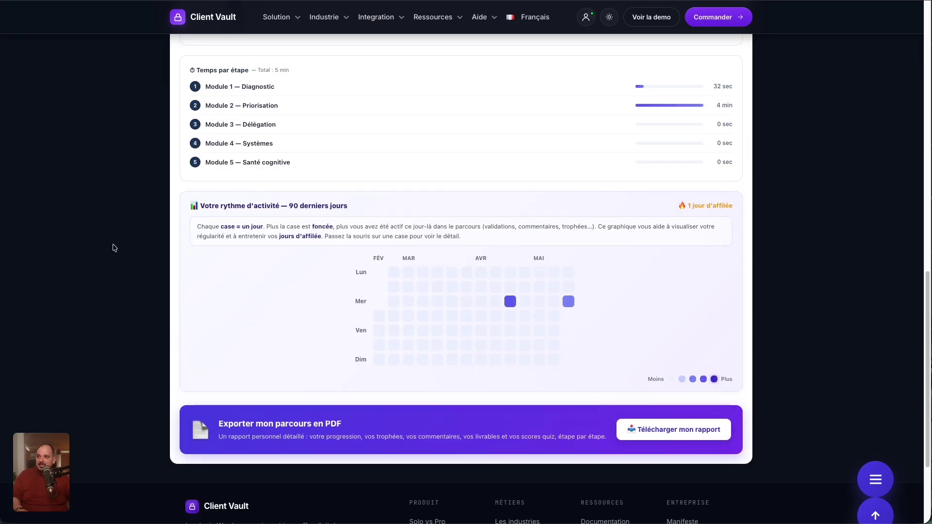
pyautogui.scroll(6, 334, 300)
pyautogui.scroll(-6, 333, 300)
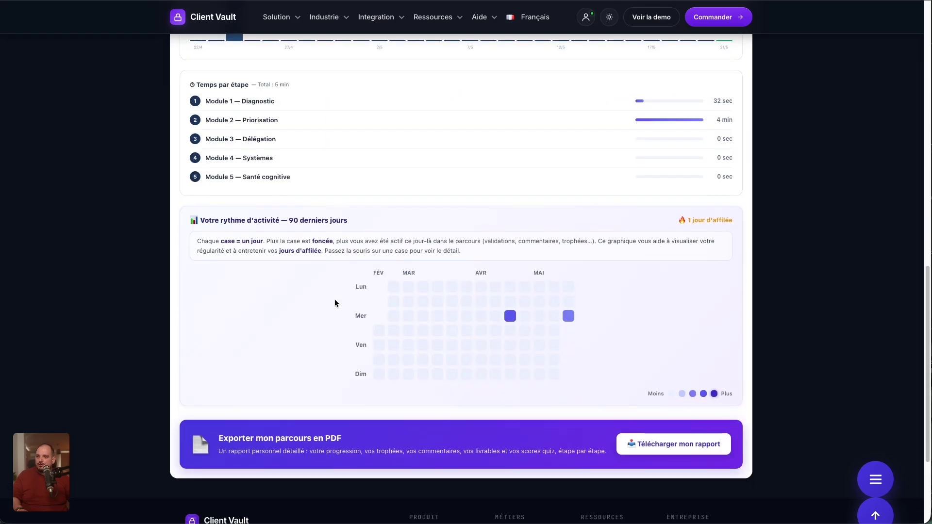
pyautogui.scroll(-1, 334, 299)
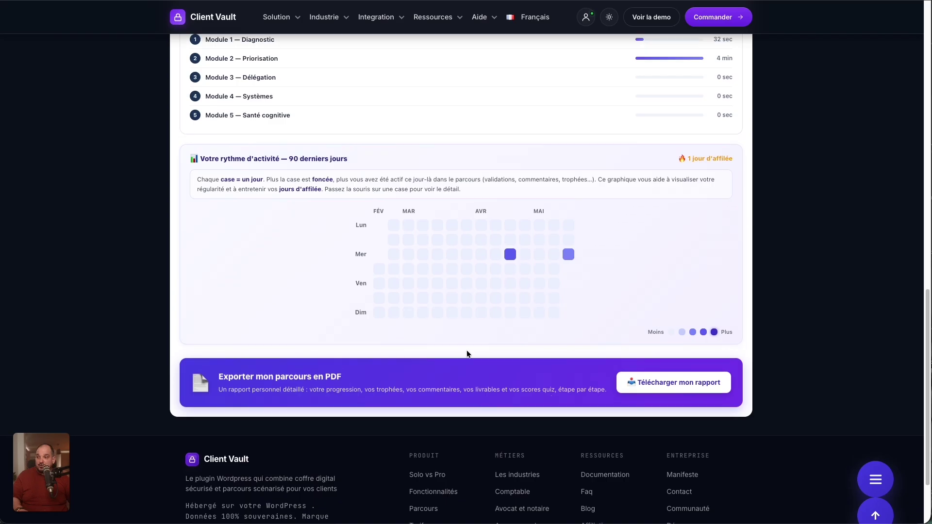
# Step: Generate the personal journey report, cancel its printing, review its contents, and close the report
pyautogui.click(696, 390)
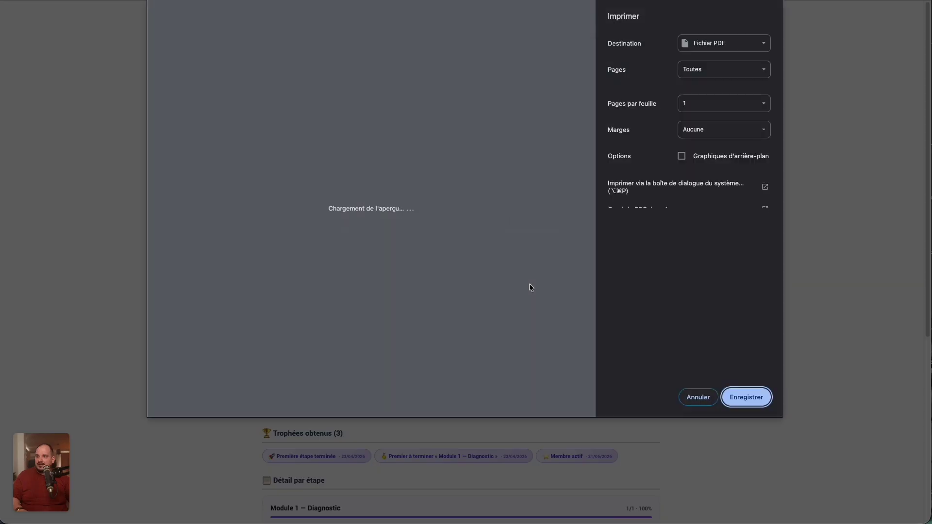
pyautogui.click(697, 397)
pyautogui.scroll(-6, 532, 298)
pyautogui.scroll(6, 532, 296)
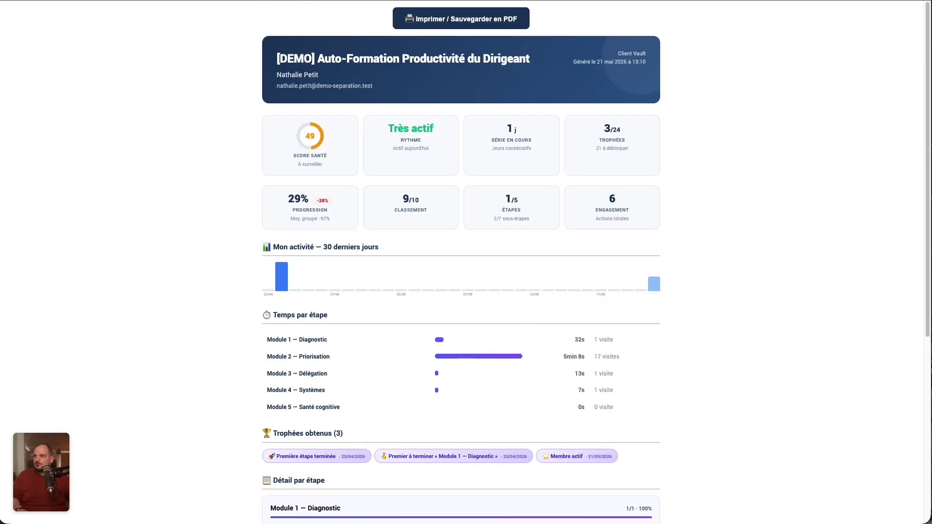
pyautogui.hotkey('ctrl', 'w')
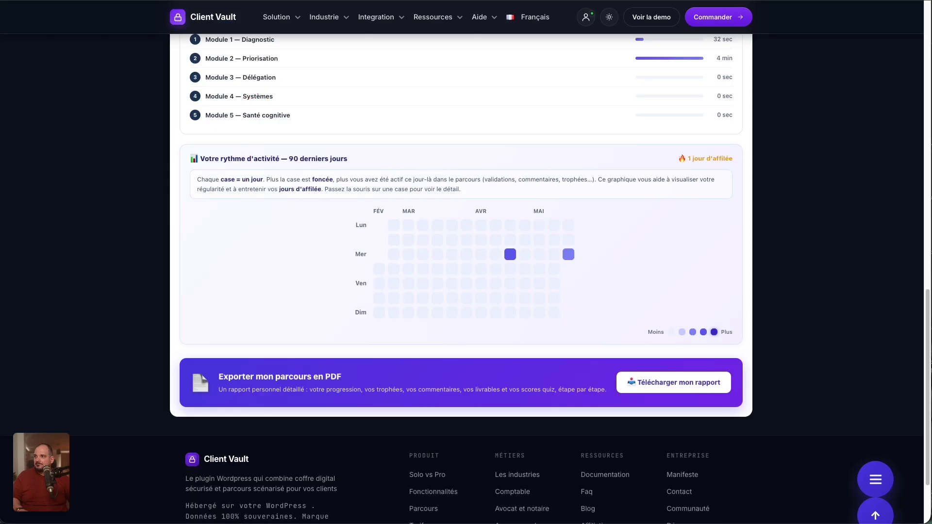
# Step: Show the Les participants statistics to compare personal progress with the group for each module
pyautogui.scroll(10, 431, 252)
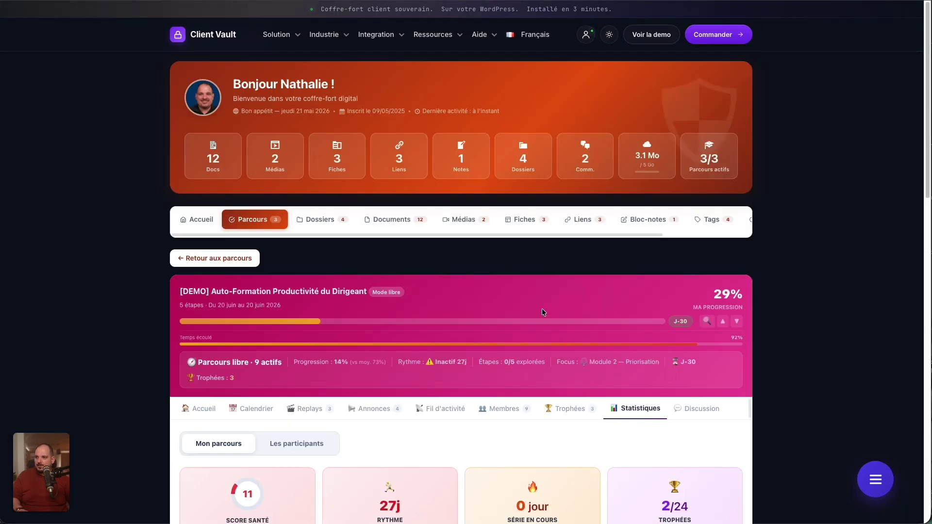
pyautogui.scroll(-6, 401, 211)
pyautogui.click(290, 170)
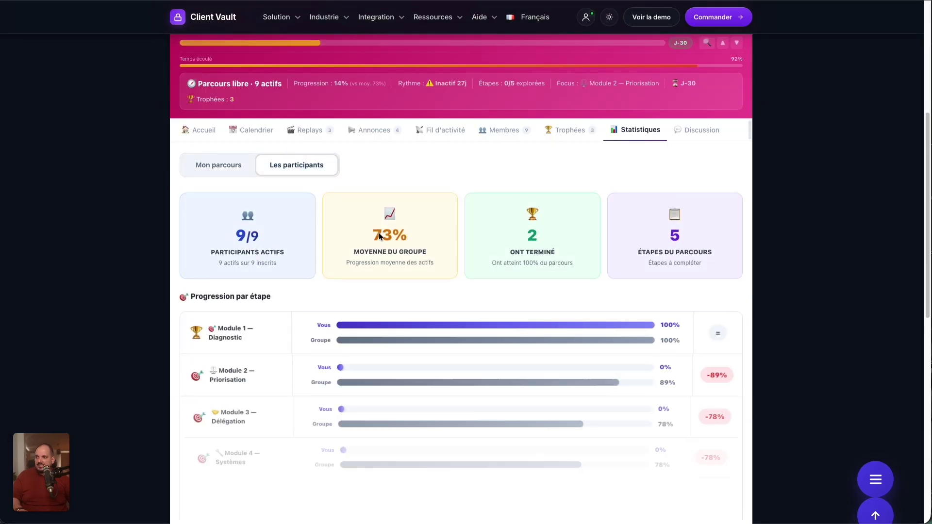
# Step: Examine the group summary cards, Progression par étape comparison and Progression des participants ranking in the participants' statistics
pyautogui.scroll(-2, 270, 290)
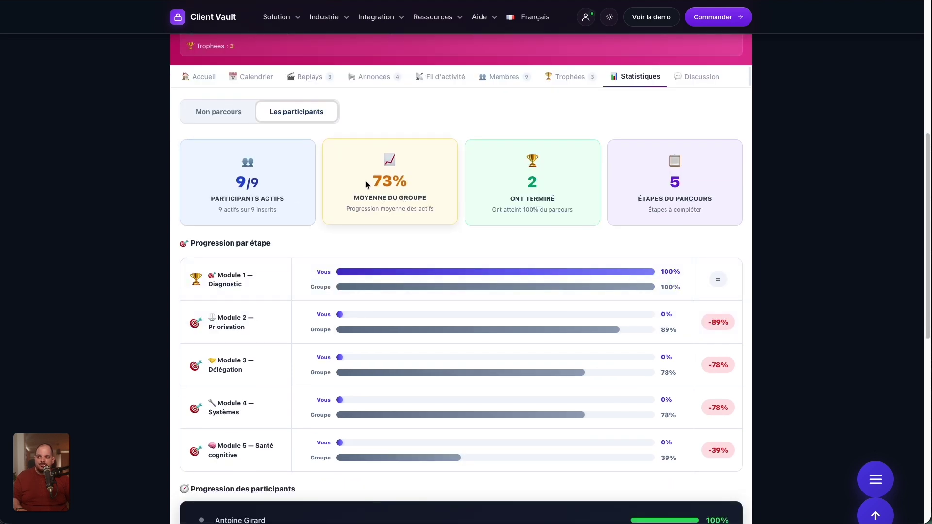
pyautogui.scroll(-1, 493, 214)
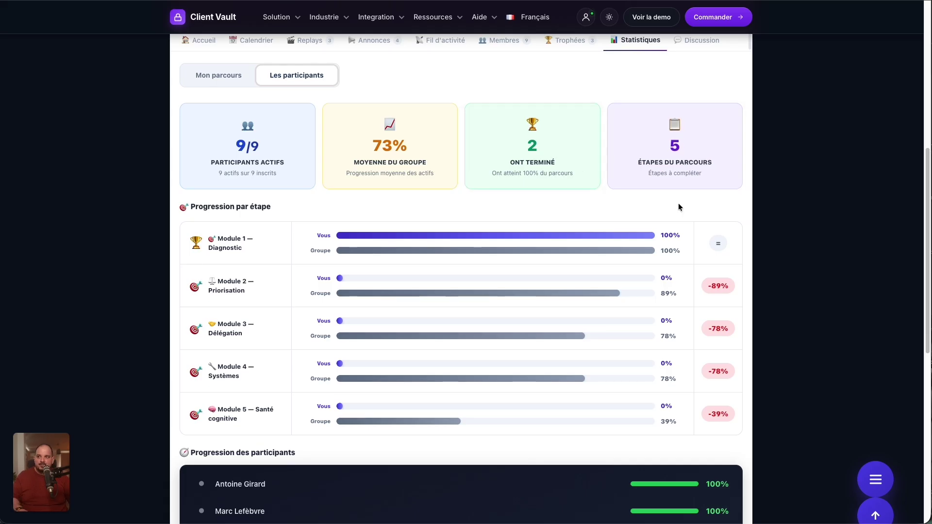
pyautogui.scroll(-3, 600, 259)
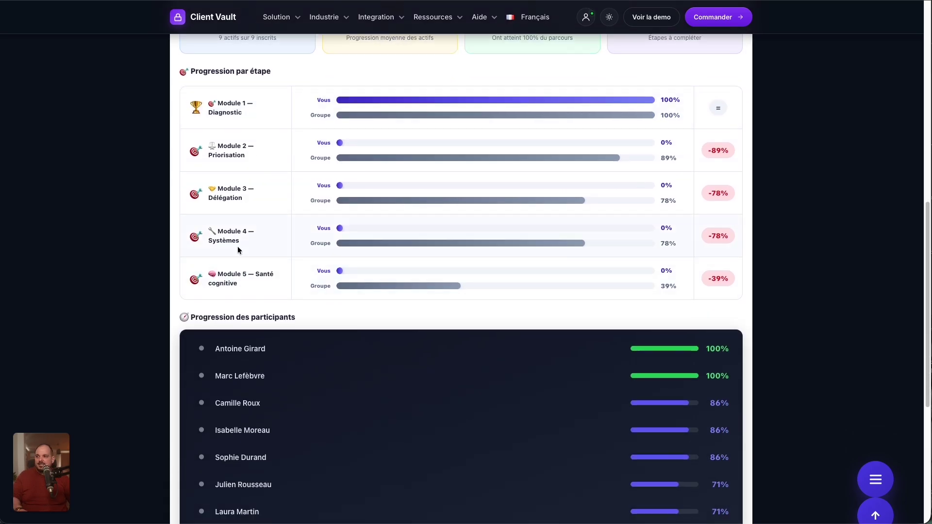
pyautogui.scroll(-3, 237, 246)
pyautogui.moveTo(213, 223); pyautogui.dragTo(318, 430)
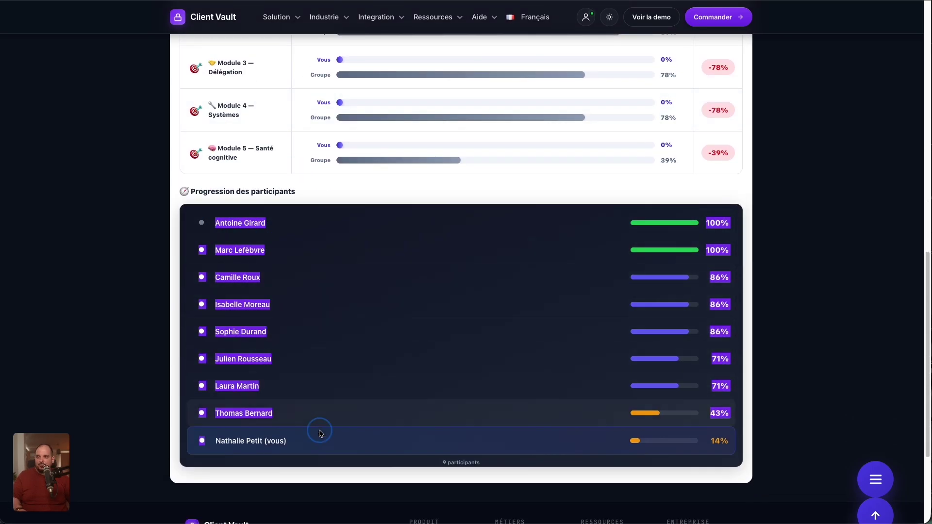
pyautogui.click(258, 302)
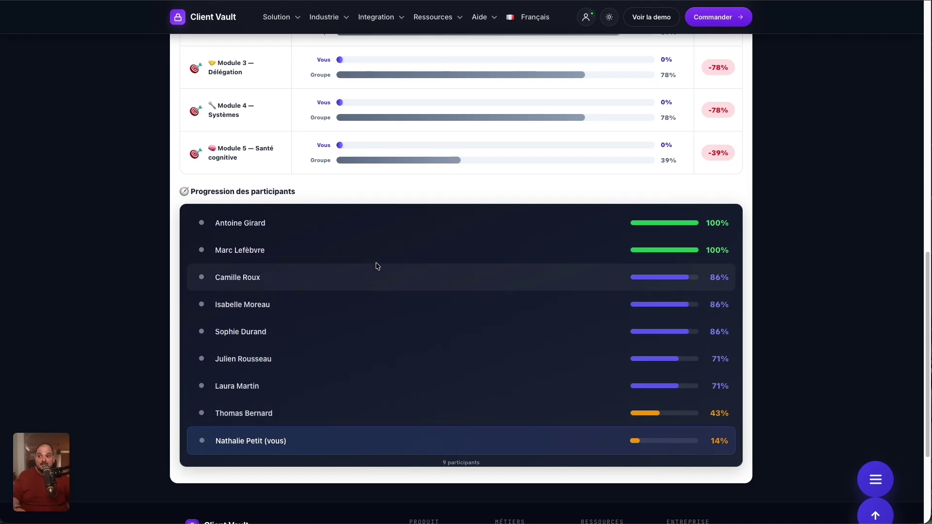
# Step: Show the journey's Discussion section with the coach, and revisit its Replays
pyautogui.scroll(3, 549, 206)
pyautogui.scroll(4, 550, 206)
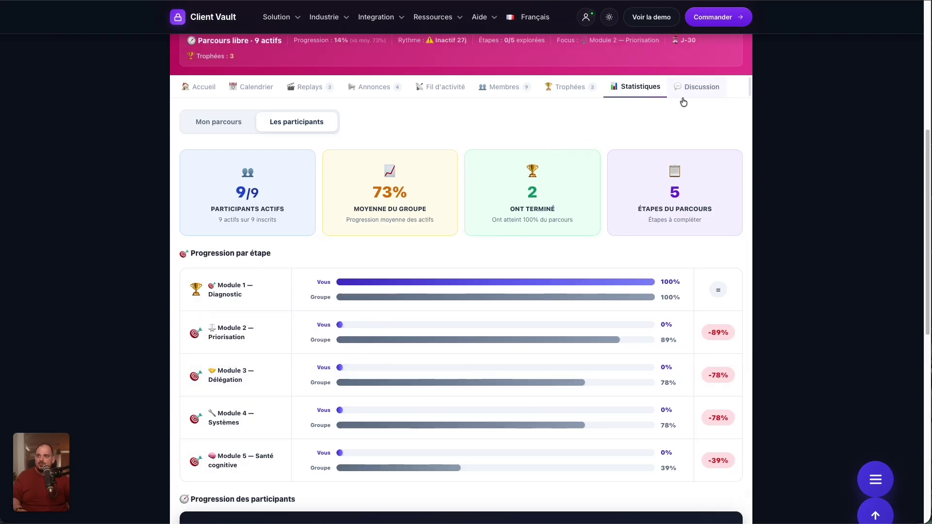
pyautogui.click(701, 87)
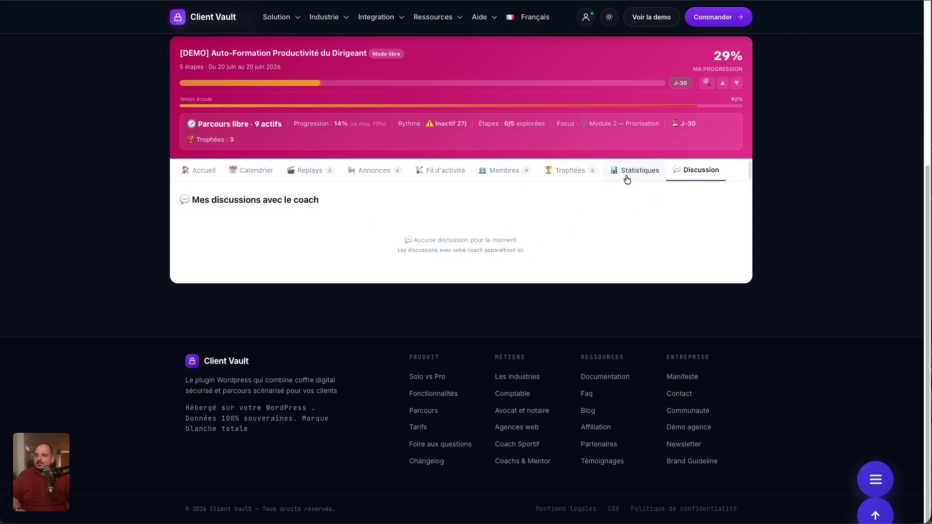
pyautogui.click(307, 173)
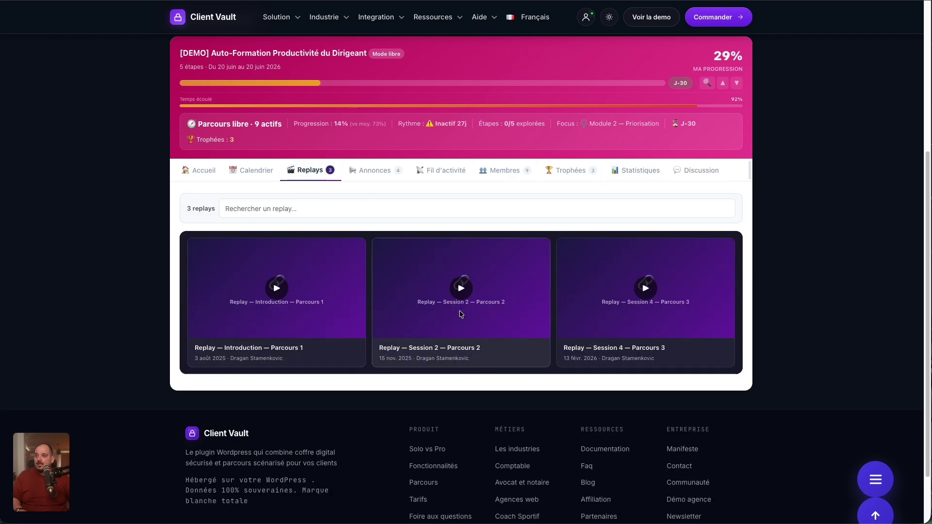
# Step: Revisit the journey's Calendrier and Accueil overview with its modules, and return to the vault's own Accueil page
pyautogui.click(256, 171)
pyautogui.click(200, 170)
pyautogui.scroll(-5, 471, 295)
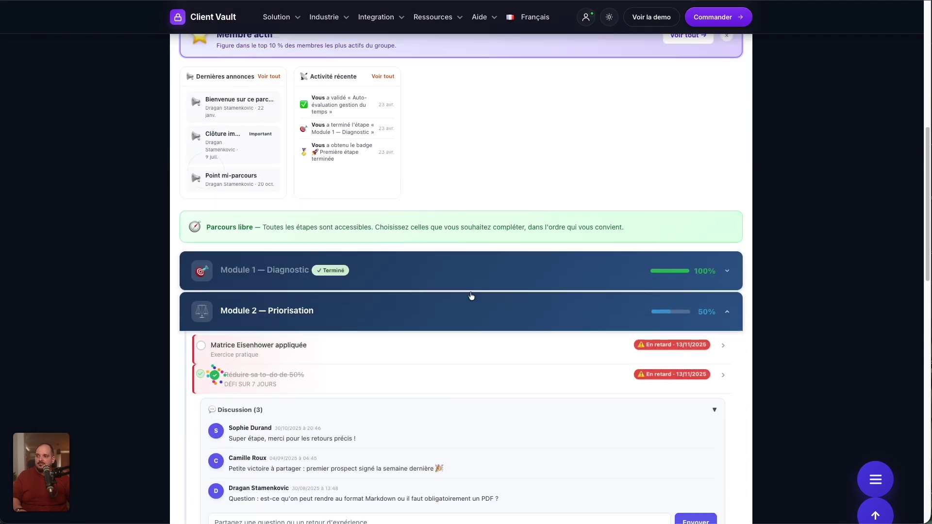
pyautogui.scroll(10, 477, 329)
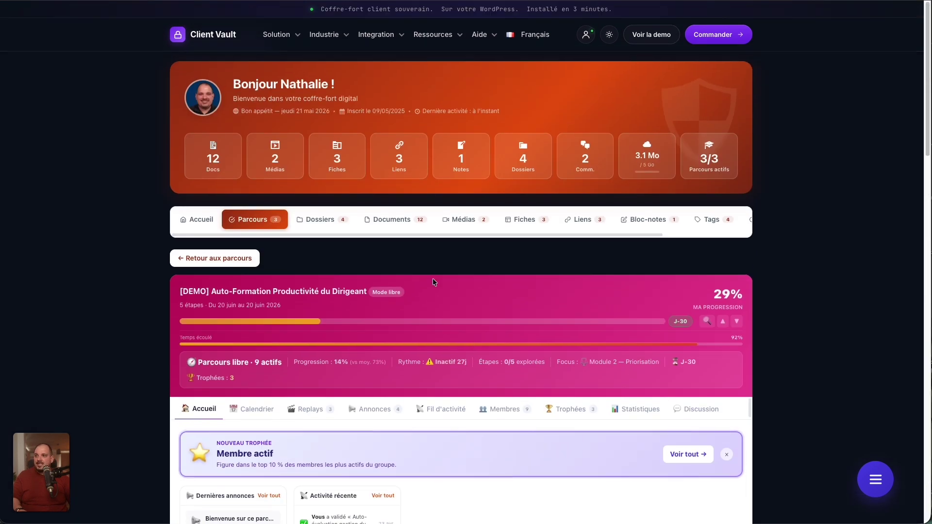
pyautogui.click(204, 221)
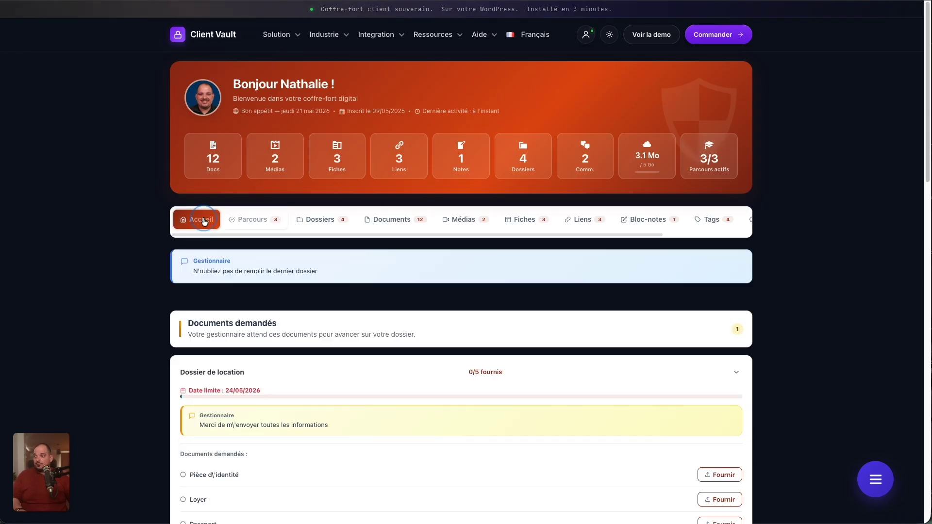